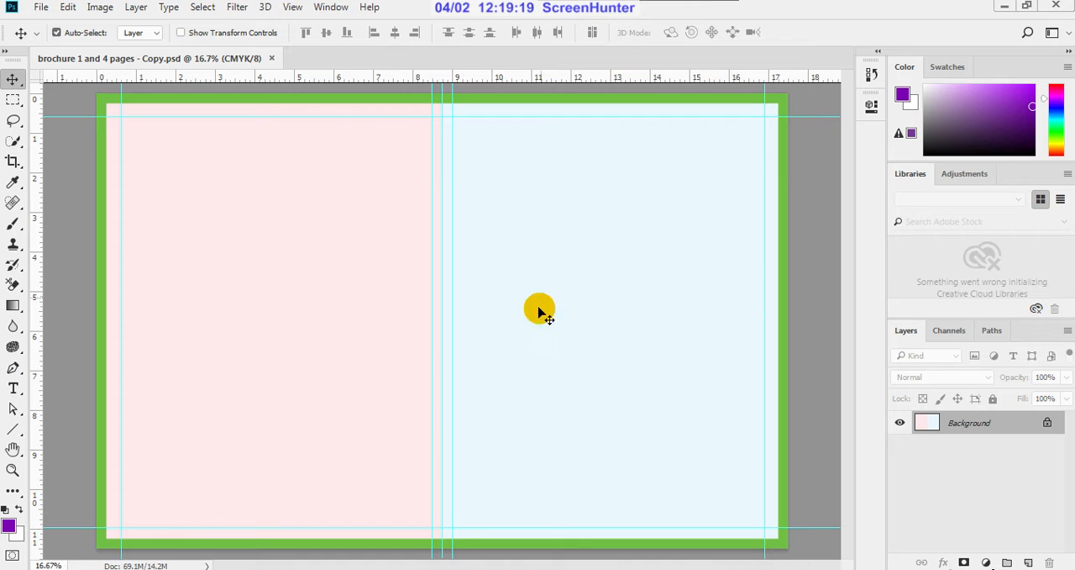
Step: In the reference images window, open the chocolate folder and examine the contents of its PAGE 1, PAGE 2, PAGE 3 and PAGE 4 subfolders
mouse_move(118, 569)
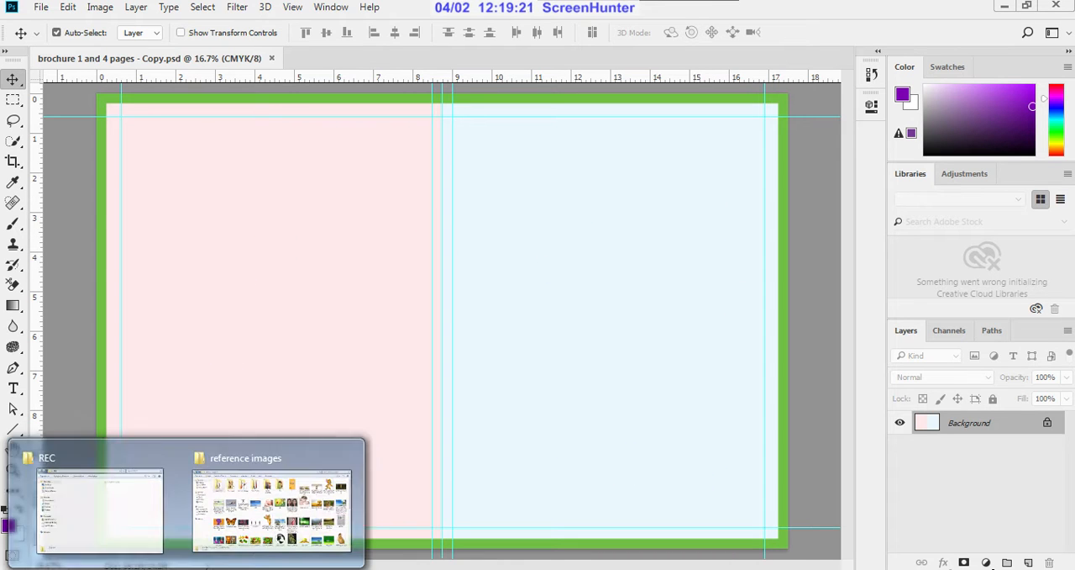
click(217, 546)
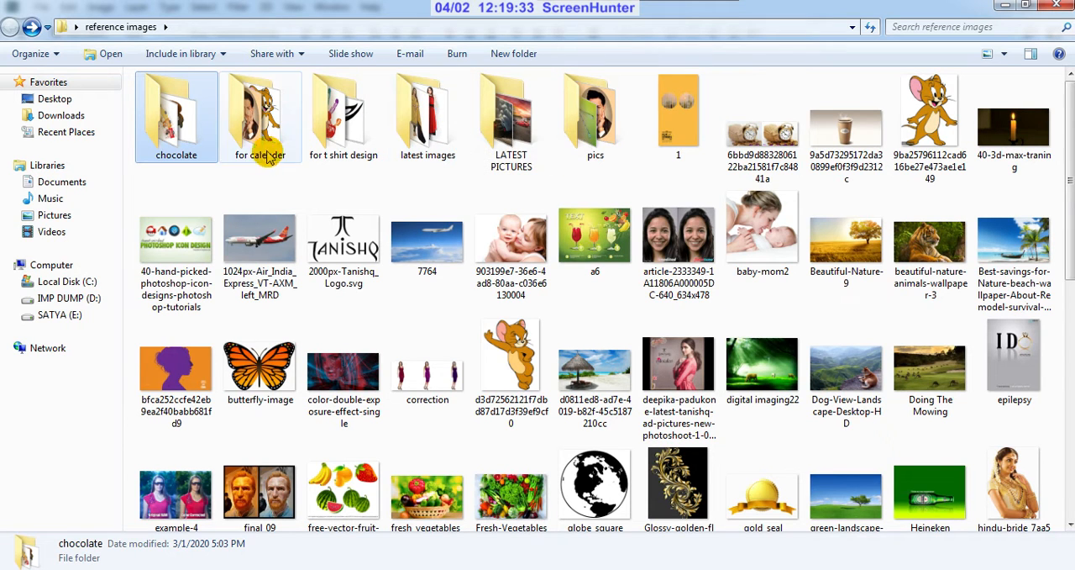
double_click(187, 139)
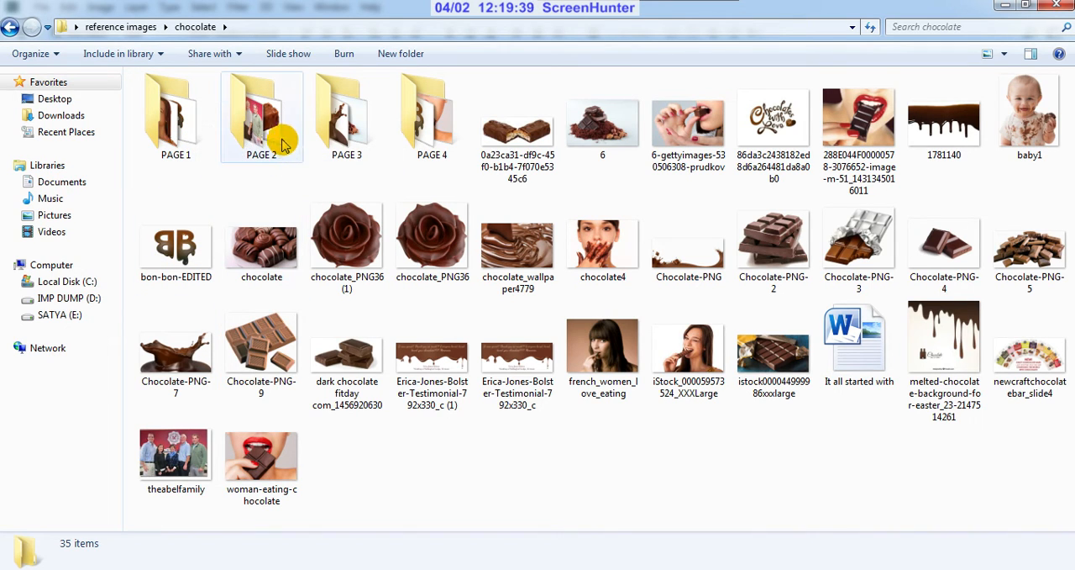
double_click(191, 143)
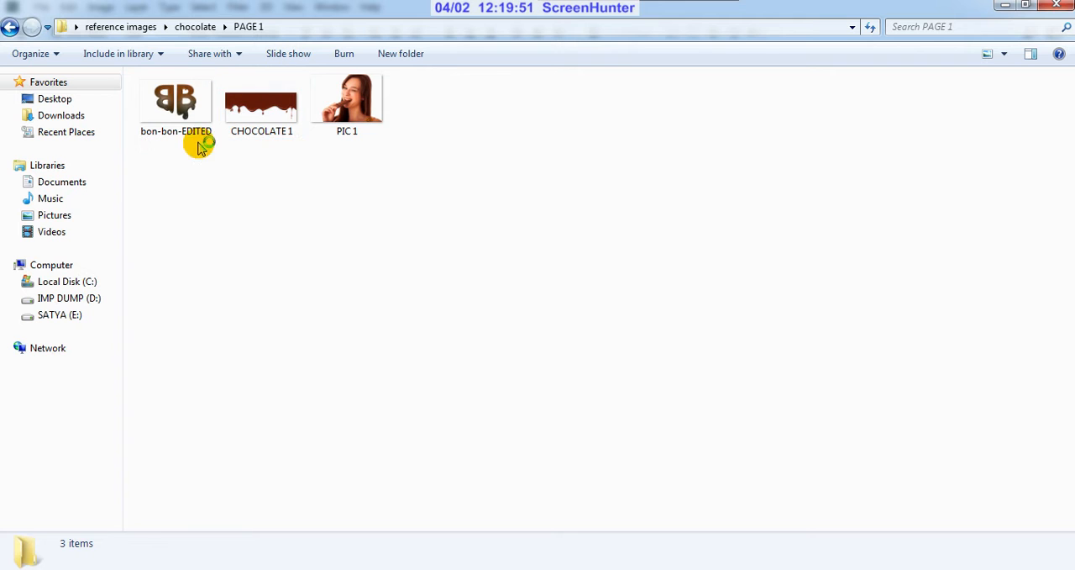
click(10, 27)
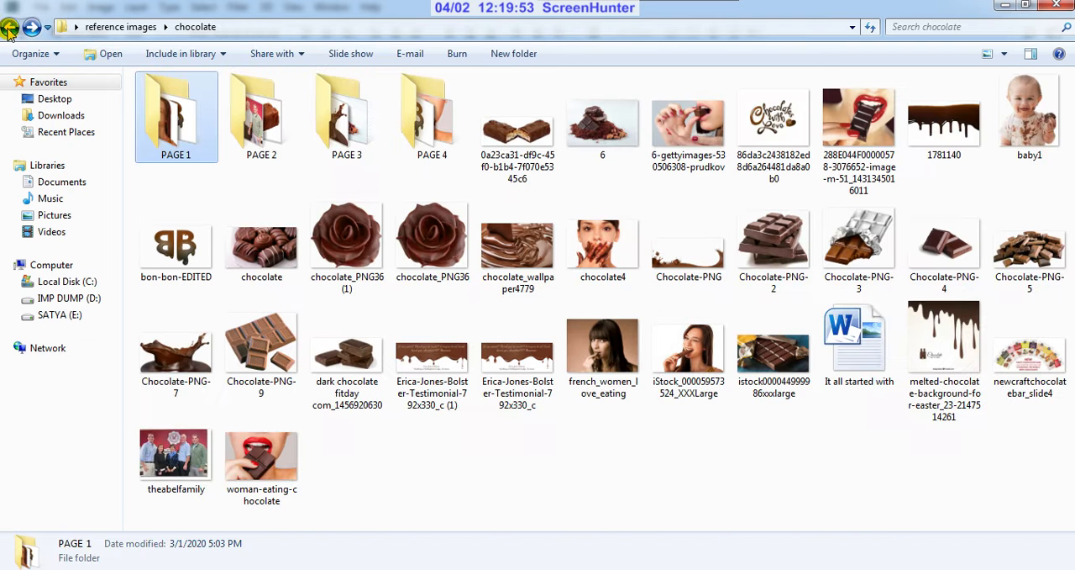
double_click(273, 140)
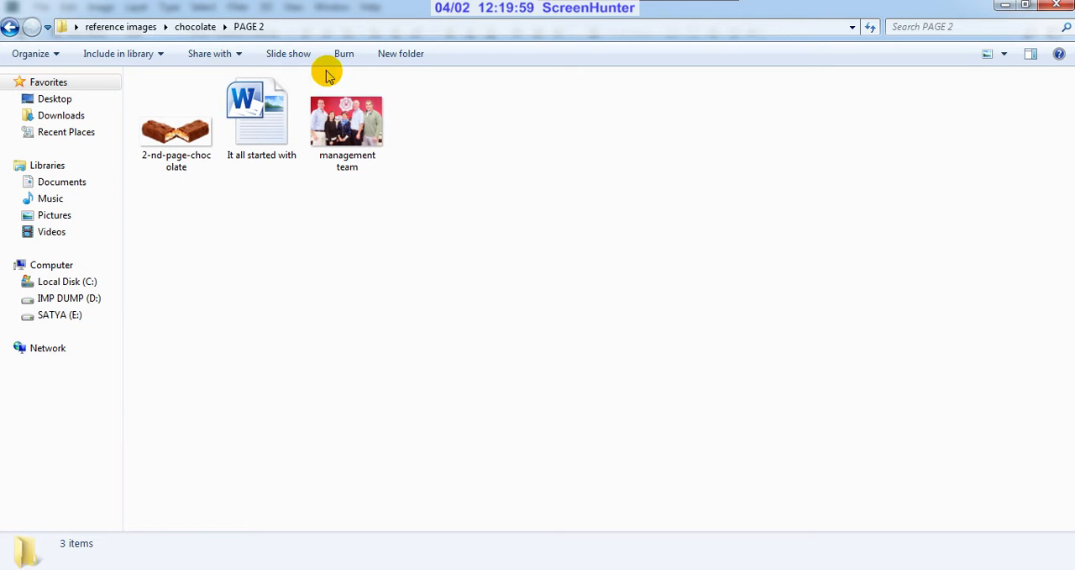
click(10, 27)
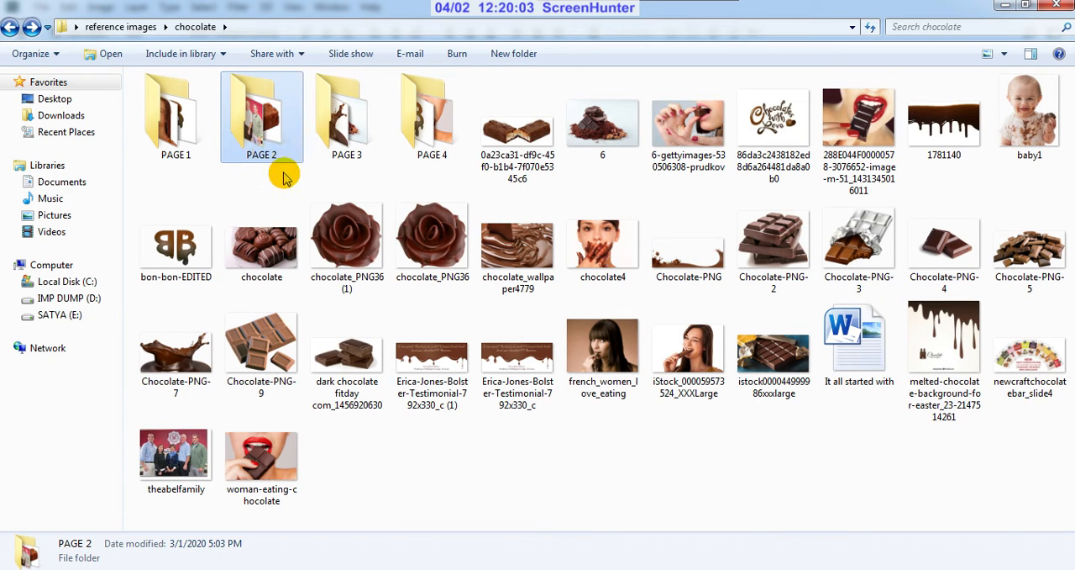
double_click(343, 134)
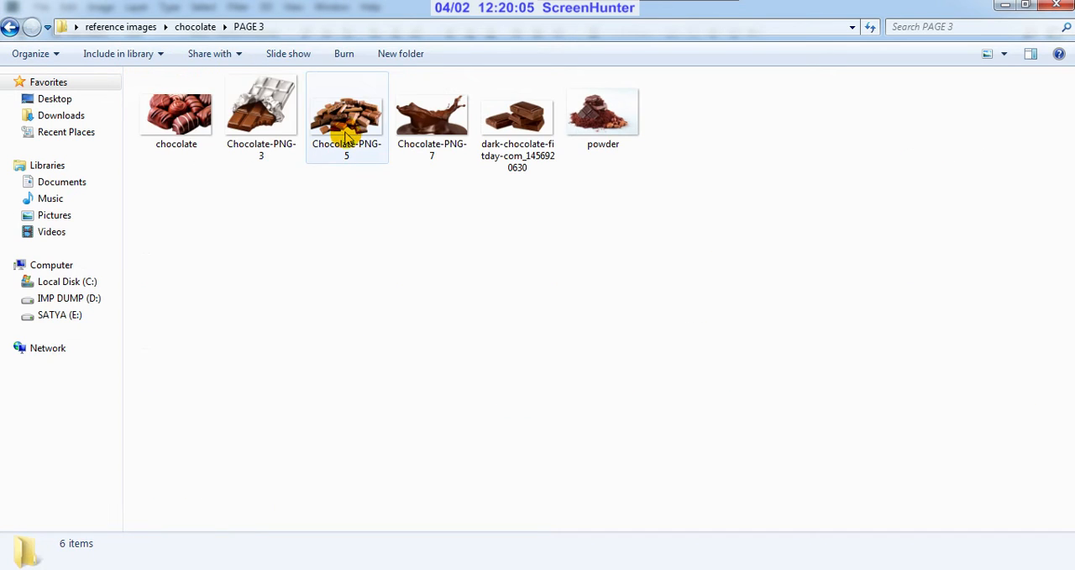
click(10, 28)
double_click(423, 134)
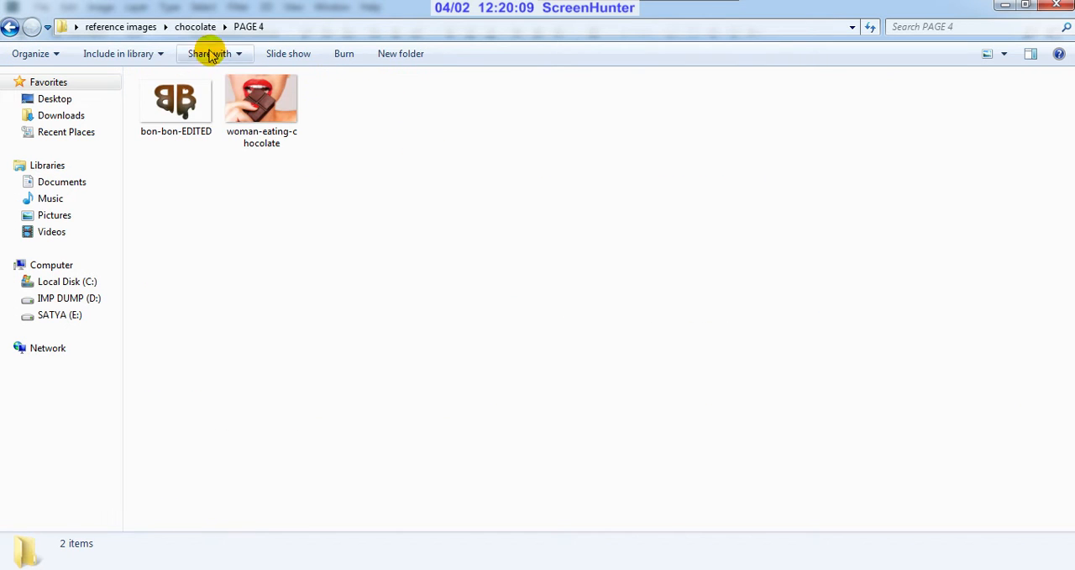
click(11, 28)
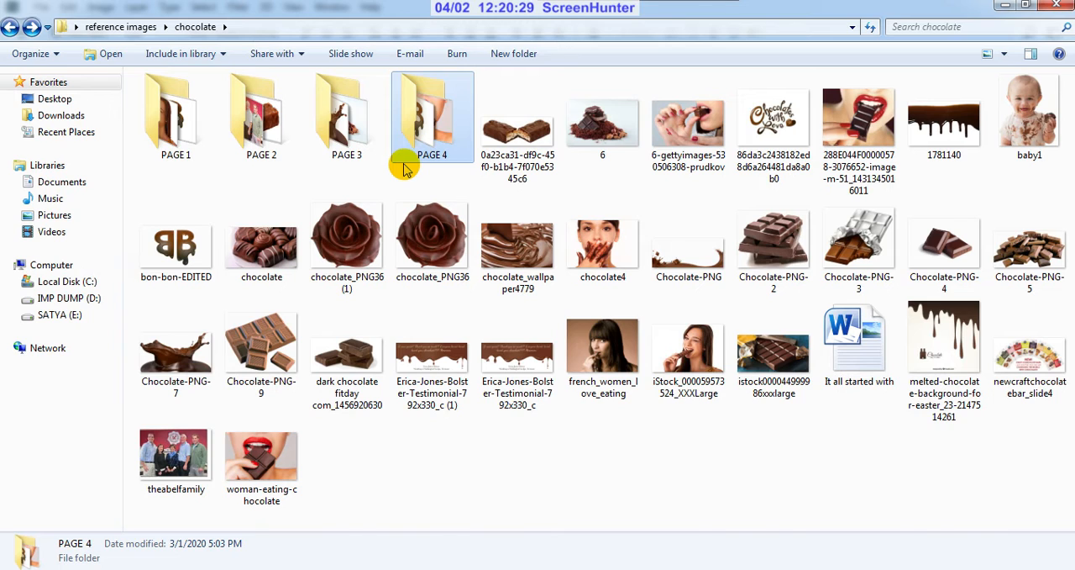
Step: Open the bon-bon-EDITED image from the PAGE 1 folder in Adobe Photoshop CC 2018
double_click(177, 150)
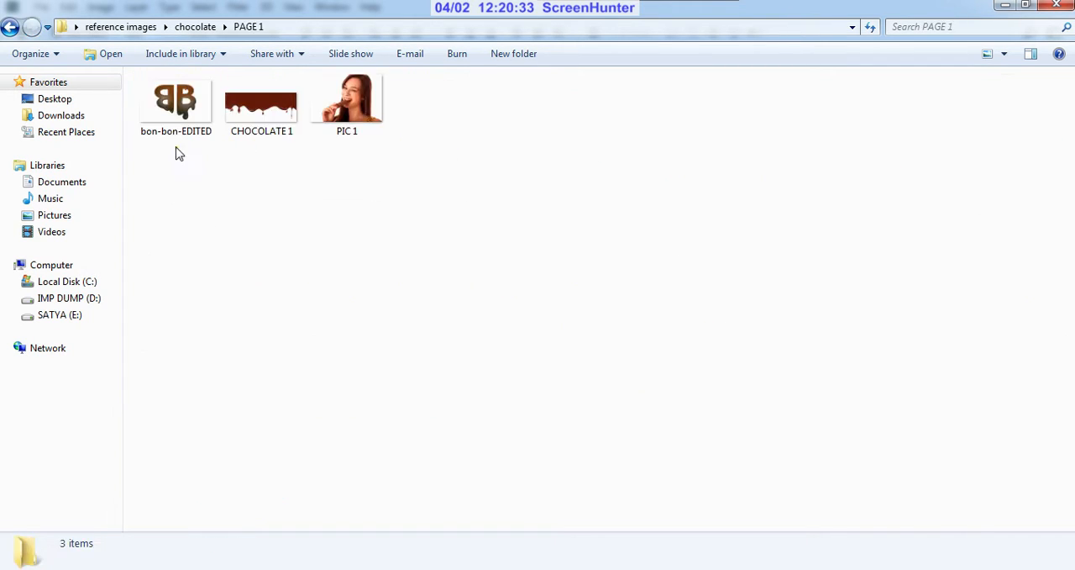
click(176, 132)
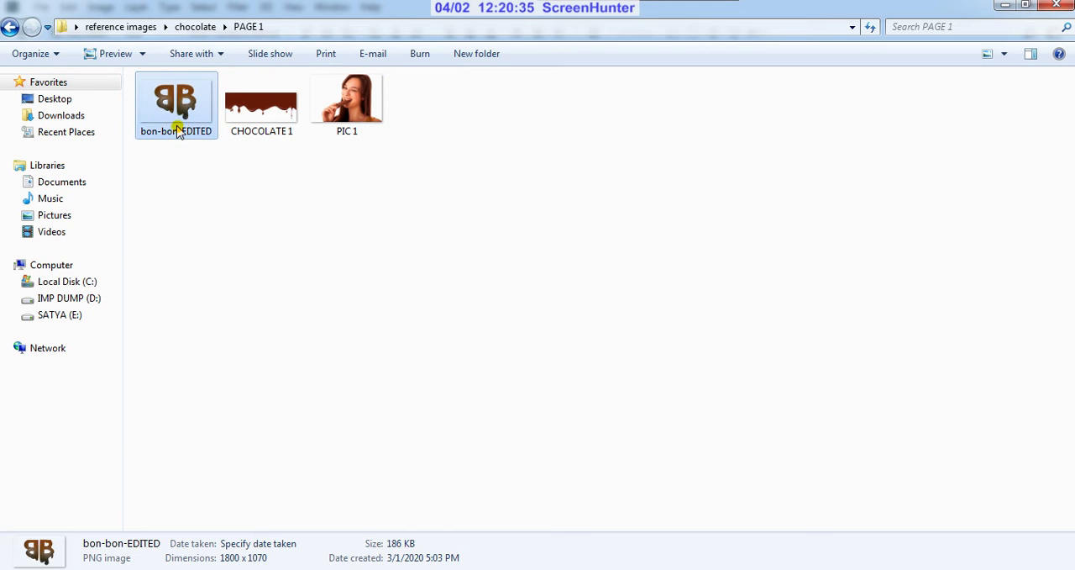
right_click(177, 132)
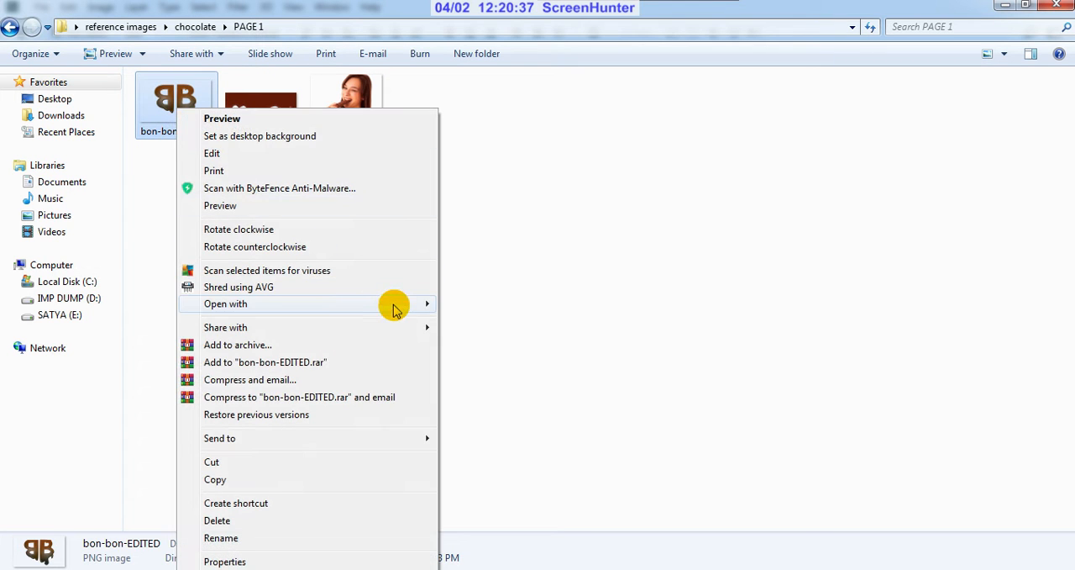
mouse_move(406, 310)
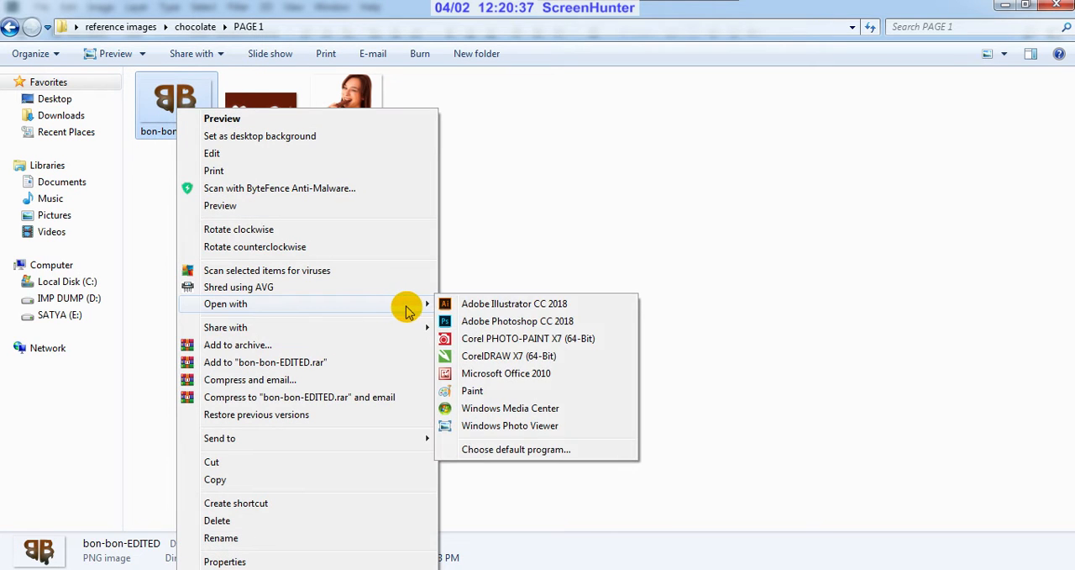
click(481, 322)
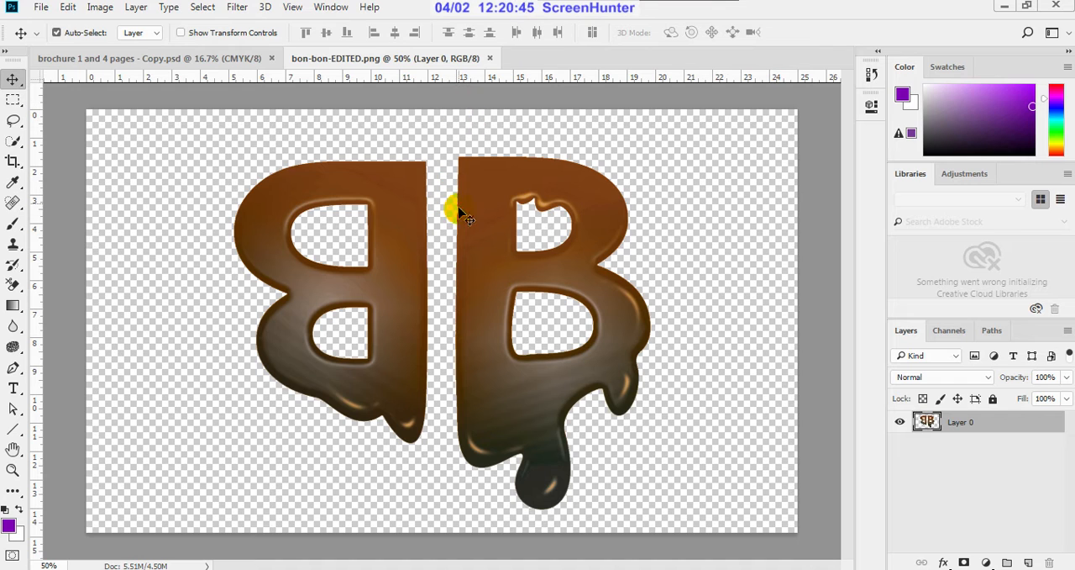
Step: Copy the double-B chocolate logo onto the blue page of the brochure document and close the bon-bon-EDITED.png file
click(496, 202)
drag(491, 198, 593, 353)
click(367, 61)
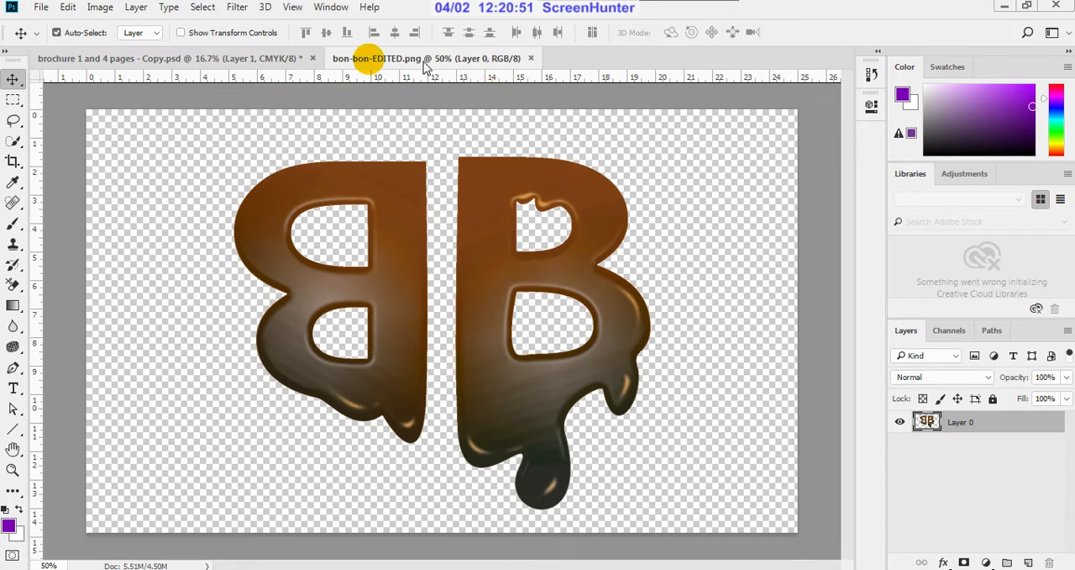
click(530, 58)
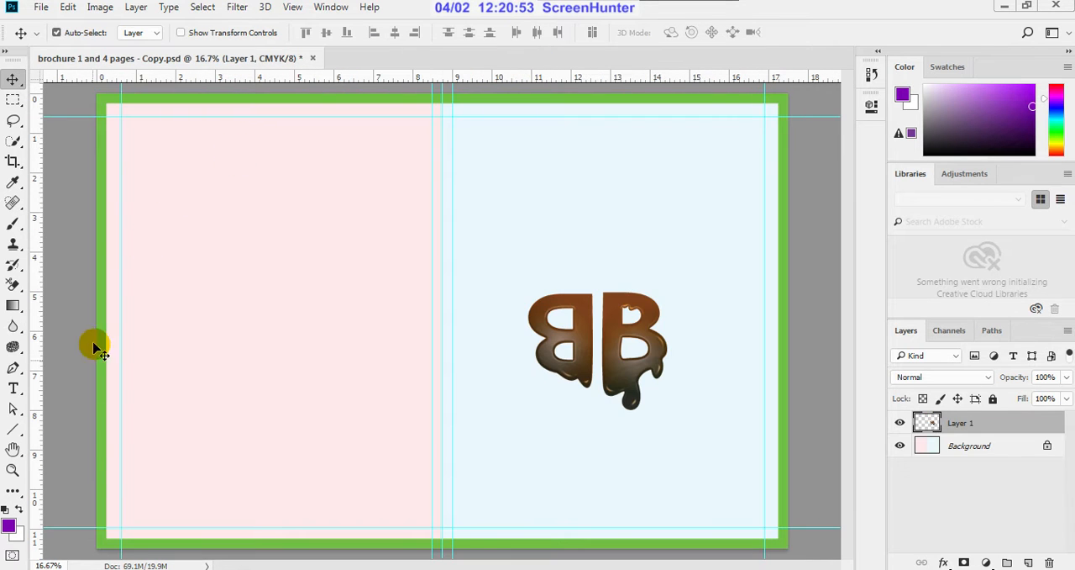
Step: Switch to the PAGE 1 folder window and open the CHOCOLATE 1 image in Adobe Photoshop CC 2018
mouse_move(94, 569)
click(263, 520)
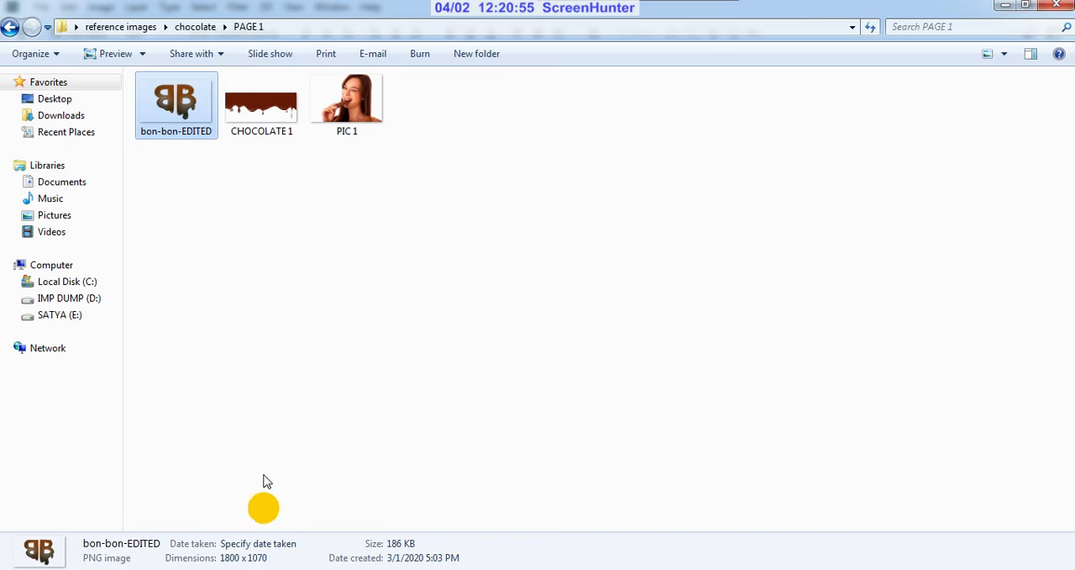
click(277, 130)
right_click(282, 109)
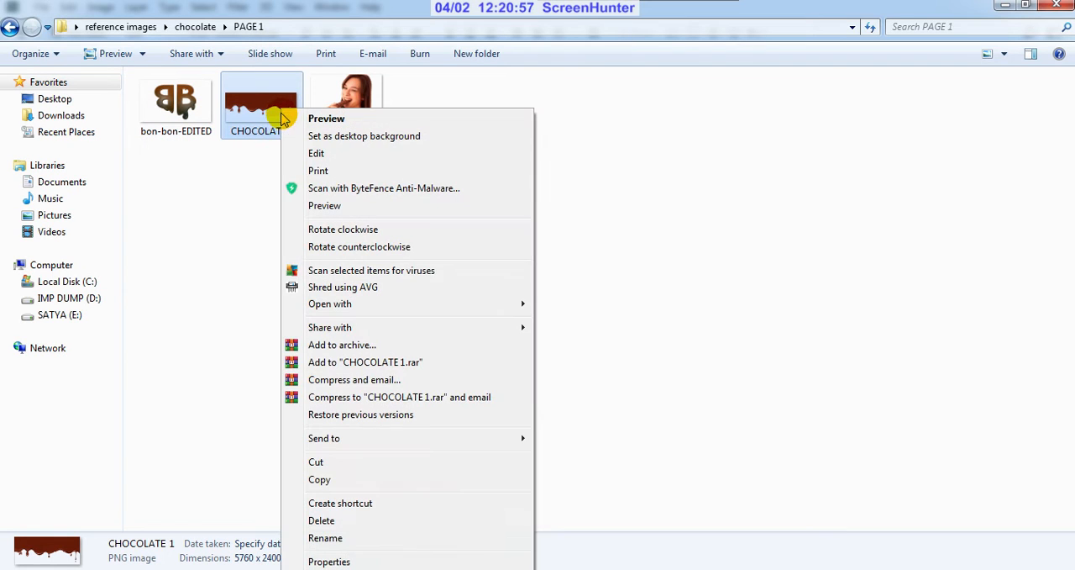
mouse_move(513, 302)
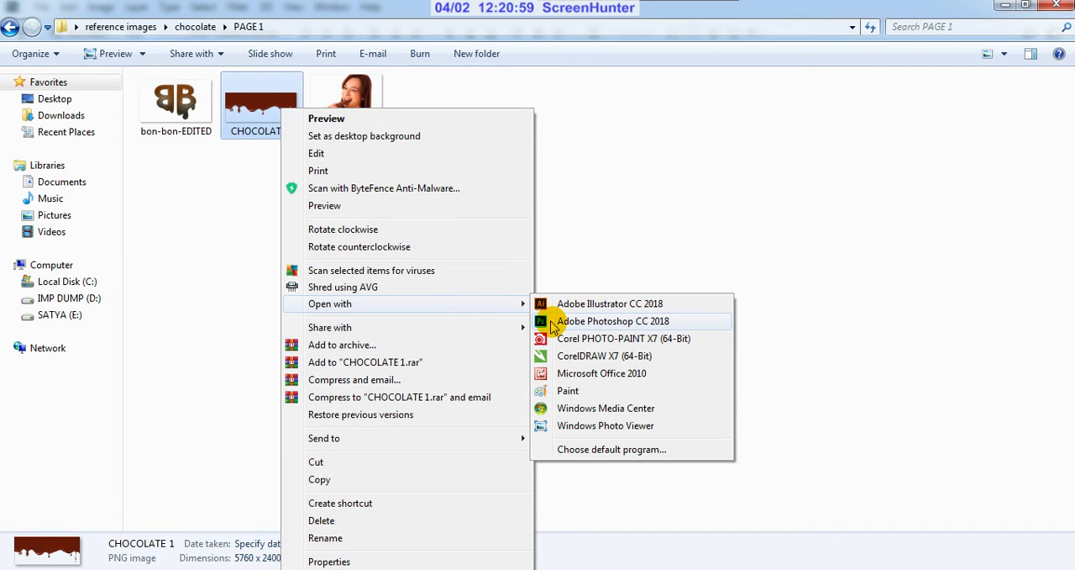
click(612, 321)
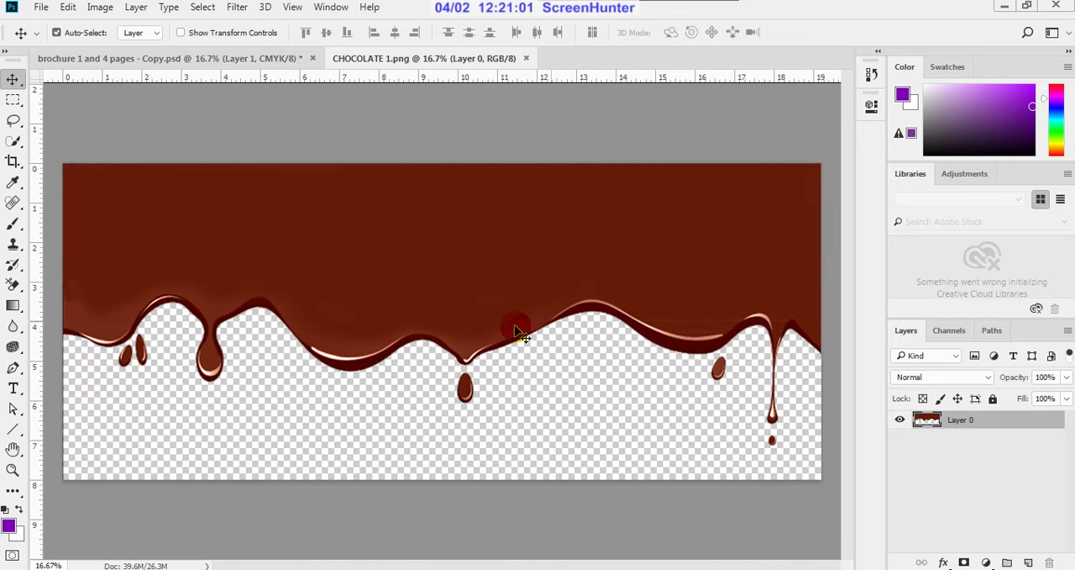
Step: Copy the melted chocolate artwork across the upper part of the brochure document and close the CHOCOLATE 1.png file
drag(443, 256, 534, 250)
click(428, 57)
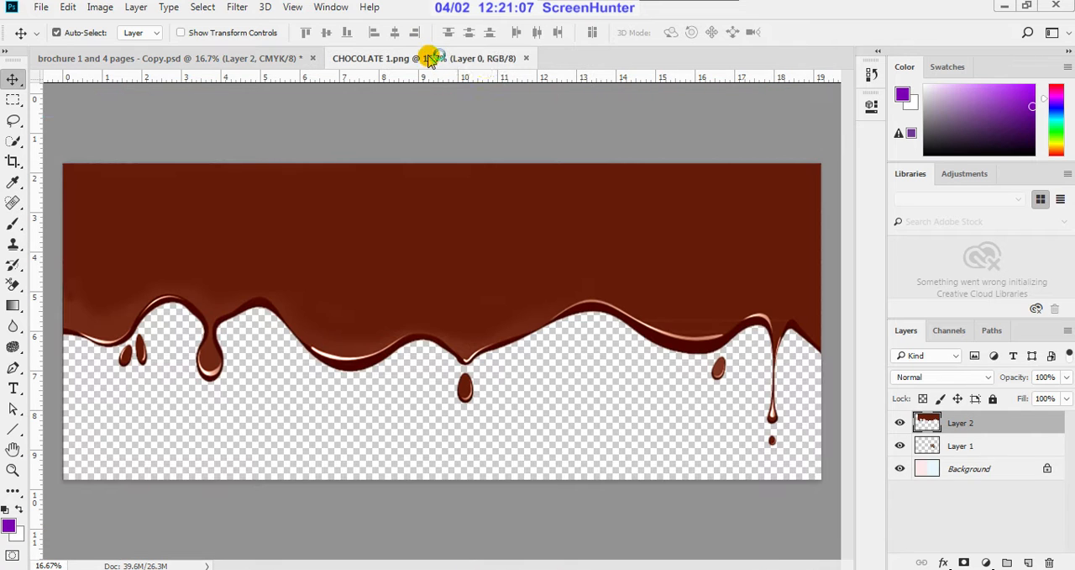
click(526, 58)
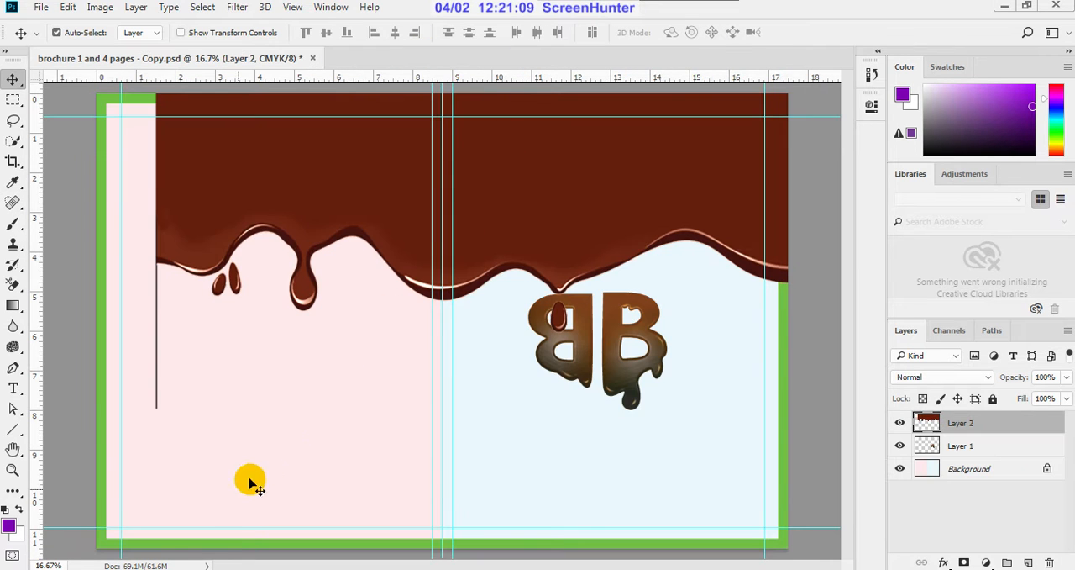
Step: Return to the PAGE 1 folder window and open the PIC 1 image in Adobe Photoshop CC 2018
mouse_move(142, 569)
click(273, 514)
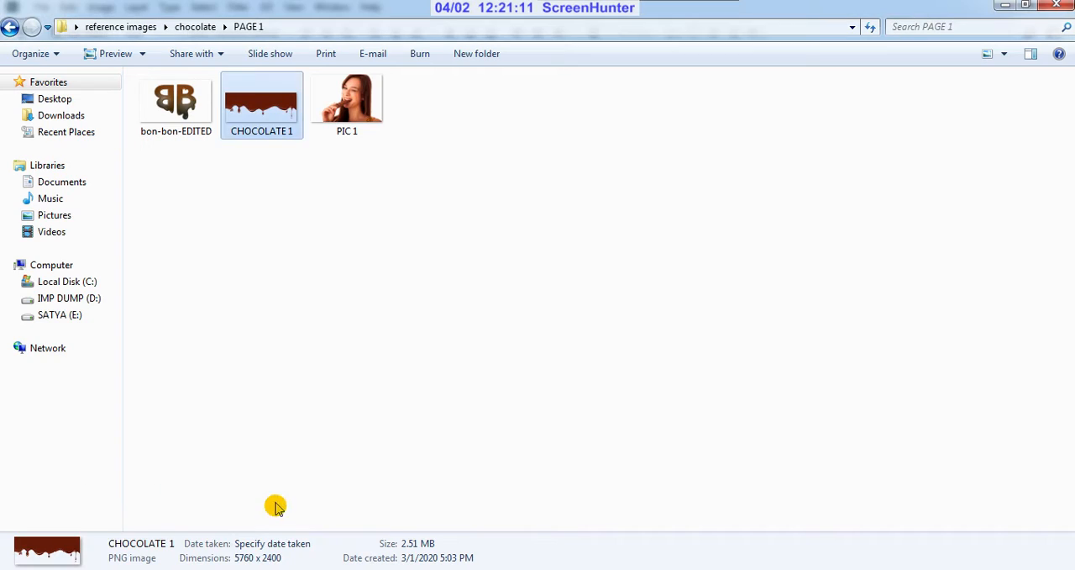
click(359, 126)
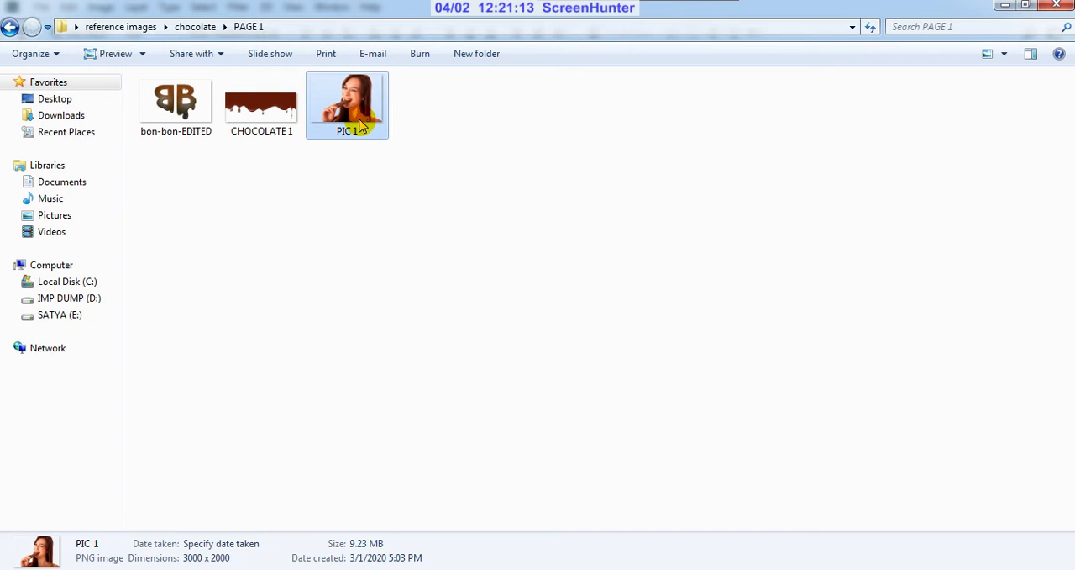
right_click(359, 126)
mouse_move(538, 305)
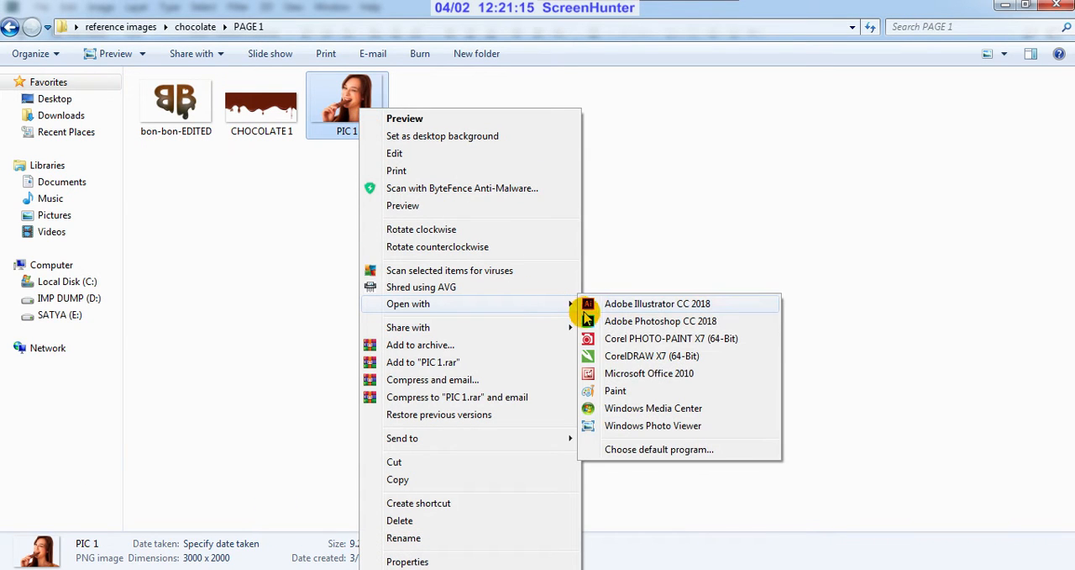
click(638, 321)
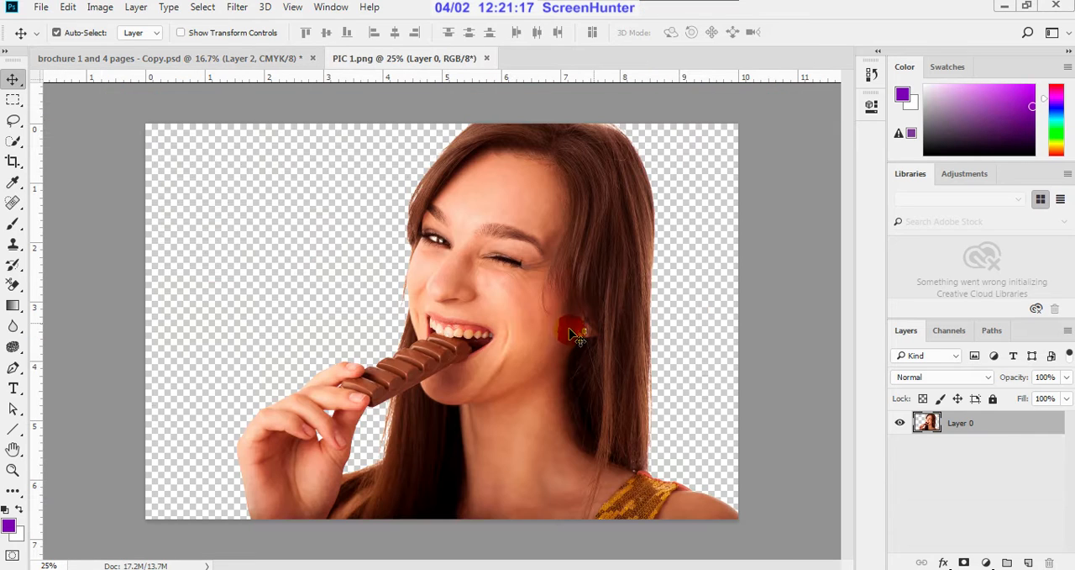
Step: Copy the cut-out of the woman eating chocolate onto the middle of the brochure spread and close the PIC 1.png file
drag(519, 246, 439, 361)
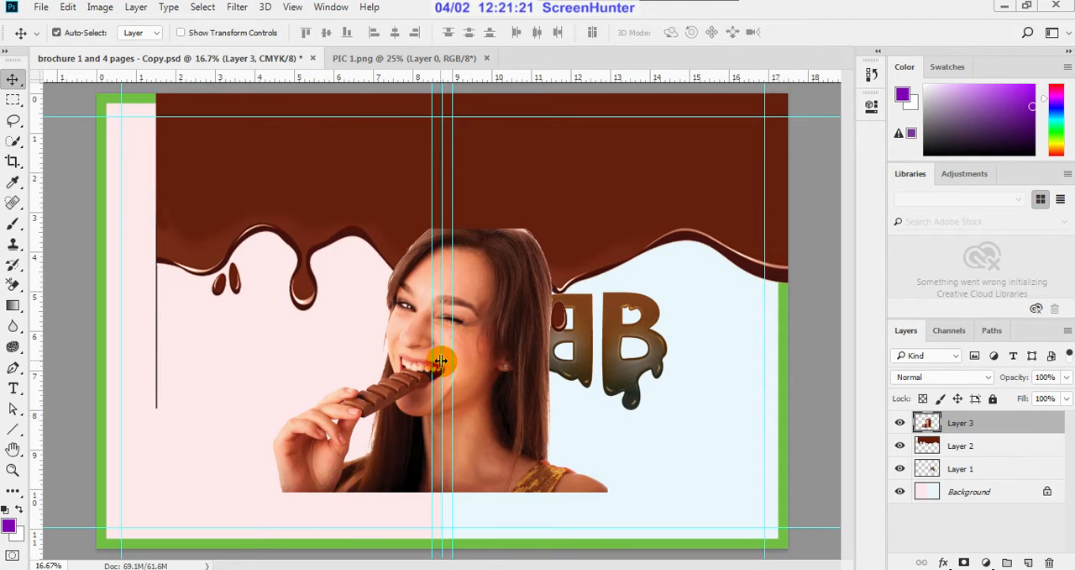
click(378, 59)
click(486, 59)
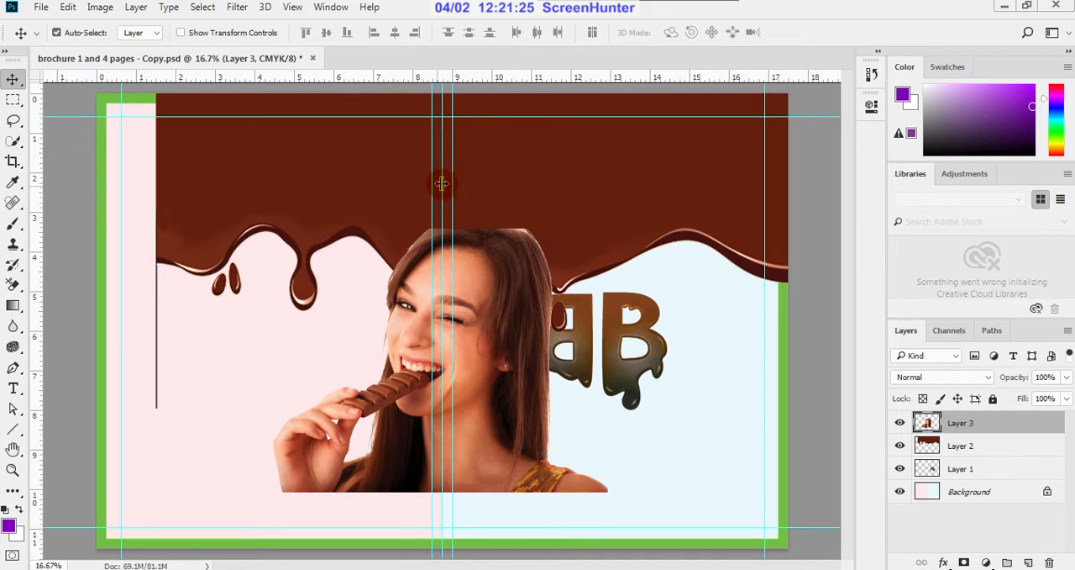
Step: Rename the layer containing the woman eating chocolate as model
key(ctrl+minus)
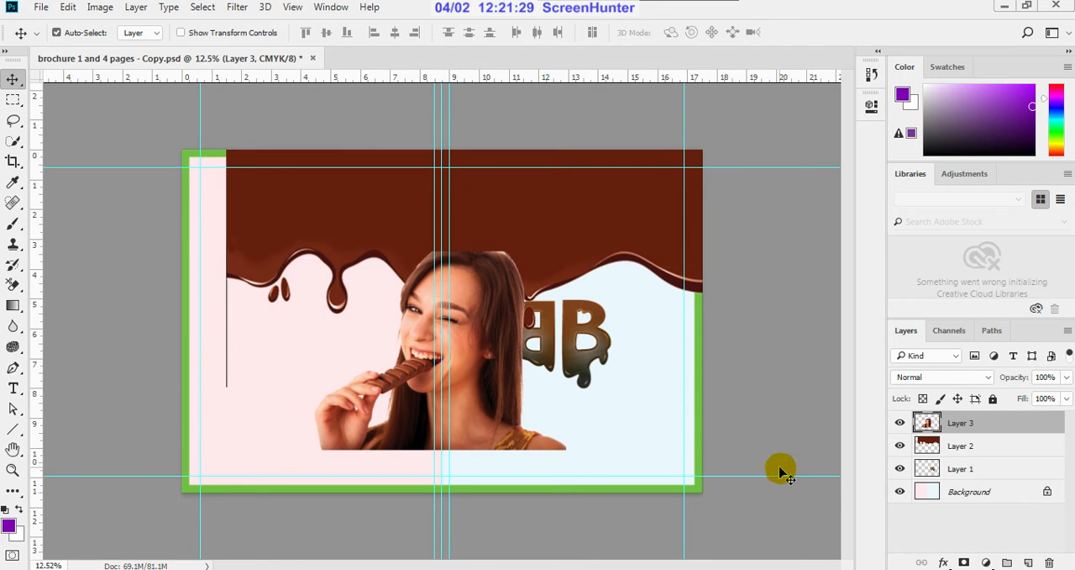
double_click(959, 424)
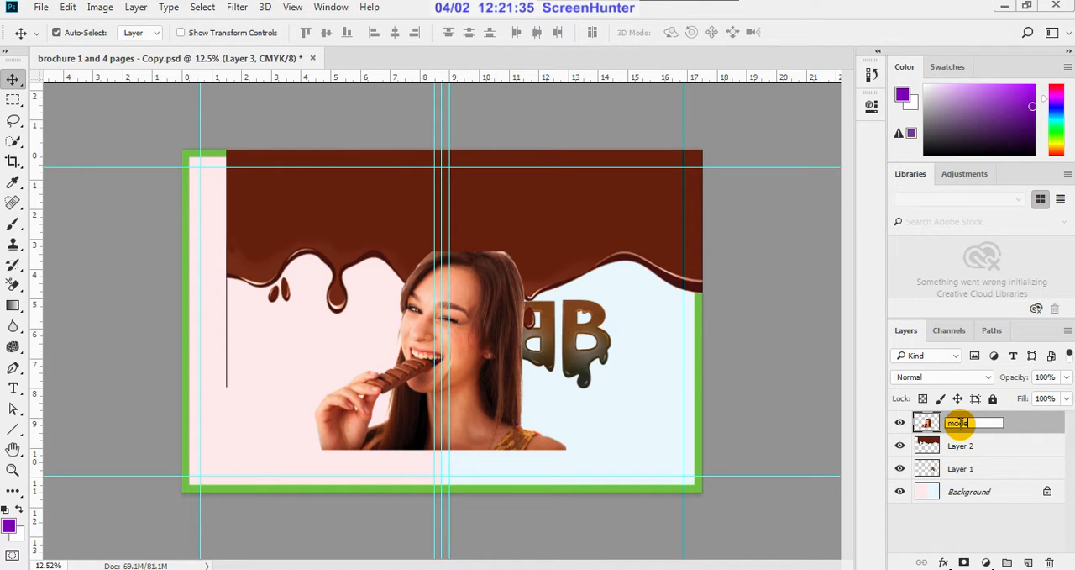
click(1032, 424)
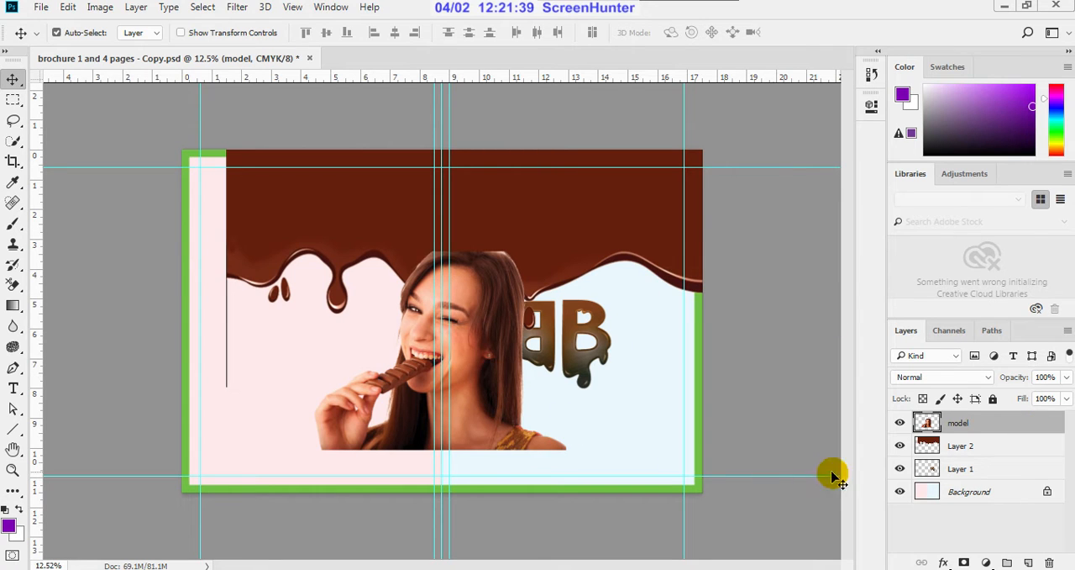
Step: Hide the model layer, leaving the melted chocolate and logo layers shown
click(900, 423)
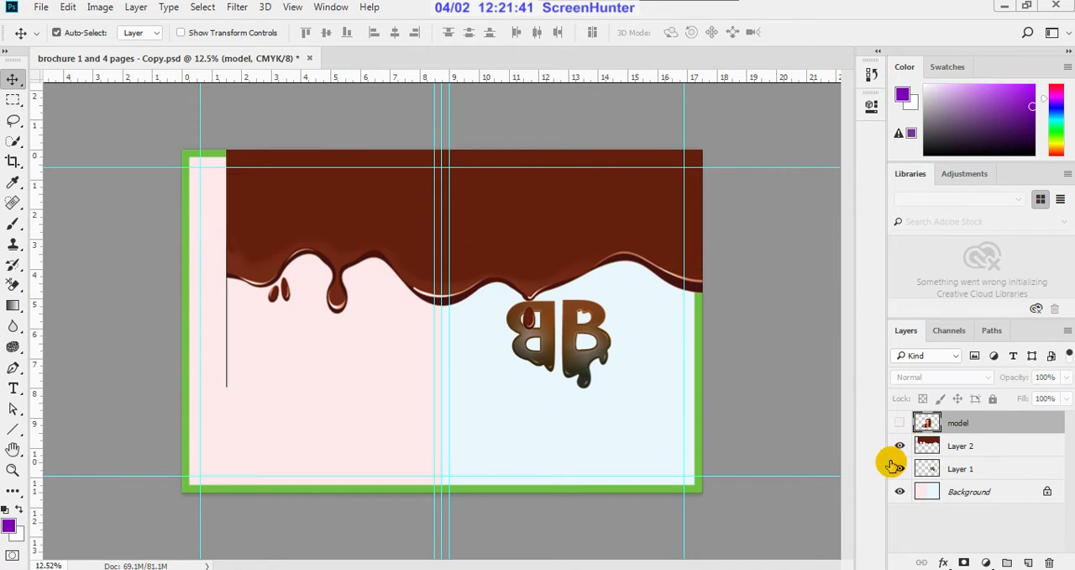
click(900, 445)
click(899, 446)
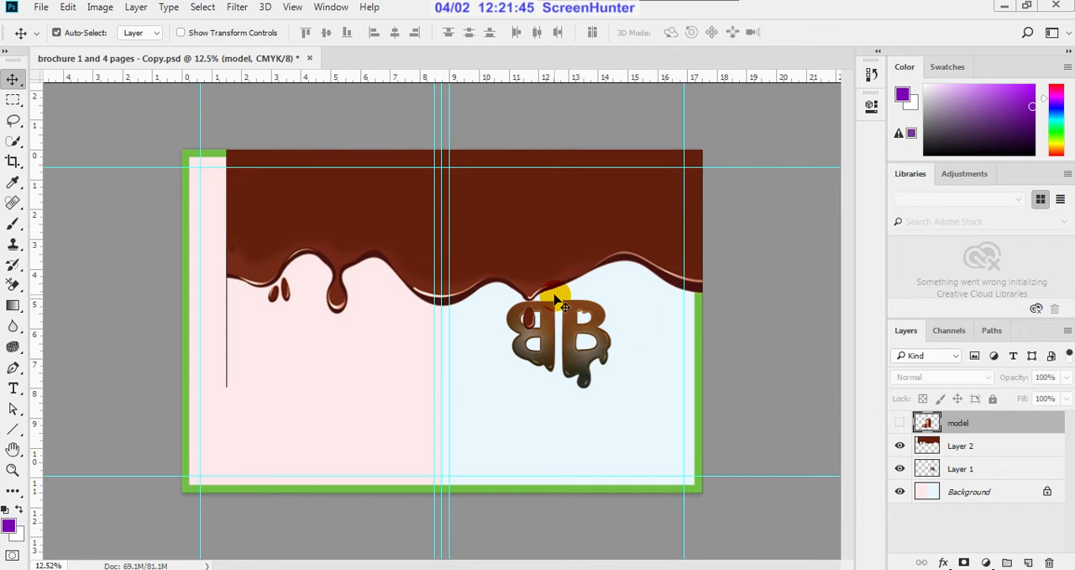
click(900, 425)
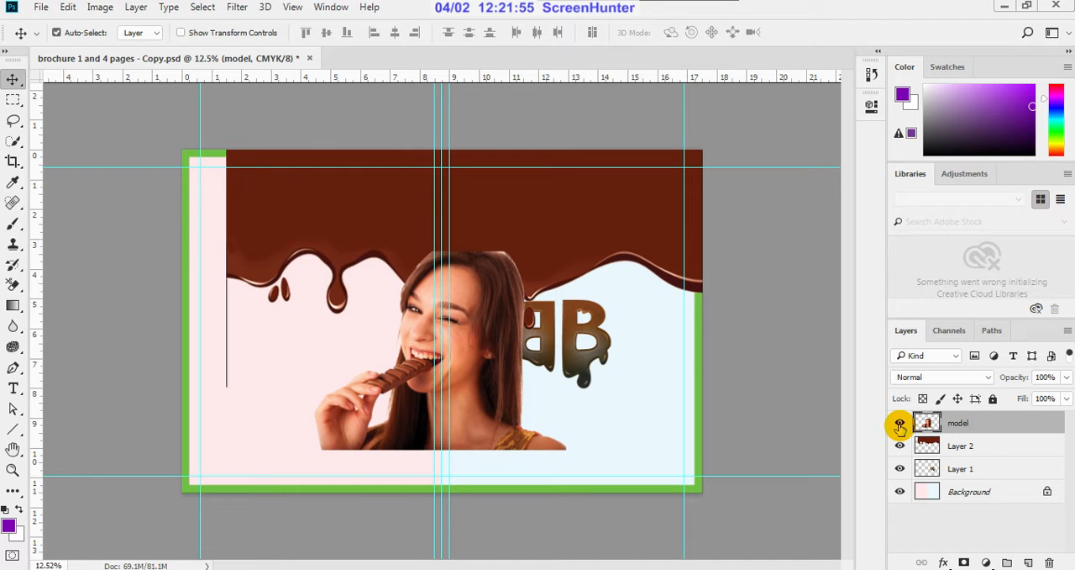
click(900, 427)
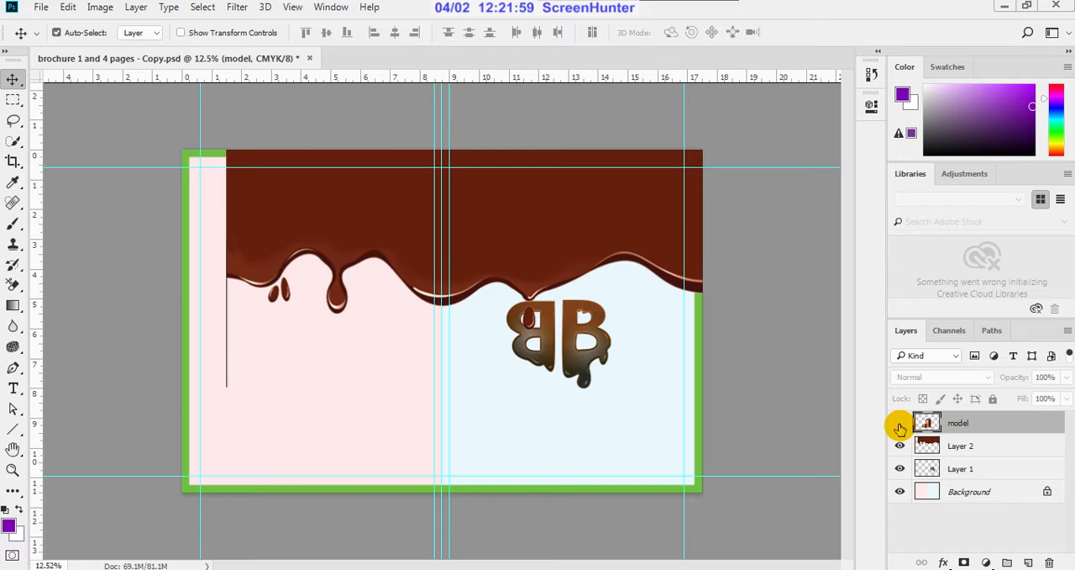
Step: Hide the melted chocolate layer and the model layer, leaving only the logo shown on the background
click(900, 427)
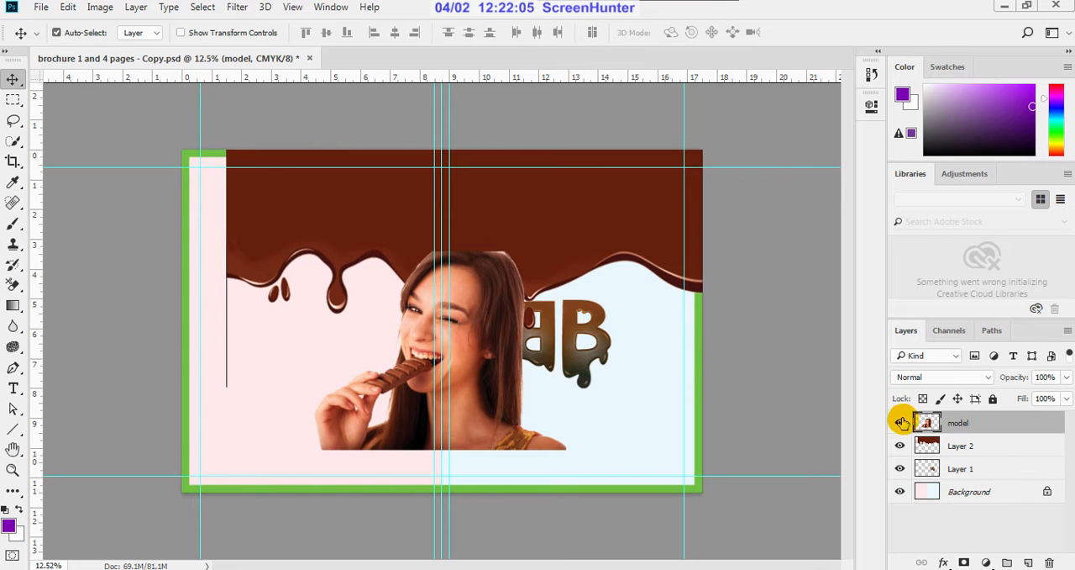
drag(483, 337, 480, 328)
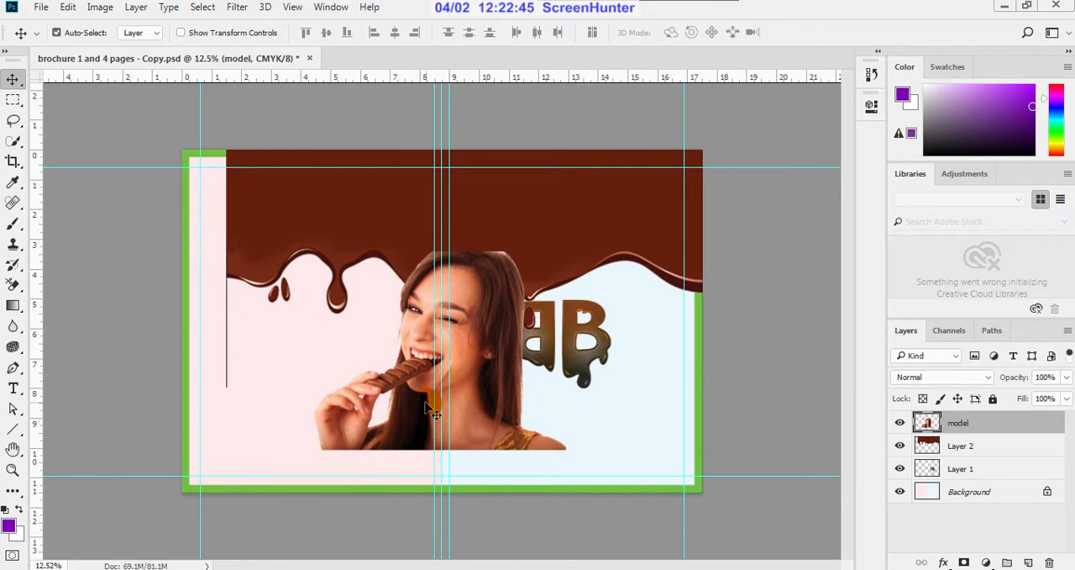
click(899, 446)
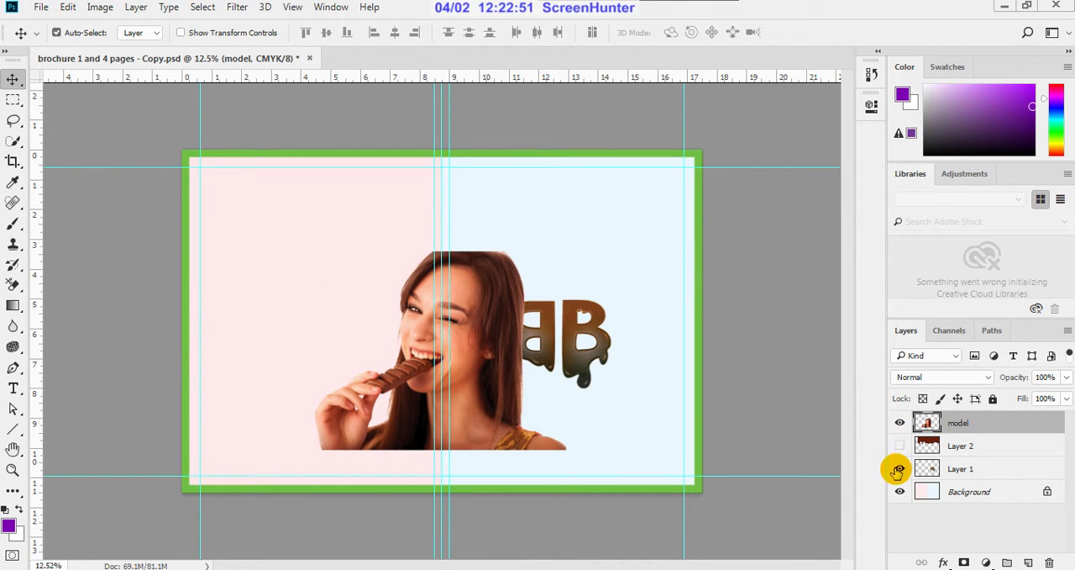
click(900, 424)
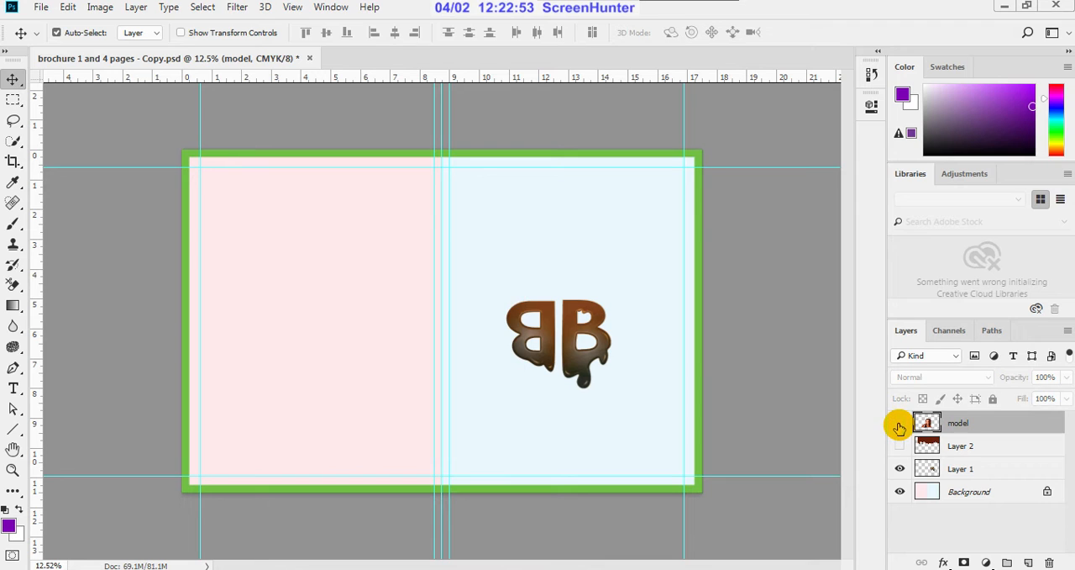
Step: Scale the BB logo on Layer 1 down to about 58% and place it in the lower right corner of the right-hand page
click(958, 469)
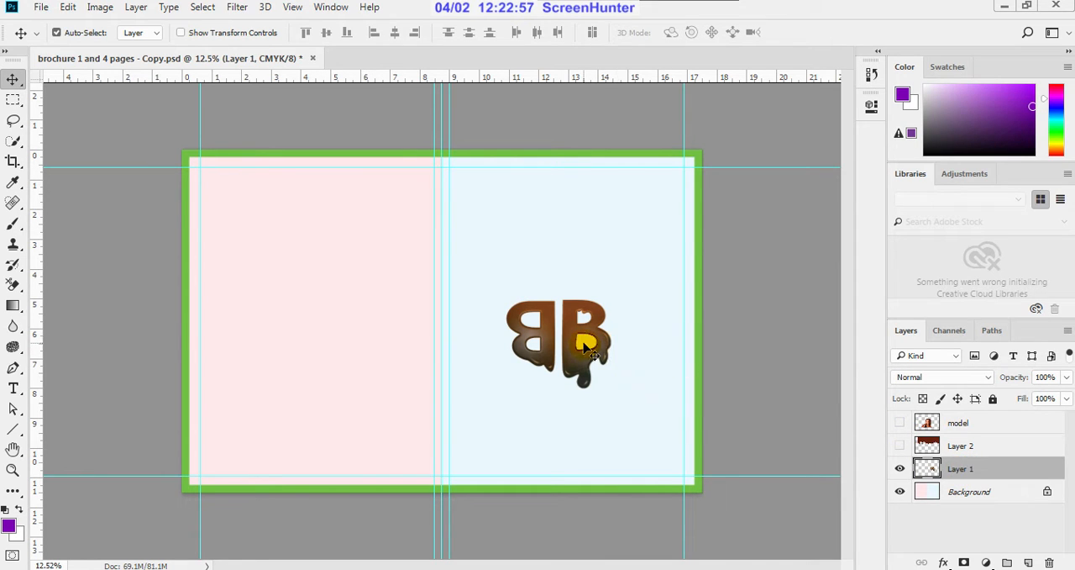
key(ctrl)
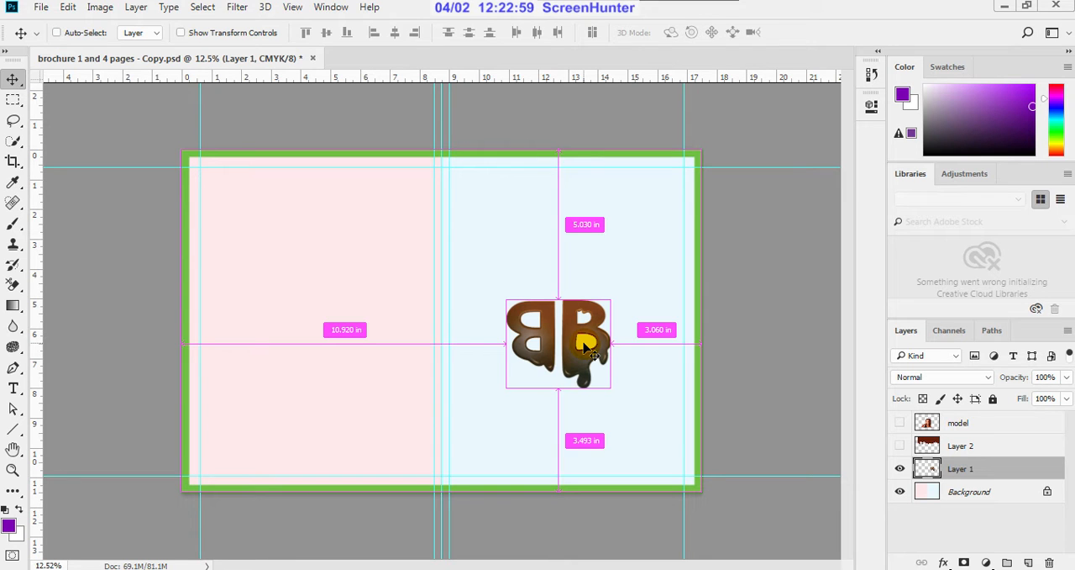
key(ctrl+t)
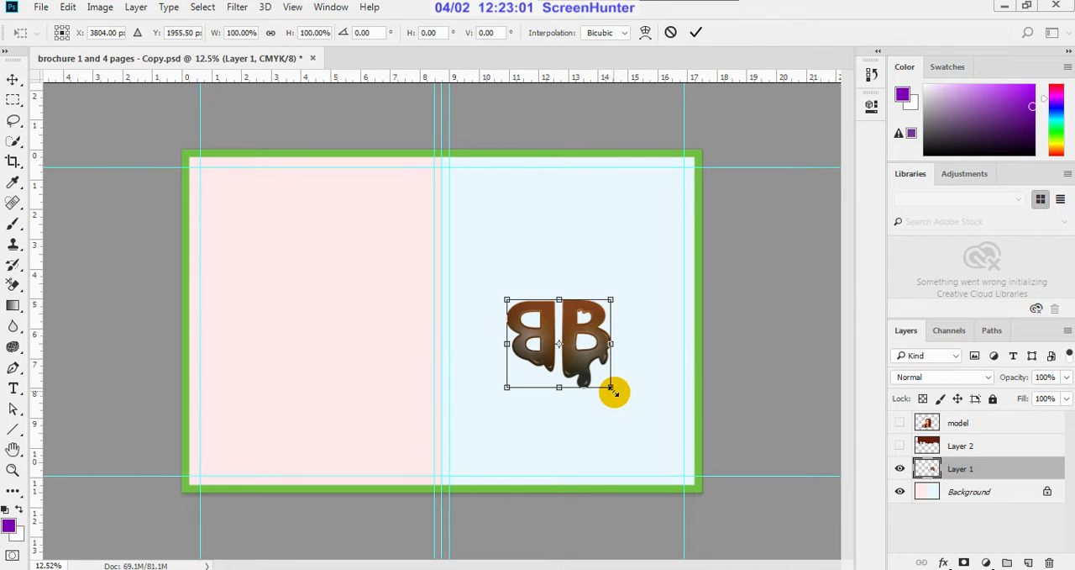
drag(612, 389, 568, 350)
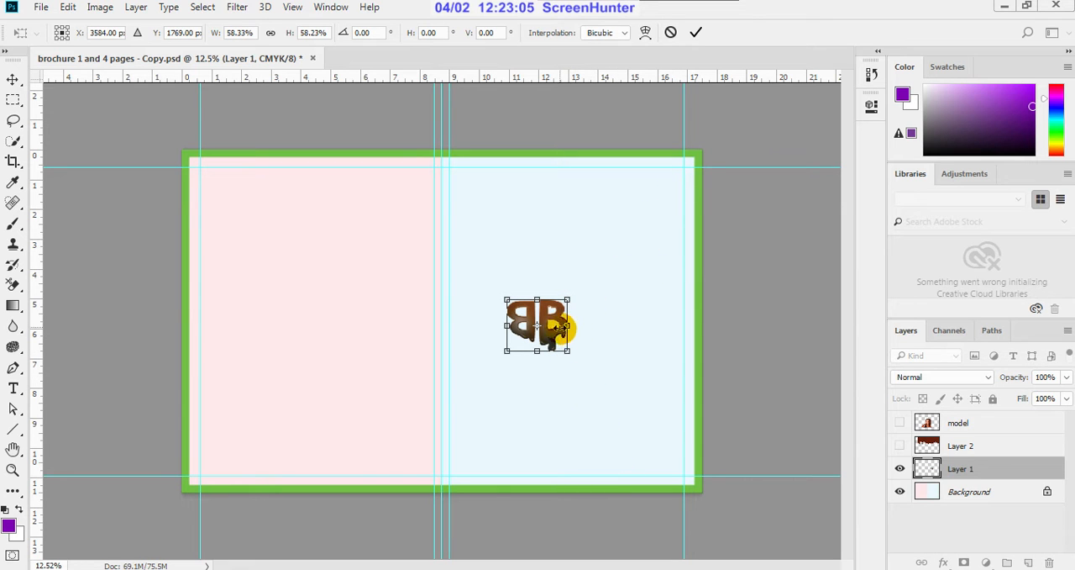
scroll(559, 338, up, 2)
drag(562, 339, 703, 481)
click(696, 31)
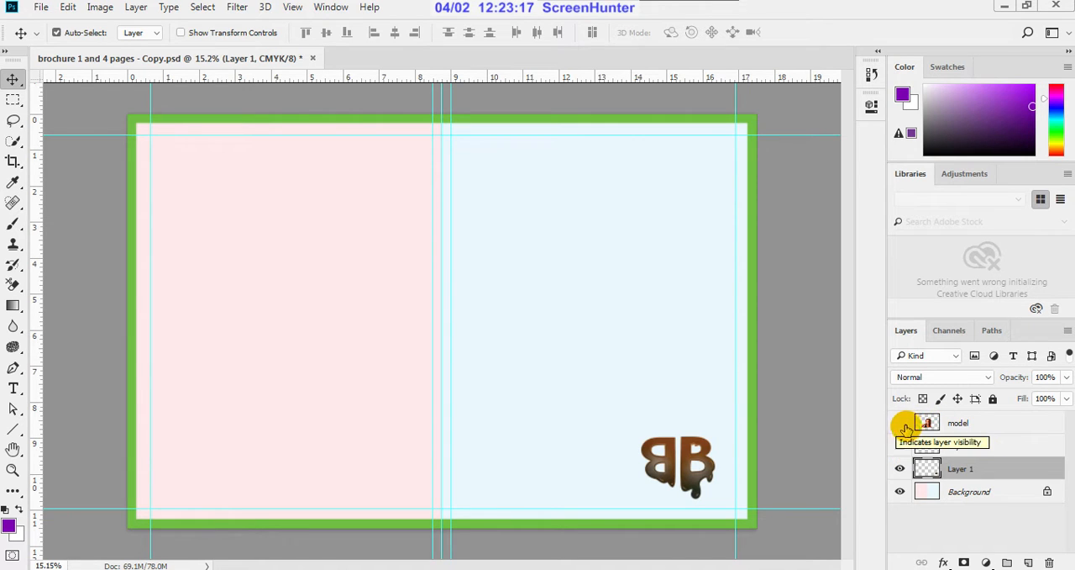
Step: Show the model layer and move the woman onto the right-hand page, resting on its lower edge
click(900, 422)
click(940, 423)
drag(522, 330, 668, 373)
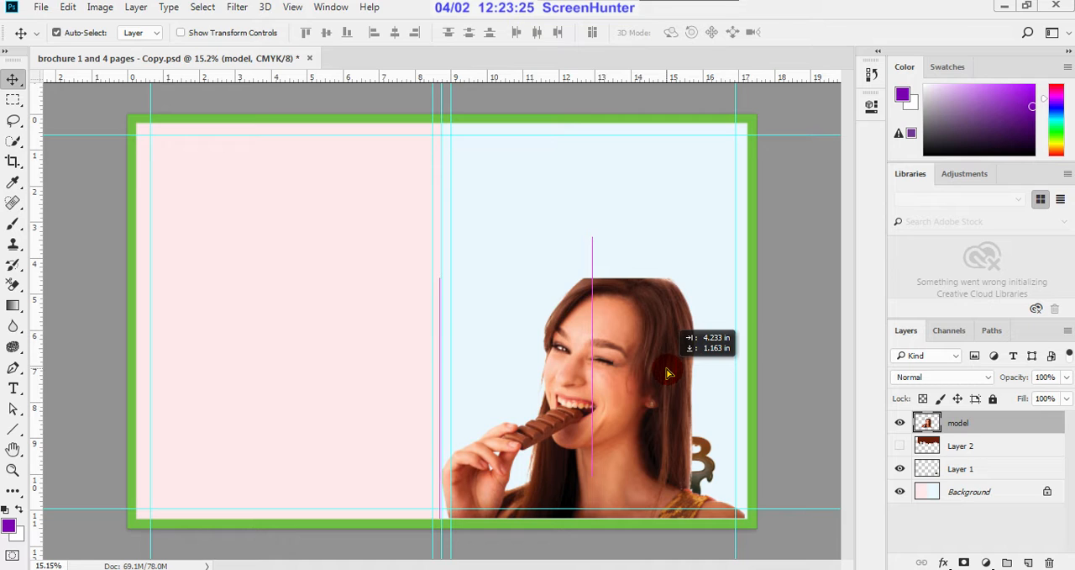
drag(668, 373, 671, 372)
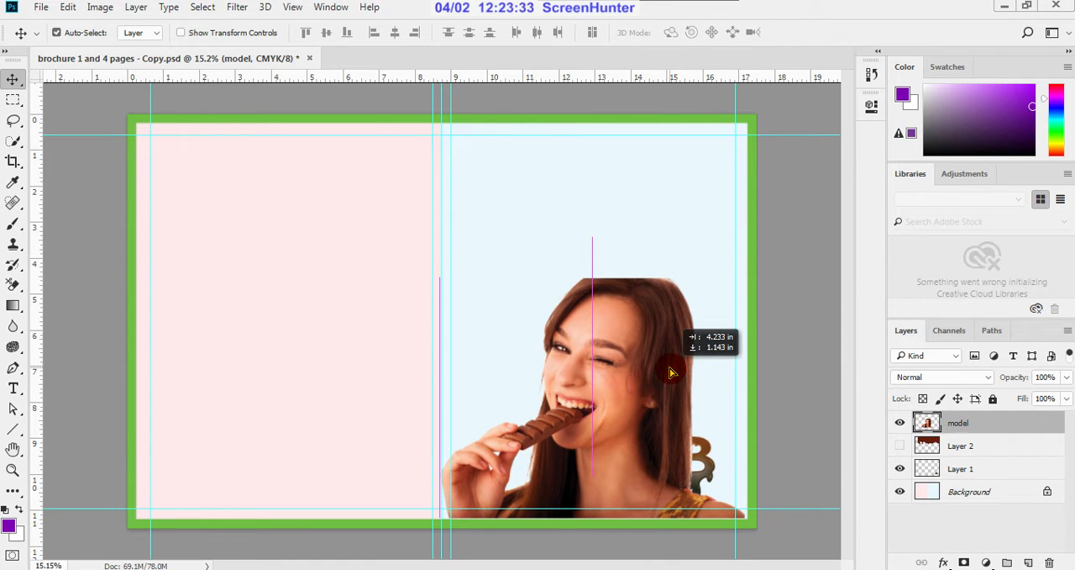
drag(671, 373, 670, 371)
Step: Scale the woman down to about 96% and align her with the lower right corner of the right-hand page
key(ctrl+t)
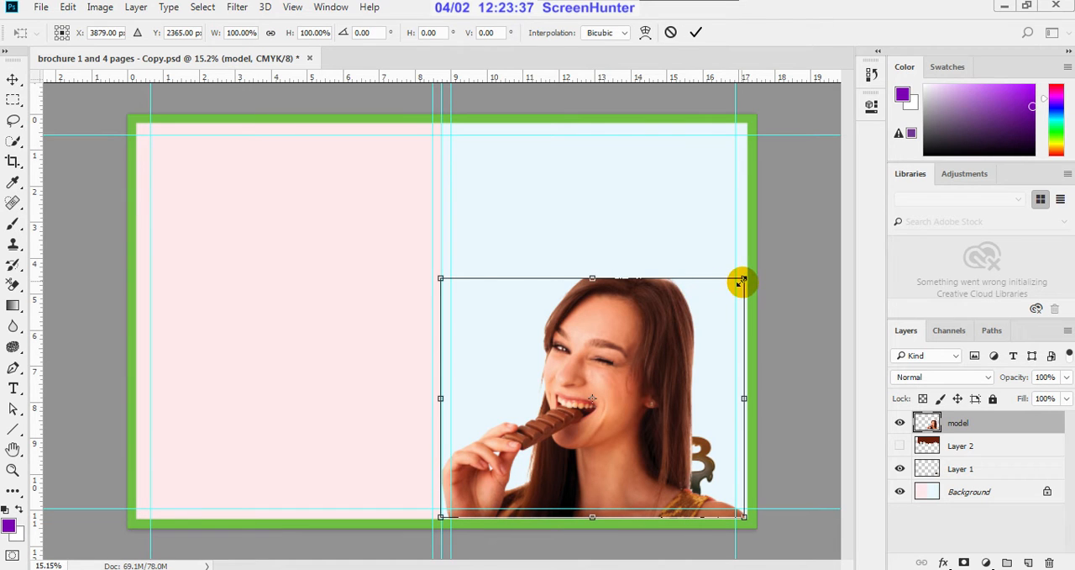
drag(742, 281, 731, 293)
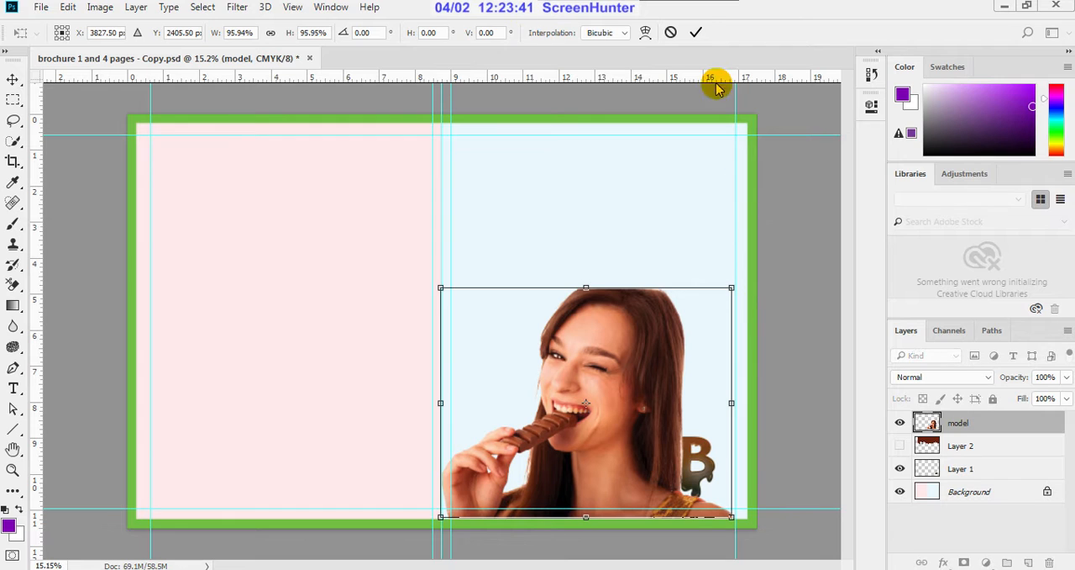
click(697, 33)
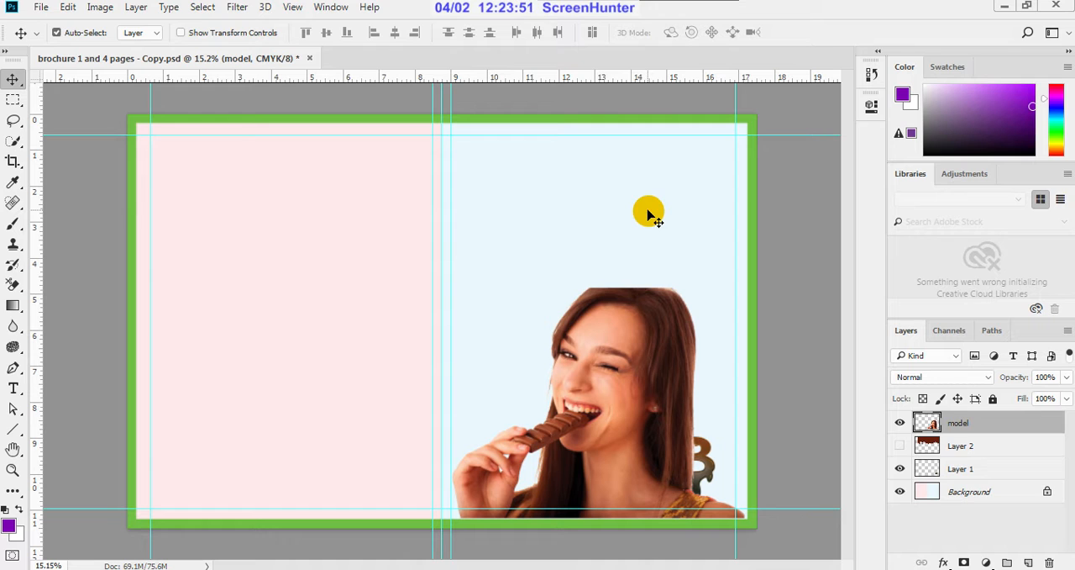
Step: Try to repair the flat-cut top of the woman's hair with the Healing Brush at size 90, and undo the stroke
scroll(626, 296, up, 2)
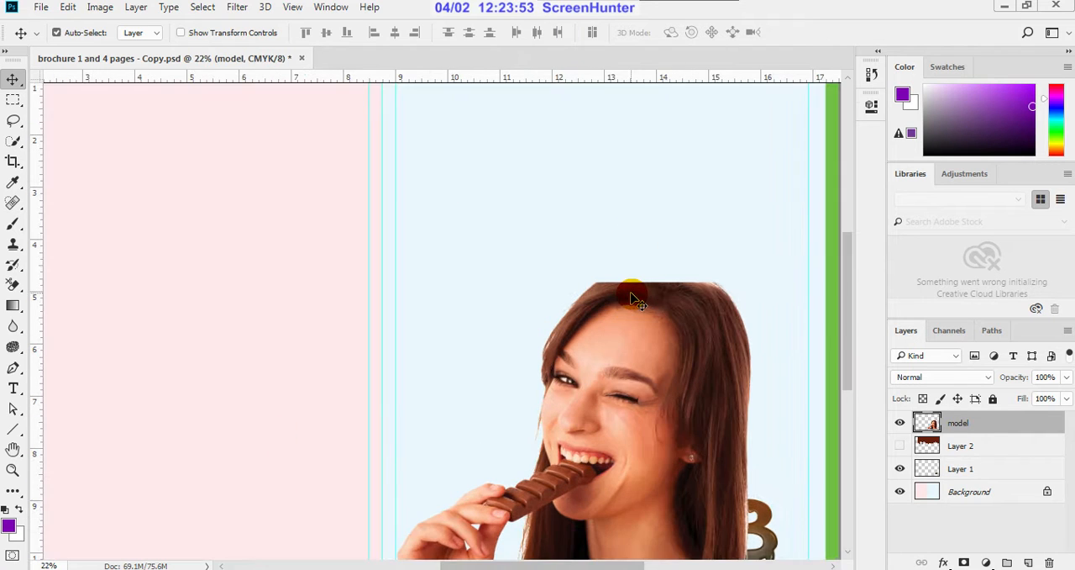
scroll(638, 296, up, 1)
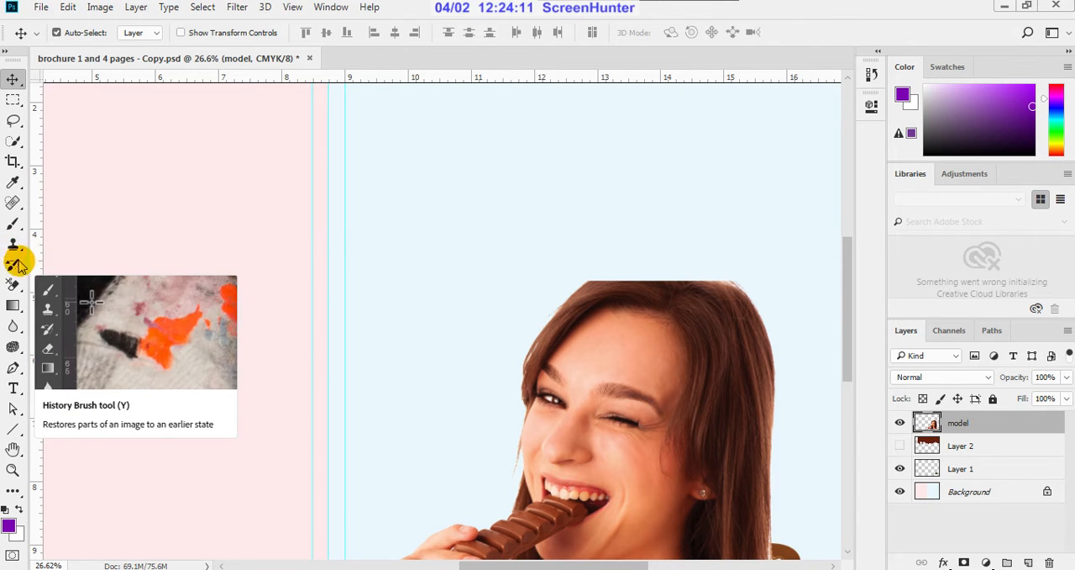
click(12, 202)
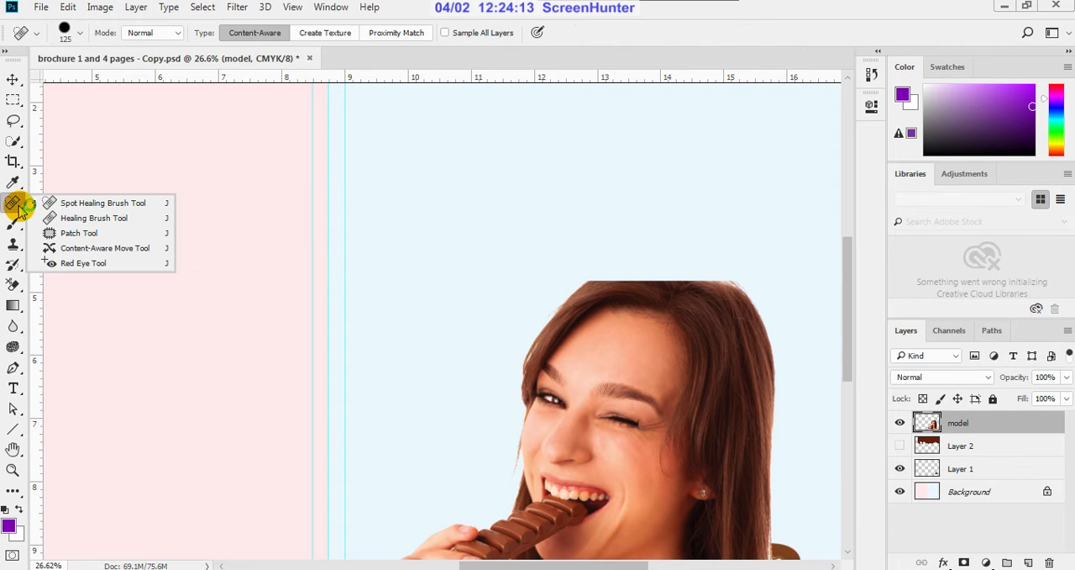
click(84, 220)
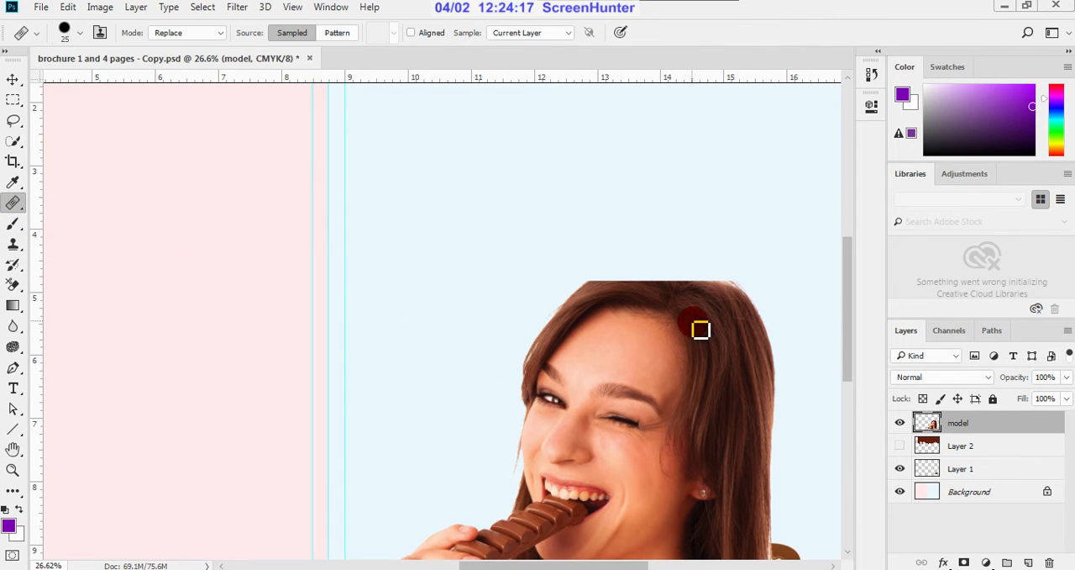
key(bracketright)
key(bracketright)
key(bracketright)
key(bracketright)
key(bracketright)
key(bracketright)
key(bracketright)
key(bracketright)
key(bracketright)
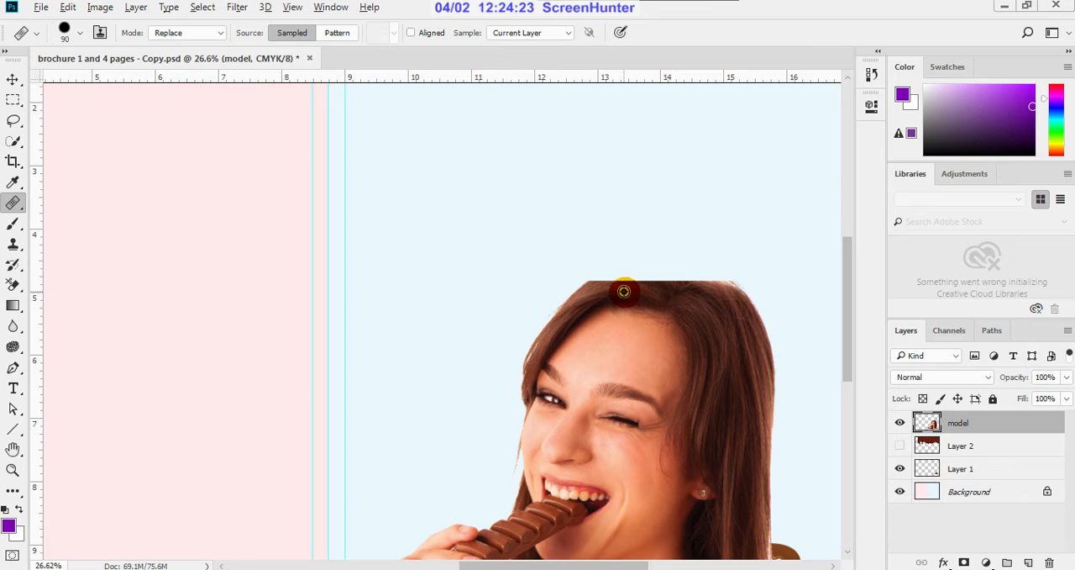
alt+click(715, 297)
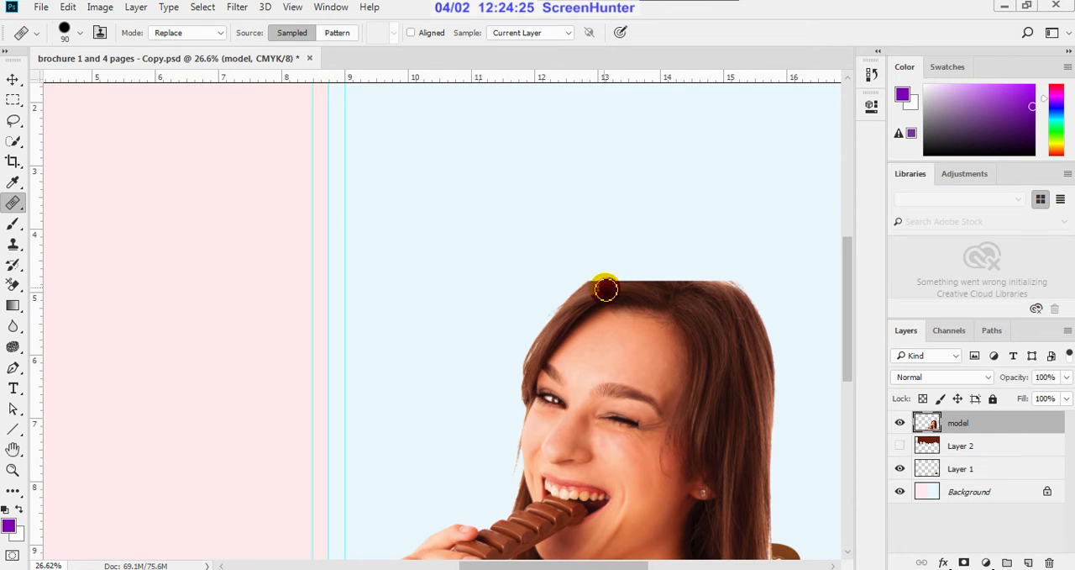
mouse_move(593, 292)
mouse_down()
mouse_move(624, 277)
mouse_move(723, 286)
mouse_up()
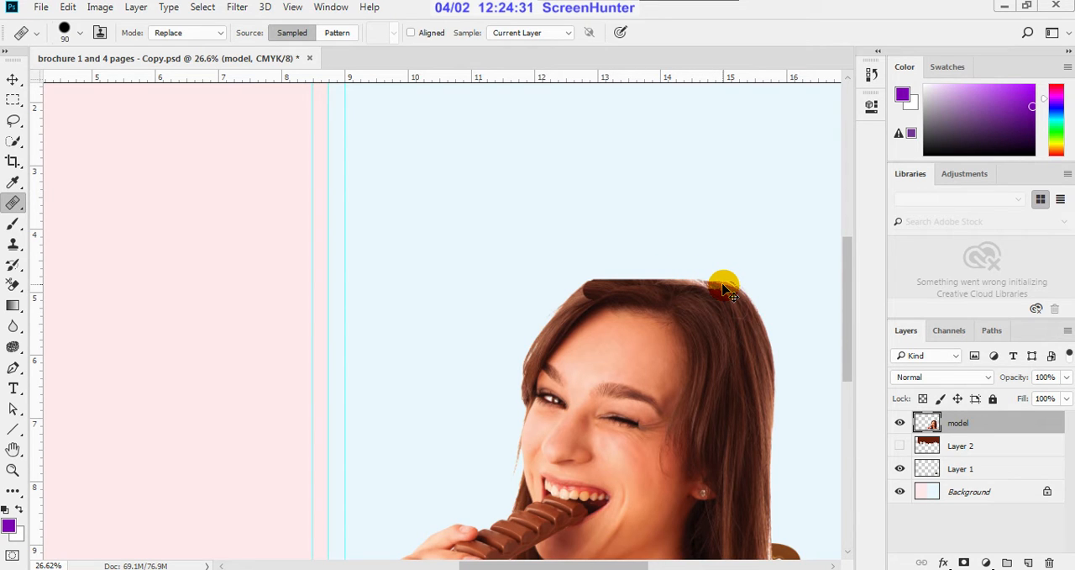
key(ctrl+z)
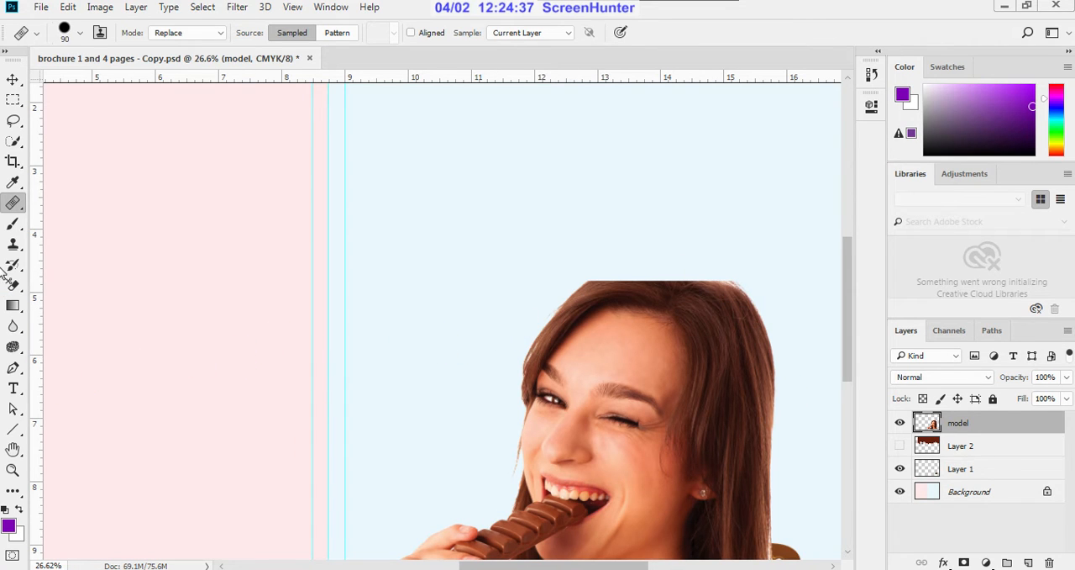
Step: Sample the dark brown hair colour at the top of the head as the foreground colour for the Brush tool
click(12, 222)
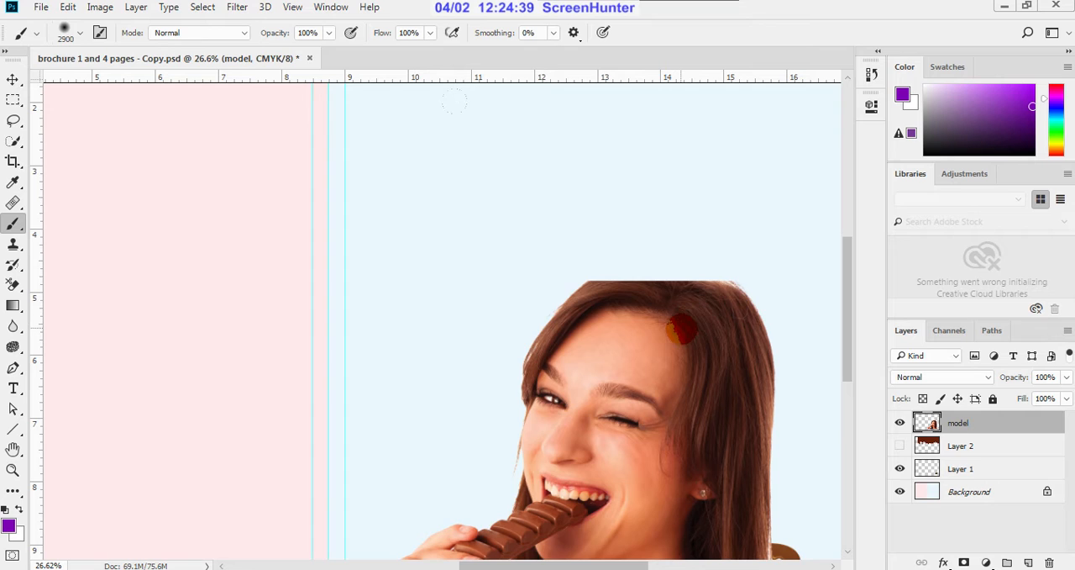
key(i)
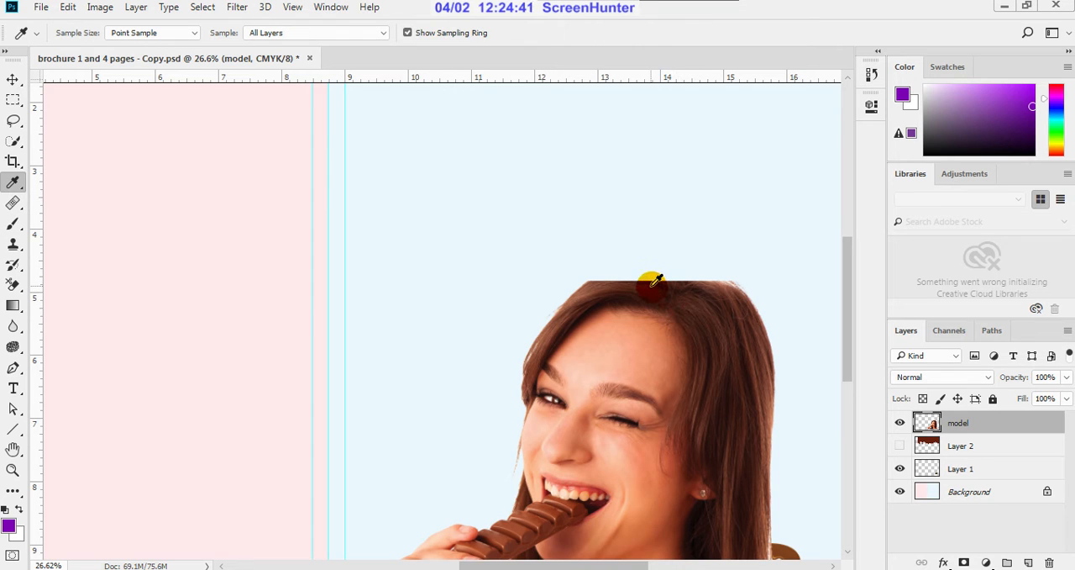
click(655, 281)
key(b)
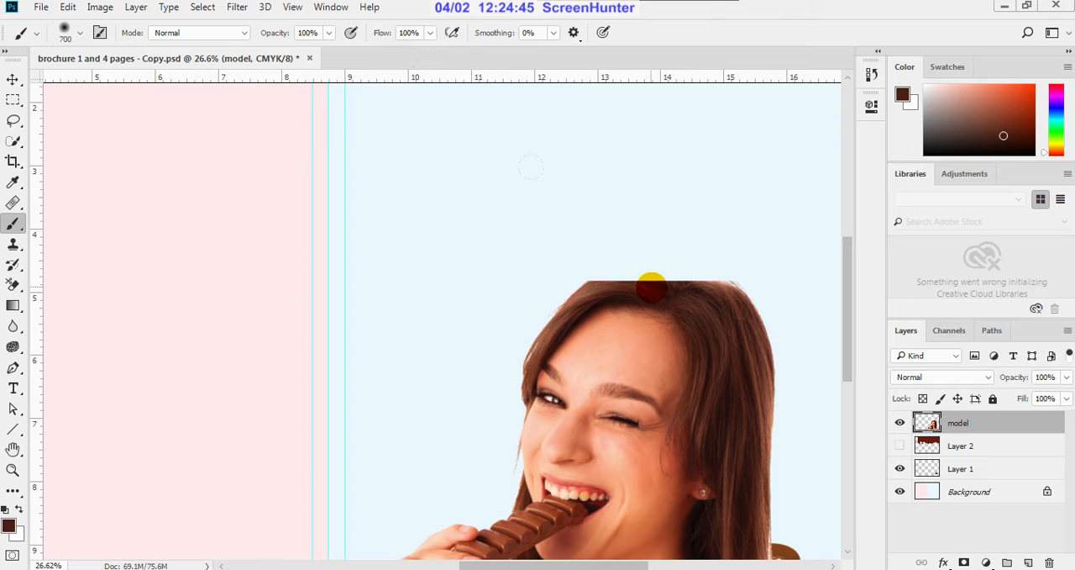
Step: Reduce the brush size to 50 px for painting along the top of the woman's hair
scroll(665, 278, up, 3)
key(bracketleft)
key(bracketleft)
key(bracketleft)
key(bracketleft)
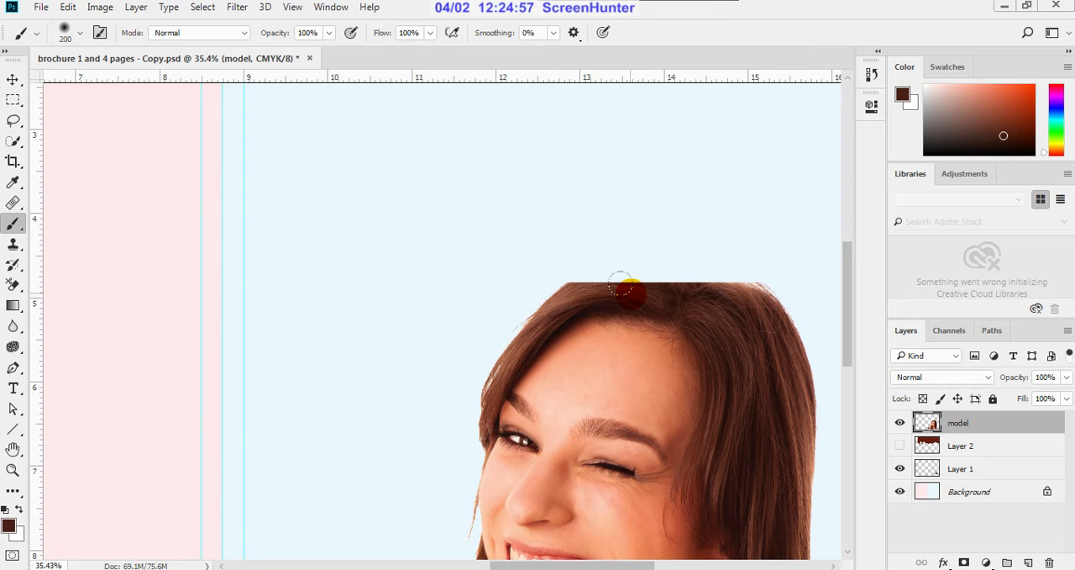
scroll(660, 285, up, 1)
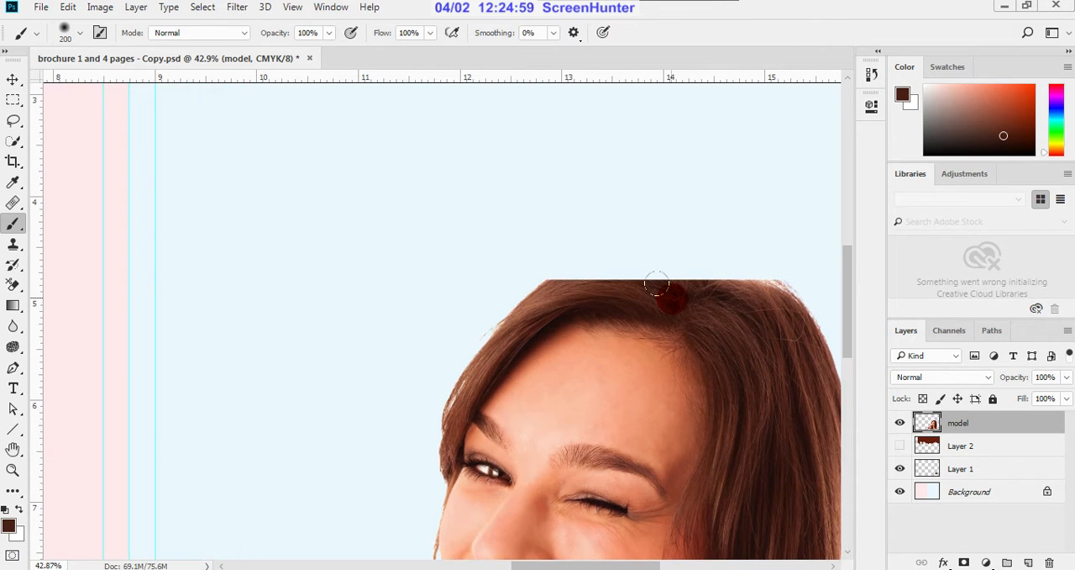
key(bracketleft)
key(bracketleft)
key(bracketleft)
key(bracketleft)
key(bracketleft)
key(bracketleft)
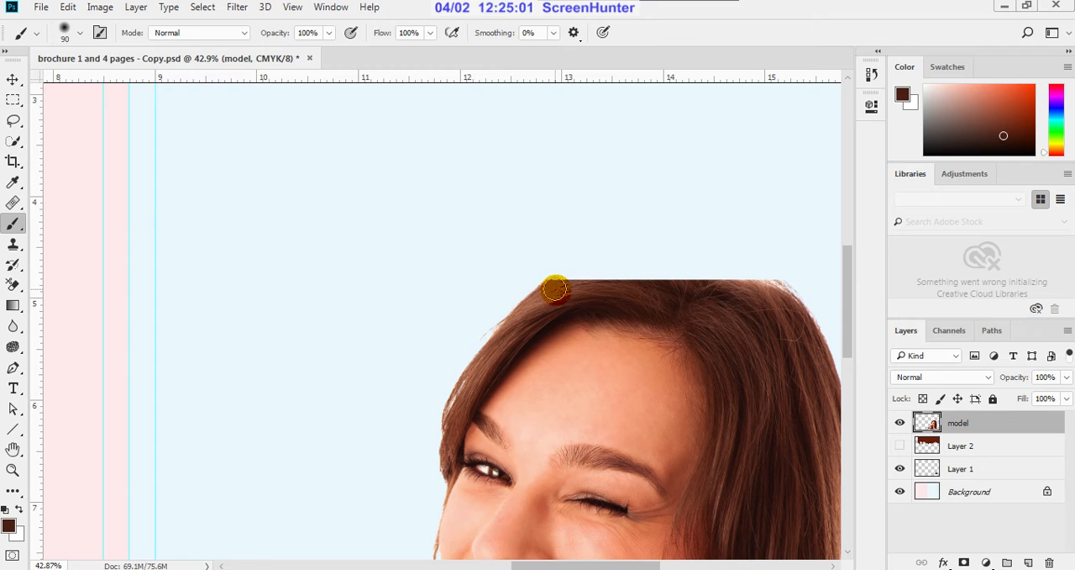
key(bracketleft)
key(bracketleft)
key(bracketleft)
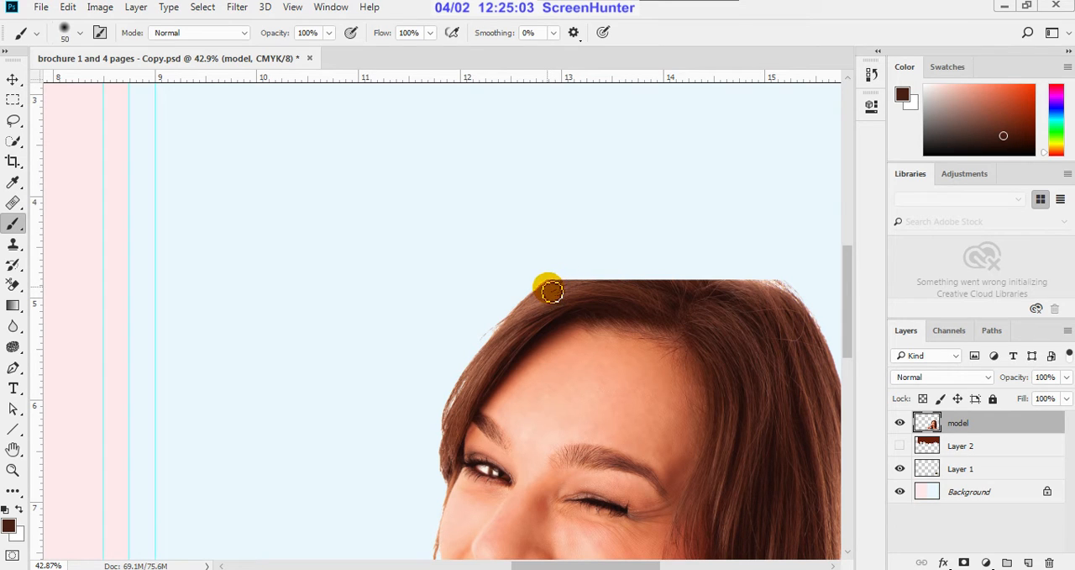
Step: Try painting a brown arc above the flat-cut top of the woman's head, and undo the stroke
mouse_move(553, 291)
mouse_down()
mouse_move(586, 271)
mouse_move(679, 263)
mouse_move(778, 289)
mouse_up()
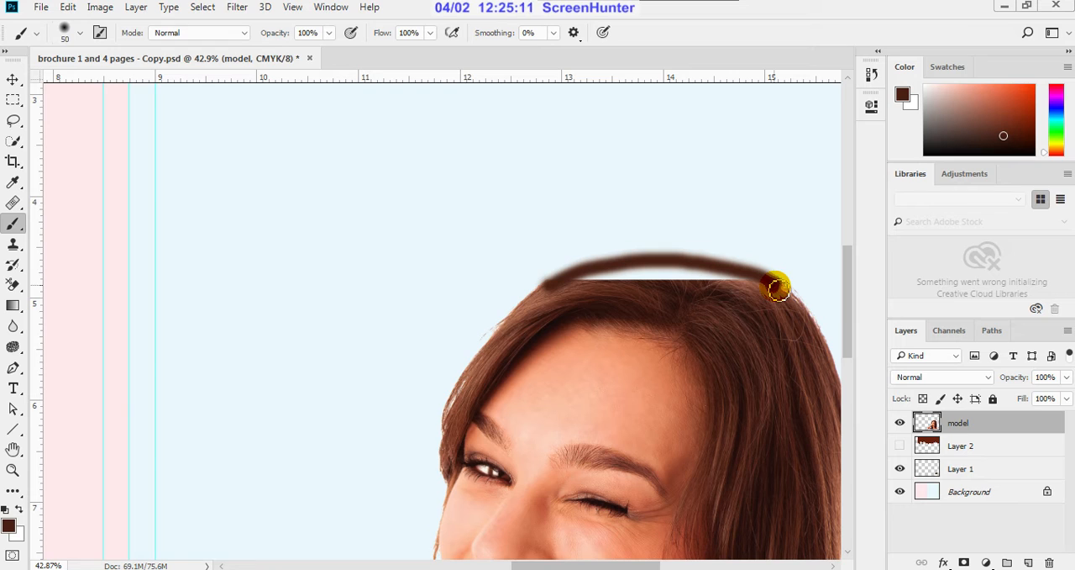
click(679, 267)
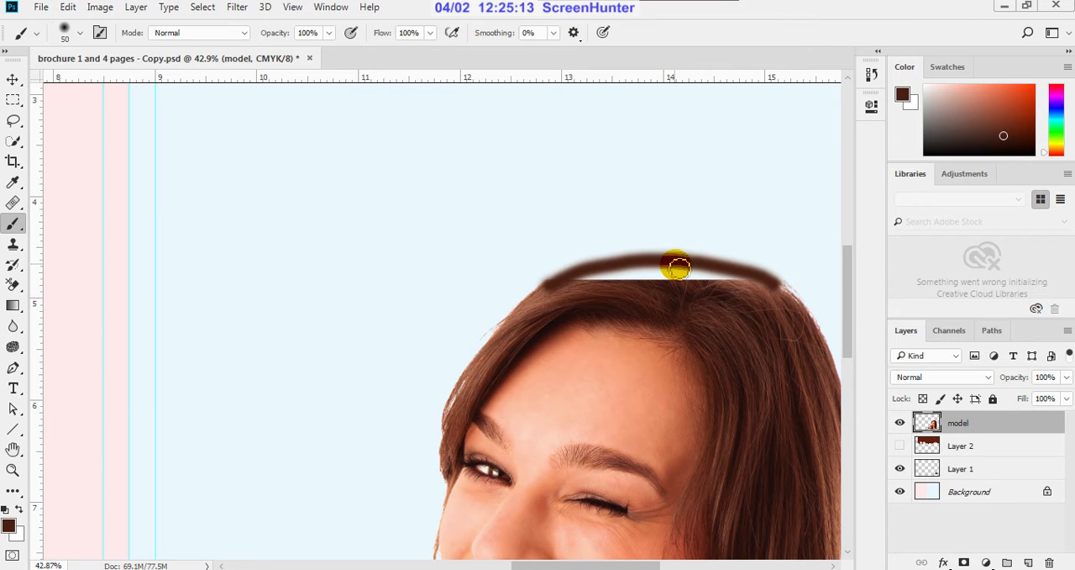
key(ctrl+z)
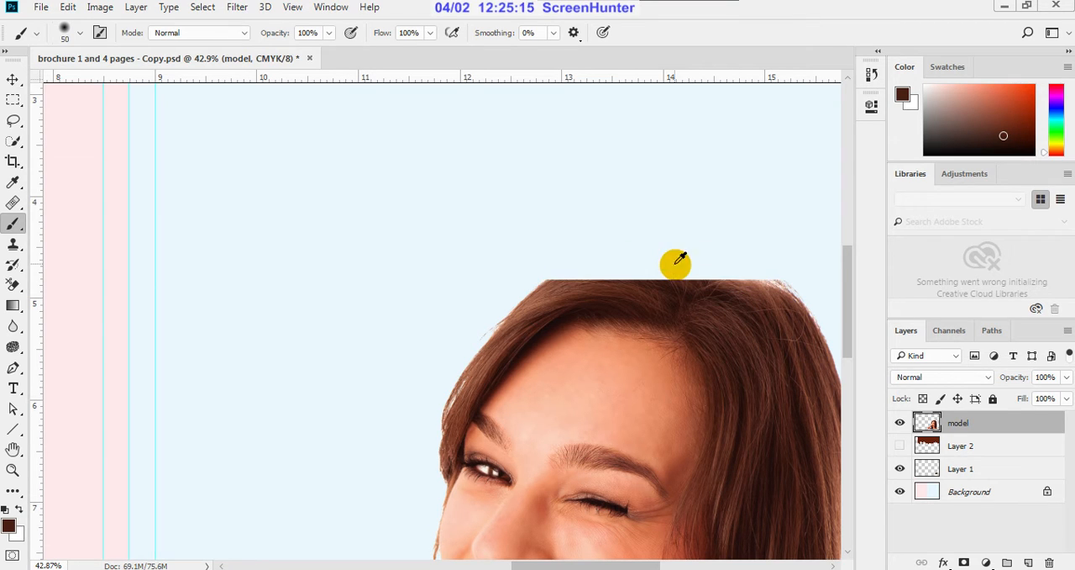
click(65, 32)
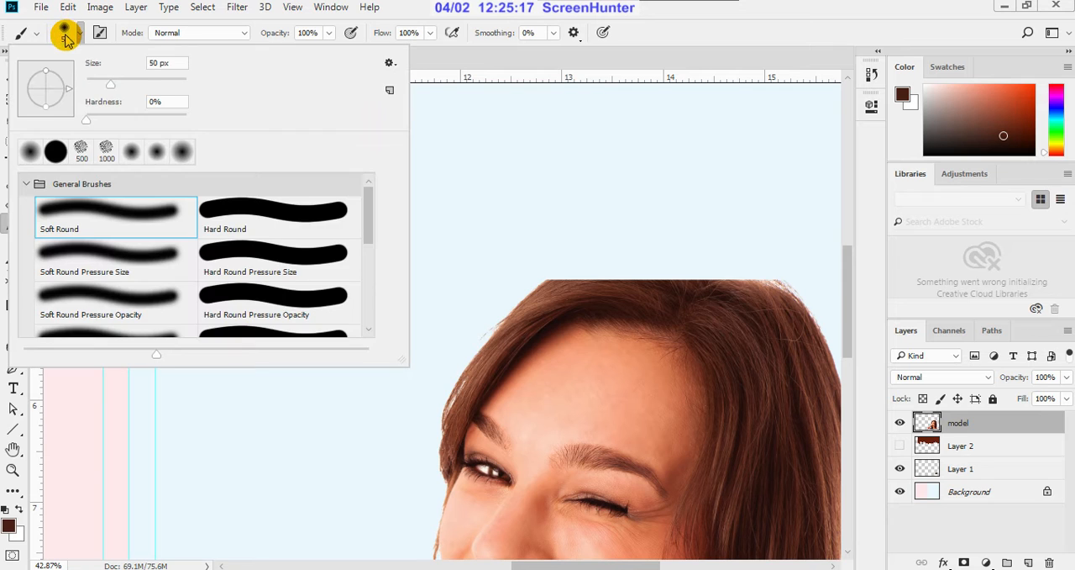
scroll(327, 256, down, 1)
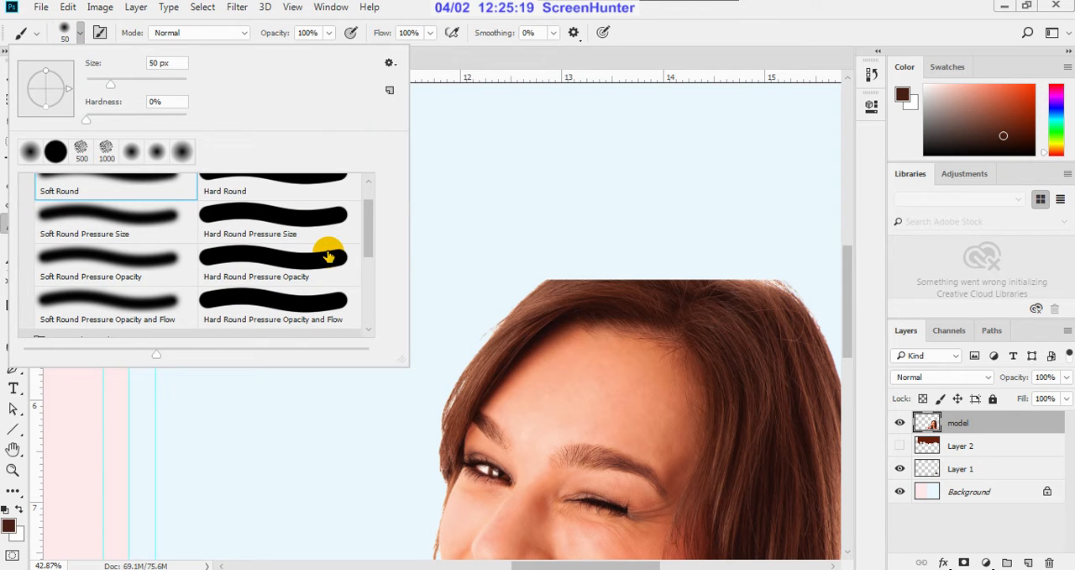
scroll(328, 257, down, 1)
scroll(327, 256, down, 3)
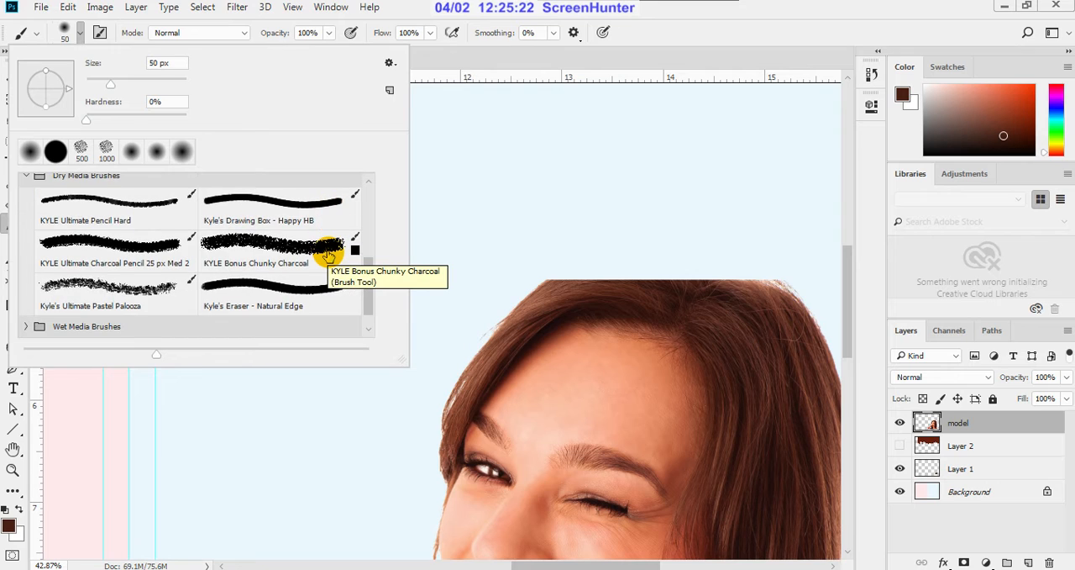
click(253, 292)
click(691, 49)
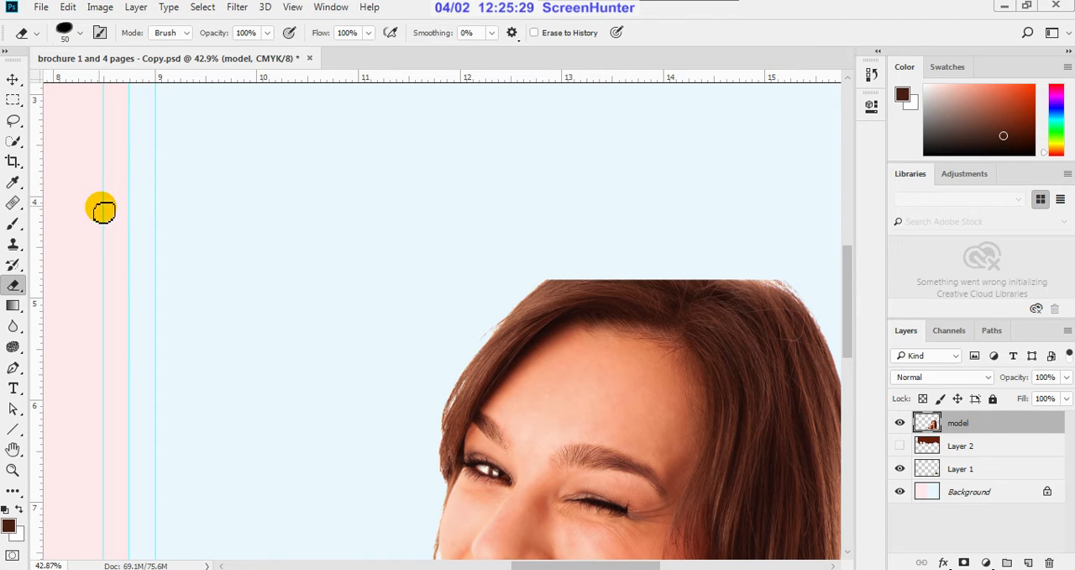
click(12, 222)
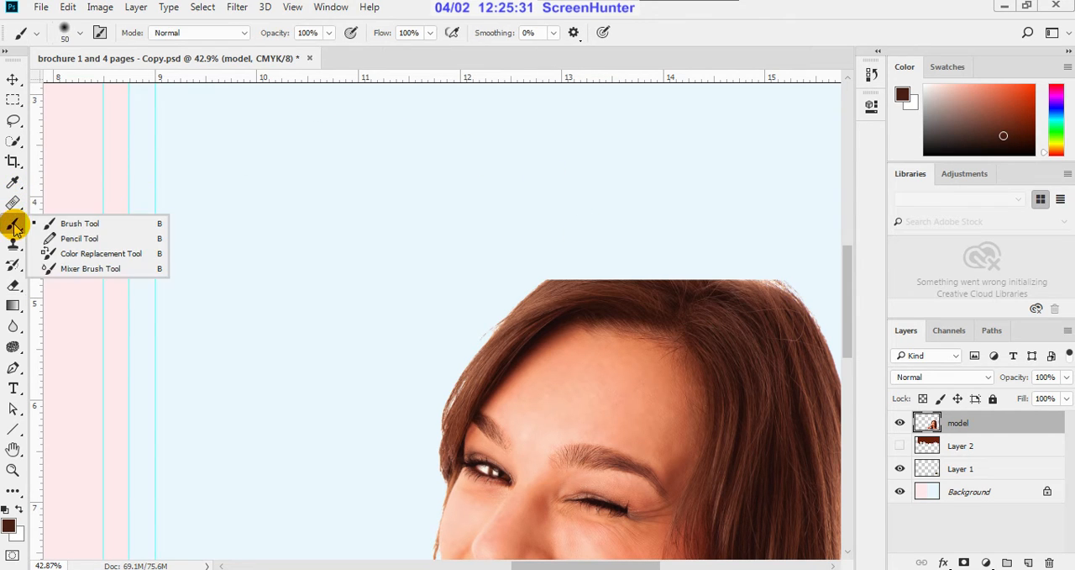
click(74, 228)
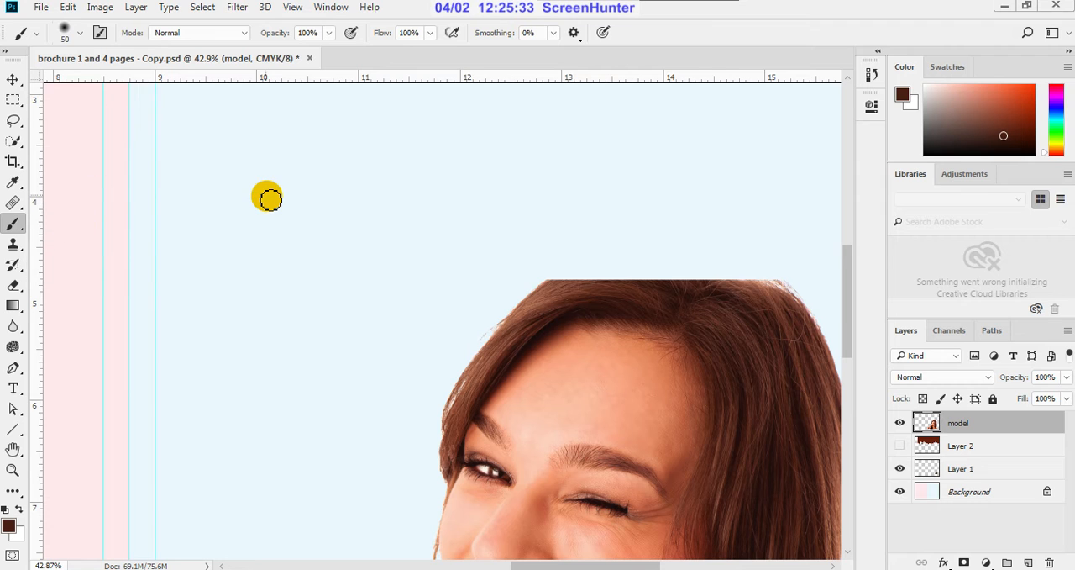
Step: Choose the Kyle's Ultimate Pastel Palooza brush preset, test it with one stroke on the blue background, and undo the stroke
click(74, 40)
scroll(252, 271, down, 5)
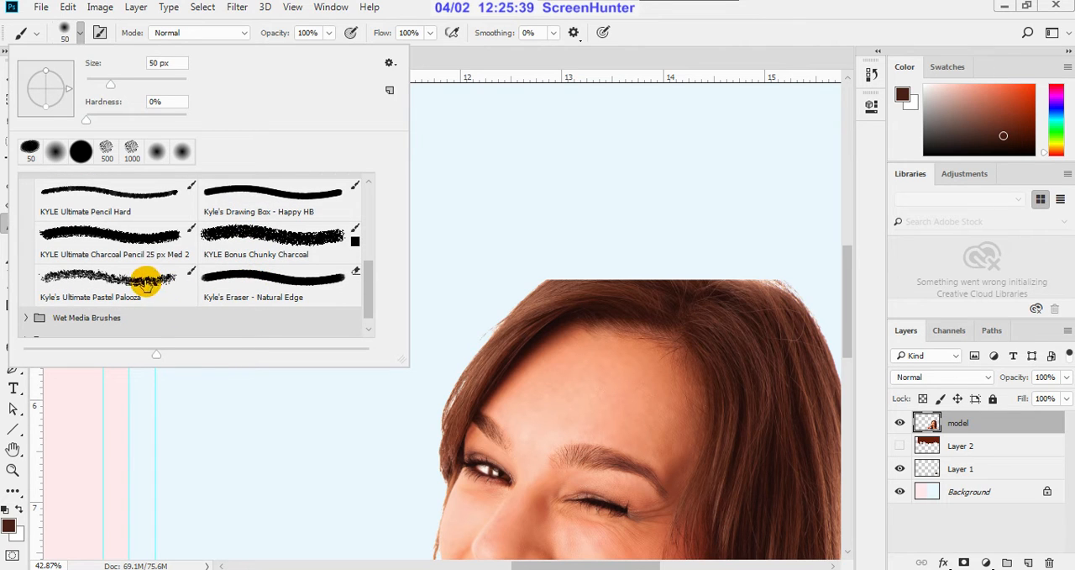
click(144, 284)
click(642, 34)
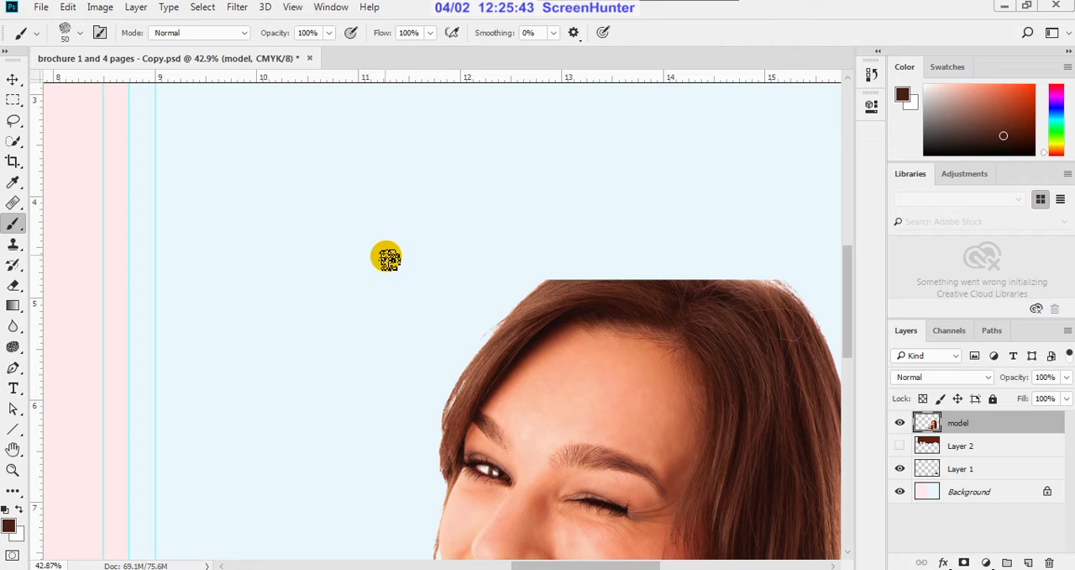
drag(385, 255, 363, 348)
key(ctrl+z)
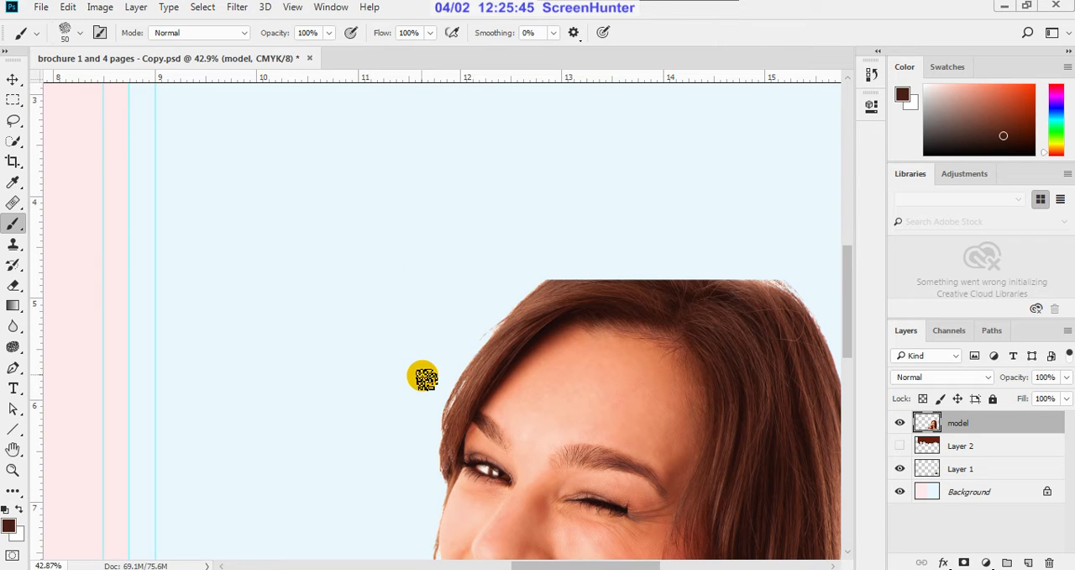
Step: Reduce the brush size to 40 px and paint a dark brown arc above the flat-cut top of the woman's head
scroll(664, 323, up, 2)
scroll(624, 331, down, 2)
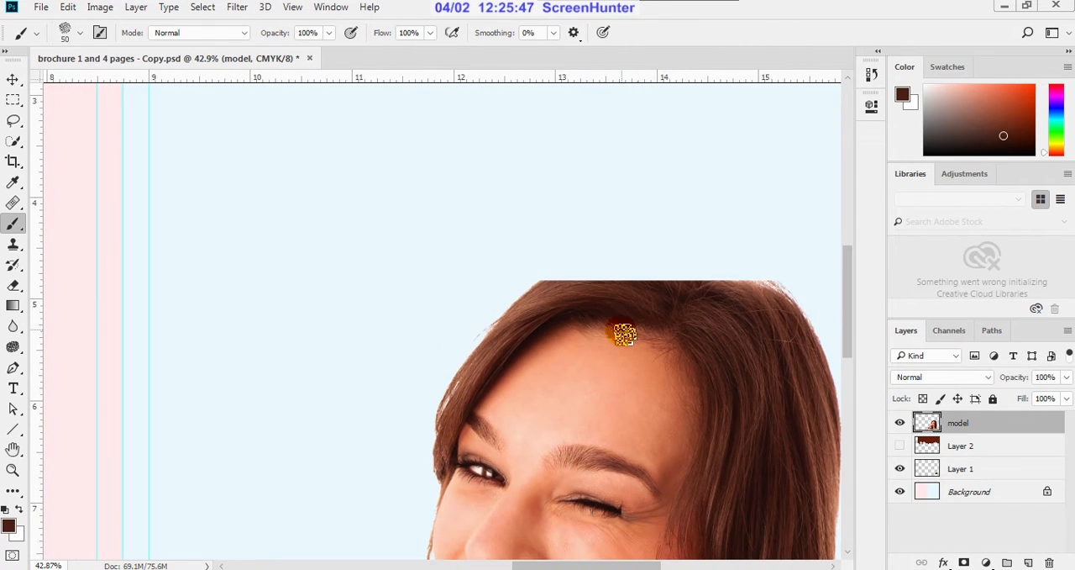
scroll(812, 329, up, 2)
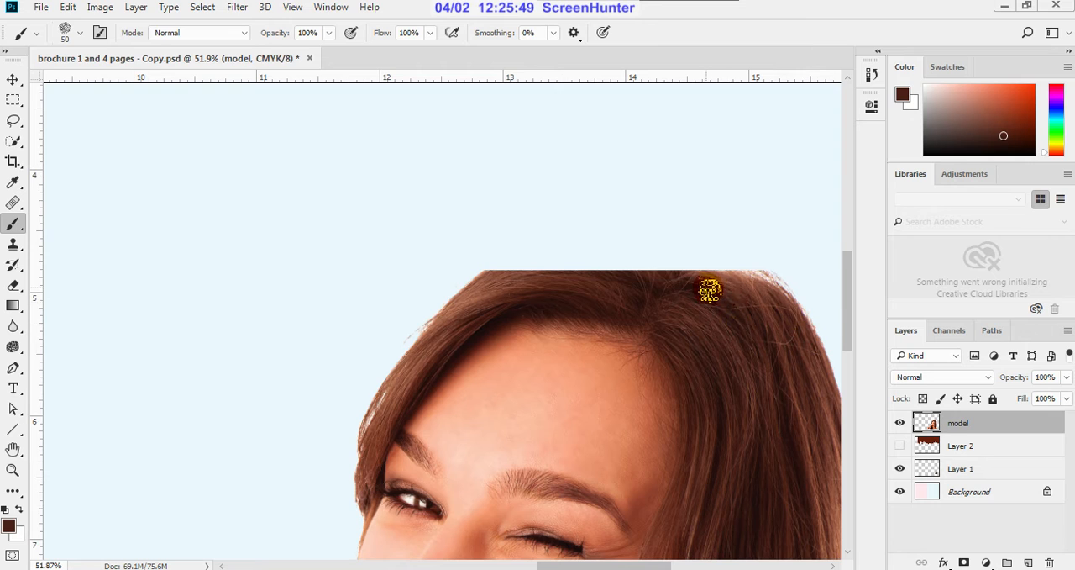
key(bracketleft)
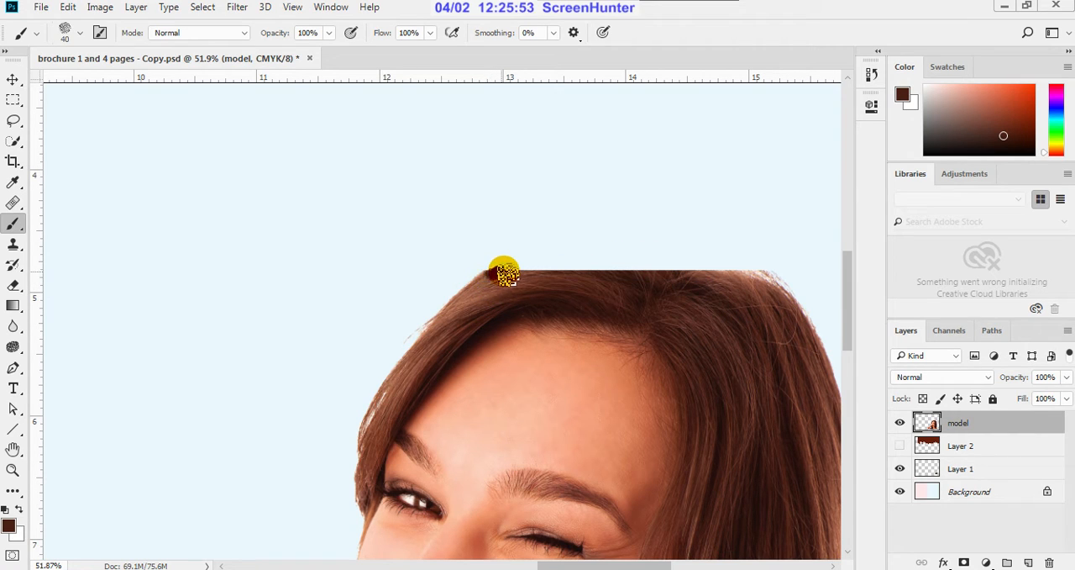
mouse_move(522, 266)
mouse_down()
mouse_move(597, 248)
mouse_move(697, 254)
mouse_move(750, 271)
mouse_up()
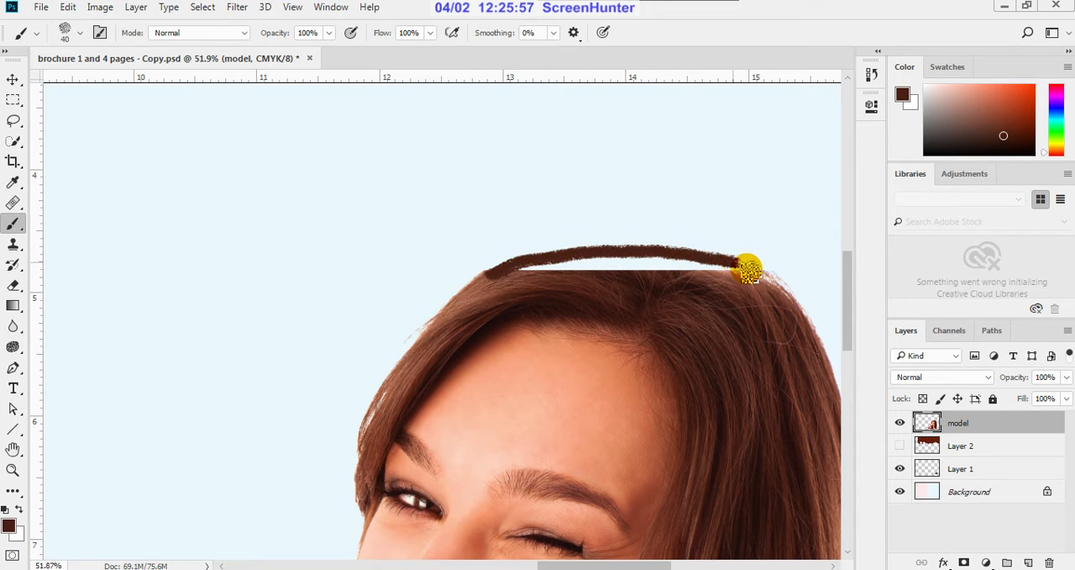
scroll(757, 290, down, 3)
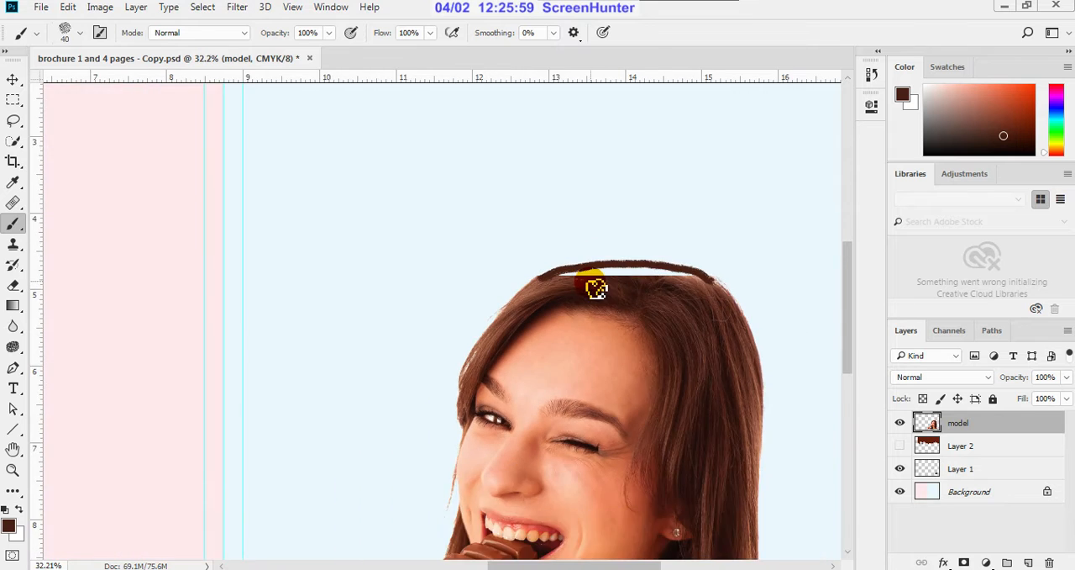
Step: Sample the lighter brown at the hair's outer edge and paint a lighter band along the outside of the dark arc
scroll(588, 286, up, 5)
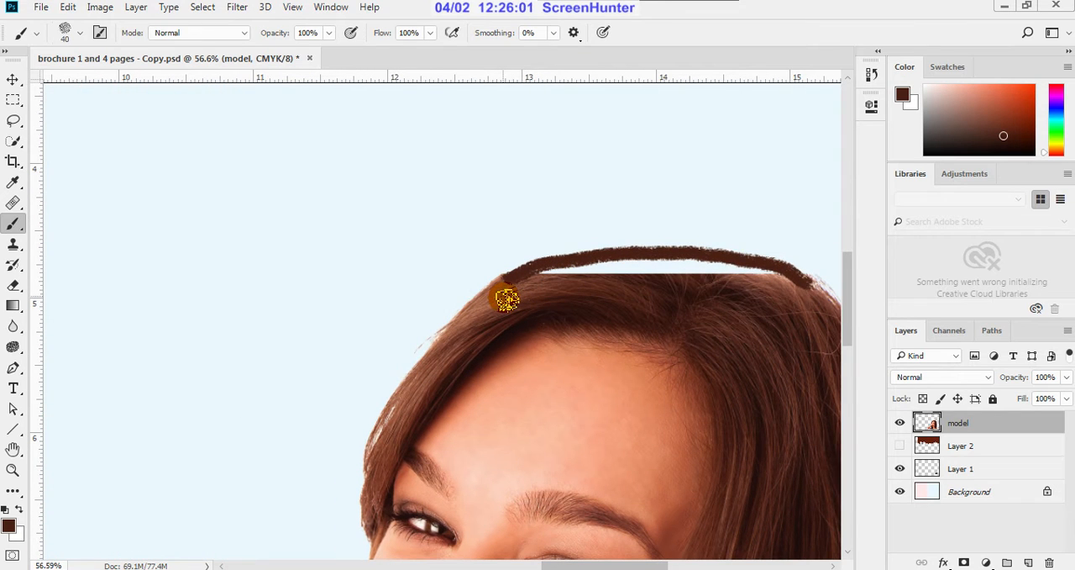
alt+click(499, 295)
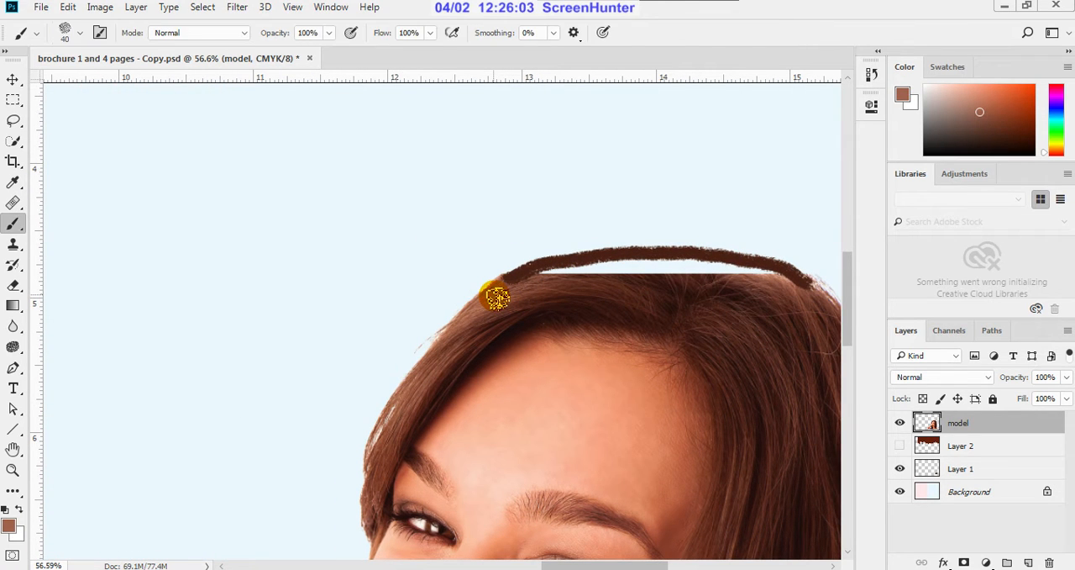
mouse_move(501, 289)
mouse_down()
mouse_move(564, 255)
mouse_move(615, 250)
mouse_move(720, 247)
mouse_move(790, 272)
mouse_up()
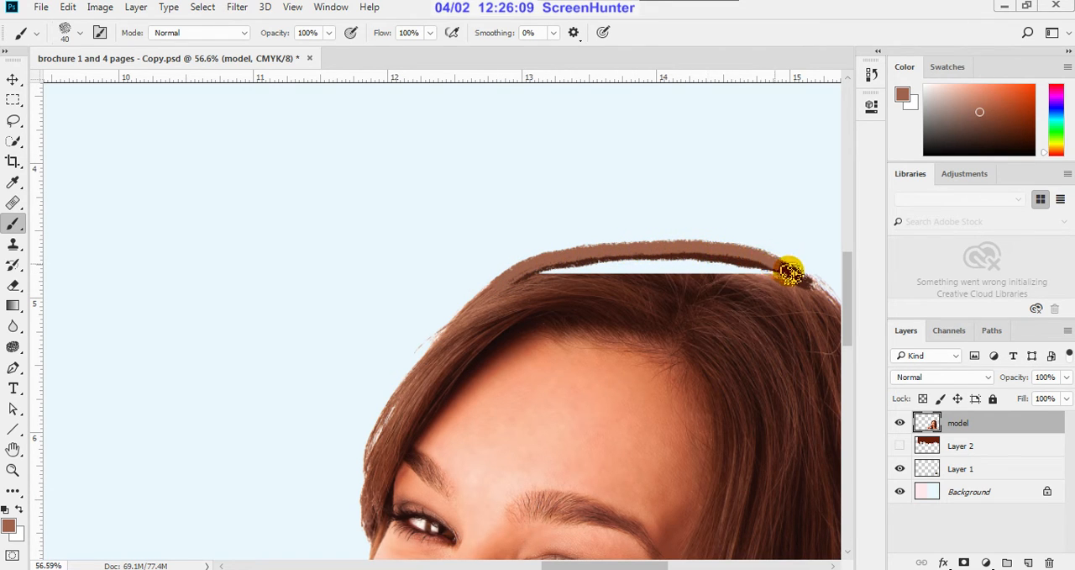
scroll(627, 298, down, 5)
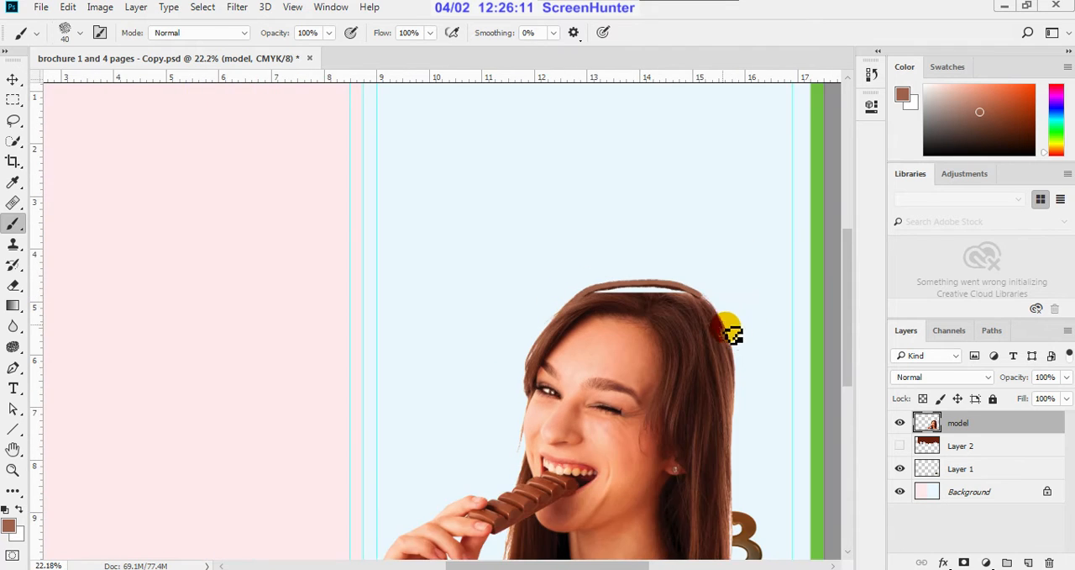
scroll(686, 288, up, 5)
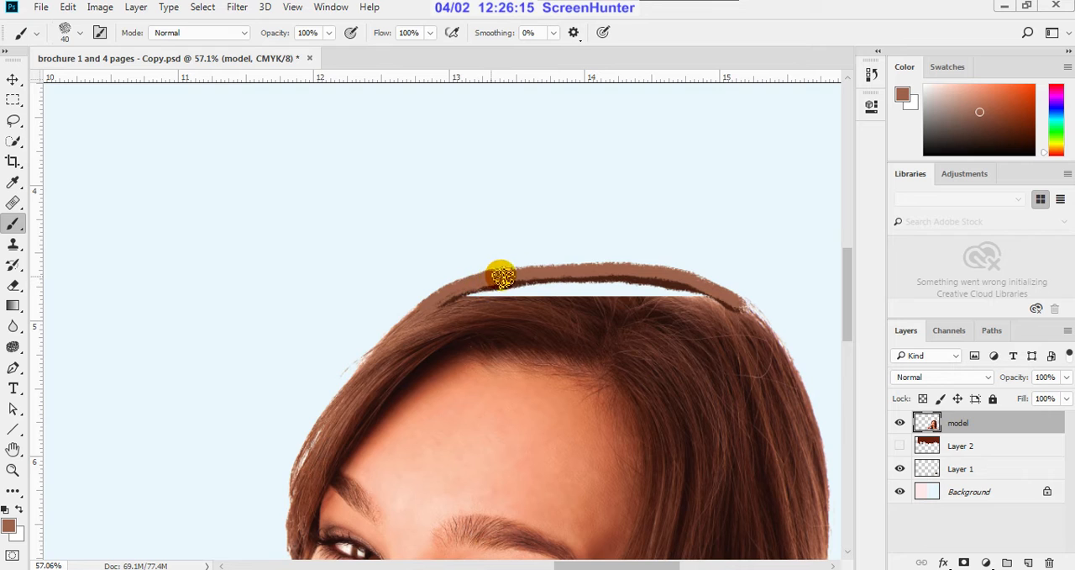
mouse_move(502, 276)
mouse_down()
mouse_move(638, 269)
mouse_move(723, 295)
mouse_up()
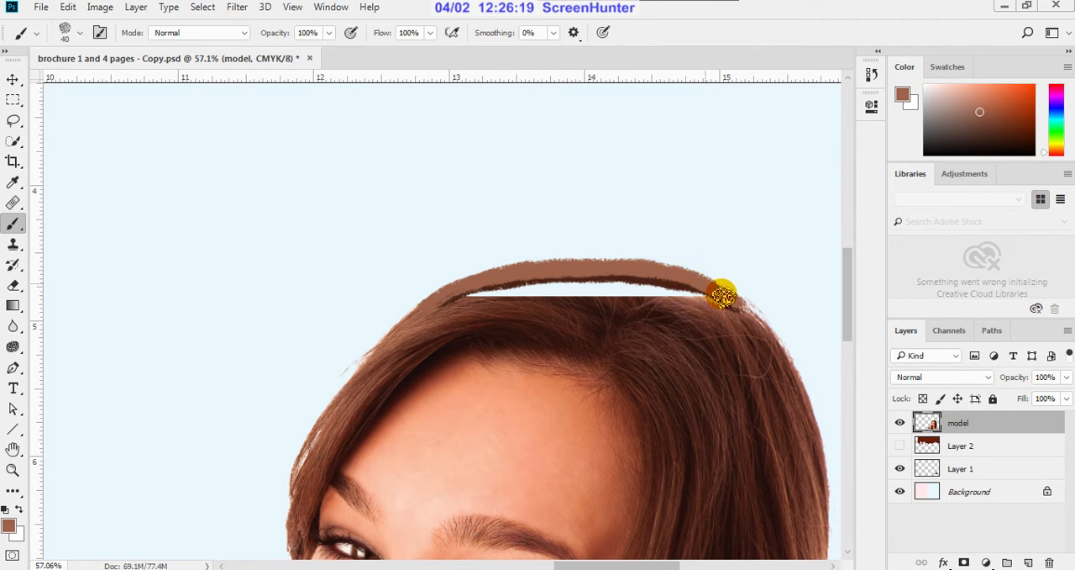
scroll(748, 315, down, 5)
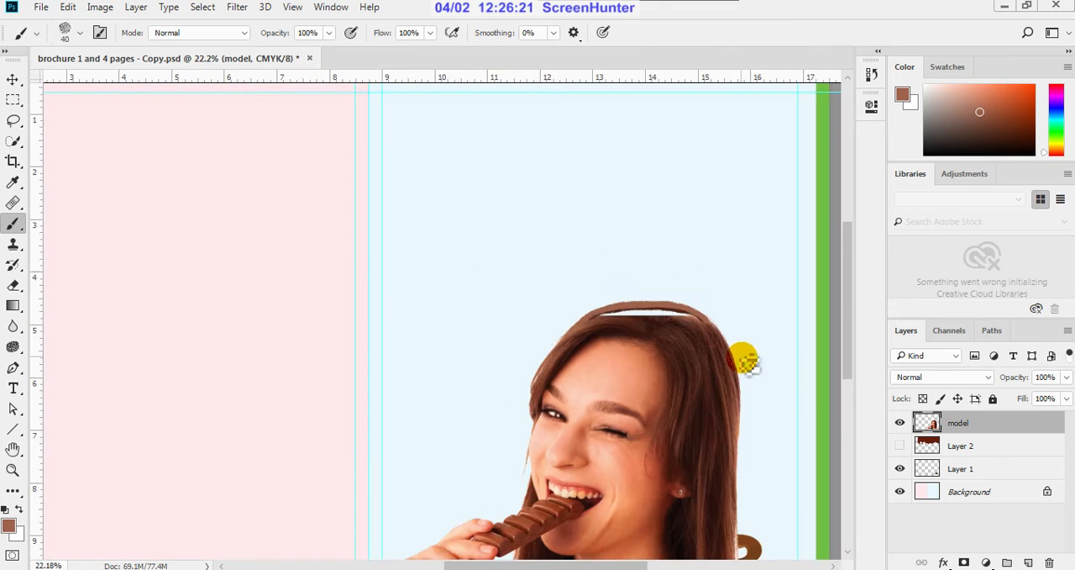
Step: Sample the very dark brown at the crown and fill most of the gap between the painted arc and the hair
scroll(751, 356, up, 4)
scroll(647, 306, up, 1)
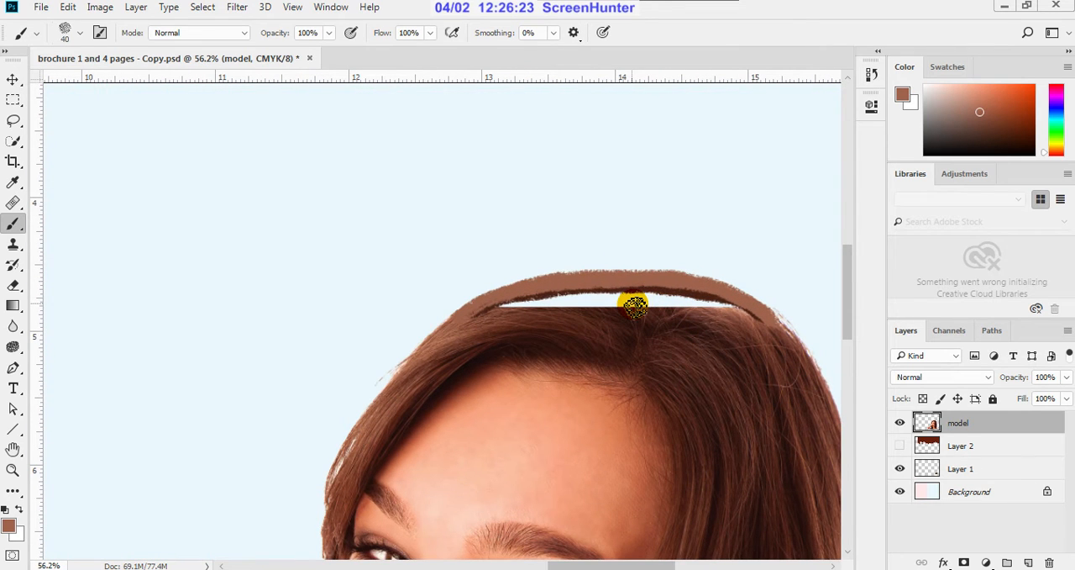
key(i)
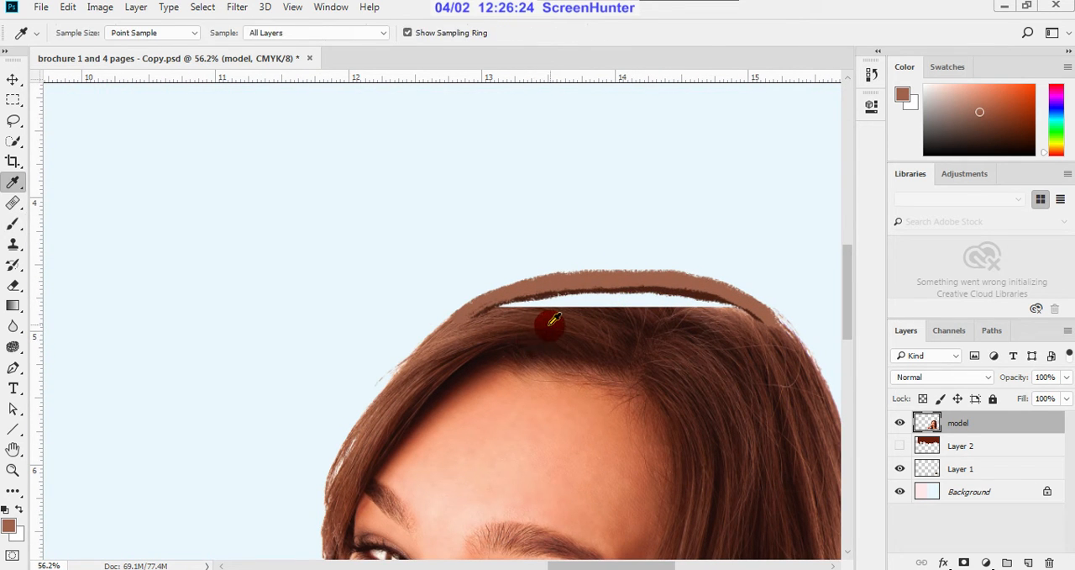
click(625, 313)
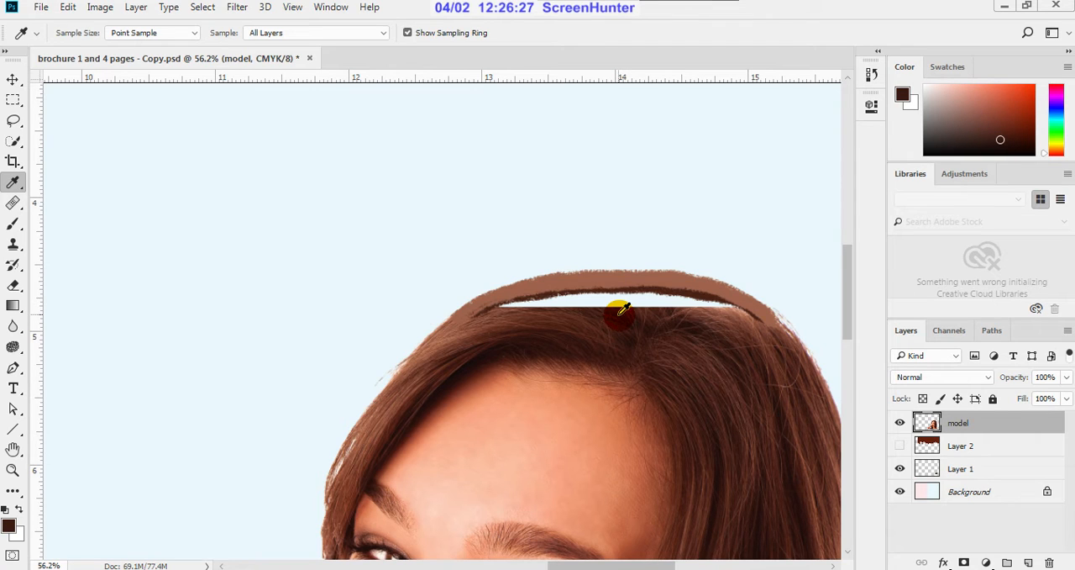
key(b)
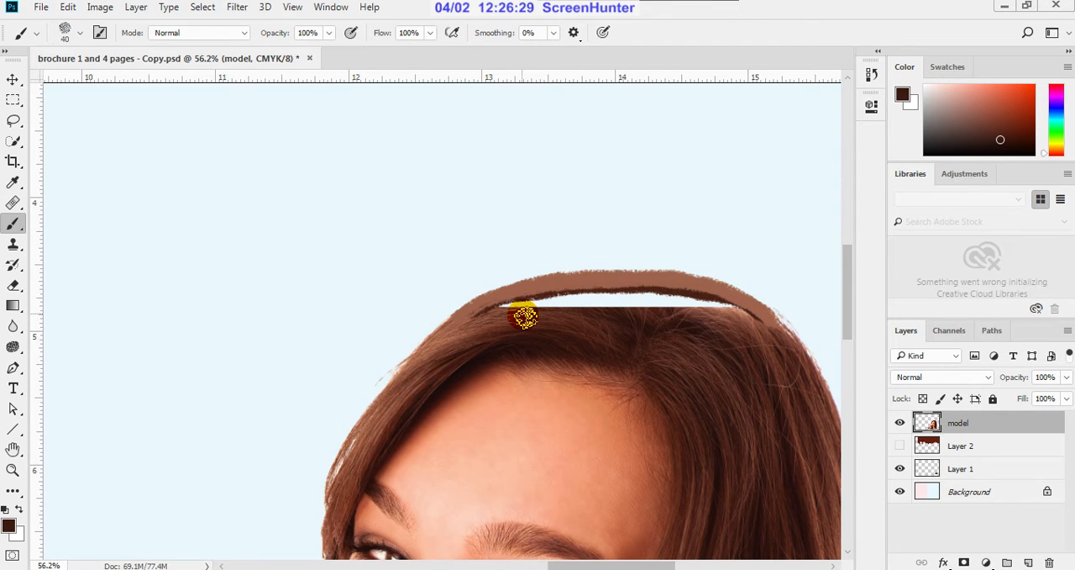
mouse_move(529, 313)
mouse_down()
mouse_move(595, 299)
mouse_move(736, 309)
mouse_move(631, 288)
mouse_move(527, 291)
mouse_move(488, 316)
mouse_move(569, 295)
mouse_move(570, 306)
mouse_move(676, 318)
mouse_move(659, 310)
mouse_move(711, 328)
mouse_move(736, 328)
mouse_move(722, 325)
mouse_move(748, 313)
mouse_move(759, 314)
mouse_up()
mouse_move(511, 313)
mouse_down()
mouse_move(450, 334)
mouse_move(473, 334)
mouse_move(490, 326)
mouse_move(448, 333)
mouse_move(477, 336)
mouse_up()
Step: Sample the light reddish-brown hair colour, set the brush opacity to 34%, and paint over the dark patches and remaining gaps at the crown
key(i)
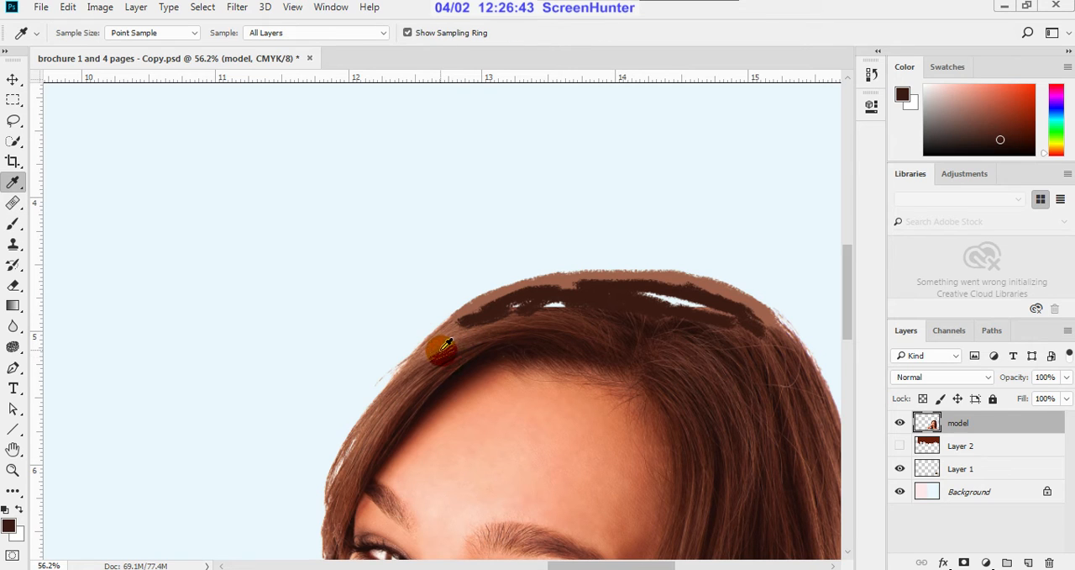
click(442, 345)
key(b)
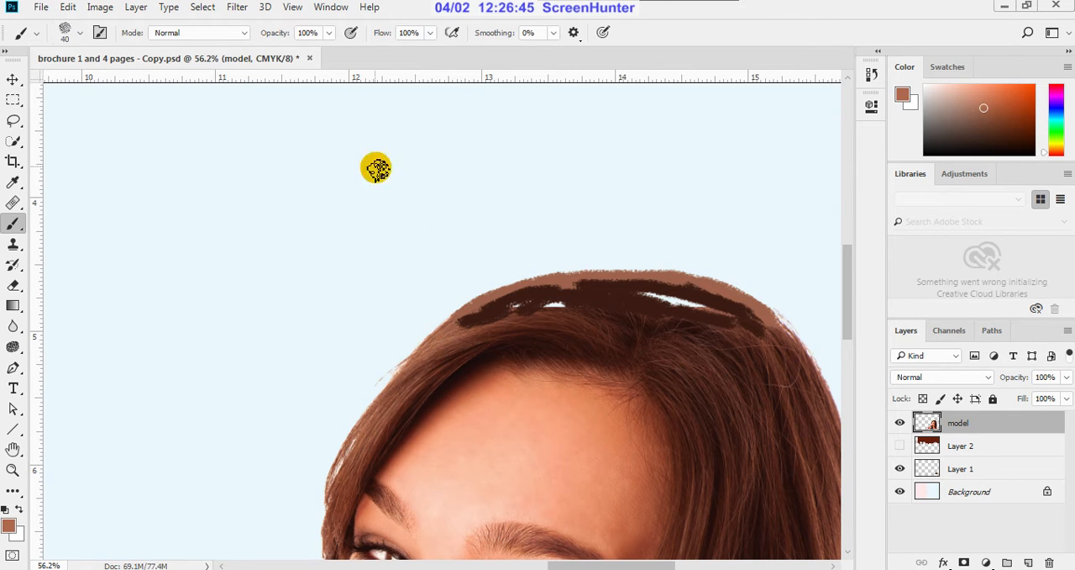
click(330, 34)
click(303, 53)
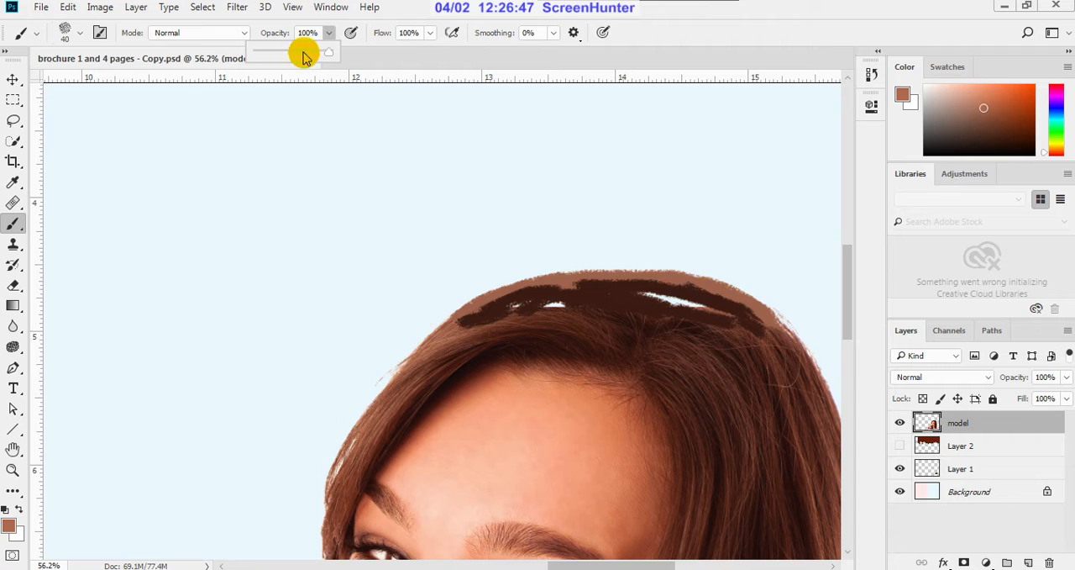
click(706, 314)
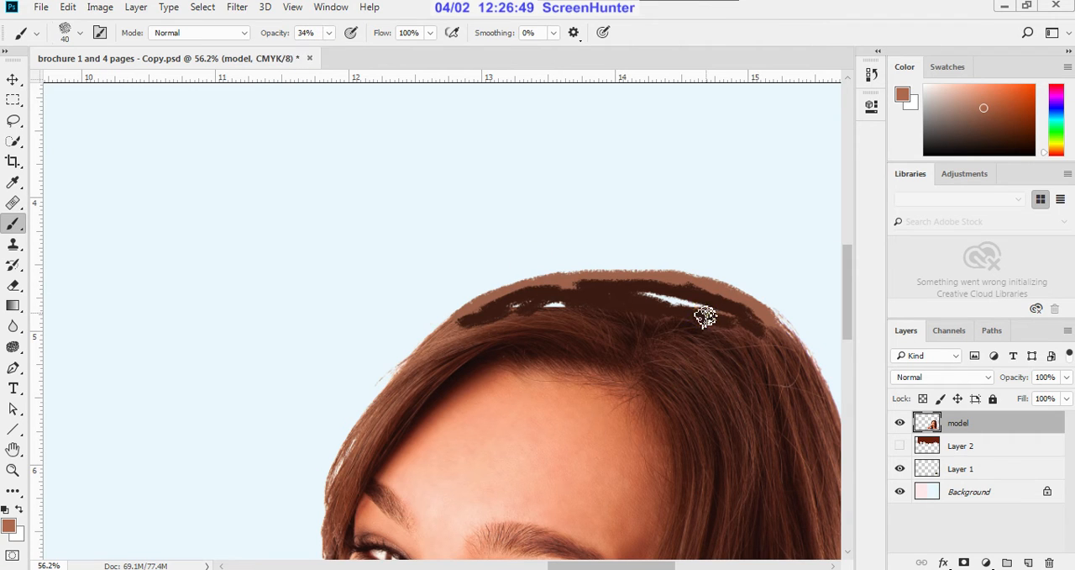
mouse_move(704, 315)
mouse_down()
mouse_move(649, 297)
mouse_move(713, 308)
mouse_move(543, 311)
mouse_move(577, 301)
mouse_move(442, 345)
mouse_move(464, 319)
mouse_move(586, 291)
mouse_move(715, 300)
mouse_move(787, 346)
mouse_move(697, 317)
mouse_move(720, 315)
mouse_move(672, 308)
mouse_move(691, 305)
mouse_move(643, 302)
mouse_move(674, 305)
mouse_move(691, 329)
mouse_move(633, 297)
mouse_move(708, 327)
mouse_up()
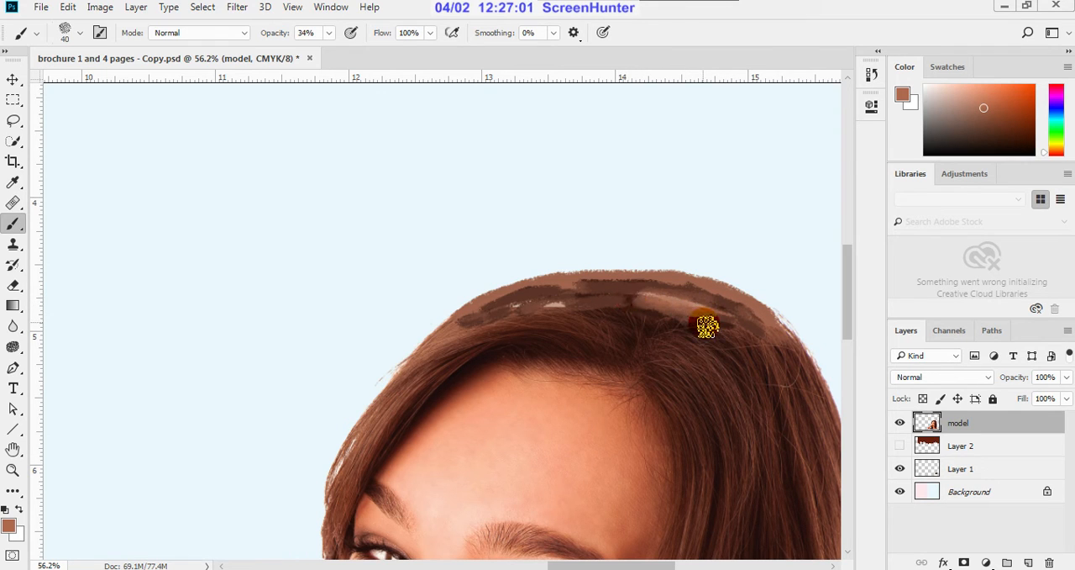
Step: Sample a medium brown from the painted crown and blend it over the light areas, outer edge and transition into the real hair
key(i)
click(631, 301)
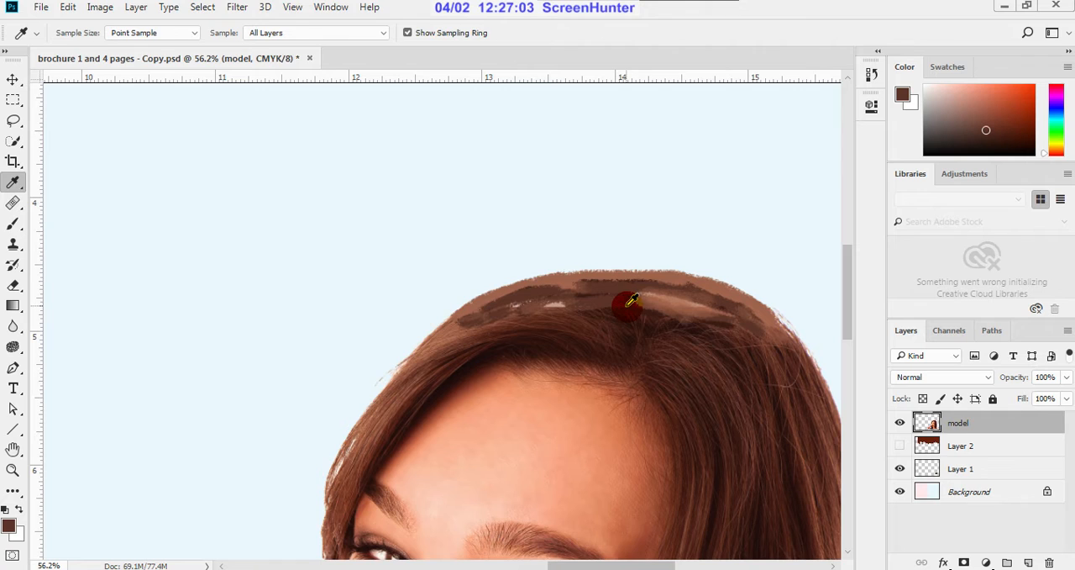
key(b)
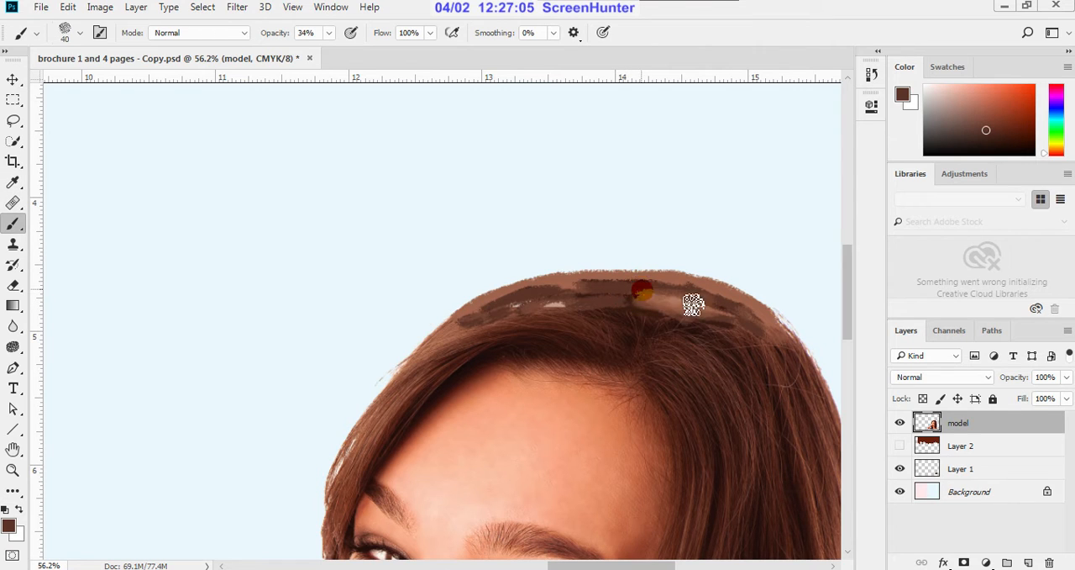
mouse_move(692, 304)
mouse_down()
mouse_move(643, 297)
mouse_move(719, 318)
mouse_move(626, 308)
mouse_move(684, 293)
mouse_move(762, 332)
mouse_move(783, 358)
mouse_move(743, 312)
mouse_move(694, 295)
mouse_move(595, 290)
mouse_move(546, 299)
mouse_move(568, 308)
mouse_move(540, 315)
mouse_move(635, 307)
mouse_move(707, 318)
mouse_move(647, 305)
mouse_move(725, 327)
mouse_move(726, 310)
mouse_move(777, 340)
mouse_move(752, 312)
mouse_move(659, 286)
mouse_move(531, 301)
mouse_move(449, 343)
mouse_move(497, 303)
mouse_move(470, 331)
mouse_move(579, 303)
mouse_move(546, 292)
mouse_up()
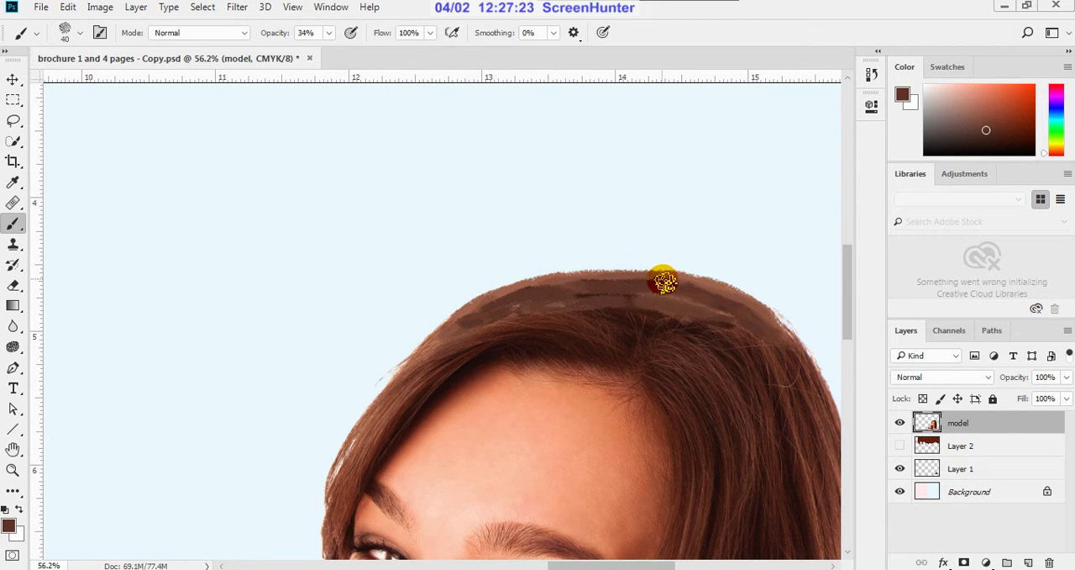
mouse_move(576, 283)
mouse_down()
mouse_move(647, 276)
mouse_move(706, 289)
mouse_move(790, 341)
mouse_move(799, 362)
mouse_up()
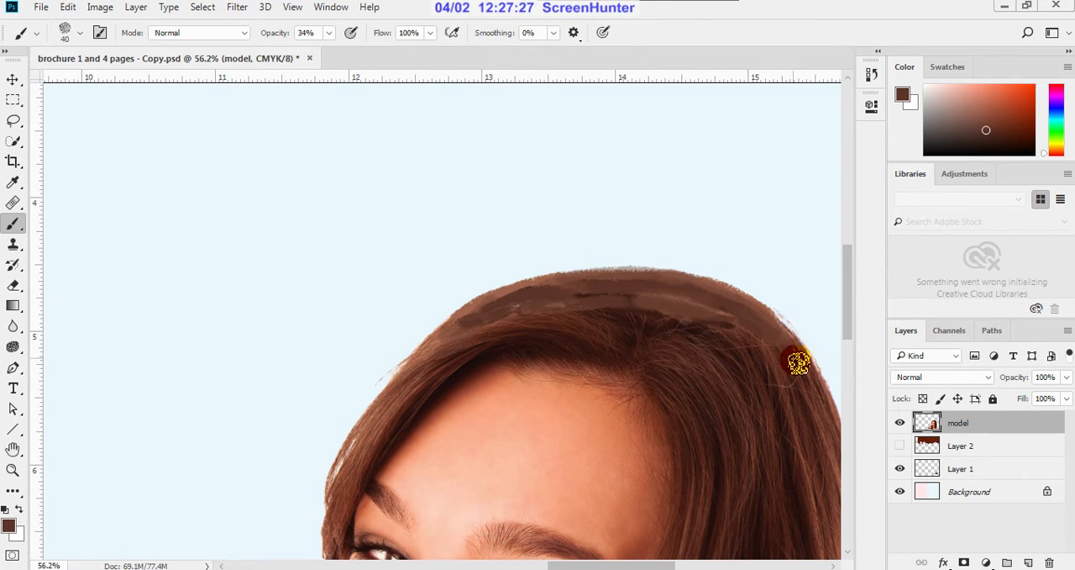
mouse_move(689, 333)
mouse_down()
mouse_move(636, 312)
mouse_move(666, 327)
mouse_move(568, 329)
mouse_move(685, 334)
mouse_move(686, 324)
mouse_move(625, 317)
mouse_move(715, 320)
mouse_move(703, 305)
mouse_move(707, 321)
mouse_move(767, 330)
mouse_move(722, 302)
mouse_move(725, 339)
mouse_move(738, 329)
mouse_move(525, 332)
mouse_move(511, 322)
mouse_move(449, 352)
mouse_move(489, 317)
mouse_move(561, 292)
mouse_move(582, 291)
mouse_move(495, 333)
mouse_move(498, 316)
mouse_move(459, 332)
mouse_move(409, 392)
mouse_move(437, 353)
mouse_up()
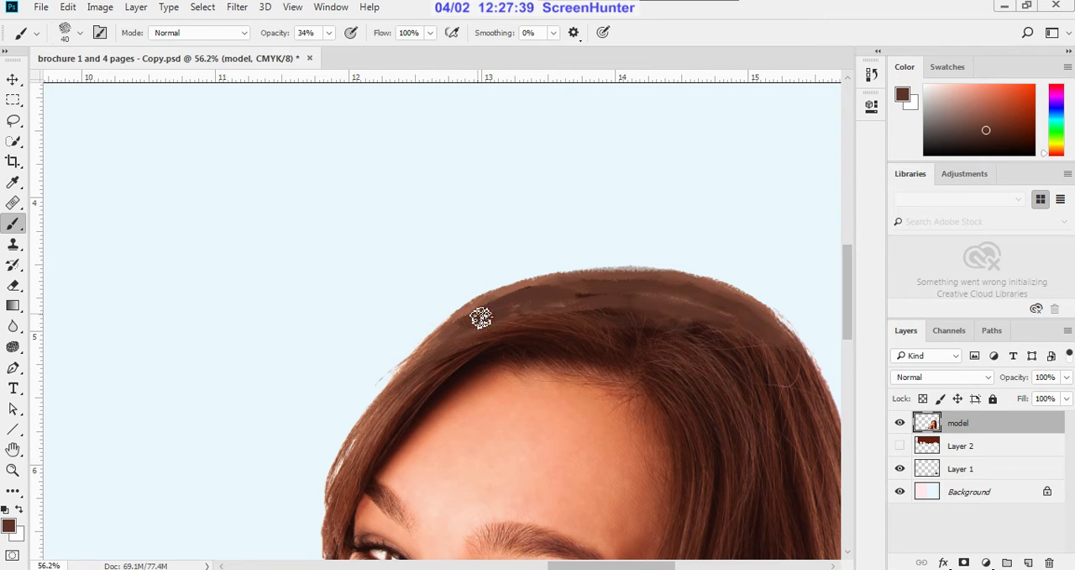
Step: Brush the medium brown over the painted hair along both sides of the head to blend it into the real hair
mouse_move(481, 317)
mouse_down()
mouse_move(540, 294)
mouse_move(584, 293)
mouse_move(510, 331)
mouse_move(548, 293)
mouse_move(513, 300)
mouse_move(420, 383)
mouse_up()
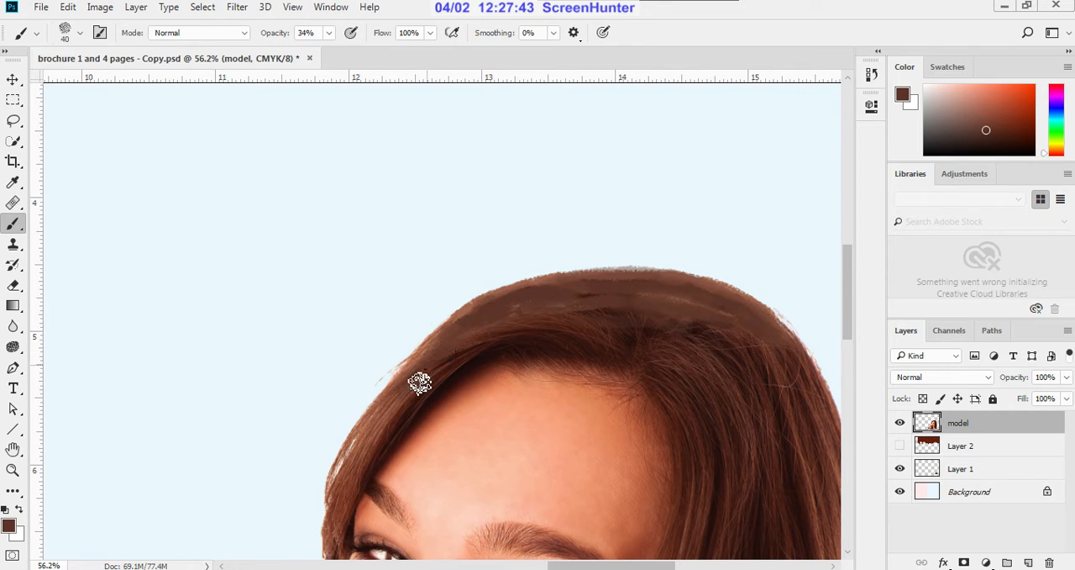
mouse_move(523, 333)
mouse_down()
mouse_move(638, 296)
mouse_move(695, 317)
mouse_move(652, 293)
mouse_move(739, 333)
mouse_move(785, 378)
mouse_move(748, 346)
mouse_move(726, 364)
mouse_move(741, 334)
mouse_move(784, 385)
mouse_up()
alt+click(738, 370)
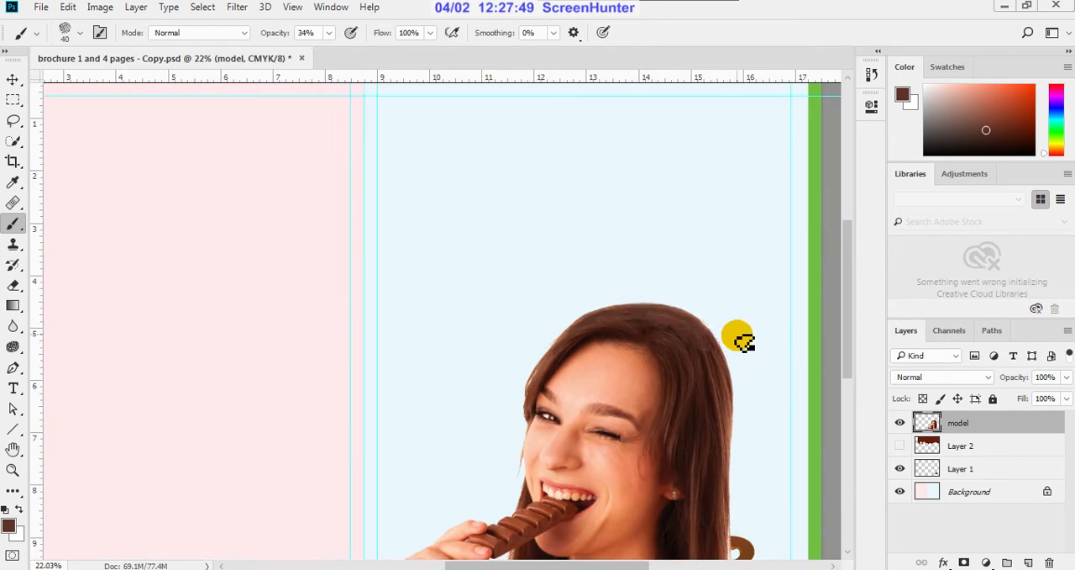
scroll(738, 336, down, 4)
scroll(659, 300, up, 13)
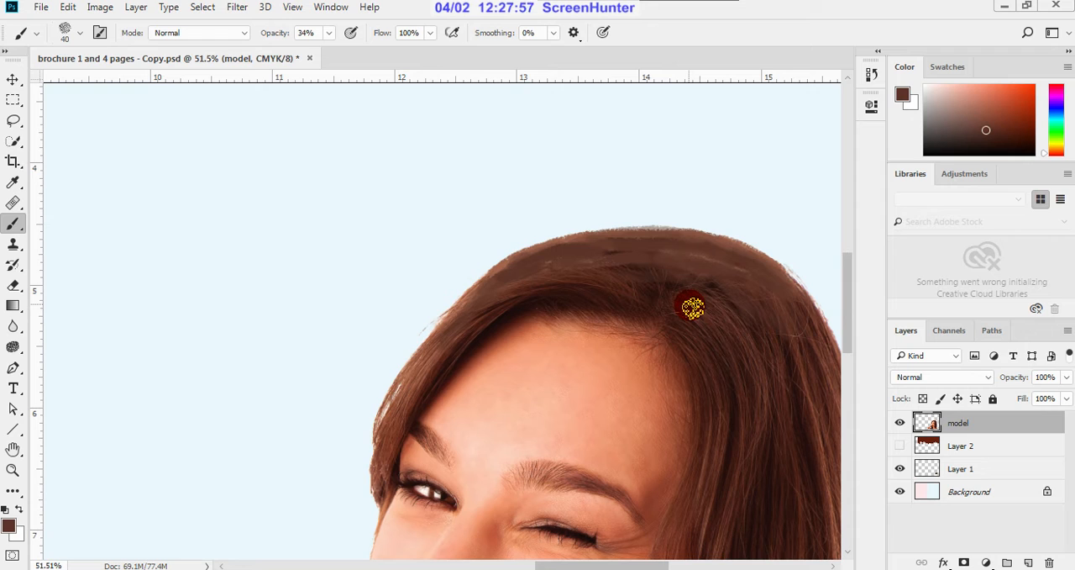
Step: Sample a darker brown from the parting, reduce the brush size to 25, and paint dark strokes across the crown
key(i)
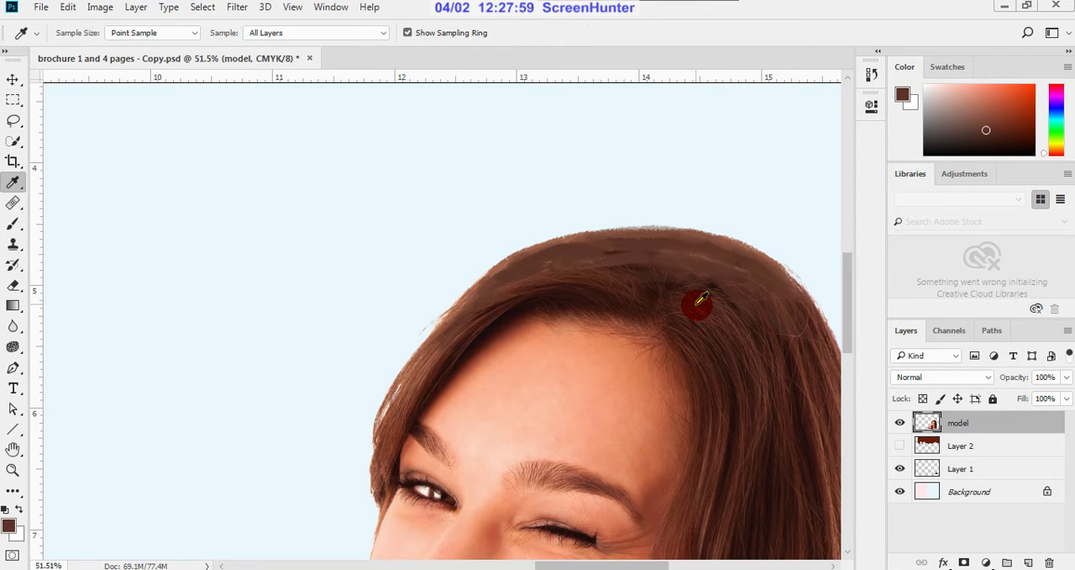
click(698, 303)
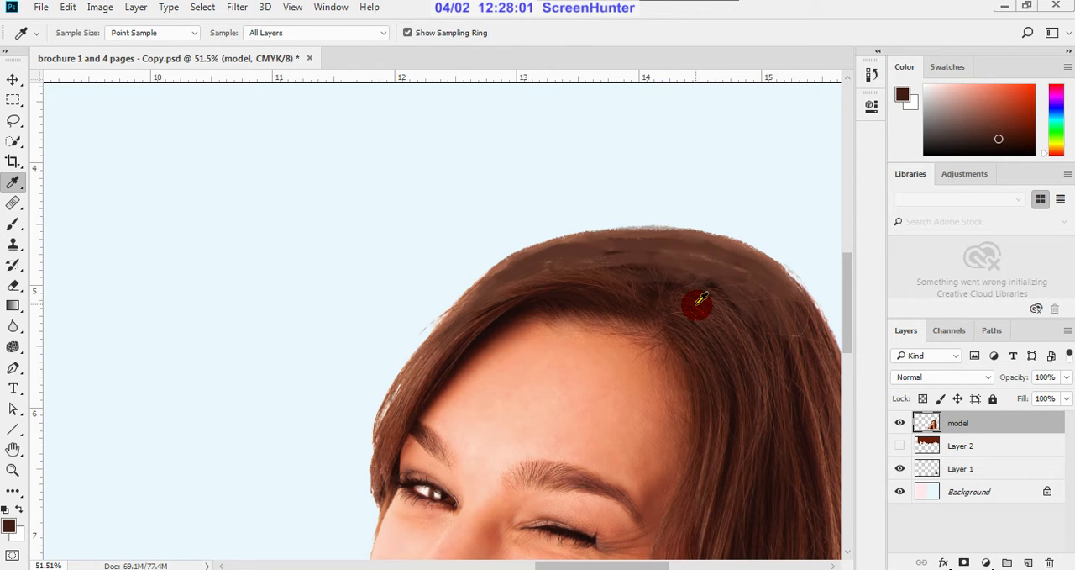
key(b)
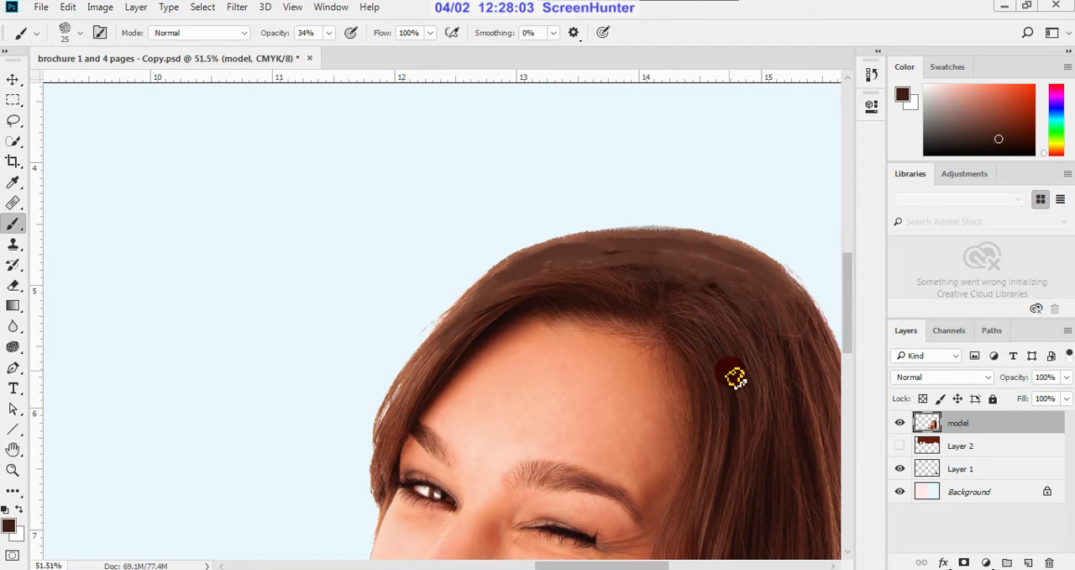
mouse_move(702, 265)
mouse_down()
mouse_move(741, 277)
mouse_move(670, 264)
mouse_move(706, 258)
mouse_move(794, 331)
mouse_up()
click(699, 312)
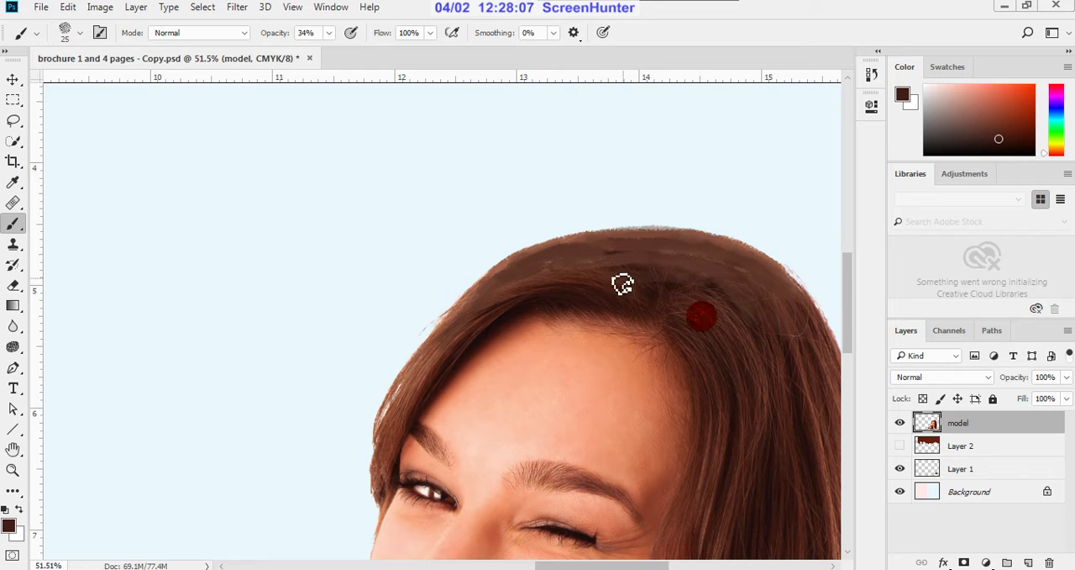
click(596, 278)
click(522, 277)
click(600, 242)
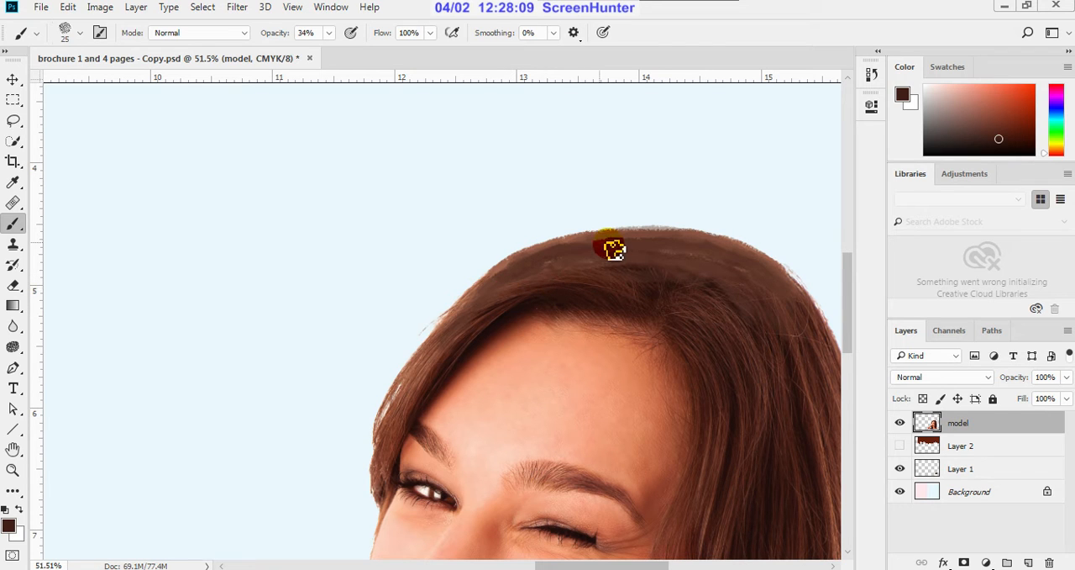
Step: Darken the painted hair from the forehead side over the crown to the far side with long strand-like strokes
click(559, 245)
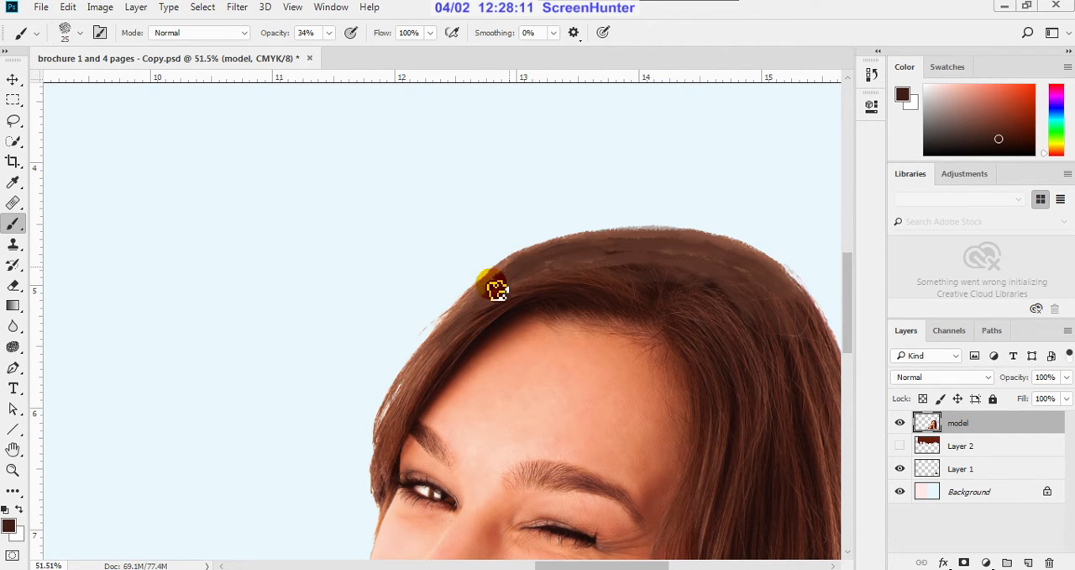
click(526, 260)
mouse_move(546, 259)
mouse_down()
mouse_move(557, 244)
mouse_move(710, 244)
mouse_move(795, 294)
mouse_move(819, 348)
mouse_up()
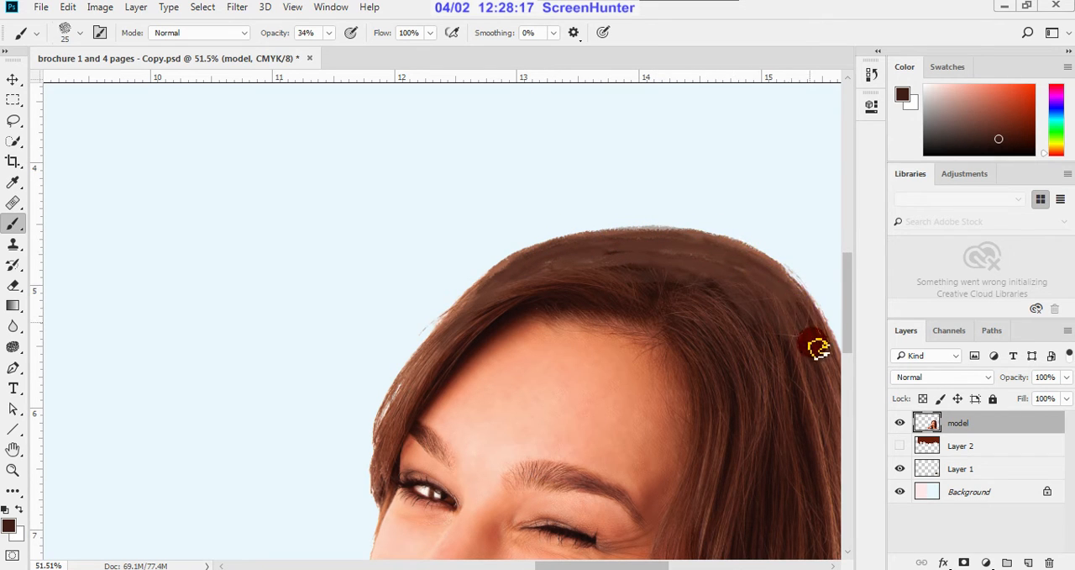
click(545, 264)
mouse_move(545, 265)
mouse_down()
mouse_move(585, 249)
mouse_move(513, 259)
mouse_move(445, 348)
mouse_move(521, 287)
mouse_move(634, 286)
mouse_move(595, 293)
mouse_up()
mouse_move(704, 281)
mouse_down()
mouse_move(744, 314)
mouse_move(768, 290)
mouse_up()
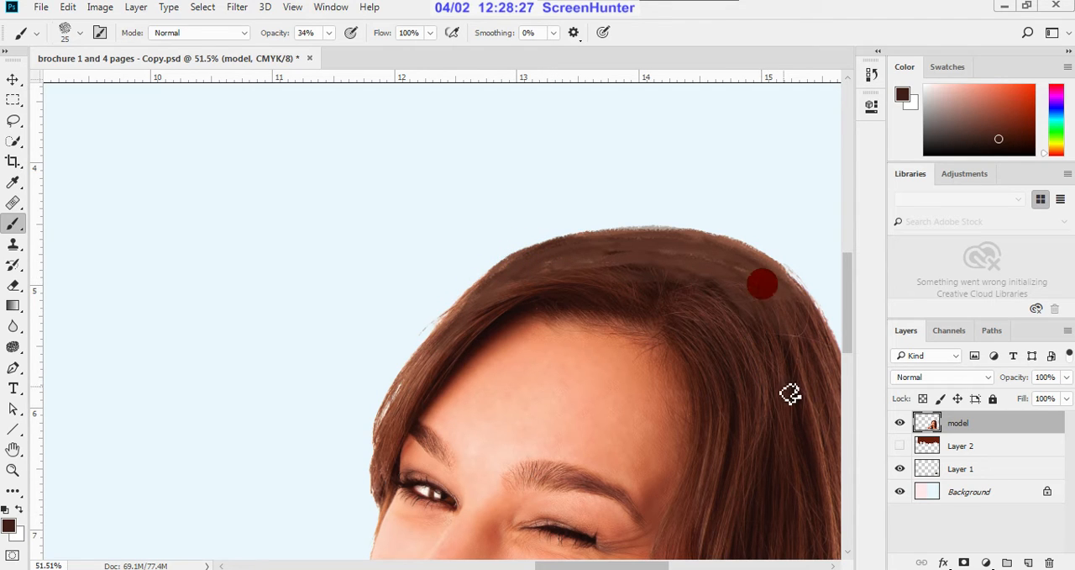
mouse_move(801, 387)
mouse_down()
mouse_move(756, 288)
mouse_move(742, 319)
mouse_move(658, 227)
mouse_up()
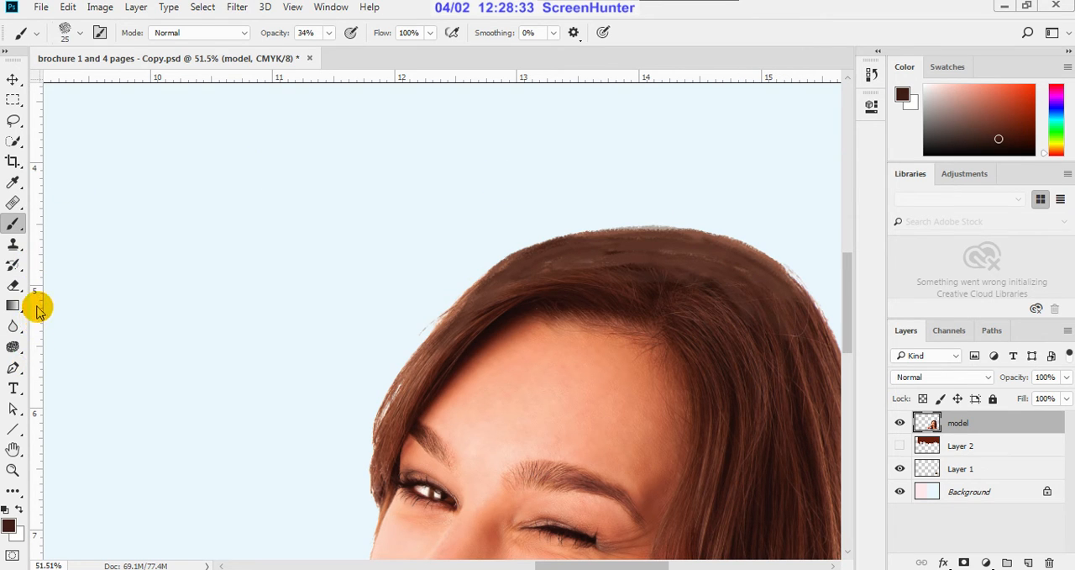
Step: Smudge the painted crown into the real hair at size 35 and 50% strength, following the strands and the outer curve
click(18, 332)
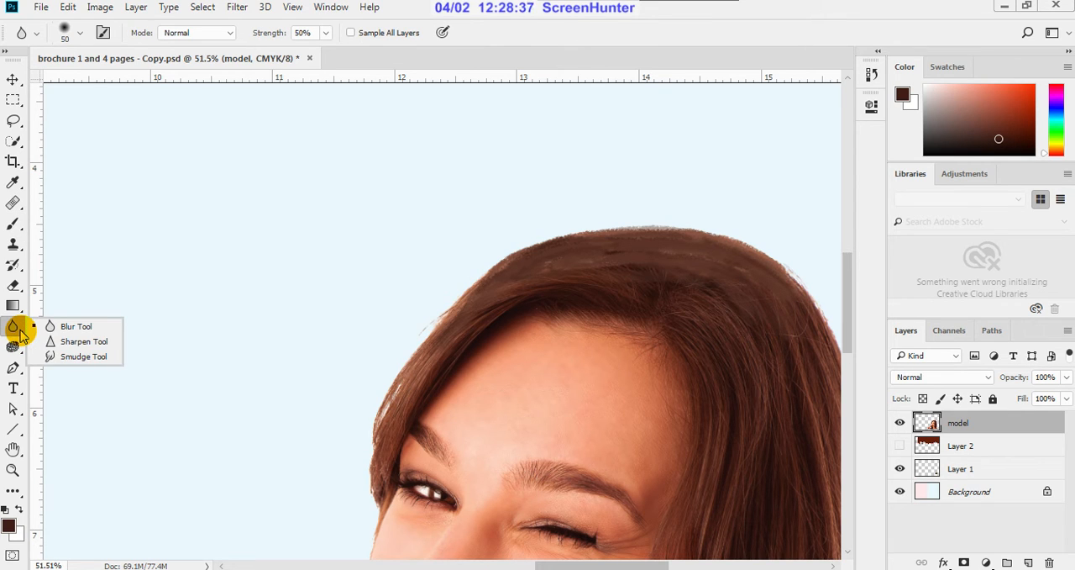
click(67, 356)
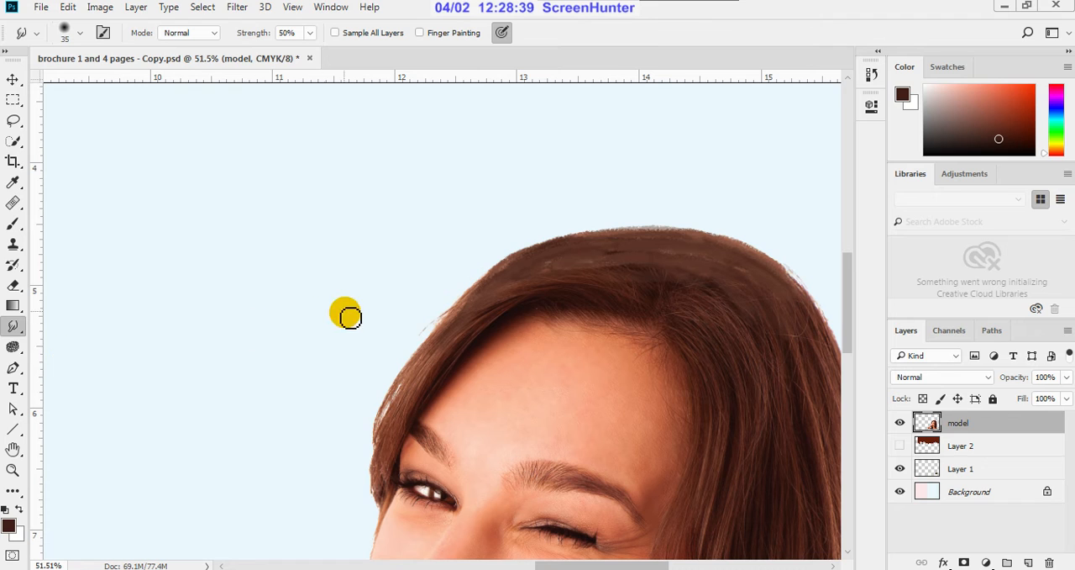
mouse_move(672, 305)
mouse_down()
mouse_move(714, 296)
mouse_move(694, 283)
mouse_move(773, 350)
mouse_move(791, 345)
mouse_up()
drag(737, 278, 769, 315)
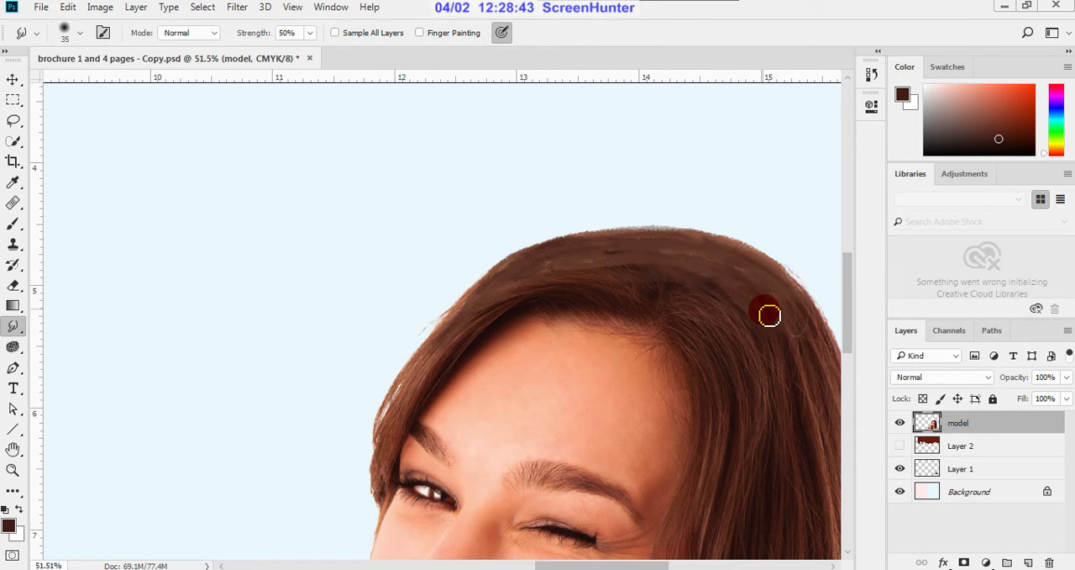
drag(593, 303, 626, 297)
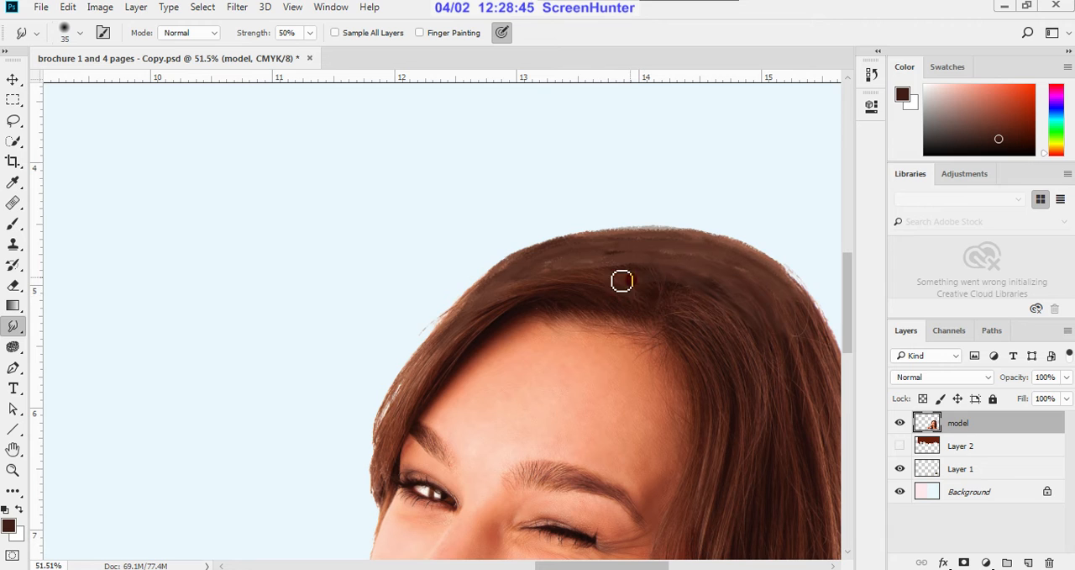
drag(658, 248, 663, 253)
mouse_move(760, 271)
mouse_down()
mouse_move(797, 307)
mouse_move(780, 274)
mouse_move(644, 235)
mouse_move(752, 285)
mouse_move(744, 269)
mouse_move(730, 280)
mouse_move(646, 254)
mouse_move(656, 326)
mouse_move(610, 288)
mouse_move(624, 291)
mouse_move(526, 261)
mouse_move(606, 287)
mouse_move(463, 290)
mouse_move(470, 278)
mouse_up()
Step: Smudge the hair above the forehead and across the crown further, reducing the smudge brush size to 30
scroll(732, 262, up, 1)
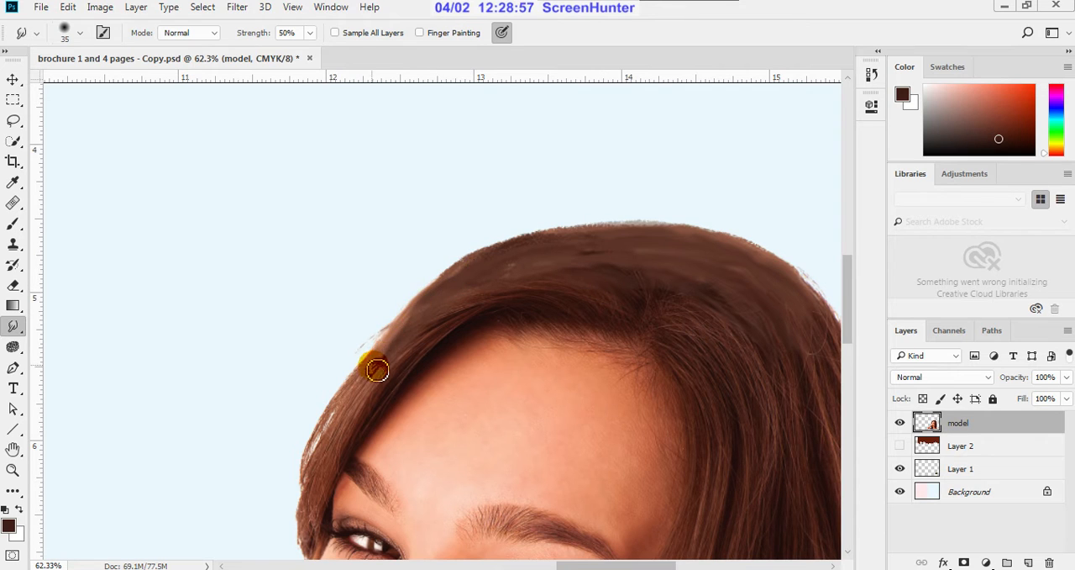
mouse_move(377, 368)
mouse_down()
mouse_move(435, 318)
mouse_move(329, 435)
mouse_move(374, 380)
mouse_move(441, 339)
mouse_move(473, 300)
mouse_move(531, 294)
mouse_move(583, 269)
mouse_move(650, 276)
mouse_move(674, 311)
mouse_move(787, 312)
mouse_move(793, 299)
mouse_move(793, 371)
mouse_move(809, 400)
mouse_move(765, 289)
mouse_move(765, 367)
mouse_move(812, 407)
mouse_move(797, 341)
mouse_move(763, 296)
mouse_move(703, 264)
mouse_move(822, 385)
mouse_move(797, 381)
mouse_move(805, 377)
mouse_move(790, 333)
mouse_move(762, 297)
mouse_move(682, 263)
mouse_up()
key(bracketleft)
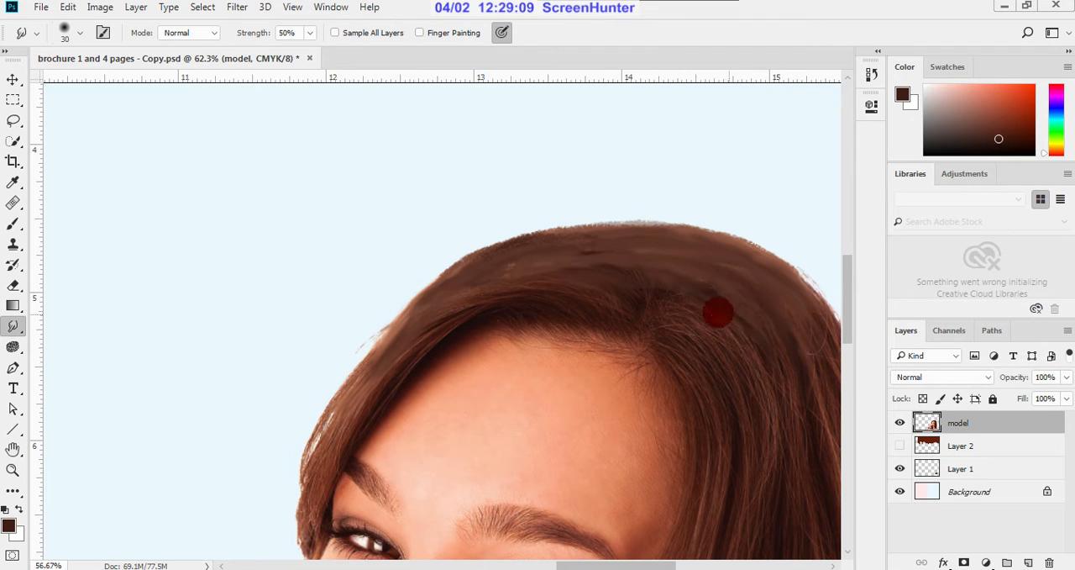
scroll(664, 306, down, 4)
scroll(766, 328, up, 3)
mouse_move(766, 328)
mouse_down()
mouse_move(792, 331)
mouse_move(725, 260)
mouse_move(680, 242)
mouse_move(629, 235)
mouse_move(538, 271)
mouse_up()
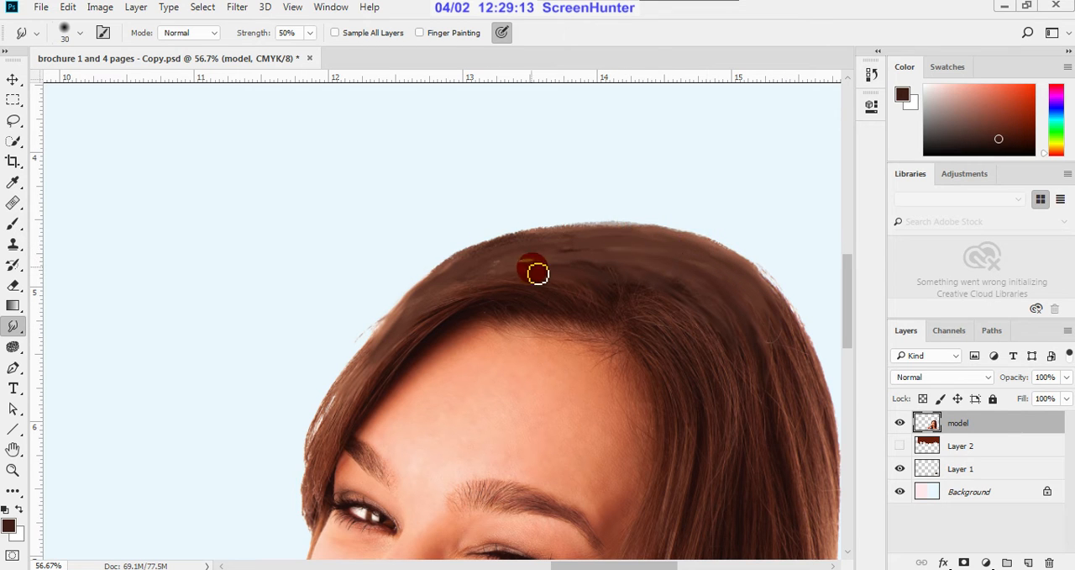
scroll(571, 294, up, 2)
mouse_move(596, 295)
mouse_down()
mouse_move(496, 263)
mouse_move(628, 290)
mouse_move(603, 265)
mouse_move(453, 248)
mouse_move(592, 294)
mouse_move(640, 282)
mouse_move(557, 251)
mouse_move(516, 265)
mouse_move(544, 273)
mouse_move(441, 273)
mouse_move(615, 268)
mouse_move(580, 242)
mouse_move(470, 242)
mouse_move(378, 257)
mouse_up()
mouse_move(318, 345)
mouse_down()
mouse_move(343, 326)
mouse_move(334, 350)
mouse_move(279, 389)
mouse_move(274, 419)
mouse_move(295, 388)
mouse_move(219, 466)
mouse_move(348, 330)
mouse_up()
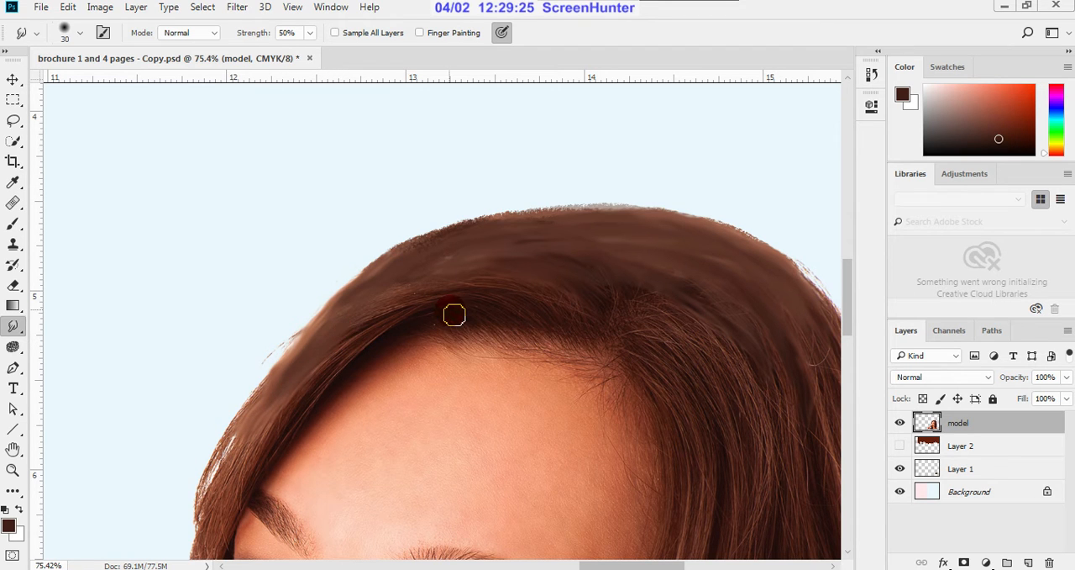
Step: Make the hidden chocolate drip layer (Layer 2) visible with the whole spread in view
scroll(468, 310, down, 5)
scroll(483, 315, down, 3)
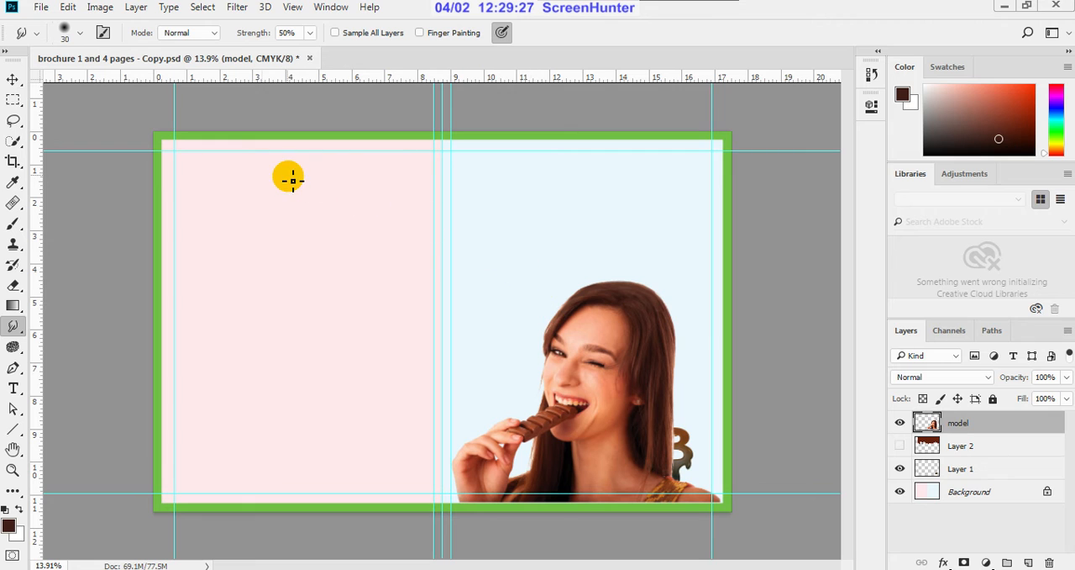
click(11, 81)
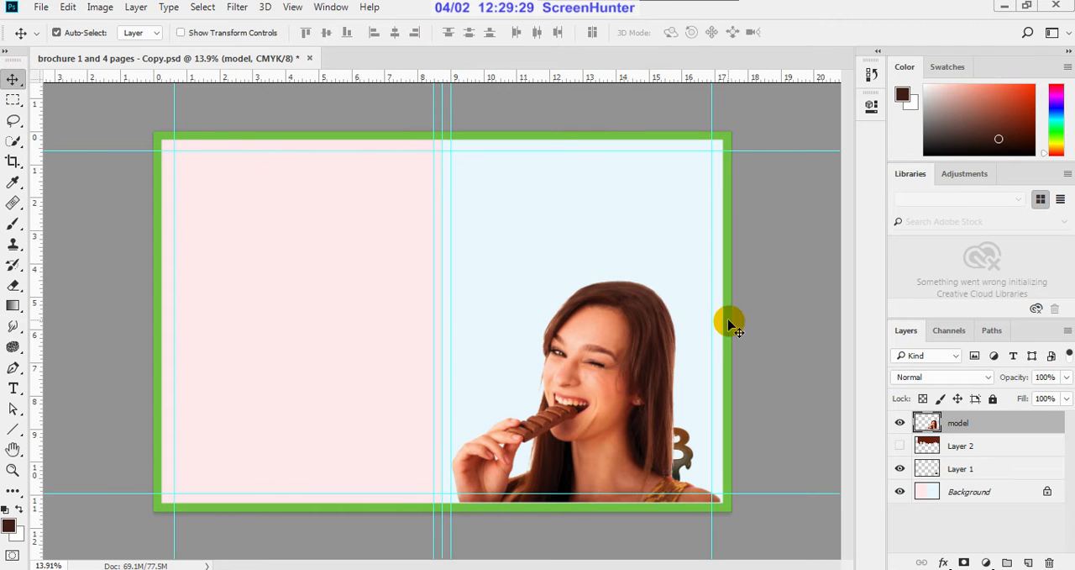
scroll(684, 297, up, 1)
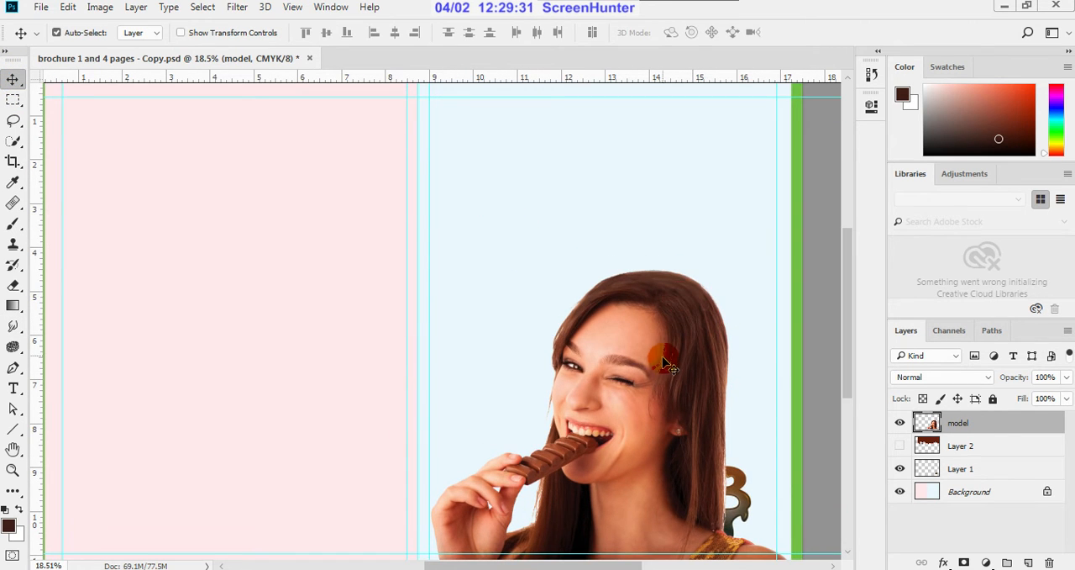
scroll(700, 319, down, 1)
scroll(700, 320, down, 1)
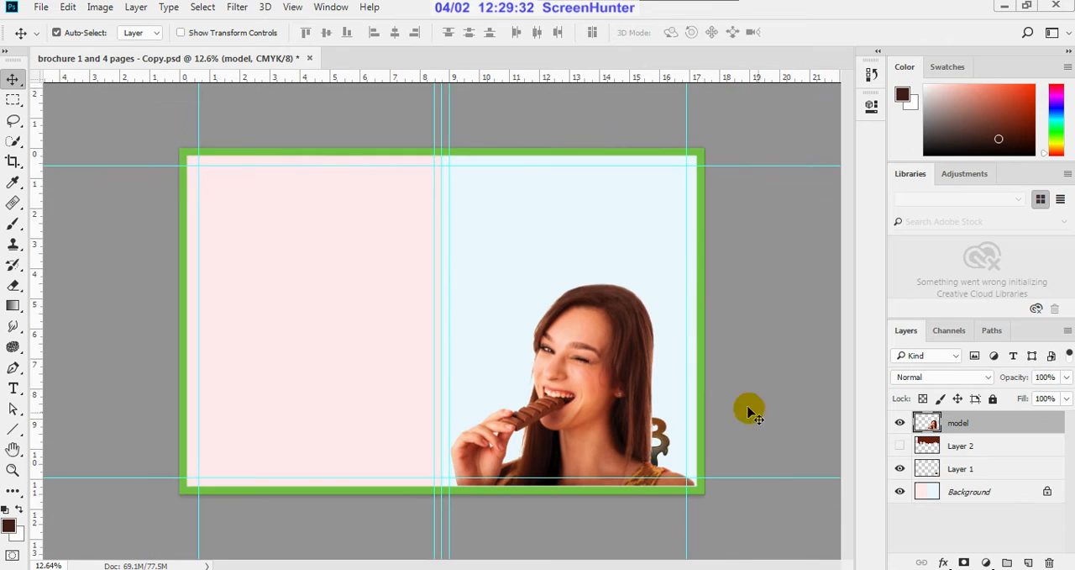
click(900, 445)
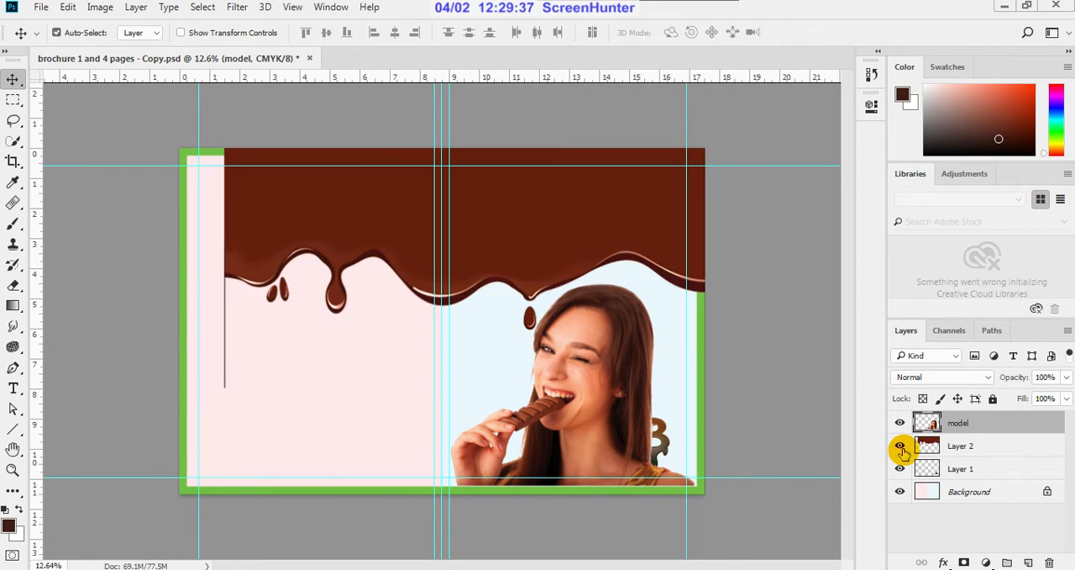
Step: Scale the chocolate drip proportionally to 61.42%, keeping its upper outer corner in place so it covers the front cover
click(580, 220)
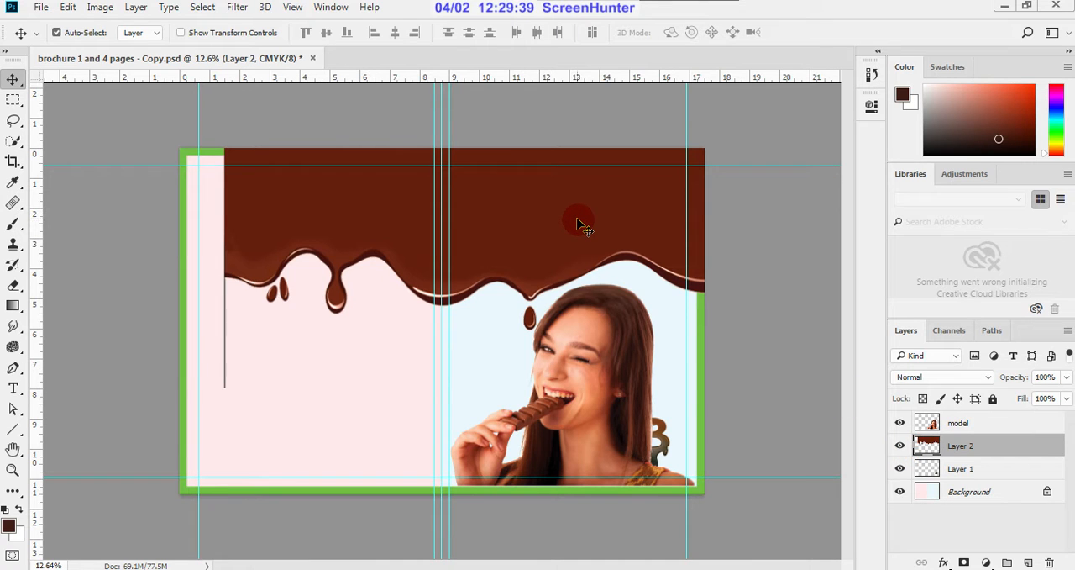
key(ctrl)
key(ctrl+t)
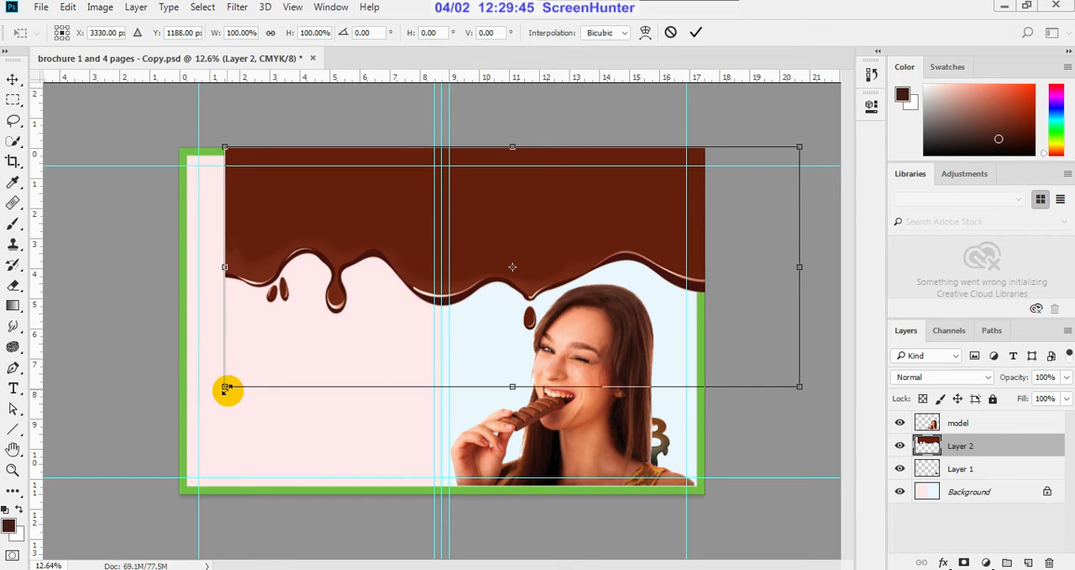
drag(225, 387, 459, 318)
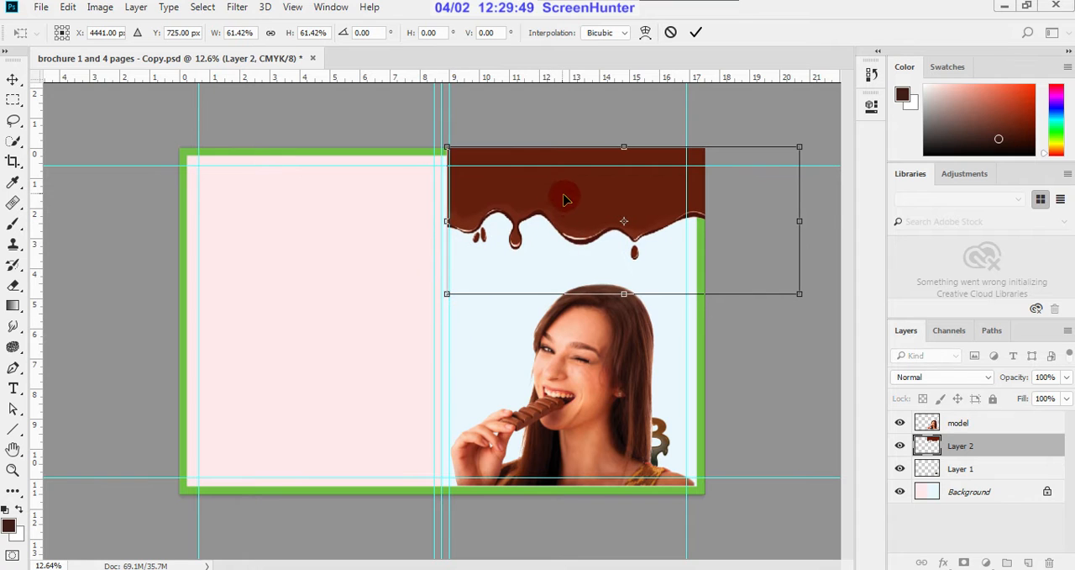
Step: Move the chocolate drip so its inner edge meets the spread's centre guide, at X 4394 px and Y 737 px
scroll(557, 193, up, 3)
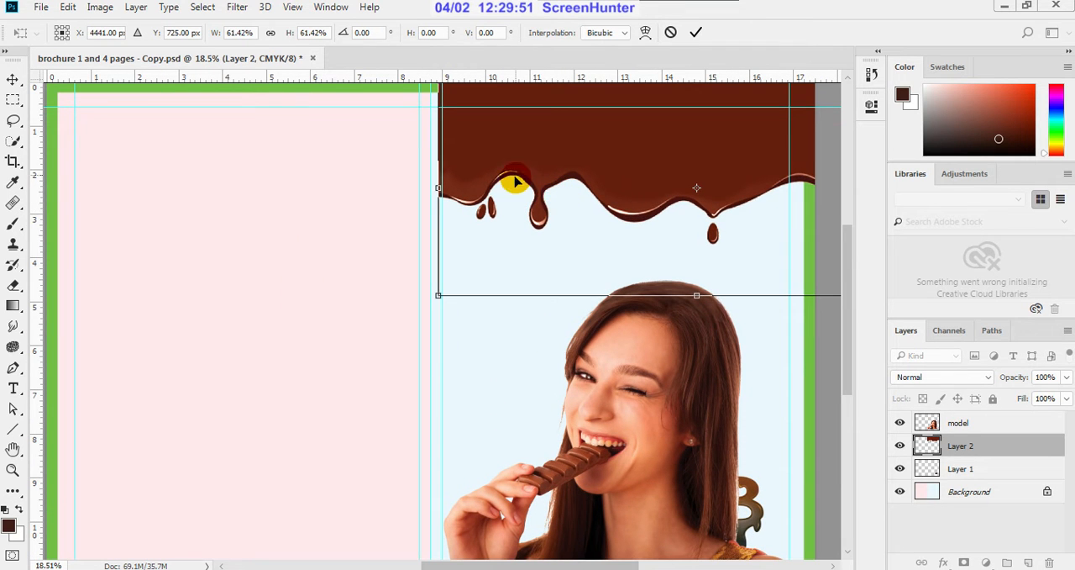
scroll(503, 164, up, 4)
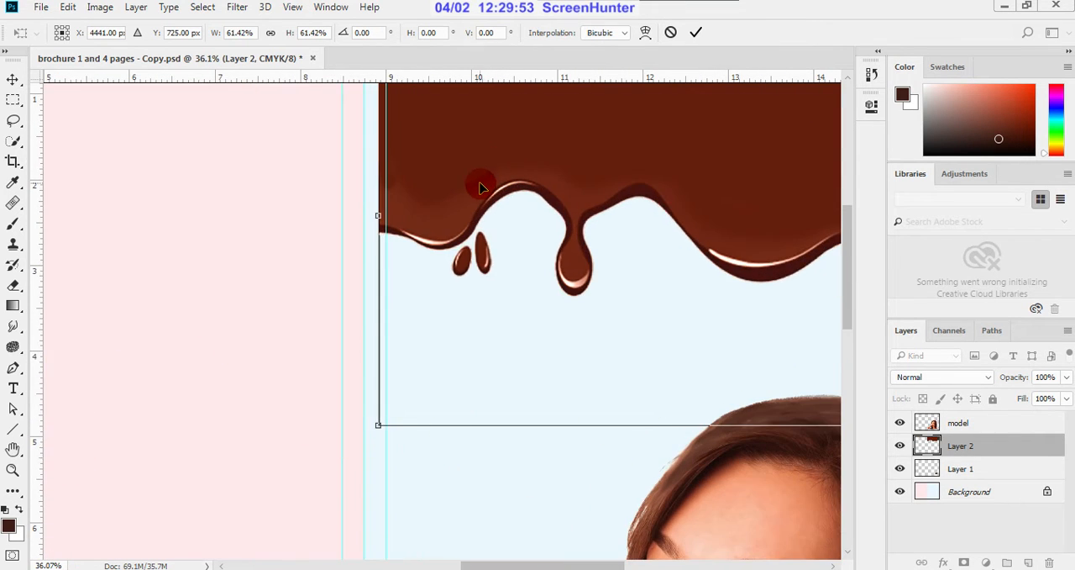
drag(463, 156, 453, 159)
scroll(408, 341, down, 5)
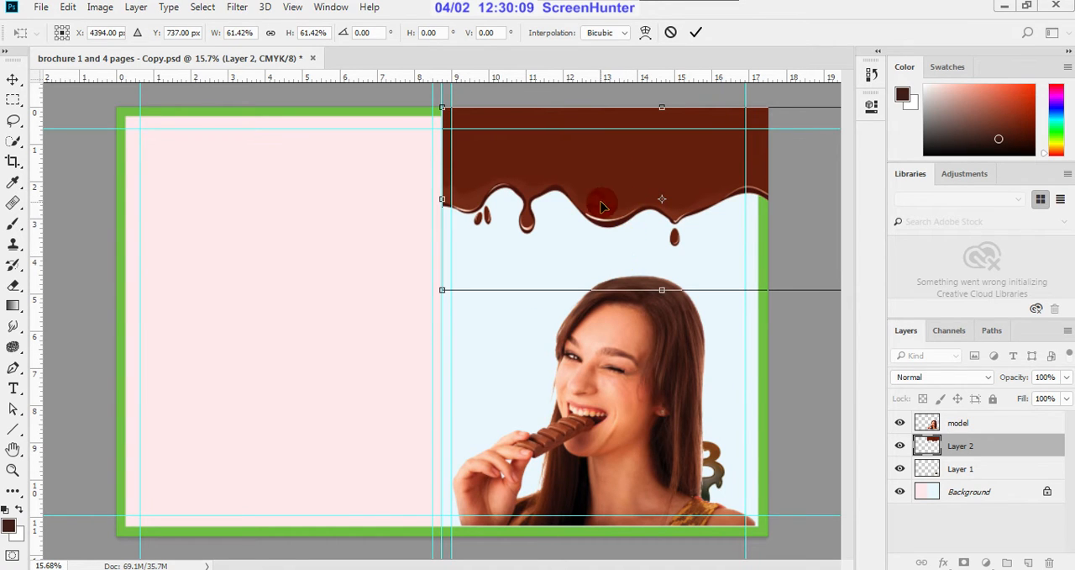
Step: Stretch the chocolate drip's height downward to 71.88% (5.750 in), keeping its width at 61.42%
drag(663, 290, 660, 327)
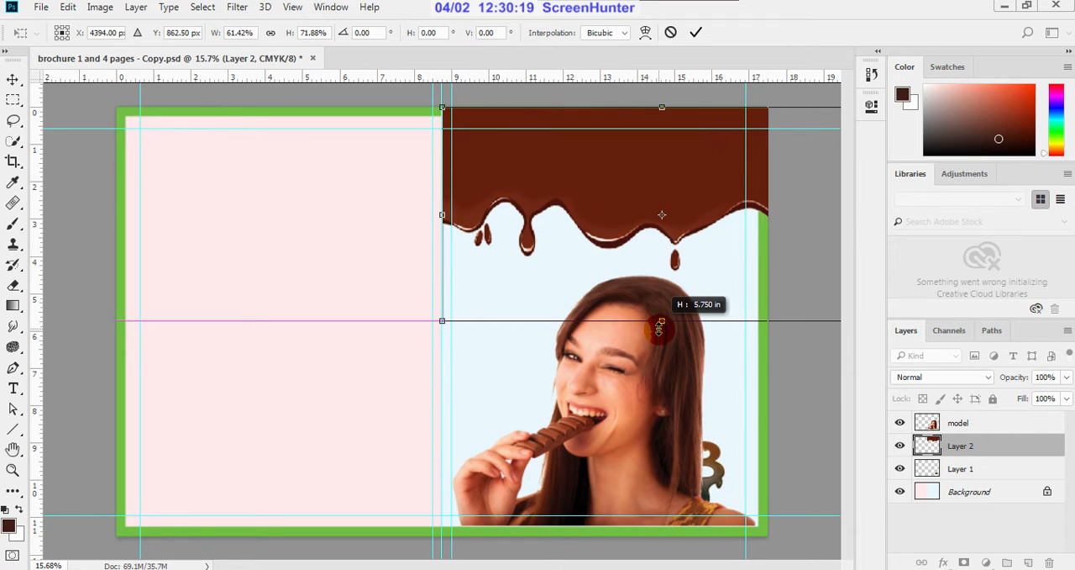
drag(660, 326, 660, 327)
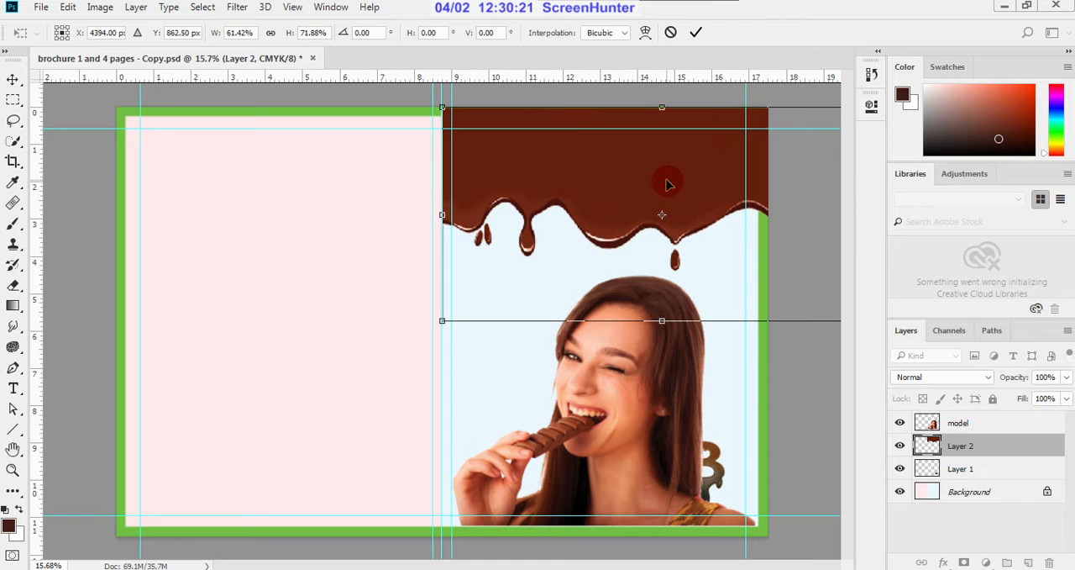
scroll(459, 166, up, 1)
scroll(459, 166, up, 3)
scroll(427, 212, up, 3)
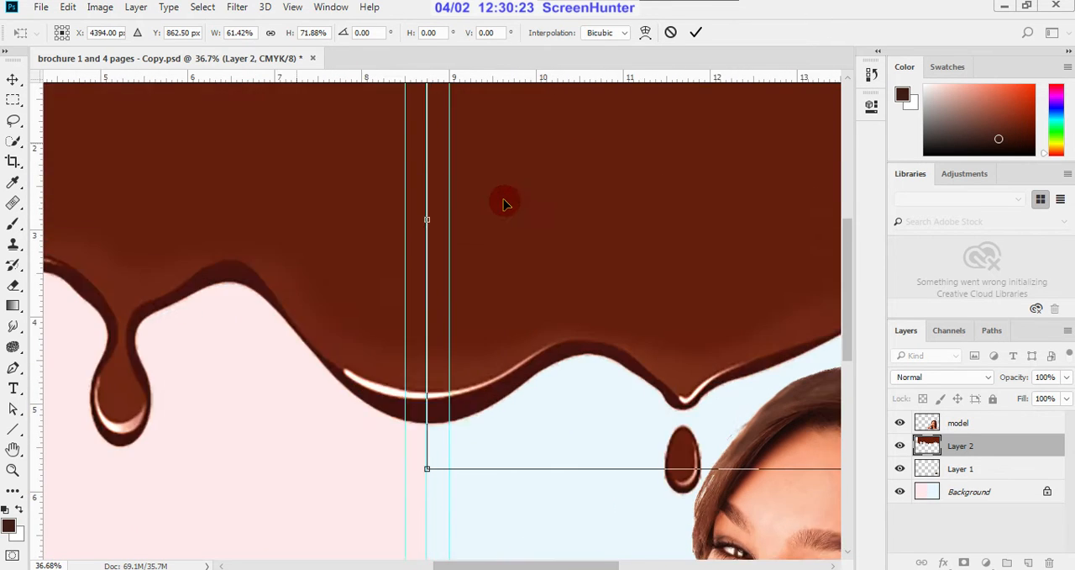
scroll(504, 200, up, 2)
scroll(487, 235, down, 5)
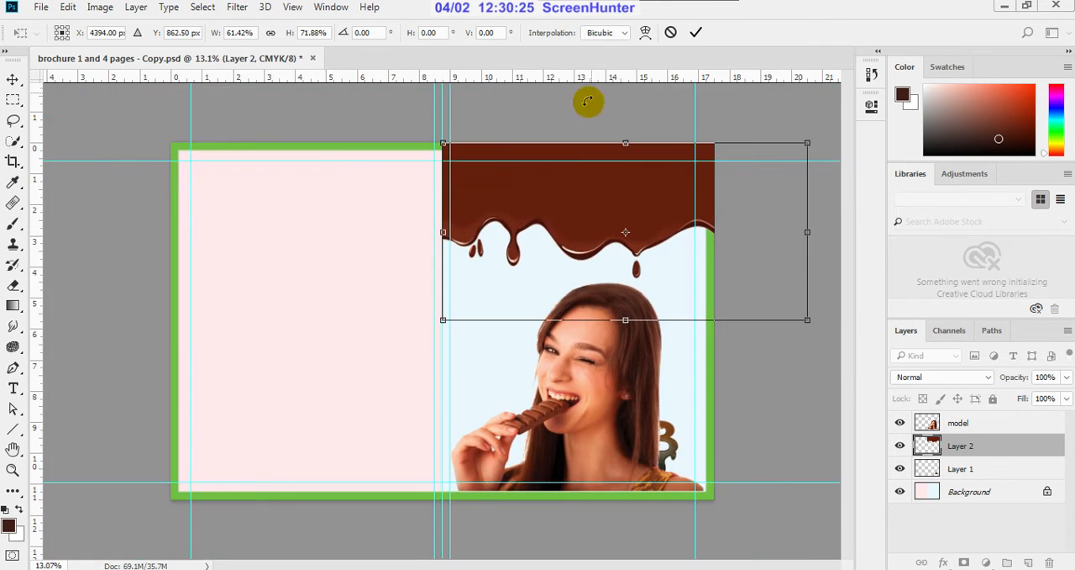
Step: Apply the chocolate drip's transformation and deselect its layer
click(696, 32)
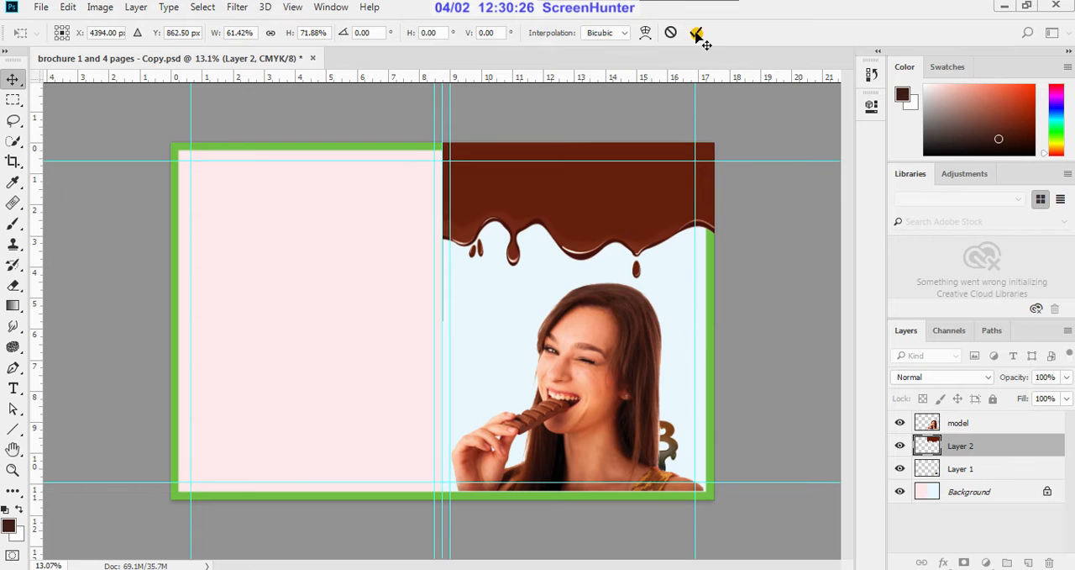
click(742, 143)
scroll(634, 346, down, 2)
scroll(634, 347, down, 1)
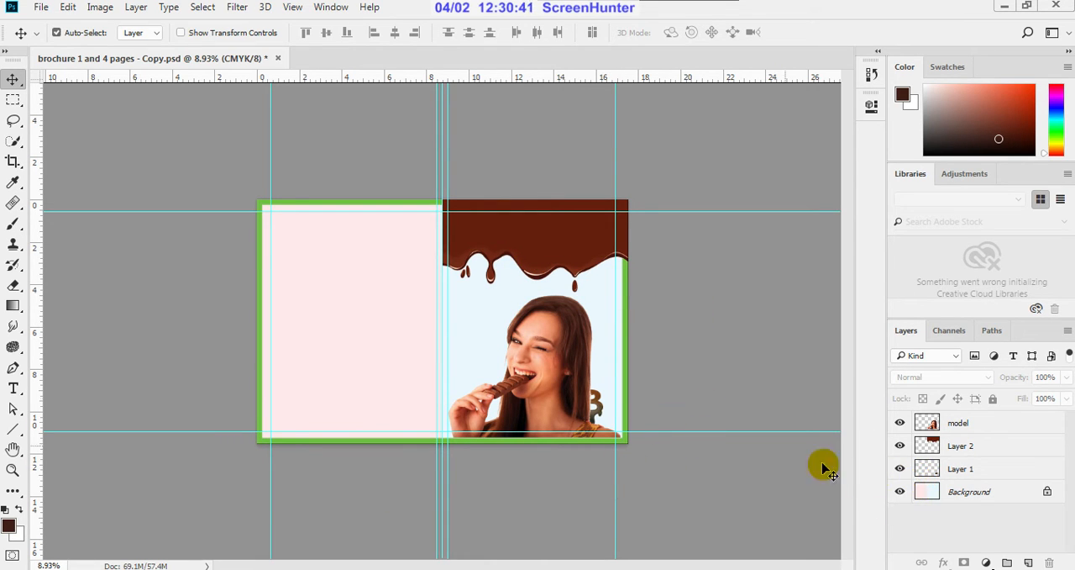
Step: Sample the skin tone from the model's forehead as the foreground colour for the cover text
click(15, 389)
scroll(563, 344, up, 2)
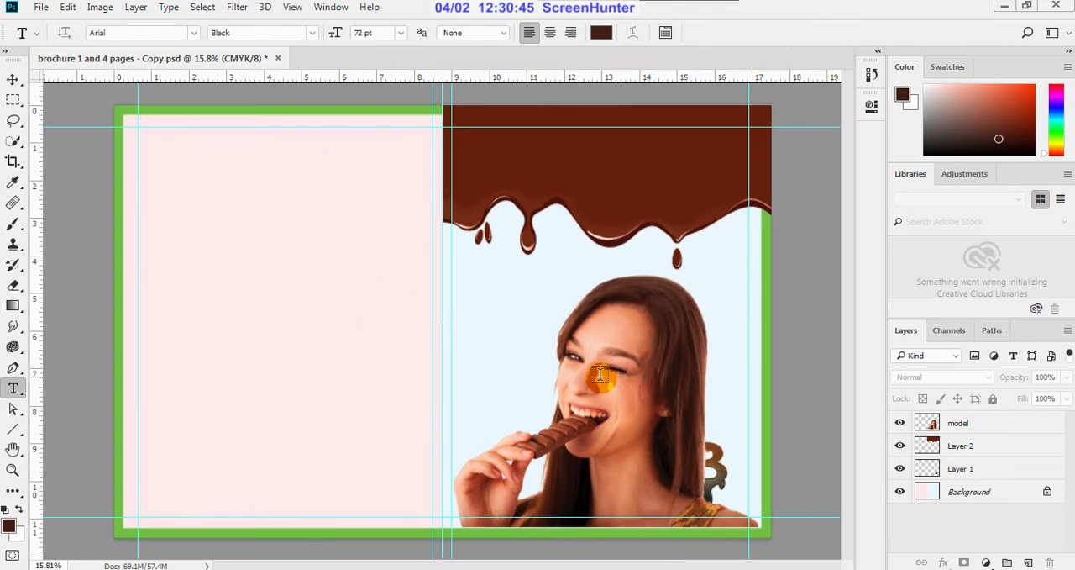
scroll(496, 340, down, 1)
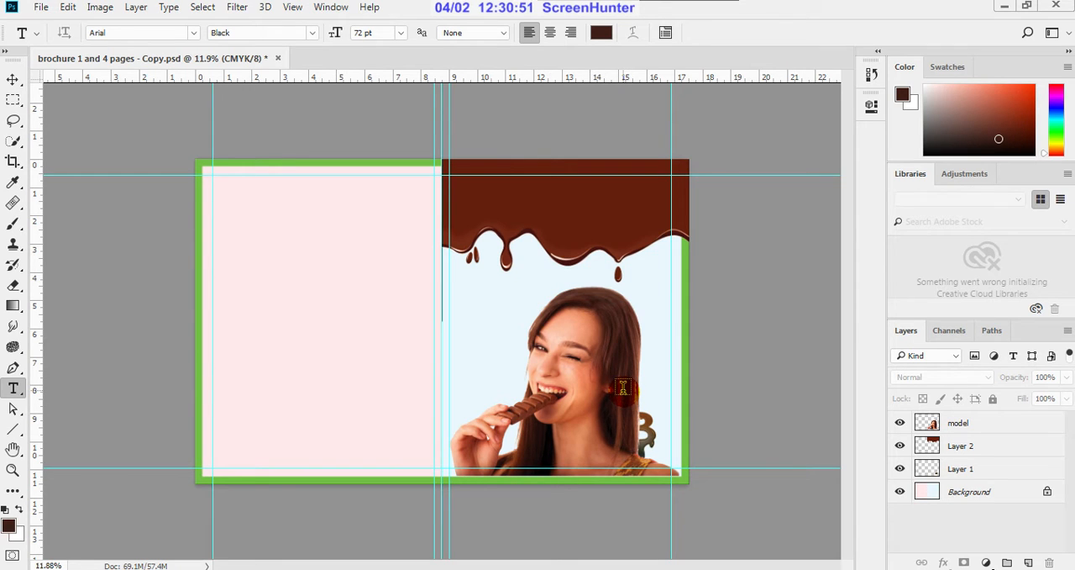
scroll(500, 219, up, 1)
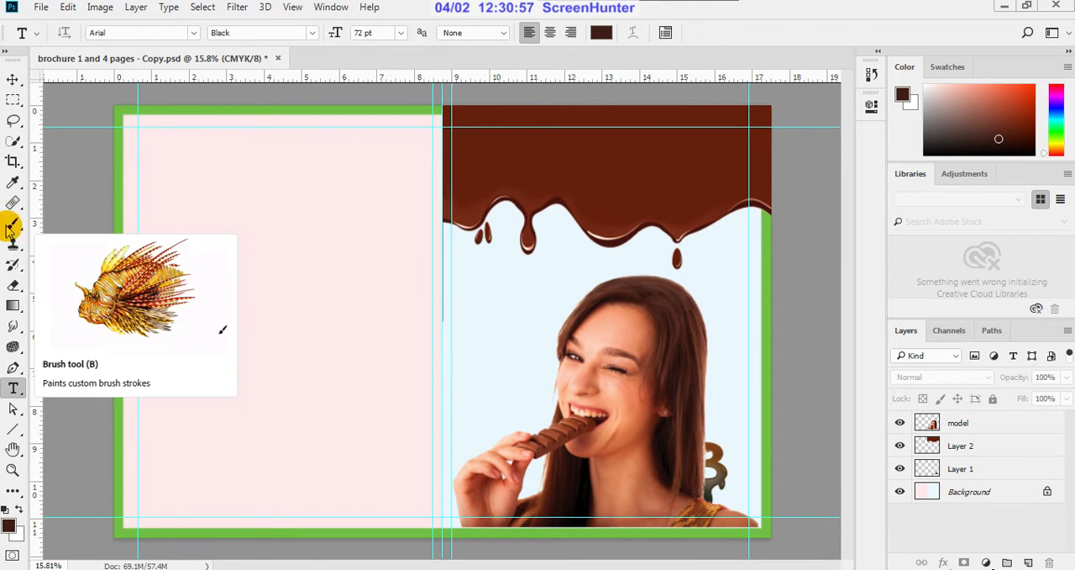
click(13, 183)
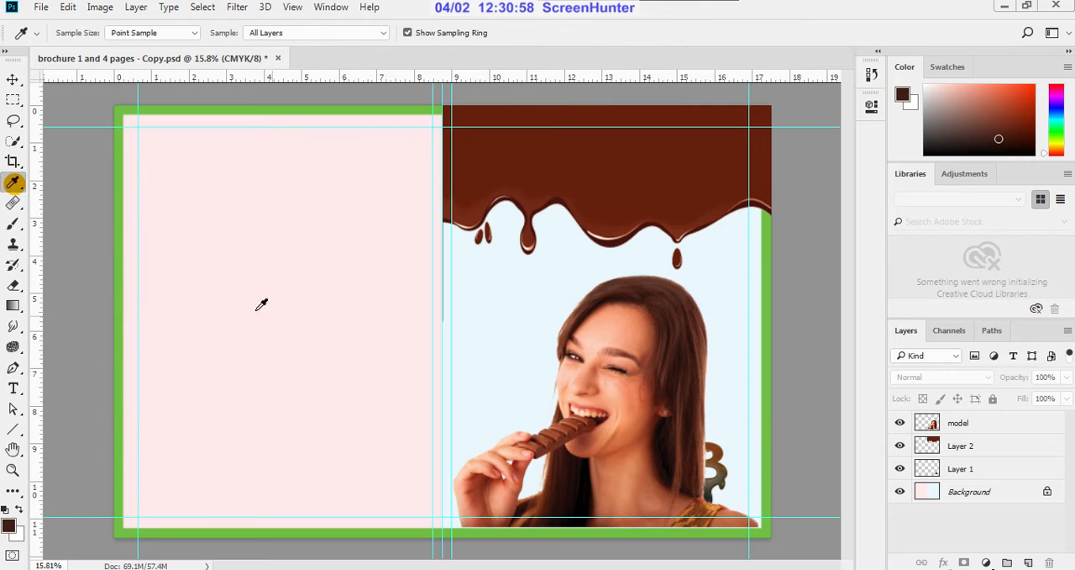
click(612, 323)
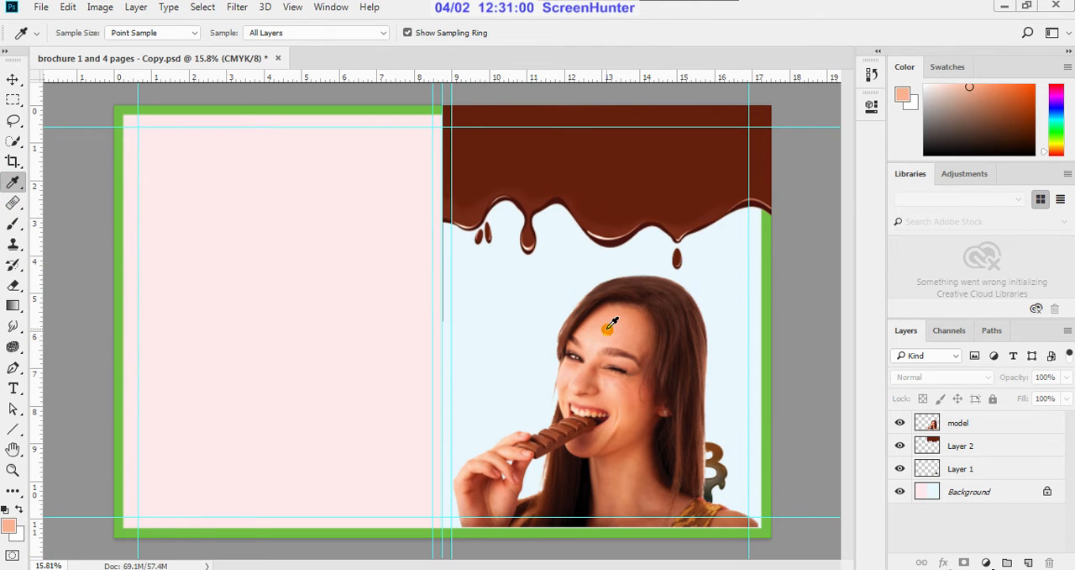
Step: Add the text "this can change your mood" on the front cover's chocolate drip in Arial Black at 30 pt
click(15, 388)
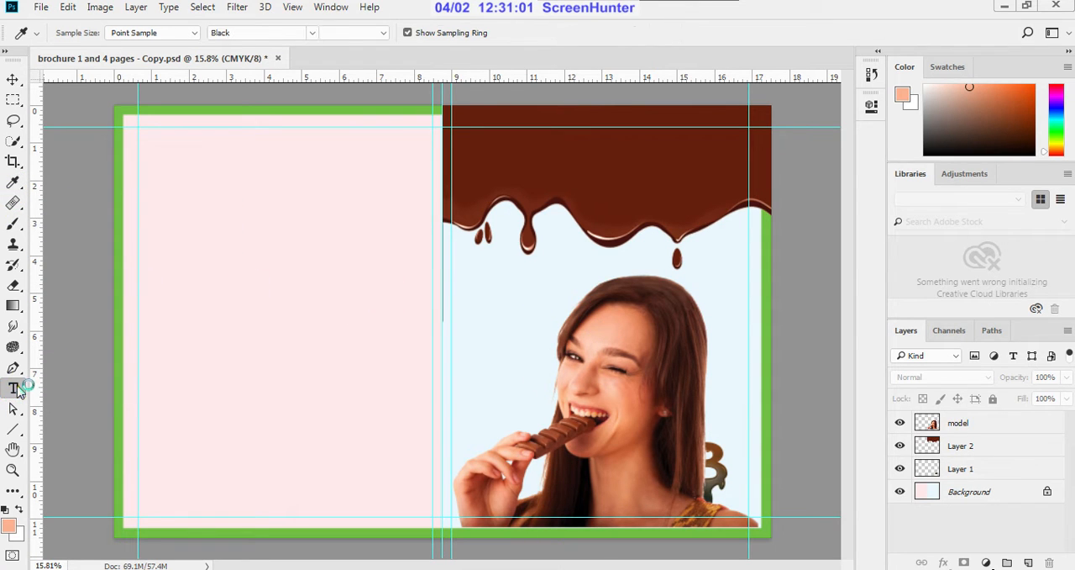
click(481, 167)
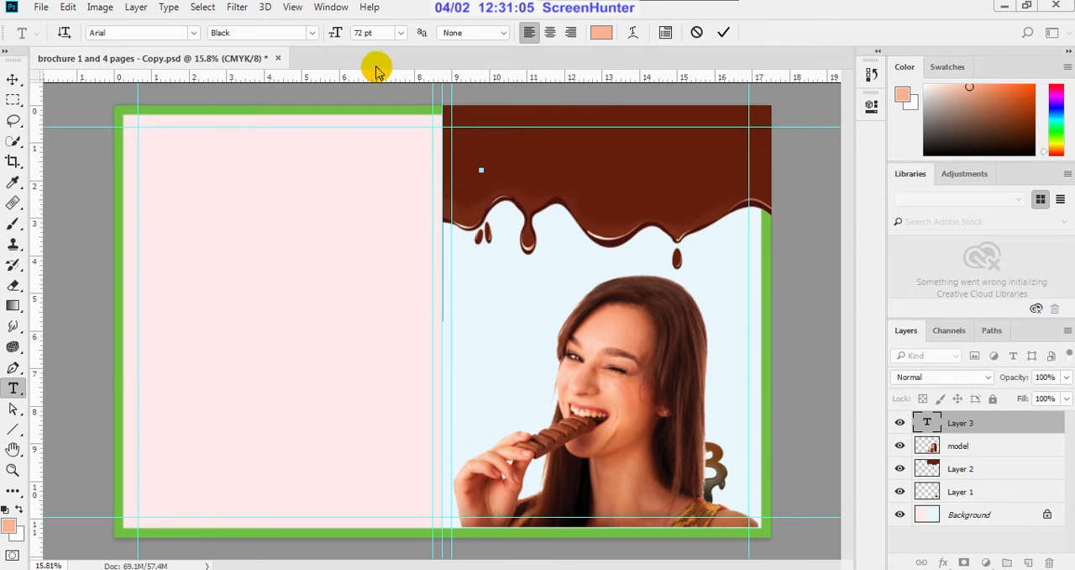
click(400, 33)
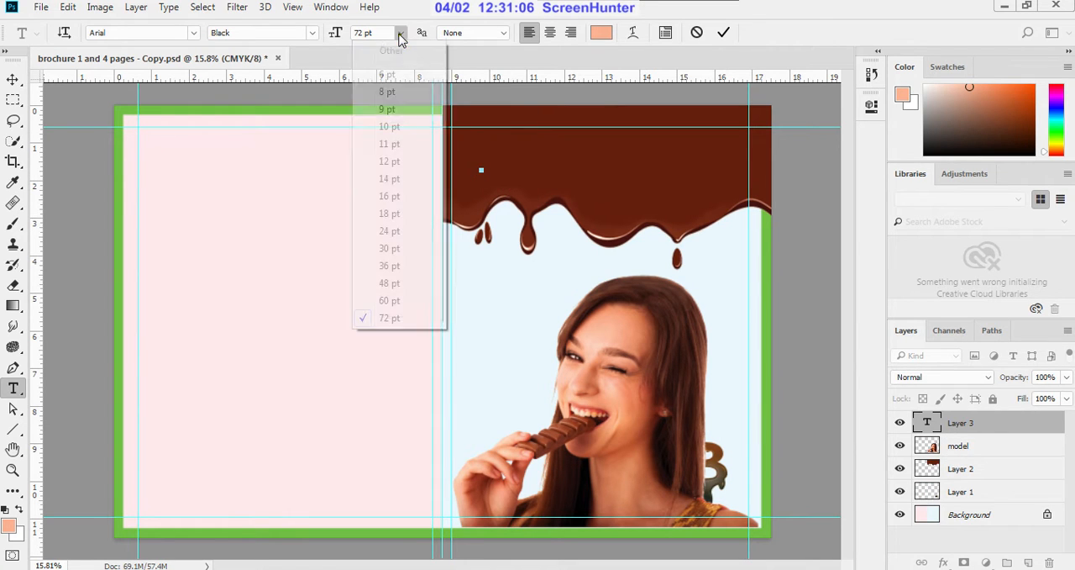
click(383, 248)
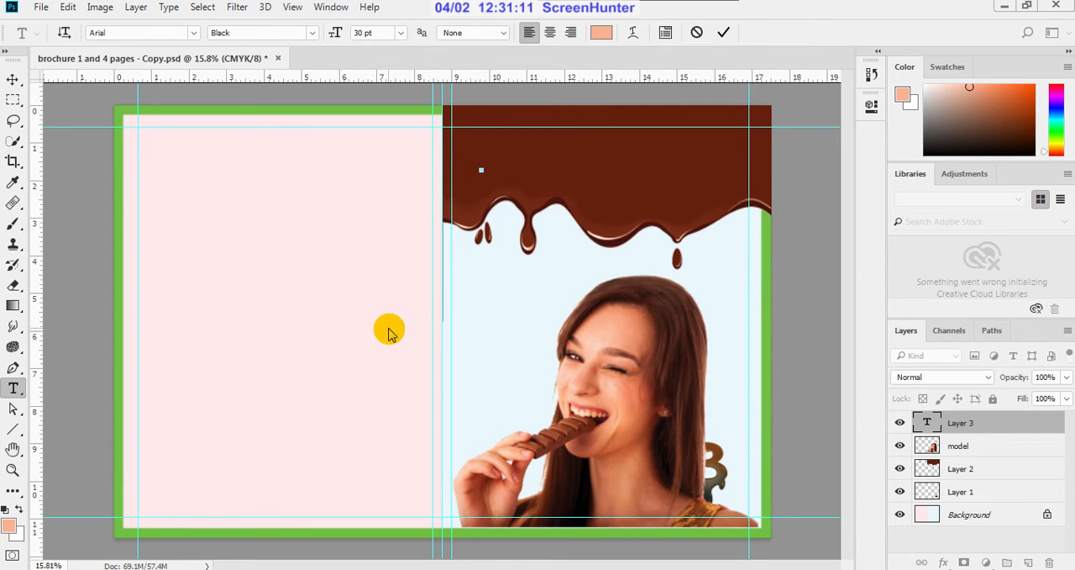
scroll(471, 343, down, 1)
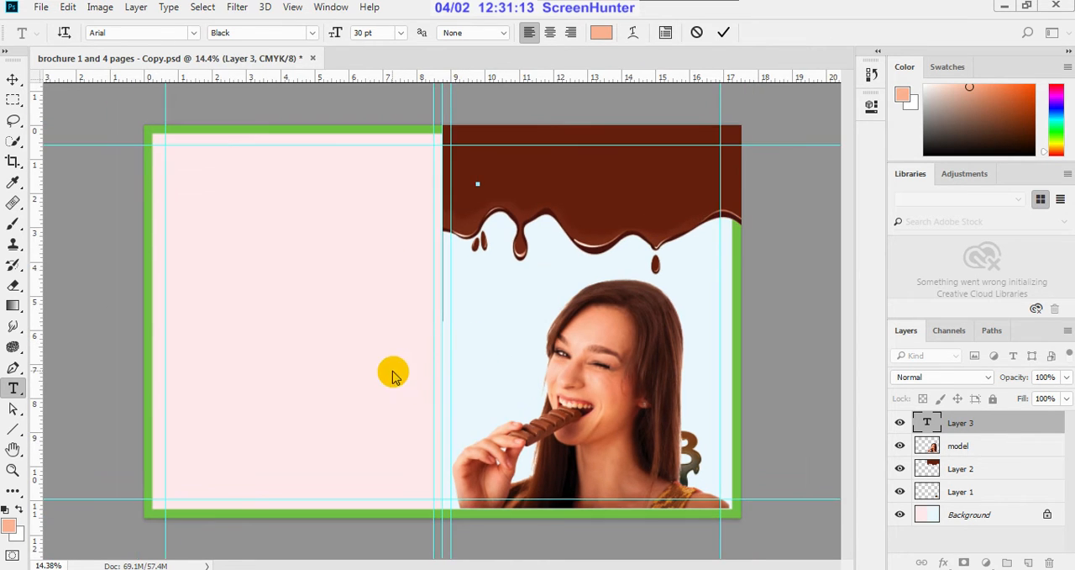
scroll(448, 361, down, 1)
scroll(448, 363, down, 1)
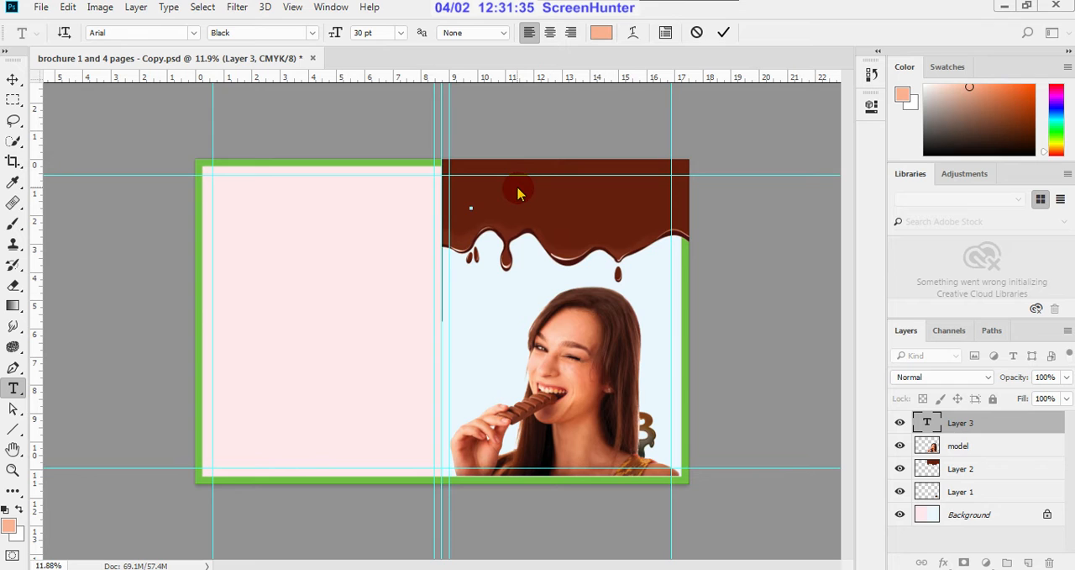
scroll(504, 199, up, 1)
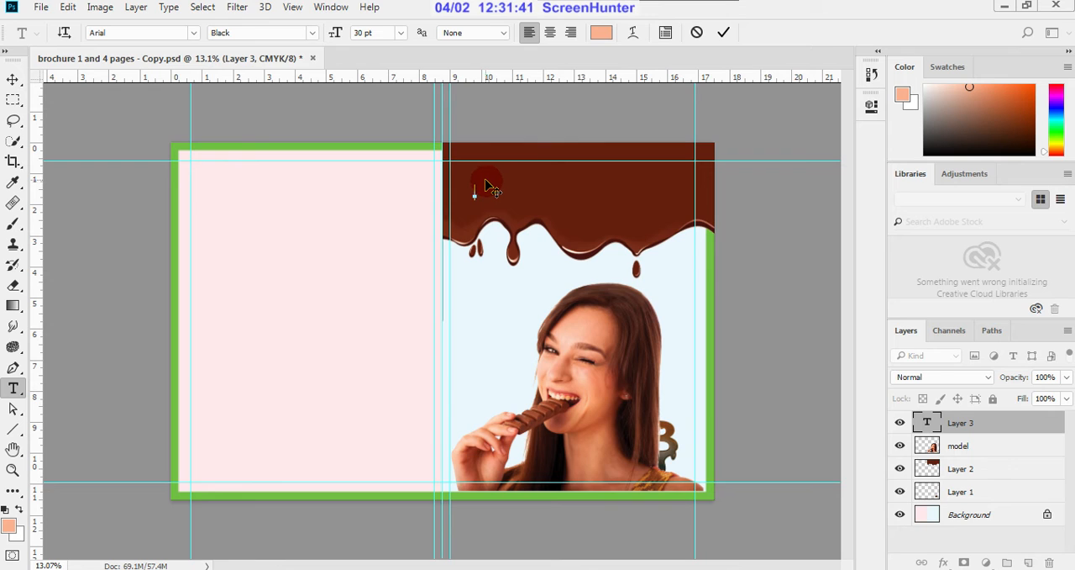
scroll(492, 160, up, 1)
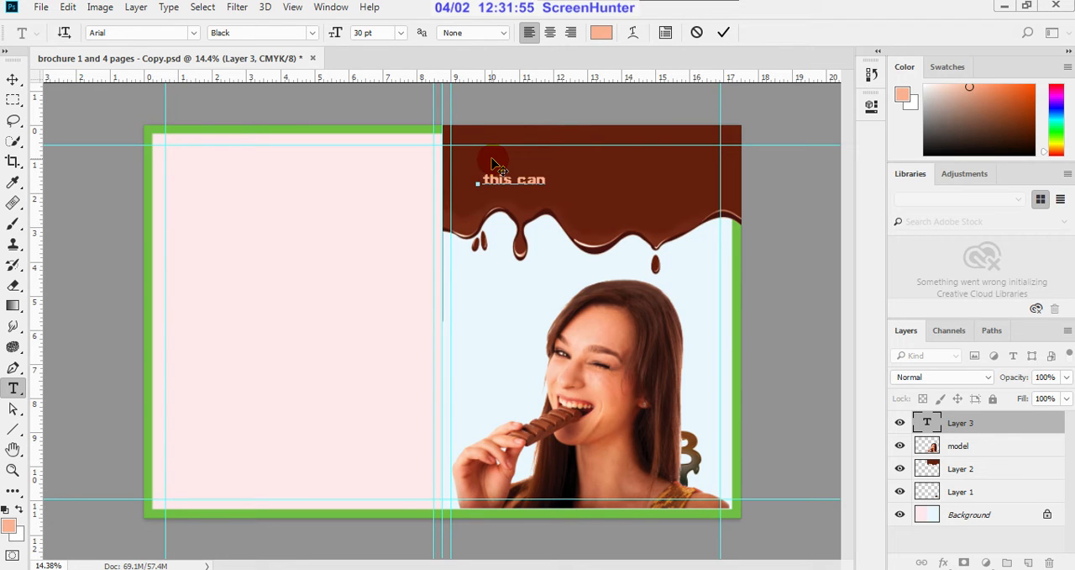
text(change yo)
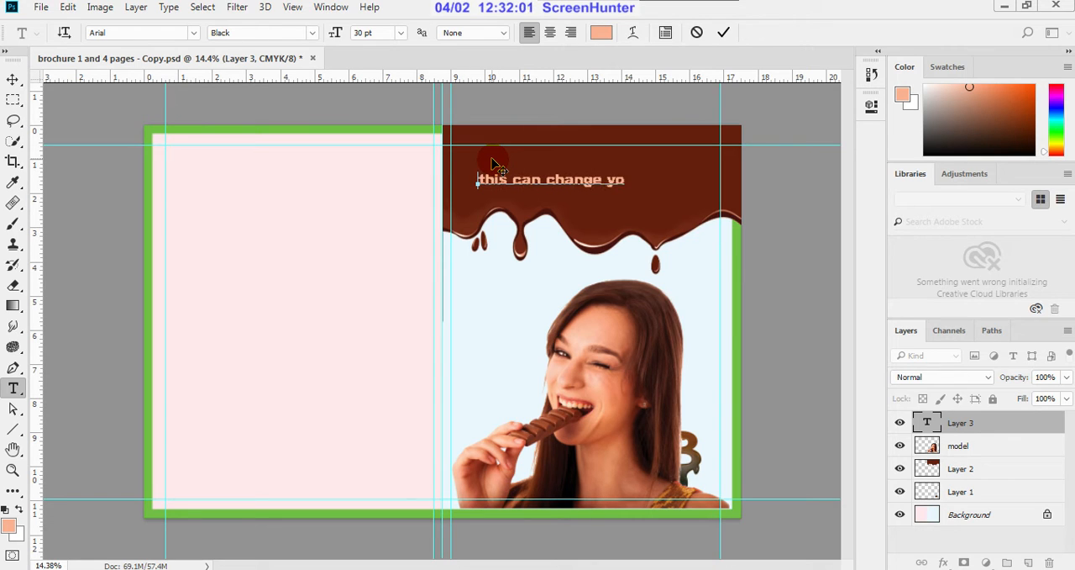
text(ur mood)
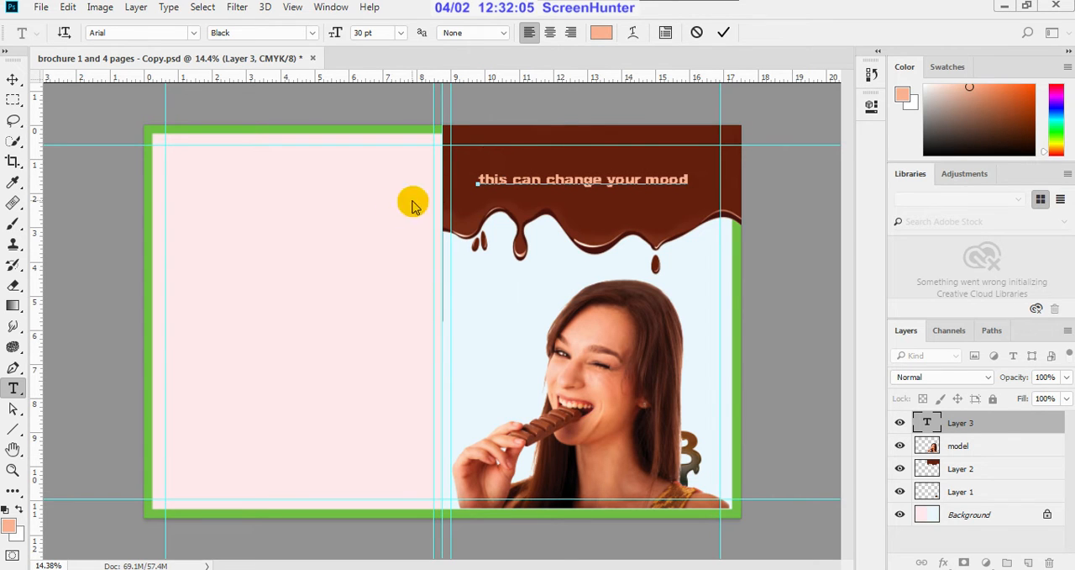
Step: Replace the word "can" in the cover tagline with "tempting tasre"
double_click(494, 179)
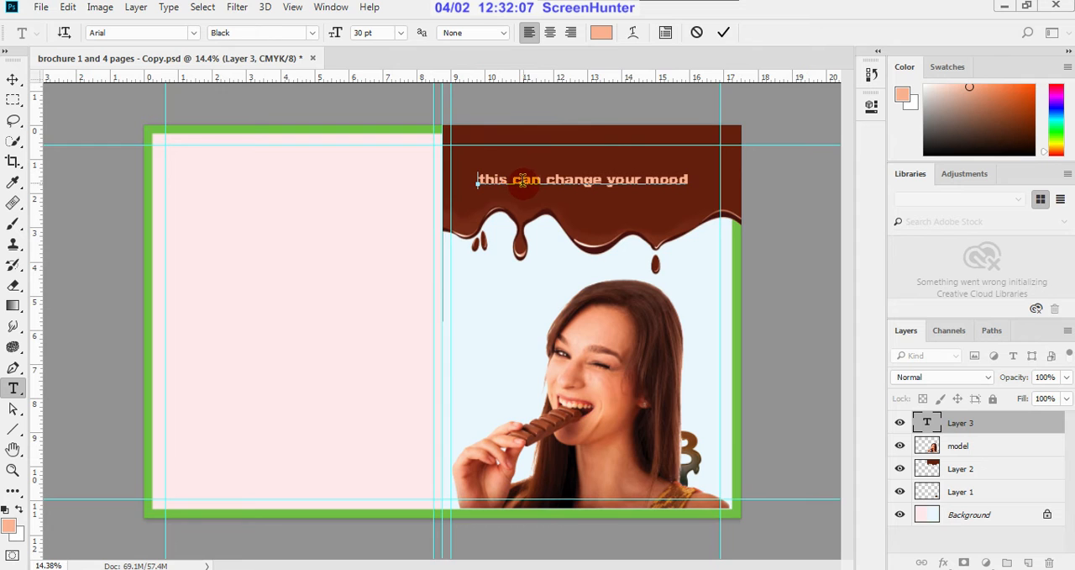
scroll(516, 172, up, 3)
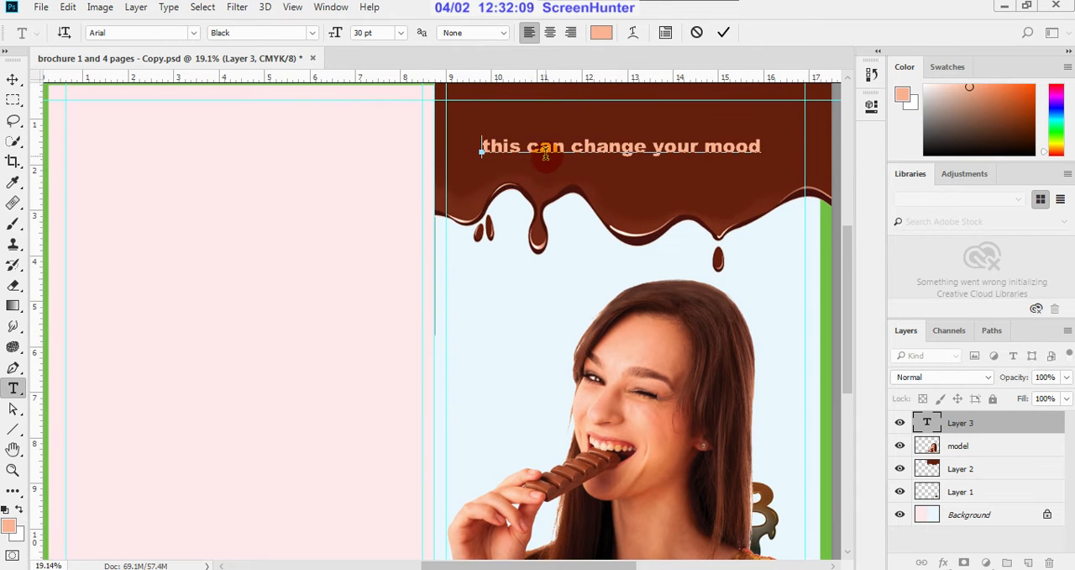
click(565, 147)
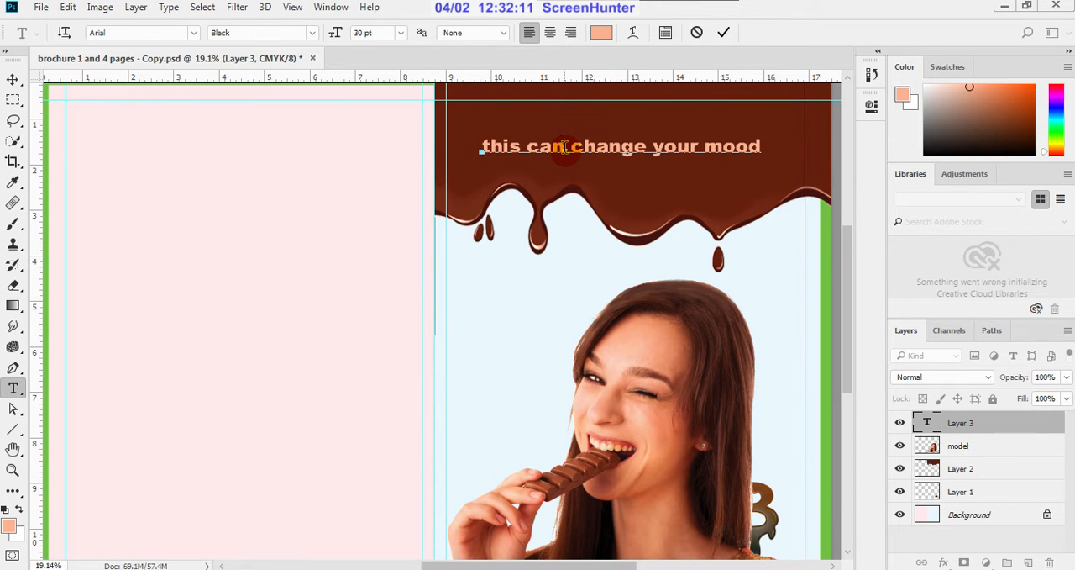
key(BackSpace)
key(BackSpace)
key(BackSpace)
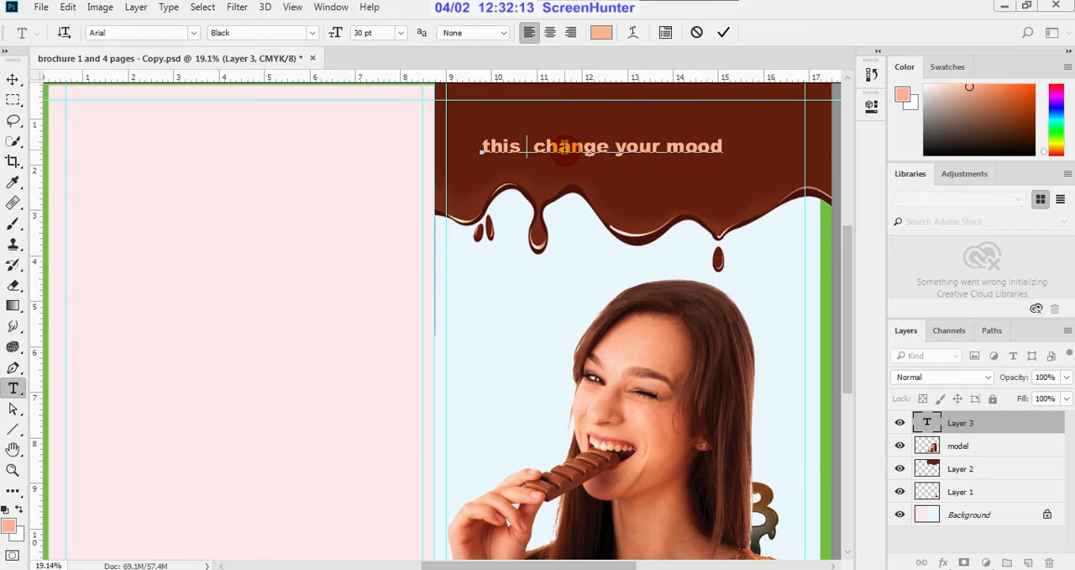
text(tem)
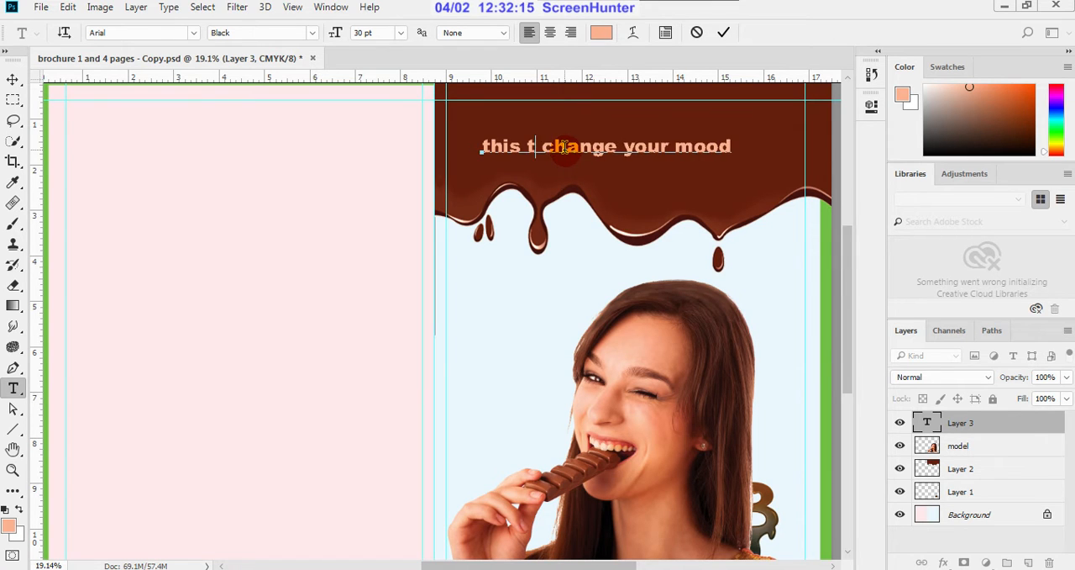
text(pting)
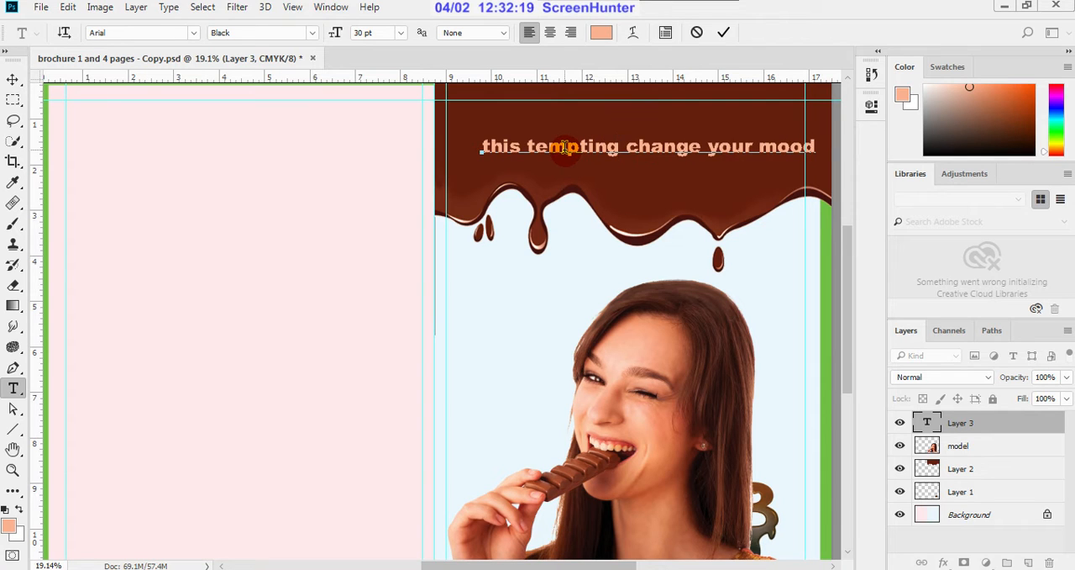
text( tasre)
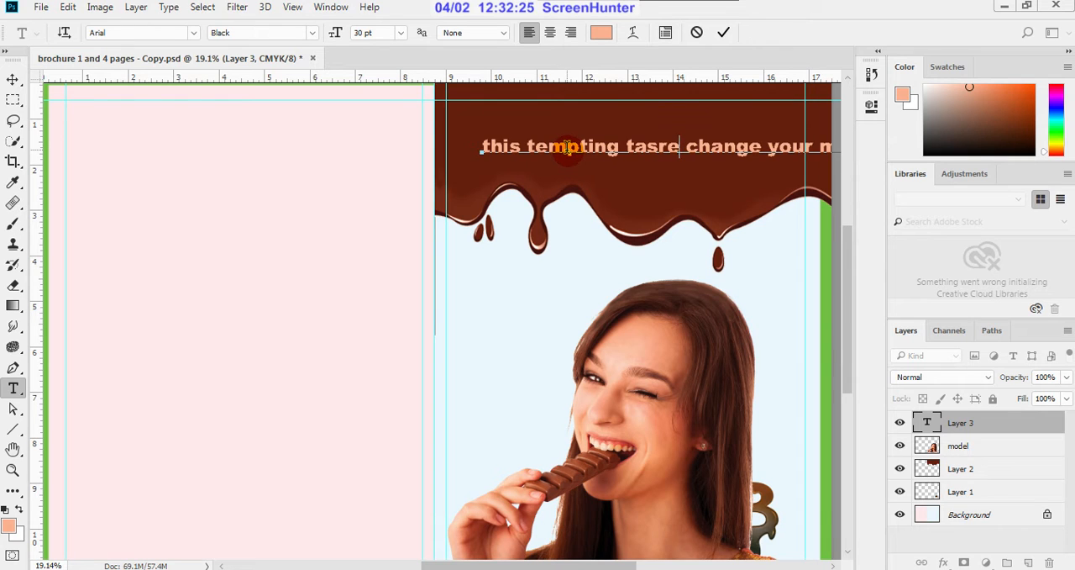
Step: Break the tagline before "change" and insert "can" at the start of the second line
key(Return)
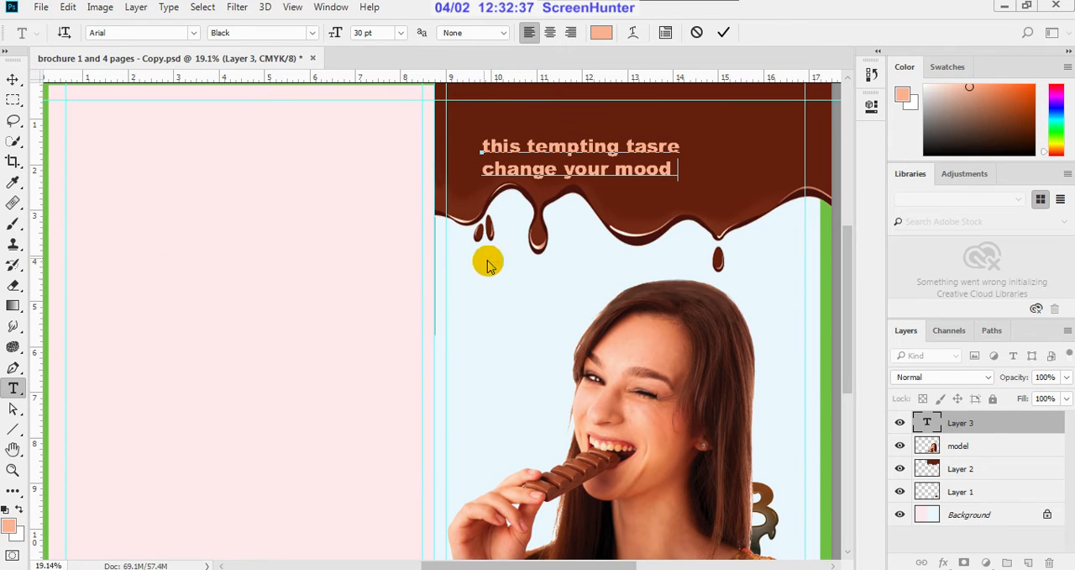
click(485, 174)
text(can)
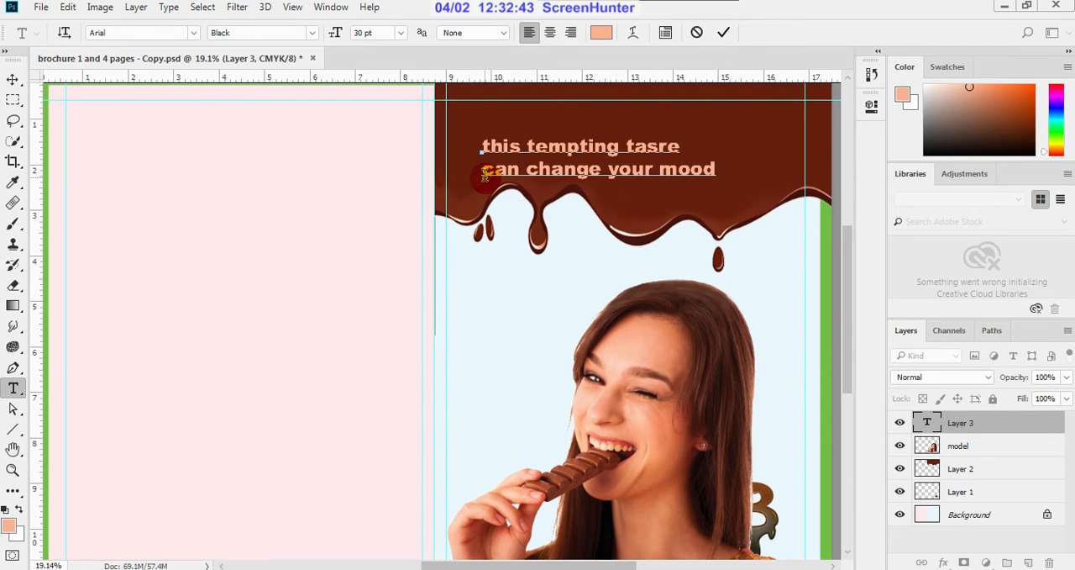
Step: Capitalise the first letter of the tagline's first word so it reads "This"
scroll(503, 145, up, 1)
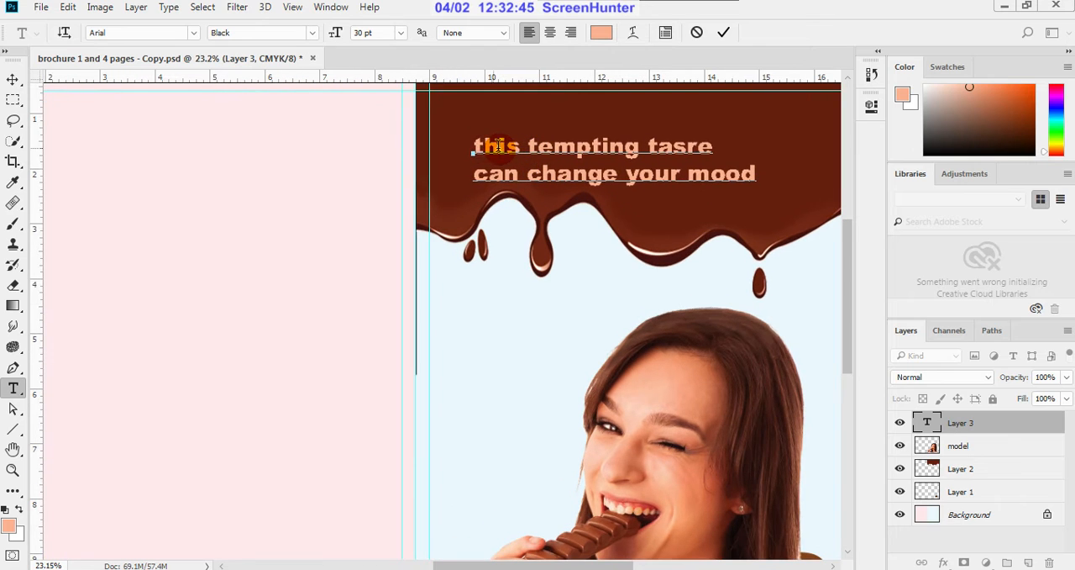
click(485, 146)
key(shift+End)
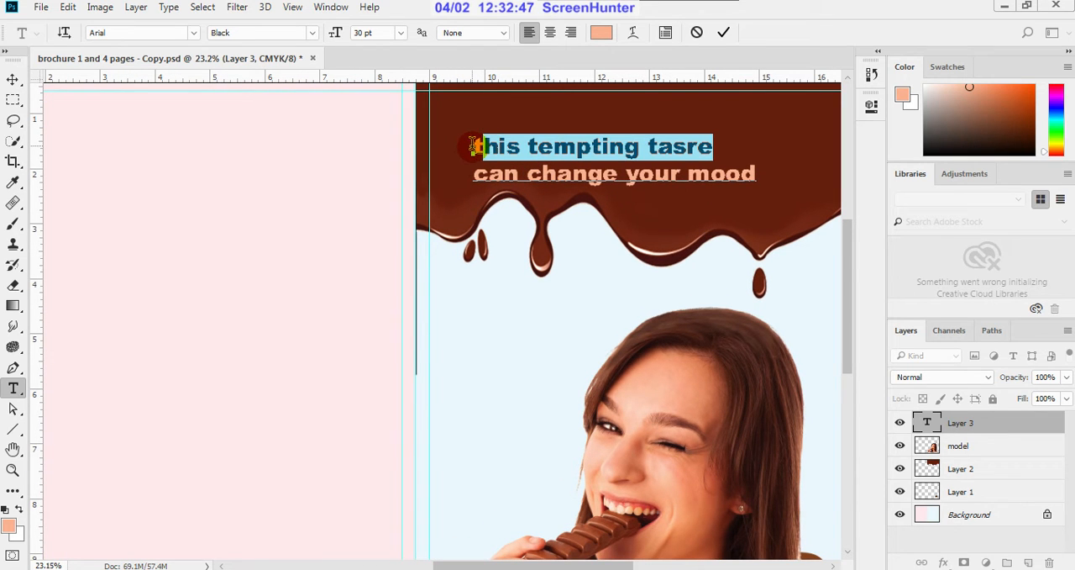
click(482, 147)
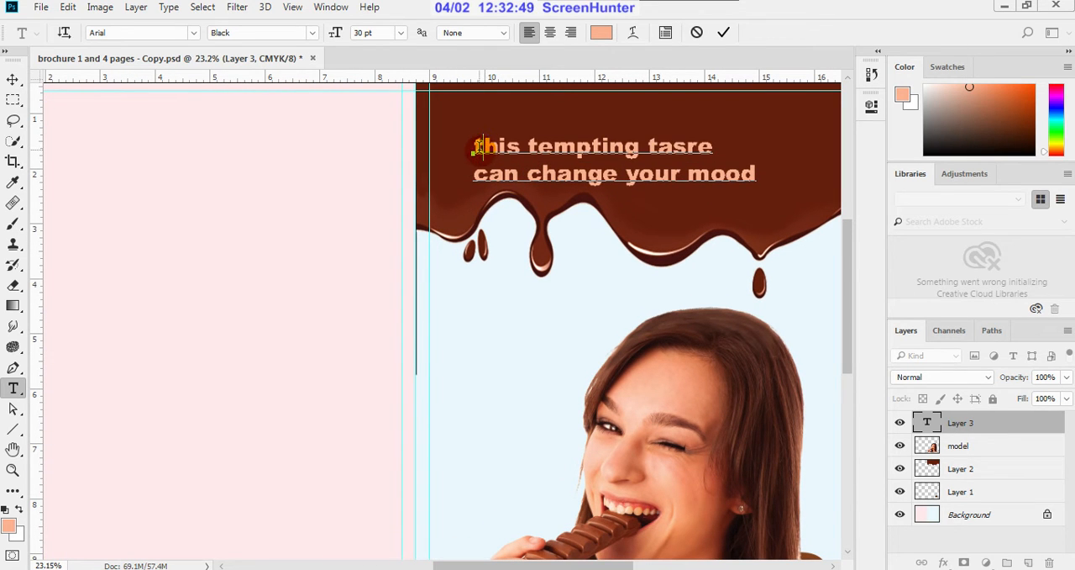
key(shift+Left)
text(T)
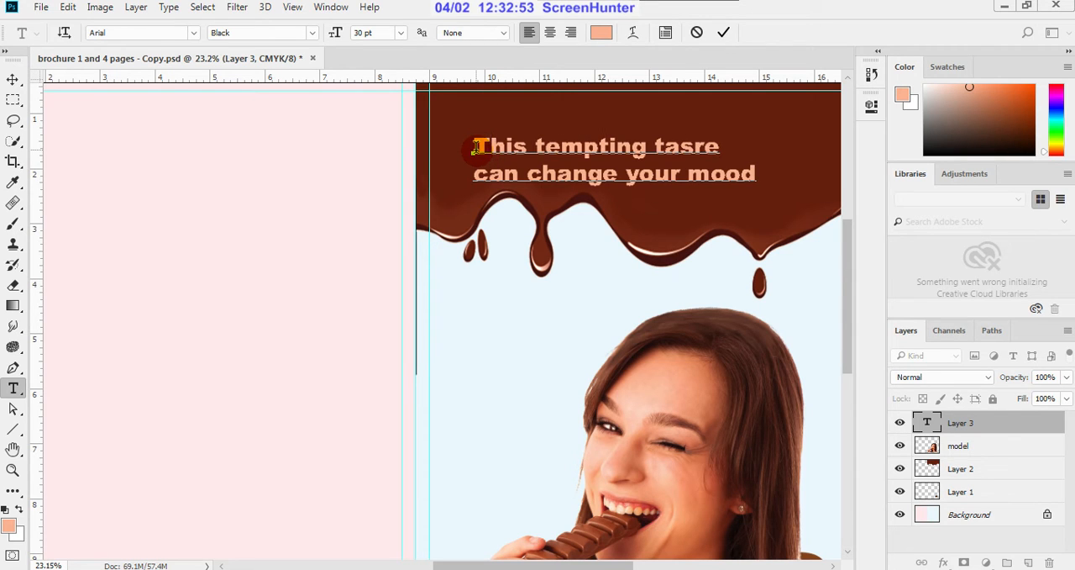
Step: Capitalise the initial letters of the first line's other two words as "Tempting Tasre"
click(557, 151)
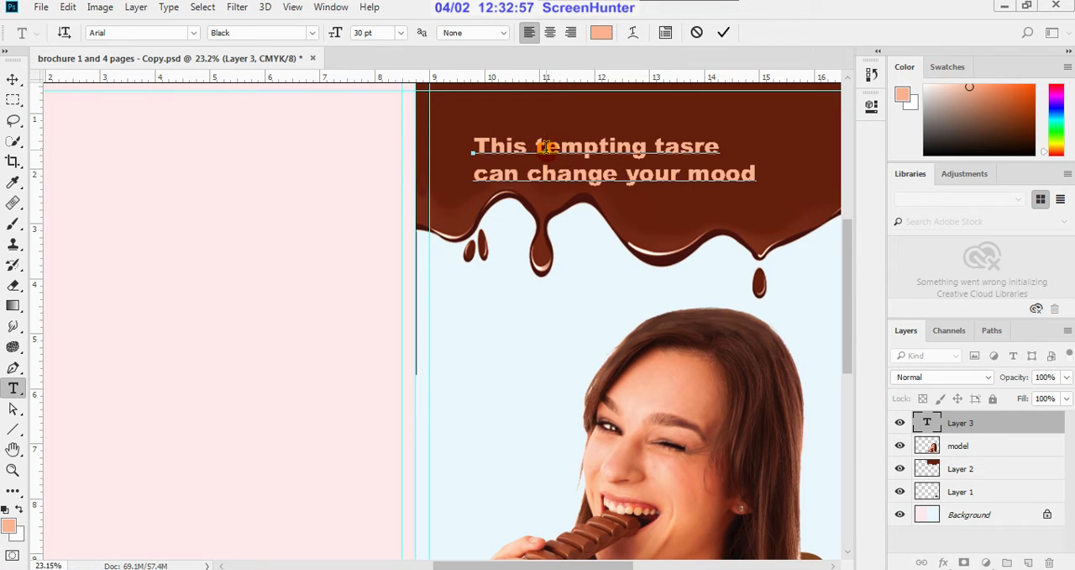
key(Delete)
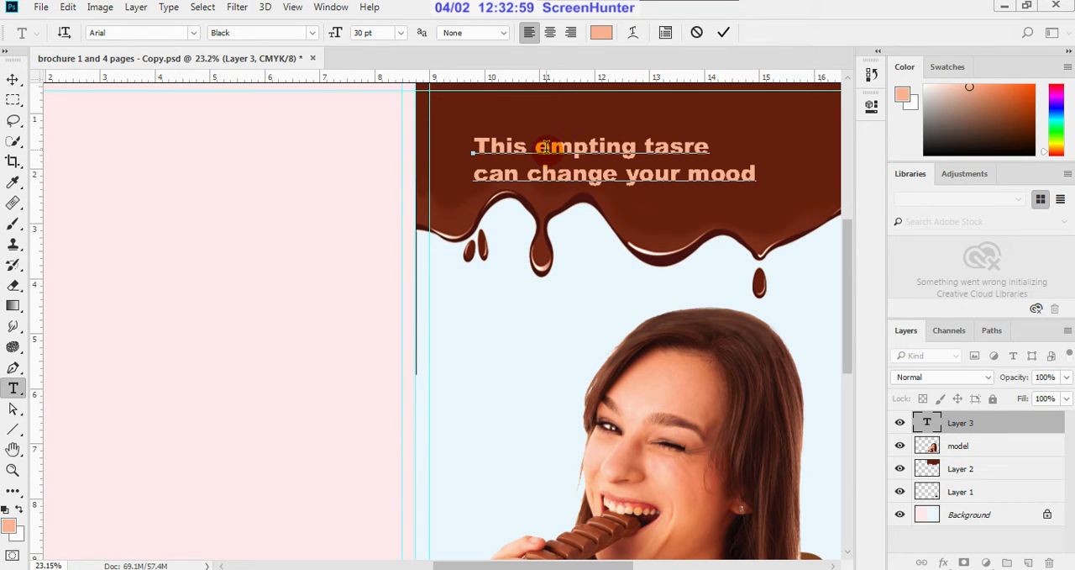
text(T)
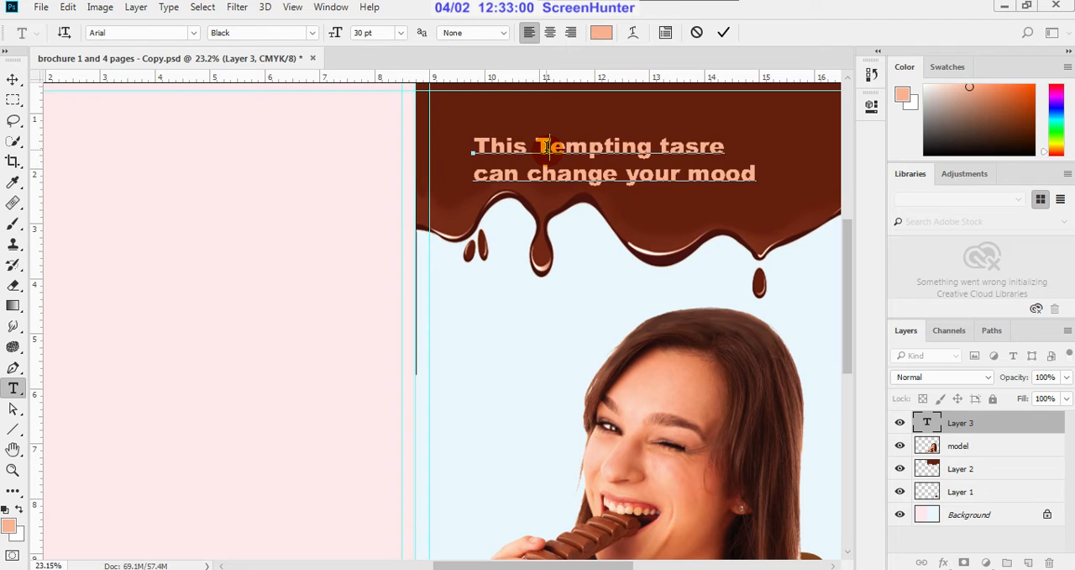
click(671, 148)
key(shift+Left)
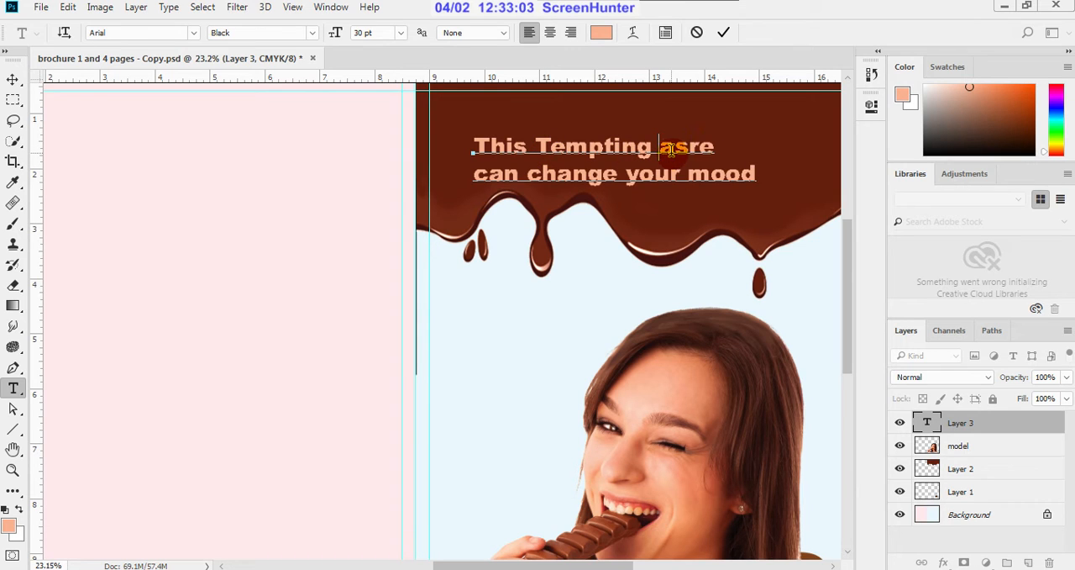
text(T)
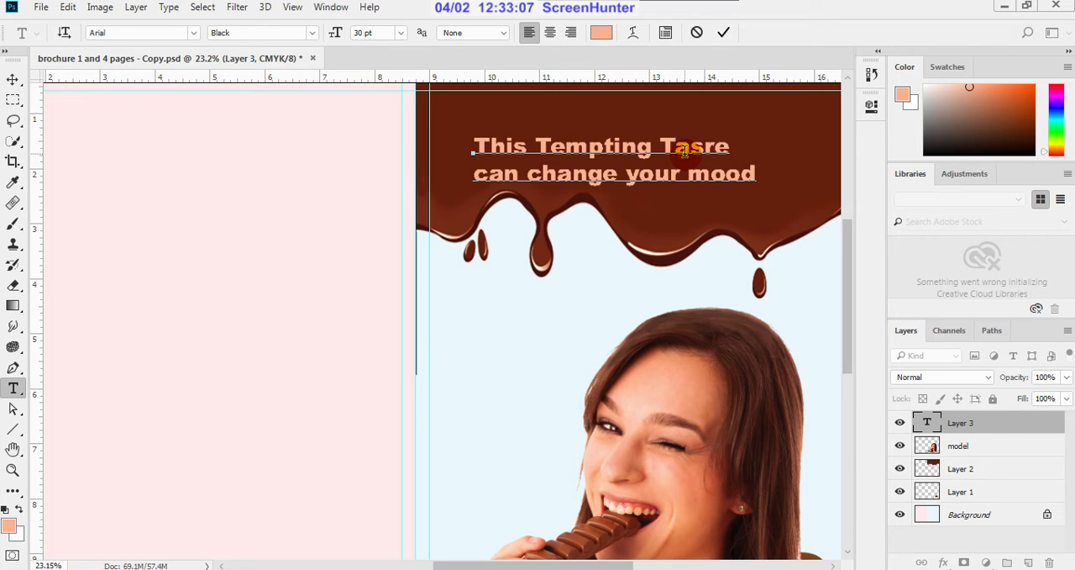
Step: Correct the misspelled last word of the tagline's first line to "Taste", with a capital T
key(BackSpace)
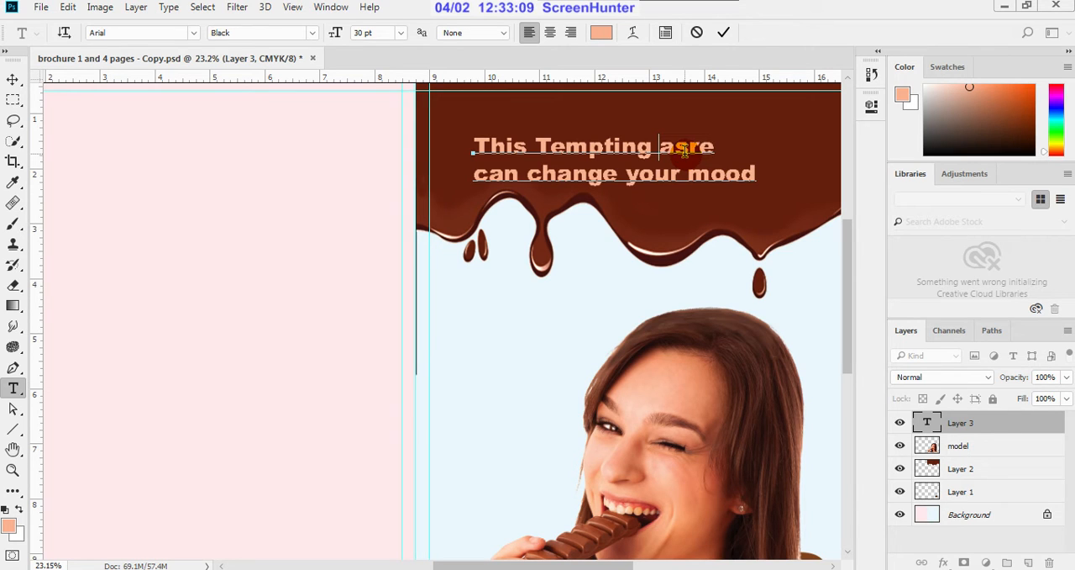
text(t)
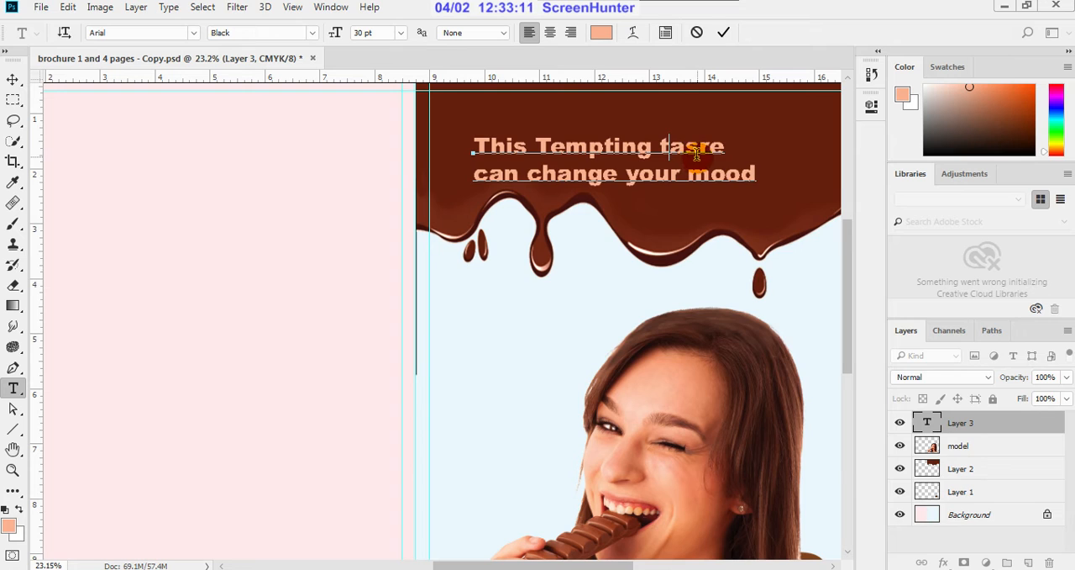
click(709, 148)
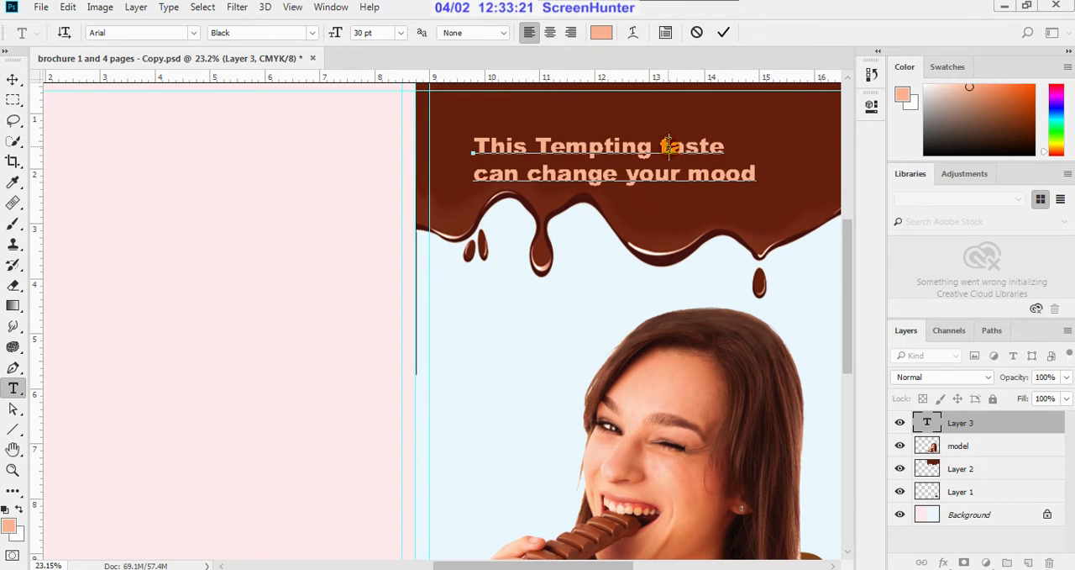
key(Delete)
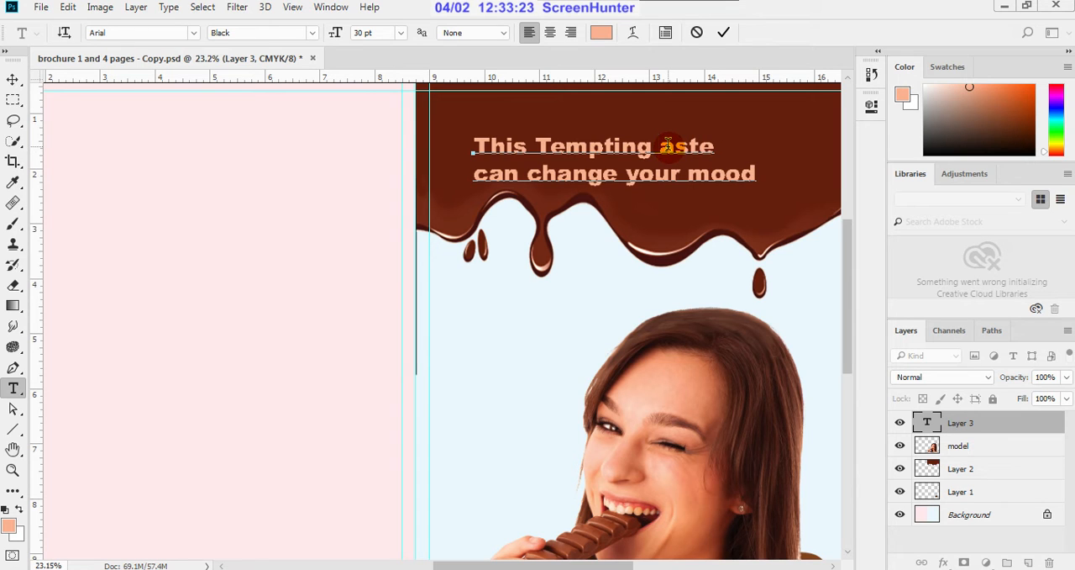
text(t)
key(Delete)
text(T)
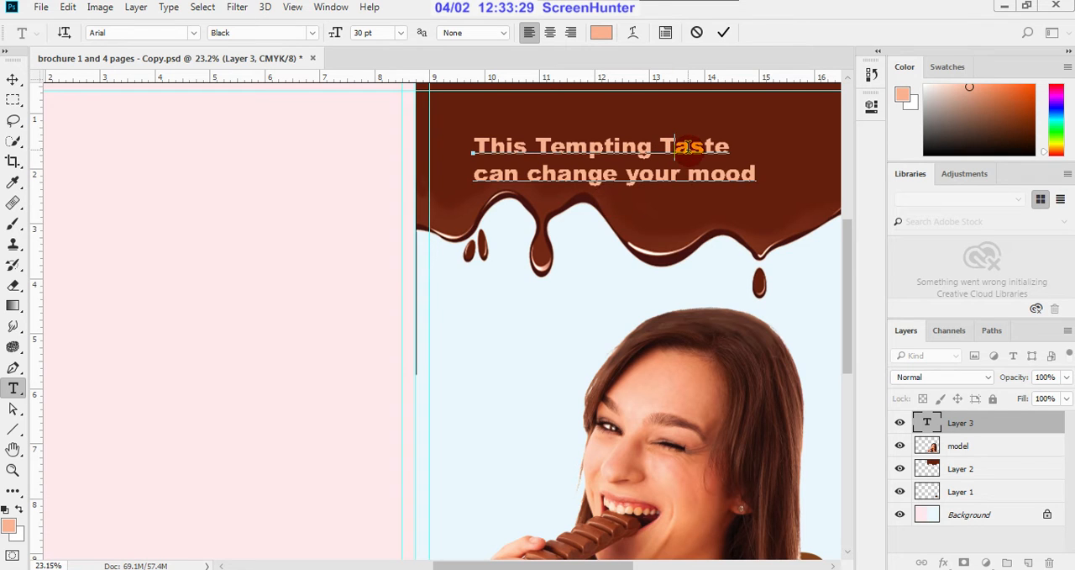
Step: Capitalise the first two words of the tagline's second line as "Can Change"
click(488, 181)
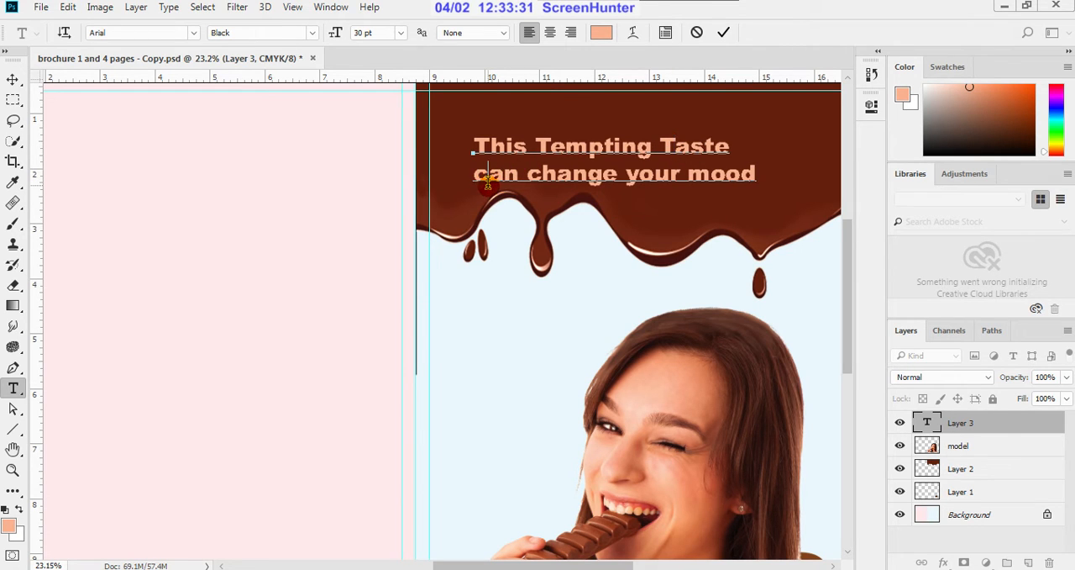
key(BackSpace)
text(C)
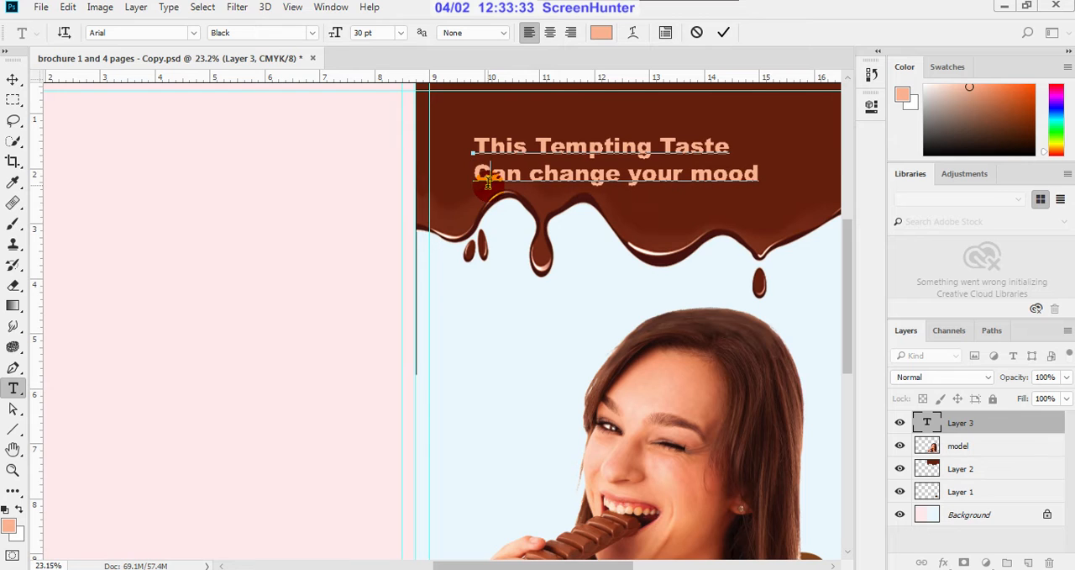
click(543, 179)
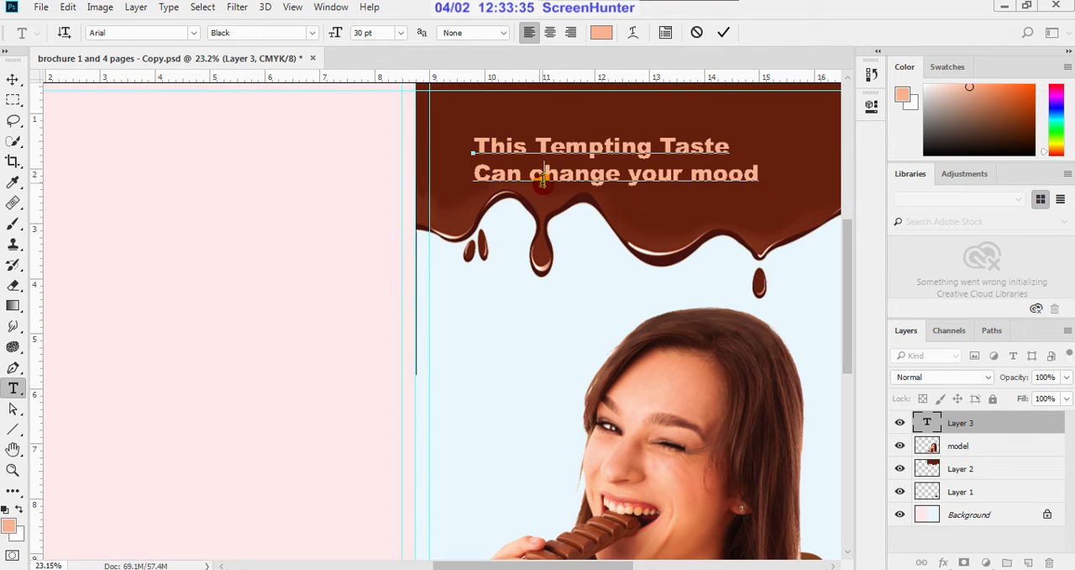
key(BackSpace)
text(C)
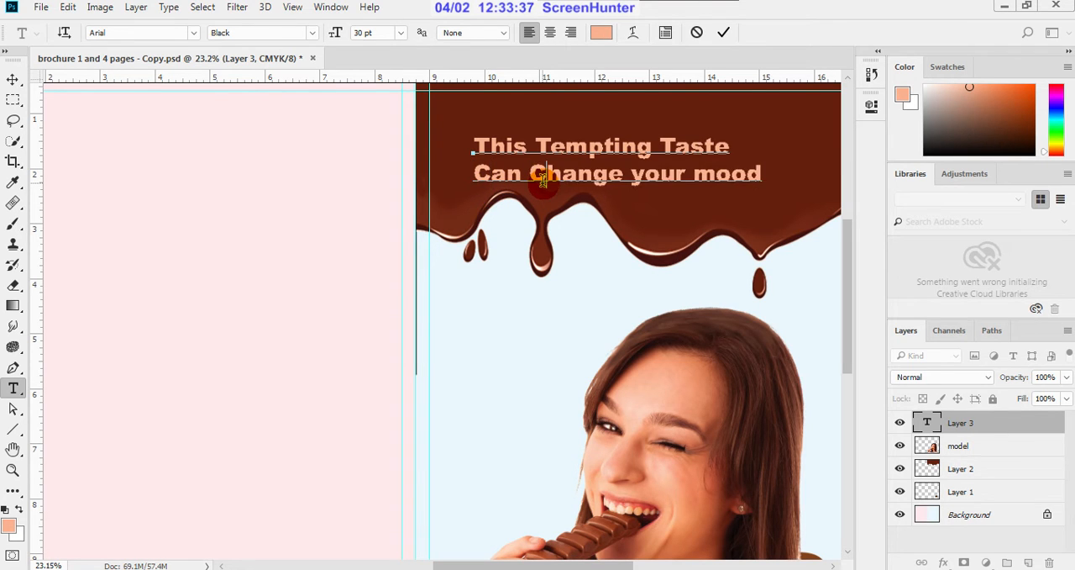
Step: Capitalise the tagline's last two words as "Your Mood" and commit the text edit
click(643, 178)
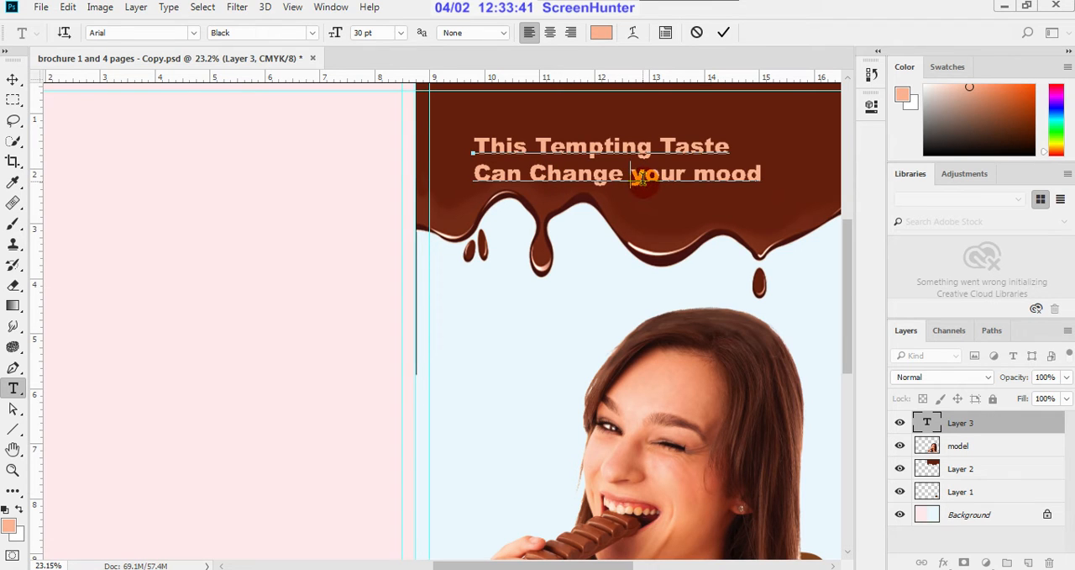
key(Delete)
text(Y)
click(716, 178)
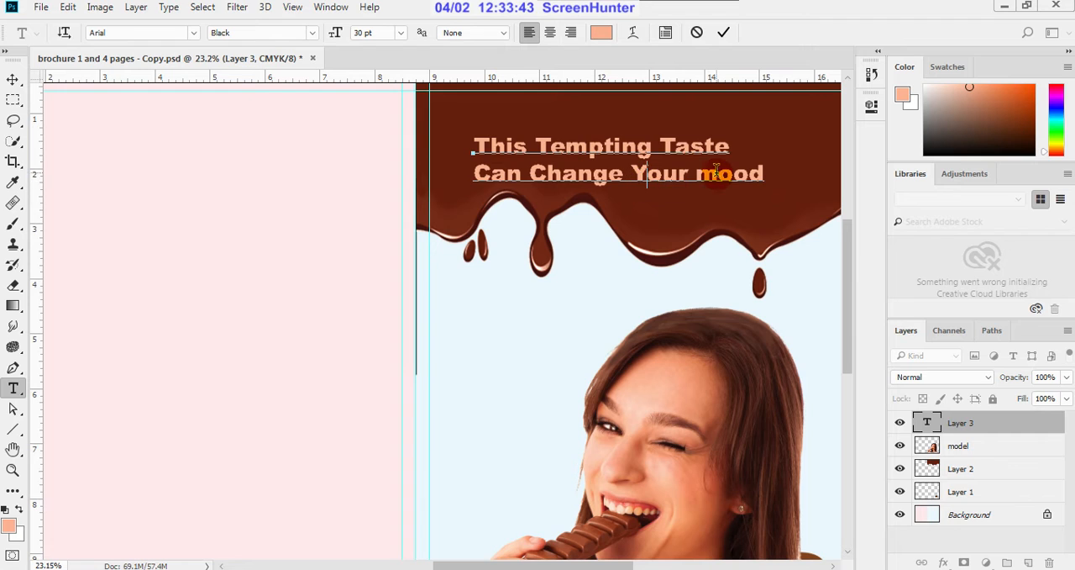
key(BackSpace)
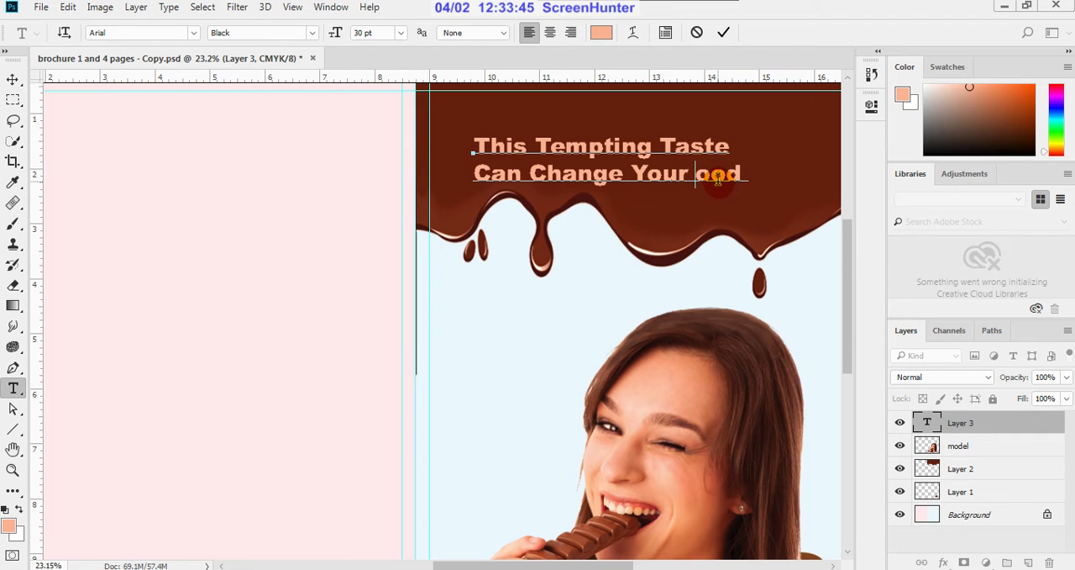
text(M)
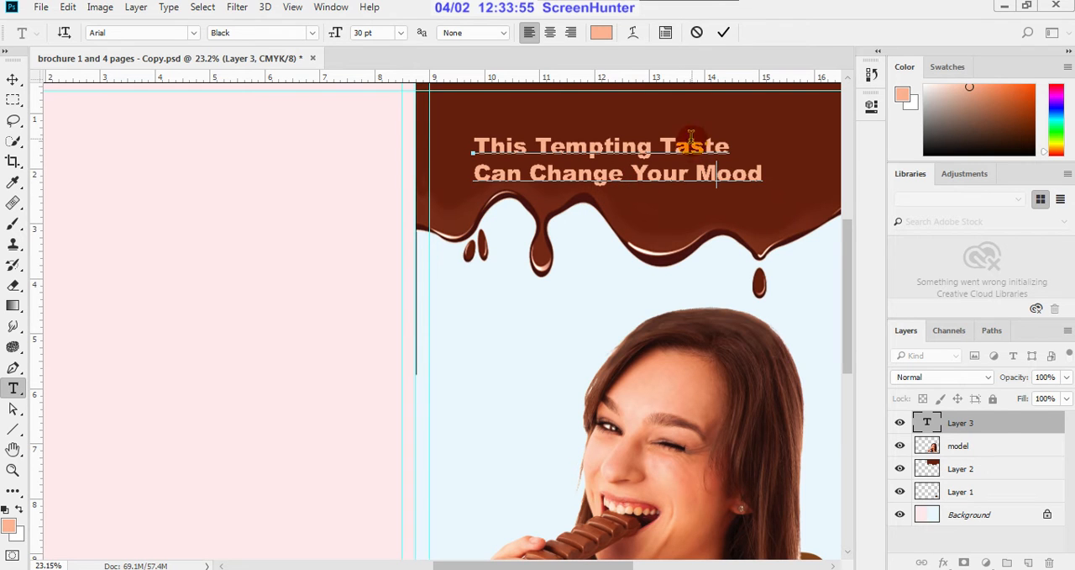
click(724, 33)
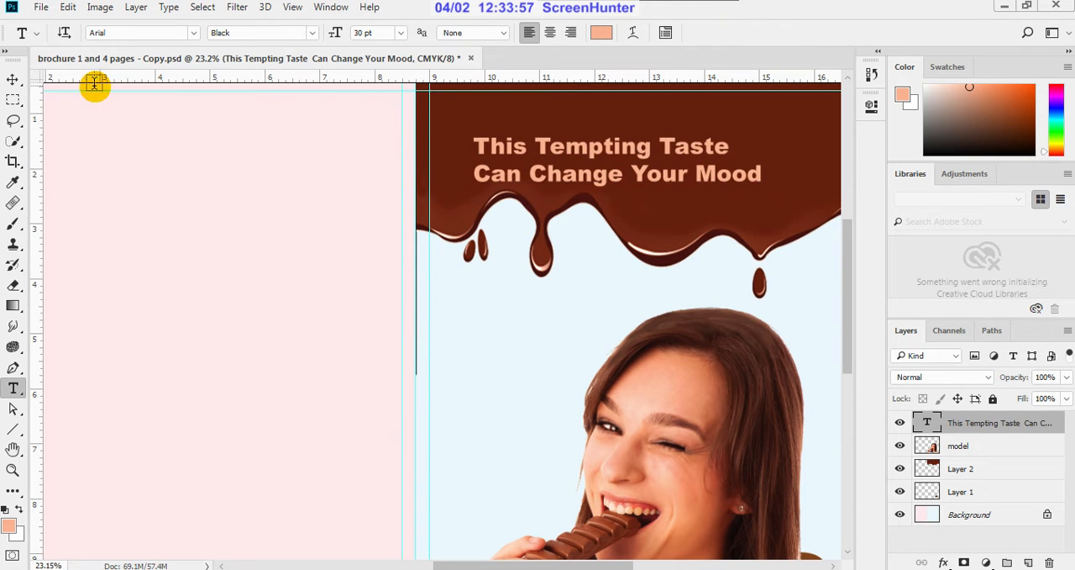
Step: Move the tagline up and to the right so it sits roughly centred across the front cover's chocolate area
click(12, 79)
click(177, 241)
scroll(315, 362, down, 6)
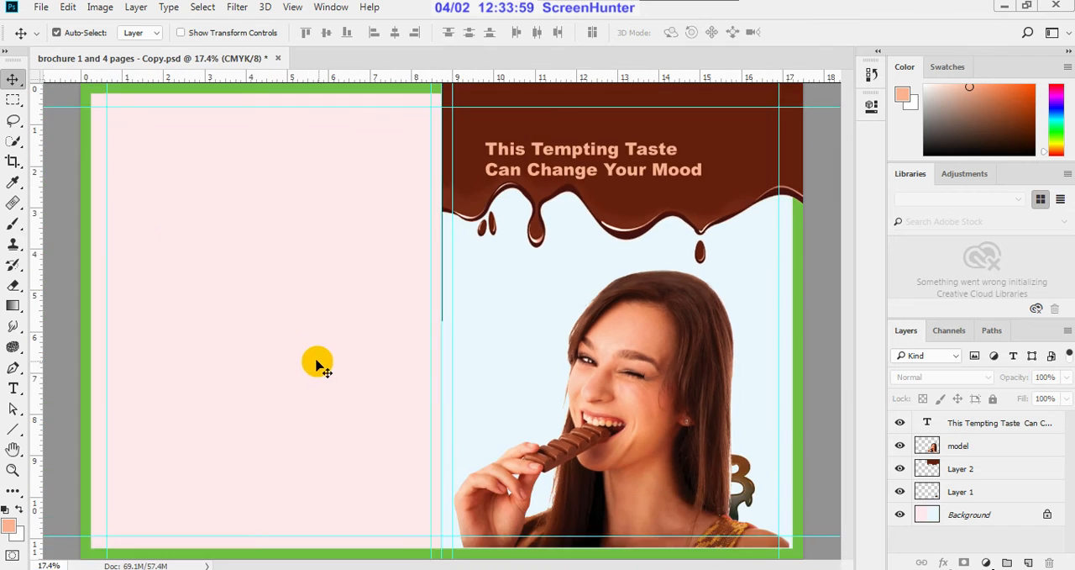
scroll(600, 198, up, 2)
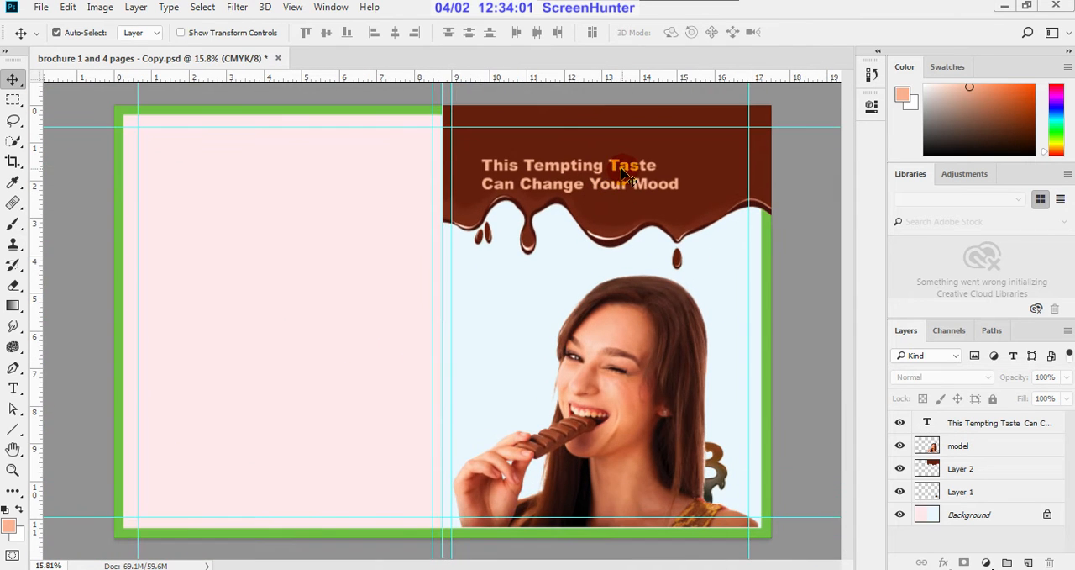
drag(623, 171, 655, 153)
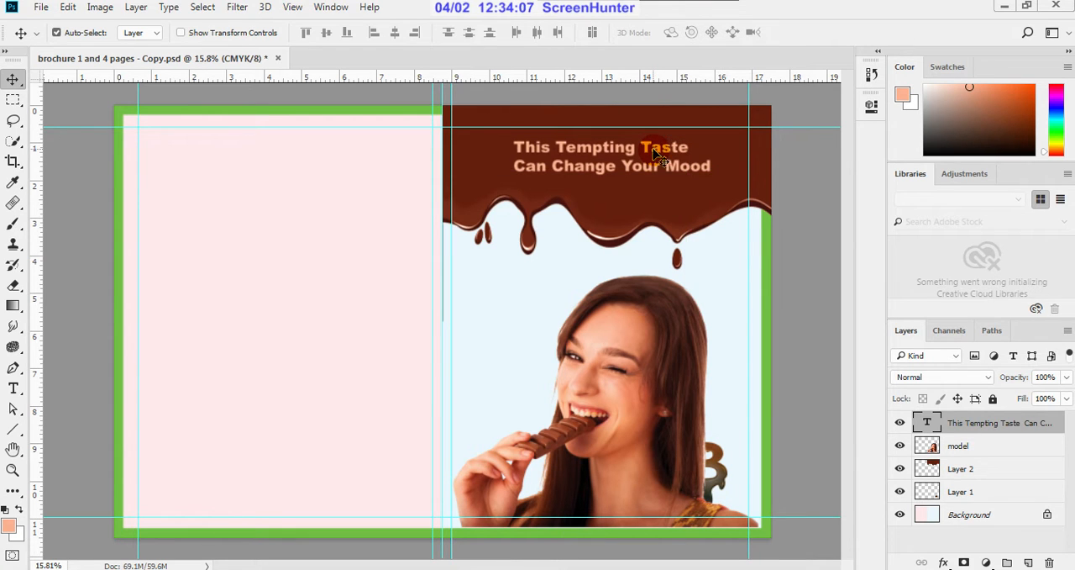
Step: Free-transform the chocolate drip layer, lowering its top edge to about 95.48% height to expose the green border above it
scroll(634, 92, up, 2)
scroll(612, 191, down, 2)
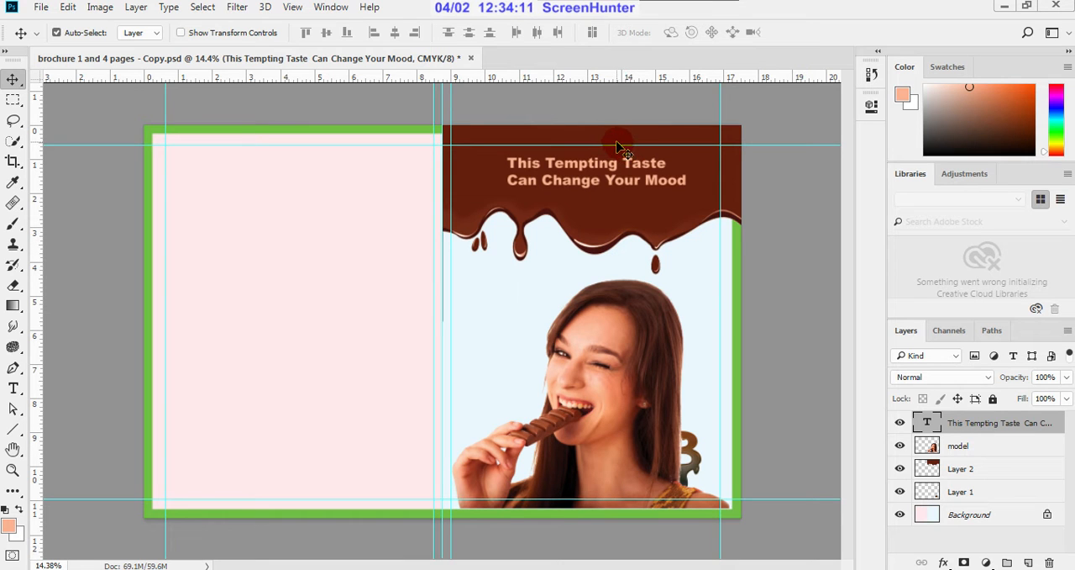
scroll(639, 122, up, 2)
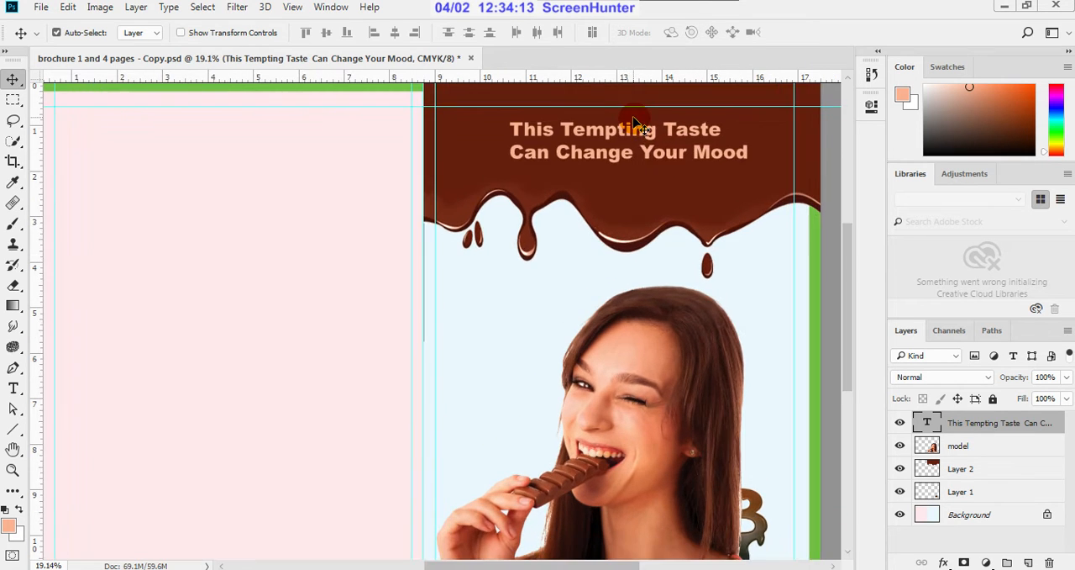
drag(845, 260, 841, 212)
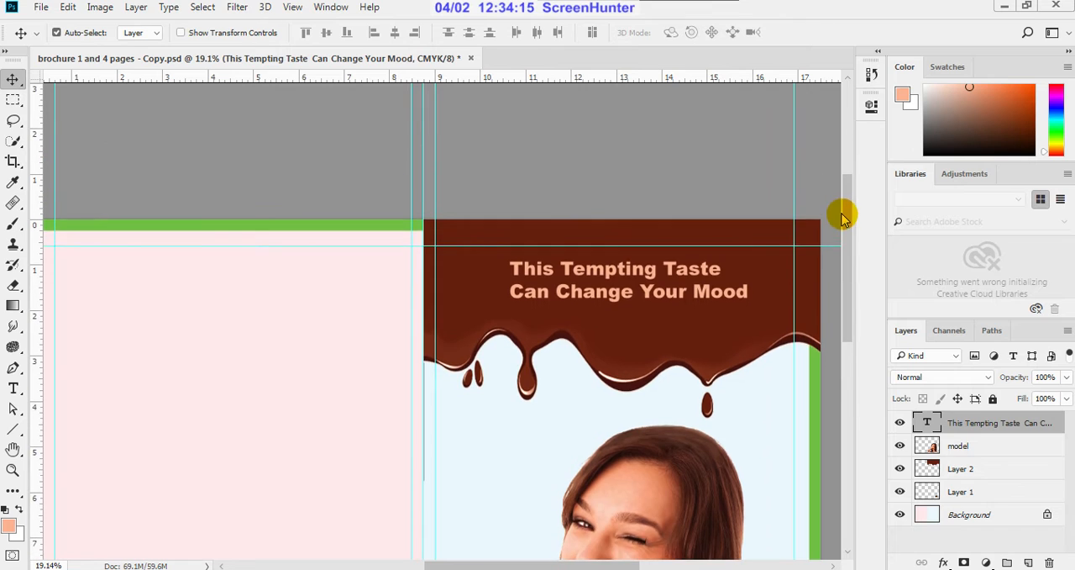
scroll(625, 277, up, 1)
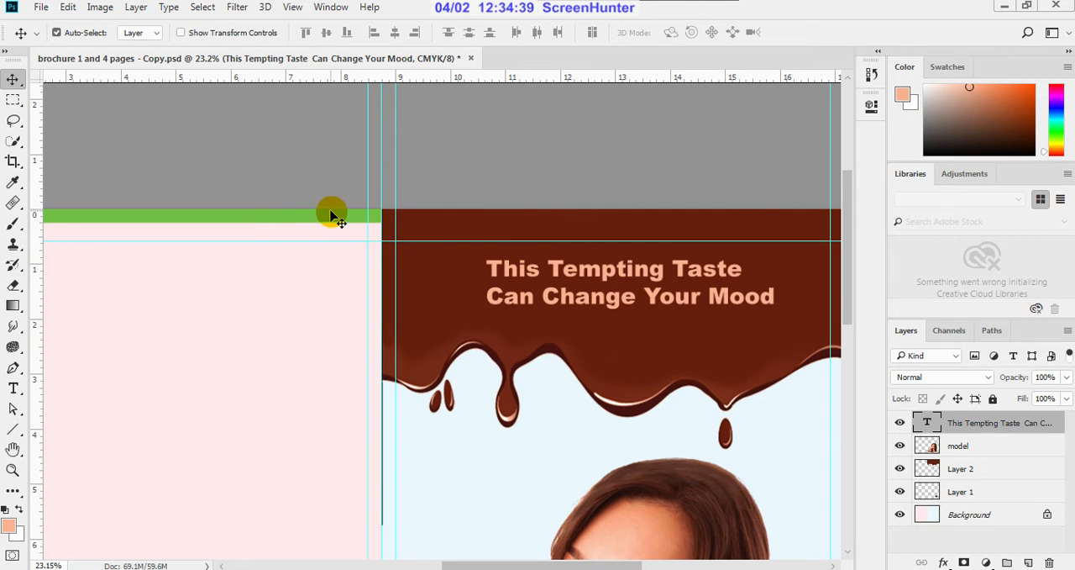
scroll(422, 231, up, 1)
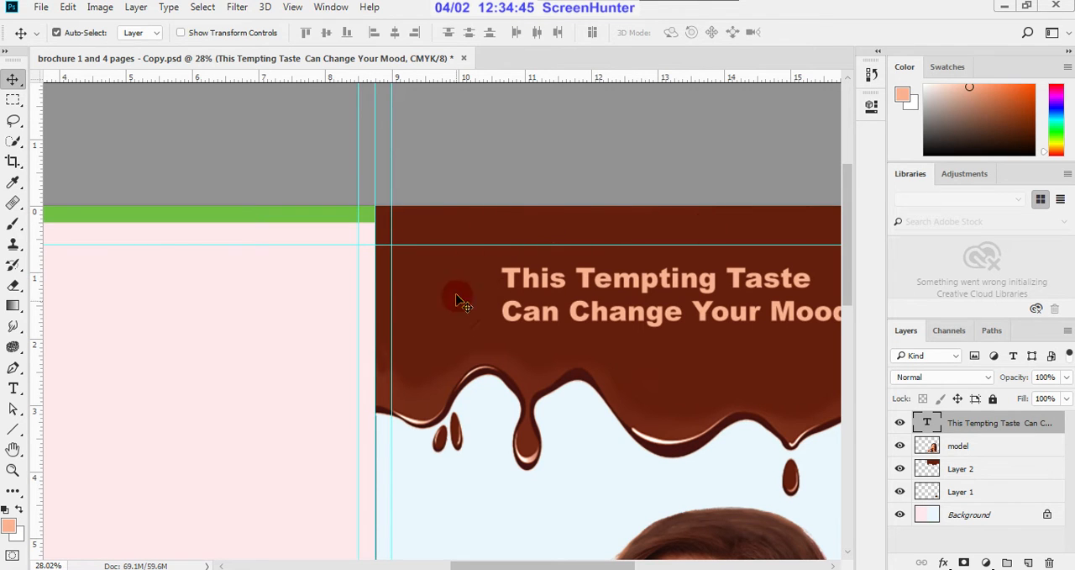
scroll(437, 293, down, 2)
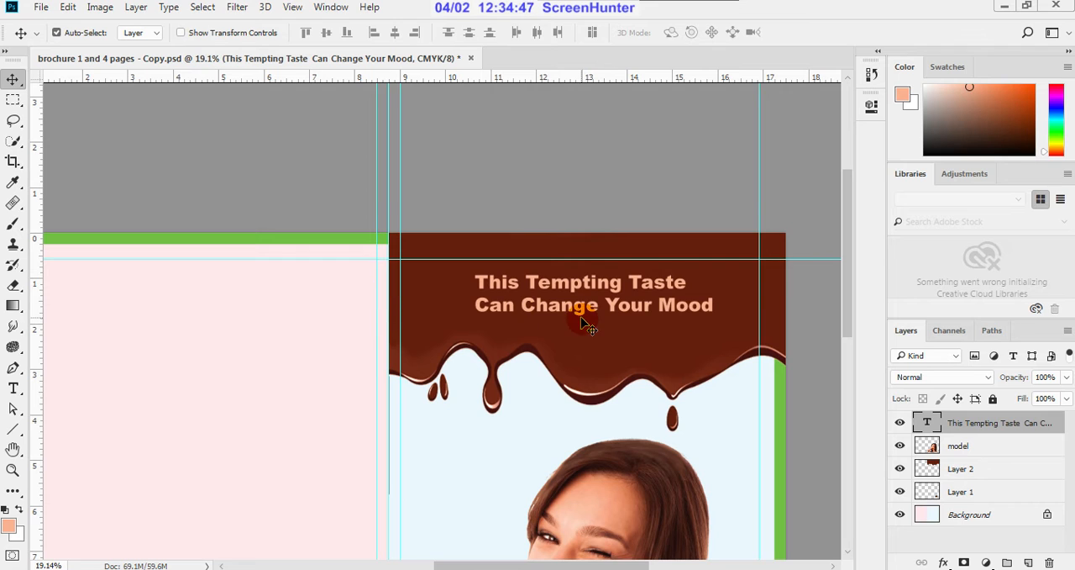
click(611, 348)
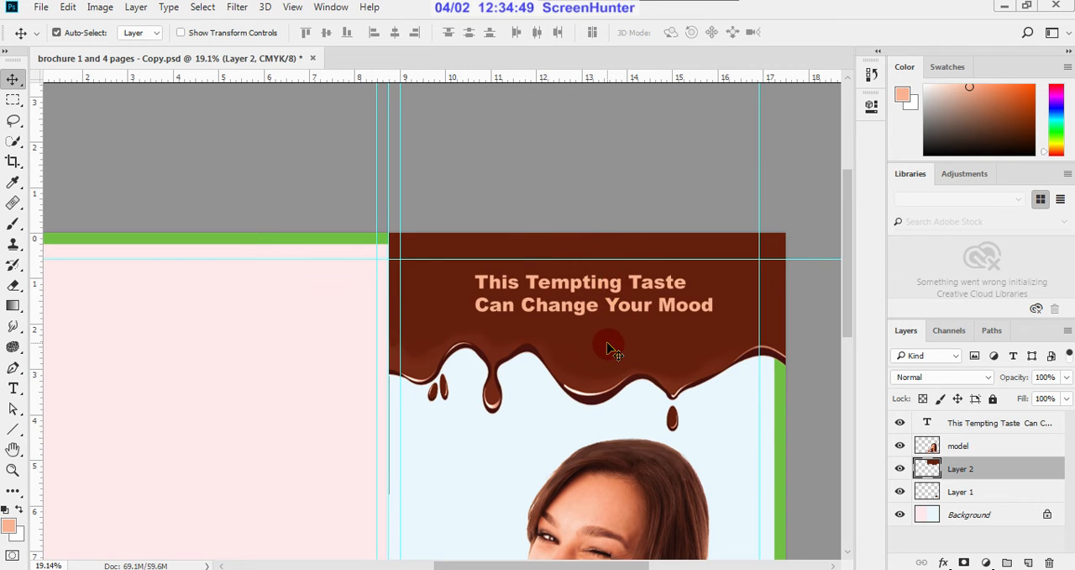
key(ctrl+t)
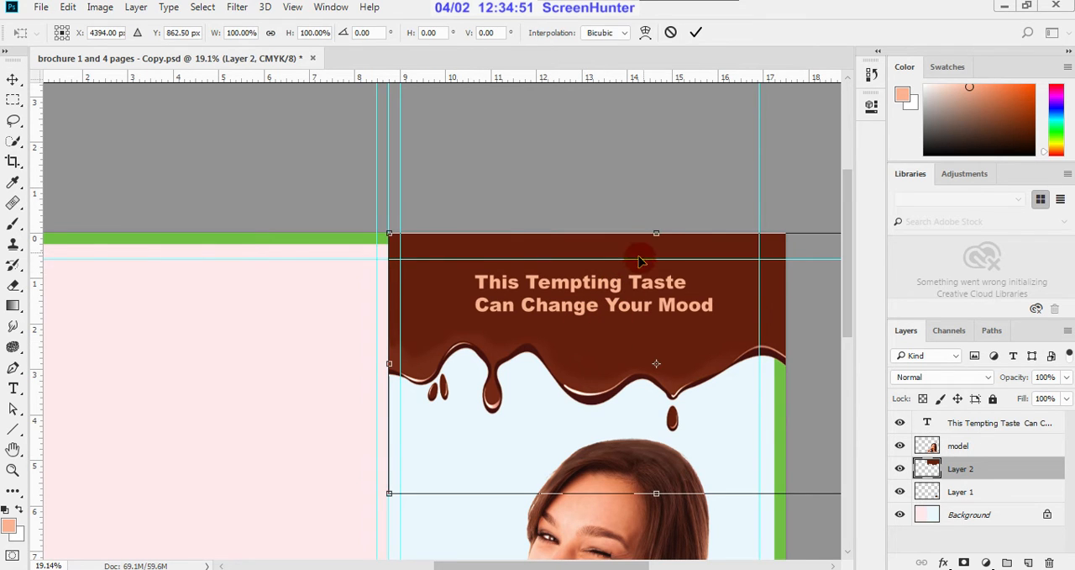
scroll(669, 237, up, 1)
scroll(668, 236, up, 1)
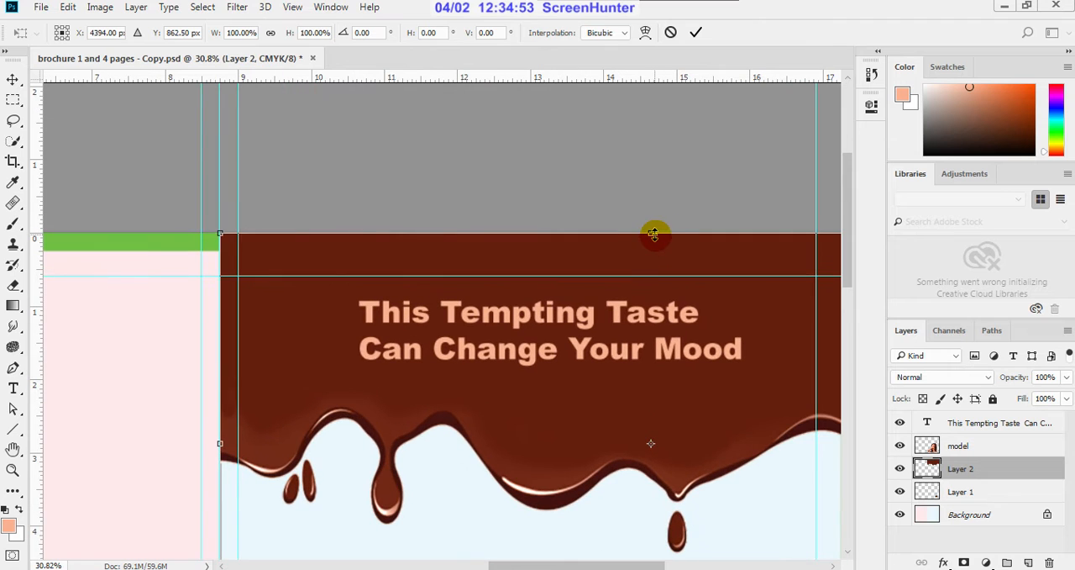
drag(652, 240, 653, 253)
scroll(646, 244, up, 3)
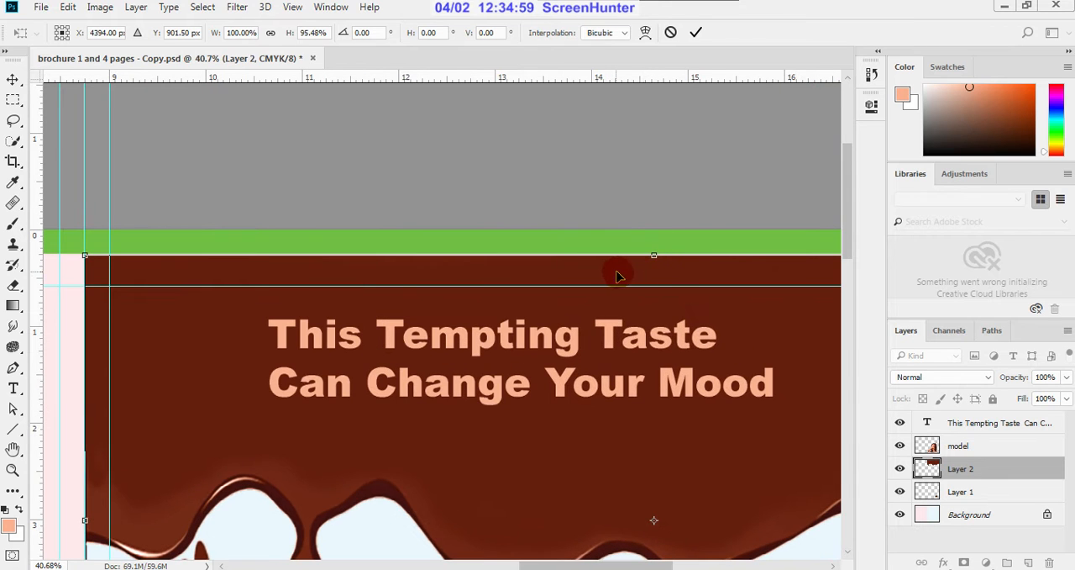
Step: Raise the drip's top edge slightly to meet the green border, at 95.71% height, and apply the transform
scroll(648, 247, up, 3)
scroll(650, 250, up, 3)
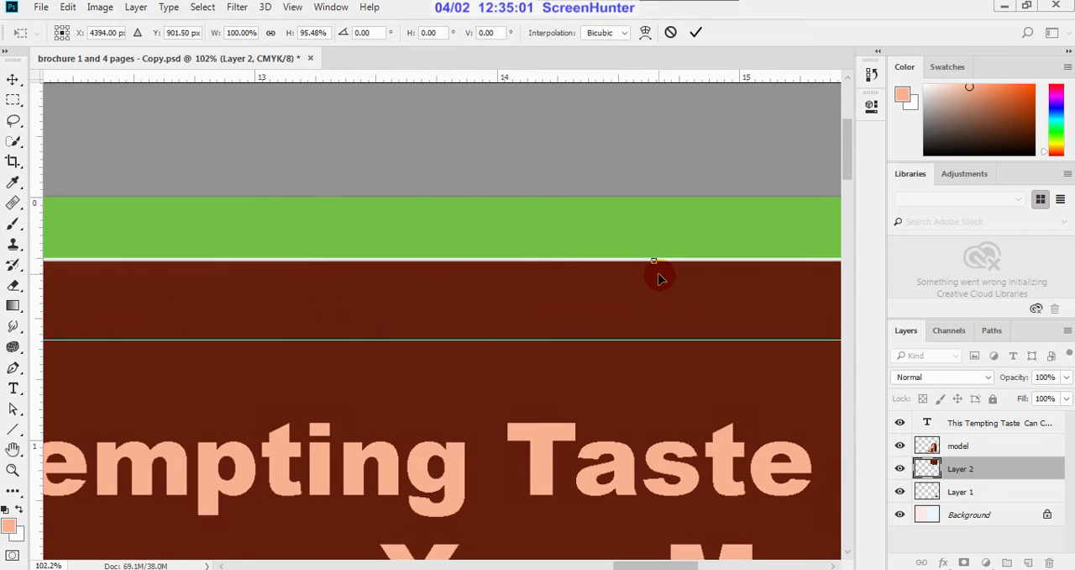
scroll(656, 271, up, 2)
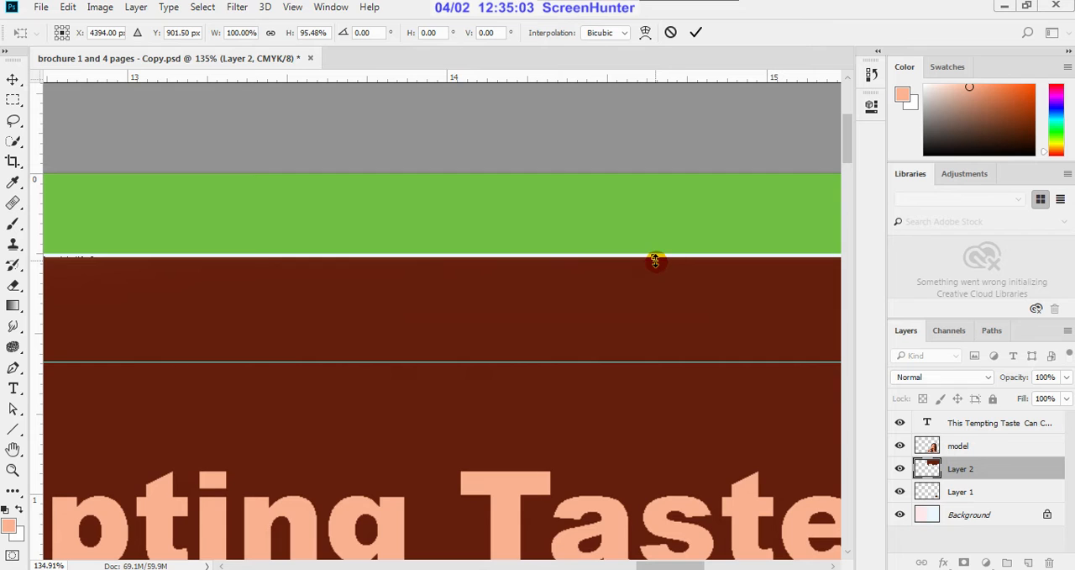
drag(657, 258, 655, 254)
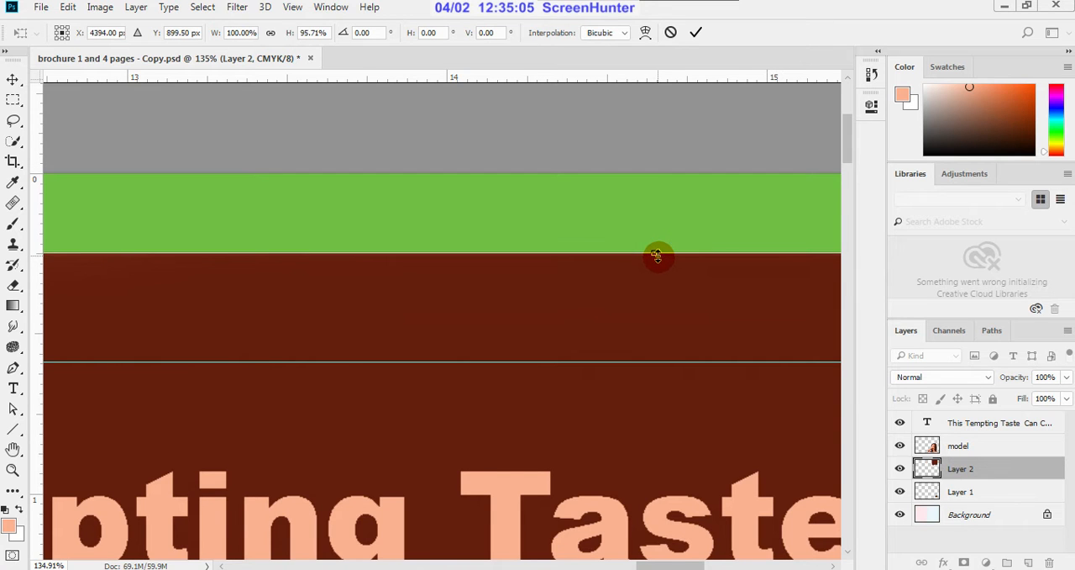
scroll(655, 254, down, 5)
scroll(667, 260, down, 2)
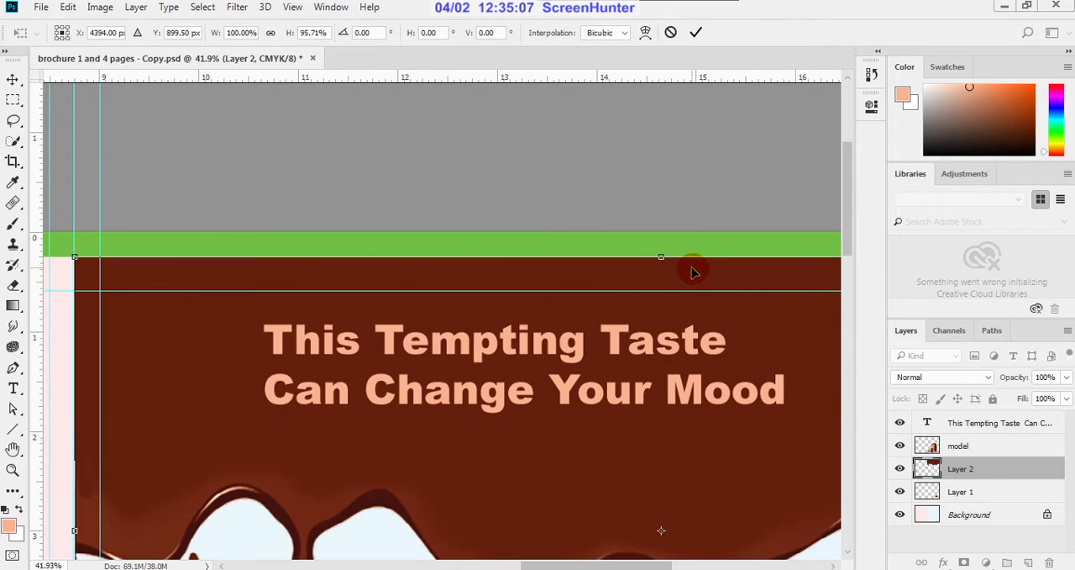
click(695, 33)
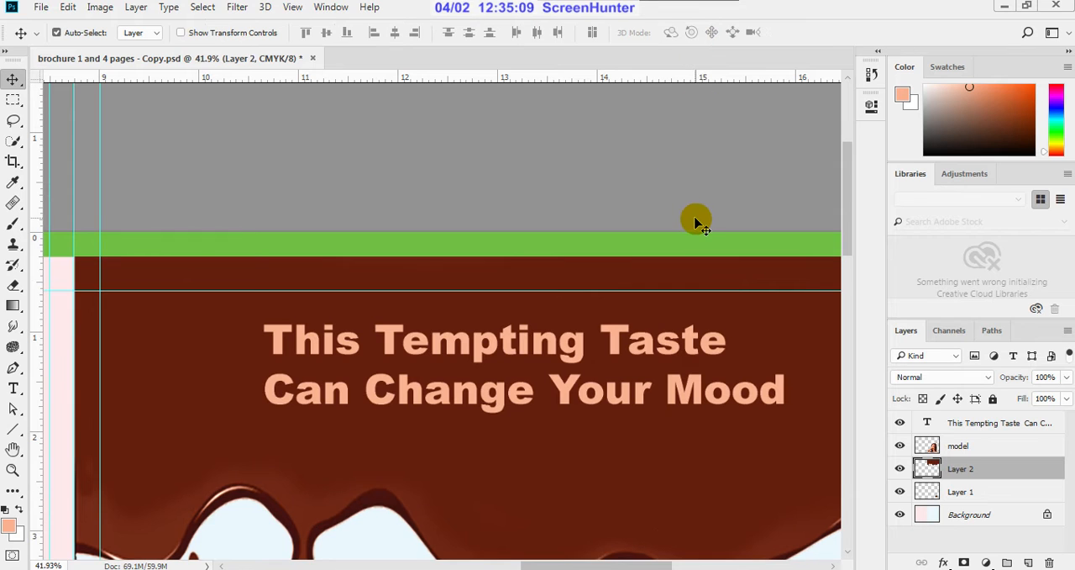
scroll(694, 219, down, 5)
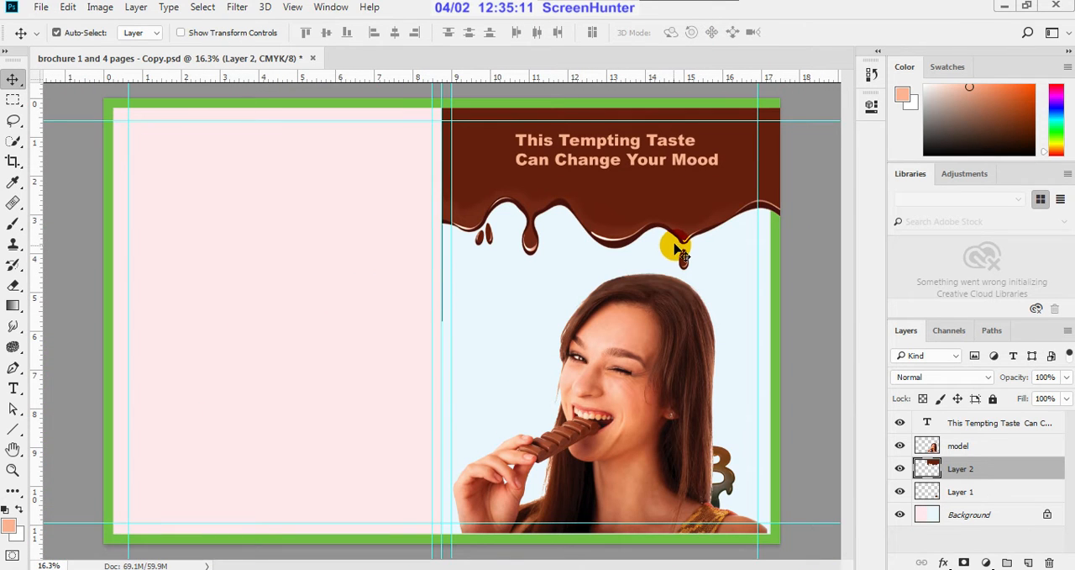
scroll(655, 336, down, 2)
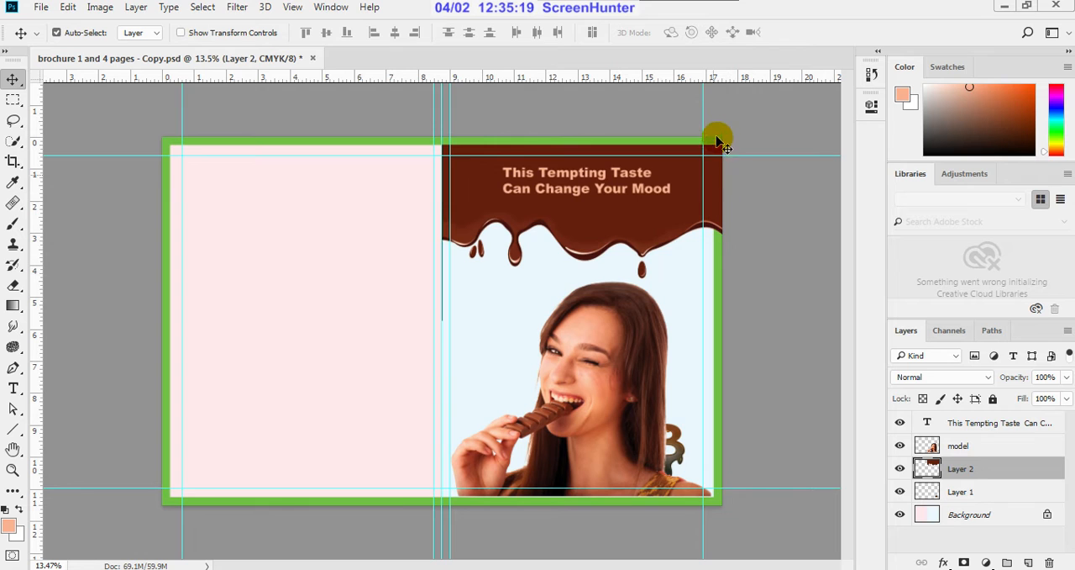
scroll(728, 137, up, 2)
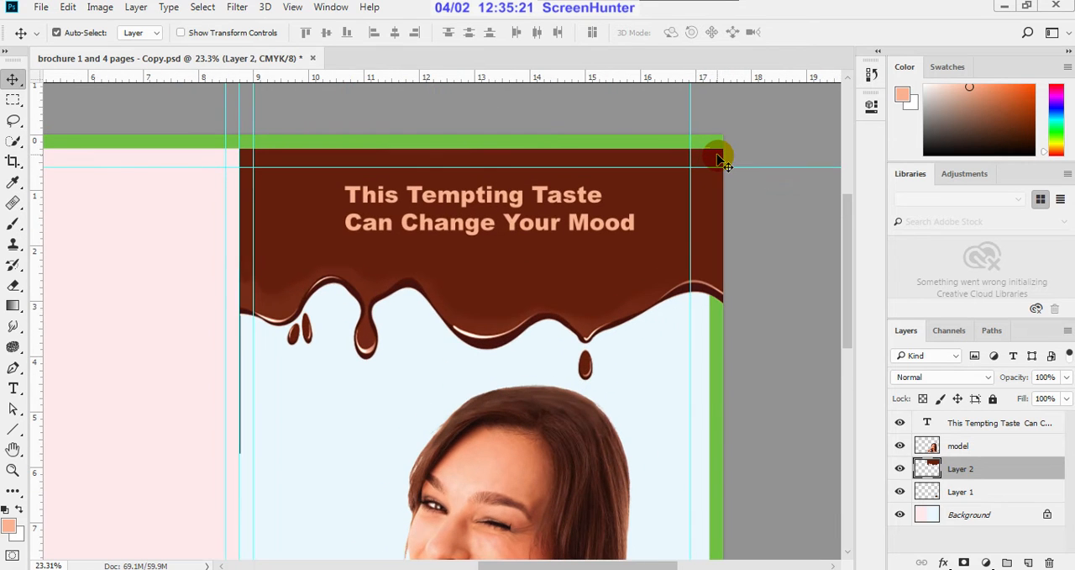
key(ctrl)
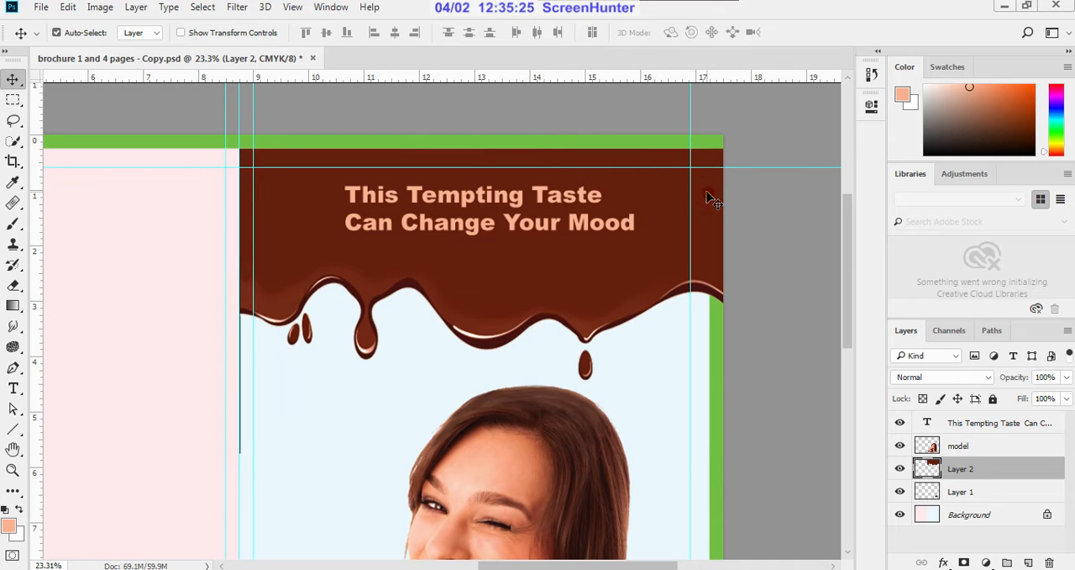
Step: Free-transform the chocolate drip layer, pulling its right edge in to the canvas edge at 74.19% width
key(ctrl)
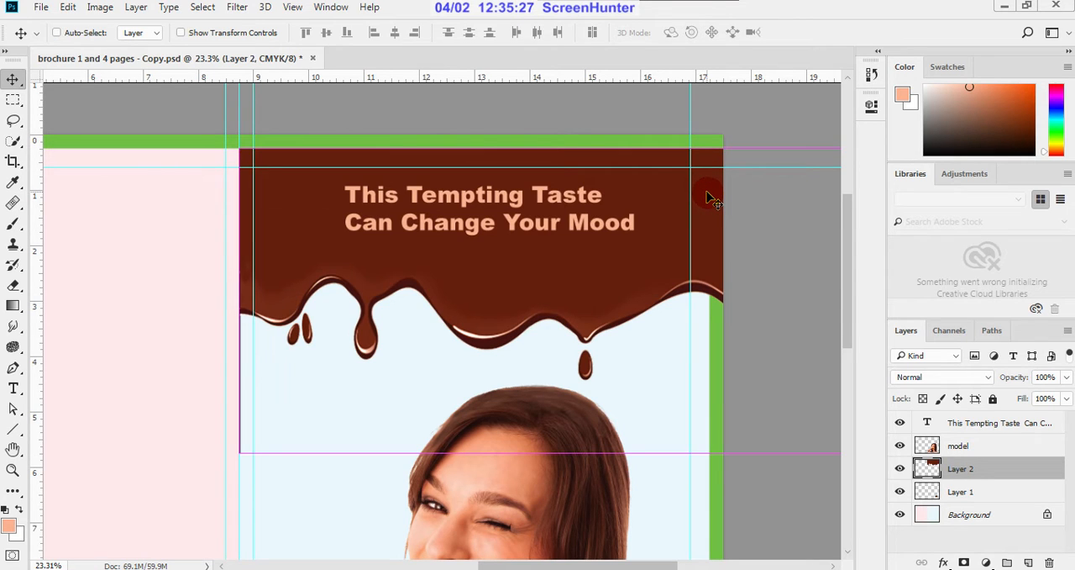
key(ctrl+t)
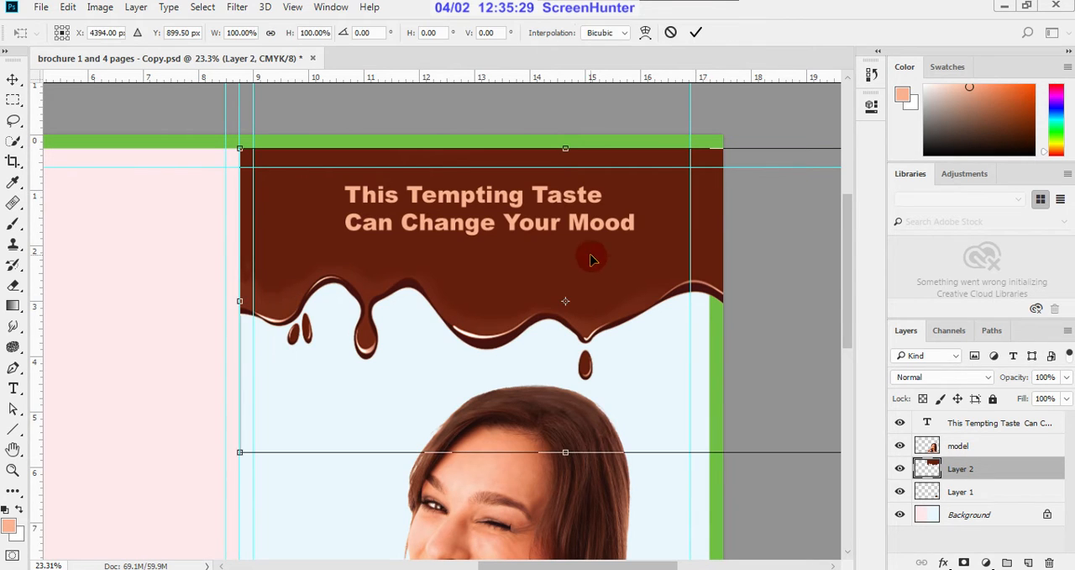
scroll(580, 258, down, 3)
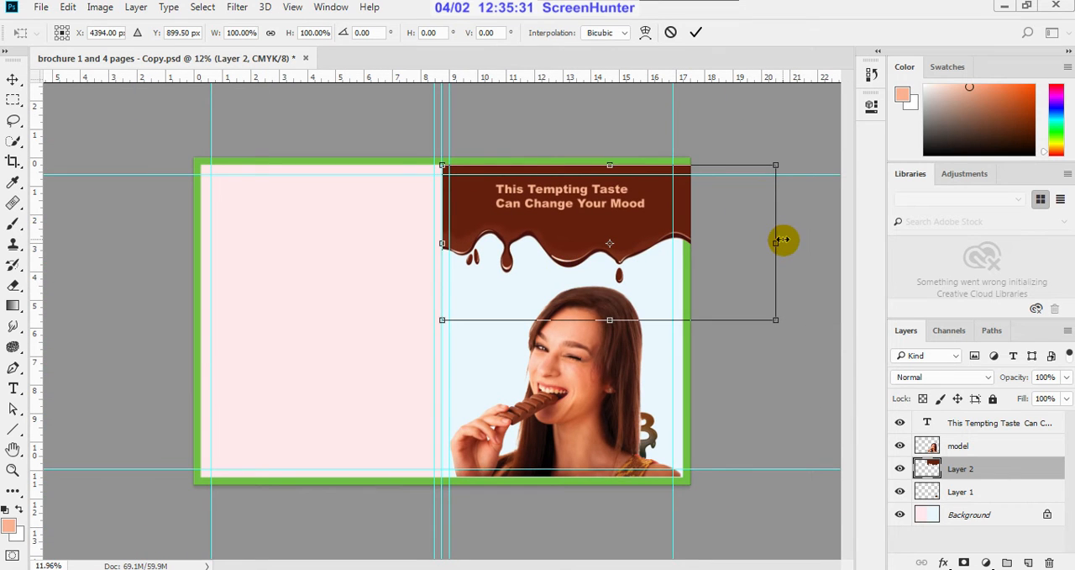
drag(778, 241, 693, 241)
Step: Narrow the drip to 72.10% width so its right edge meets the inner edge of the green border
scroll(701, 235, up, 2)
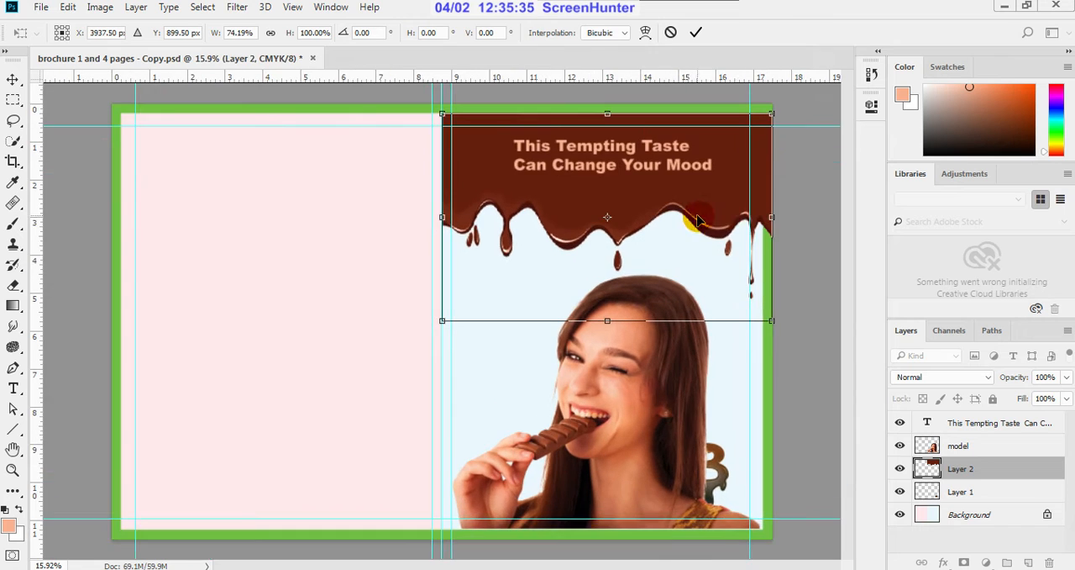
scroll(790, 214, up, 1)
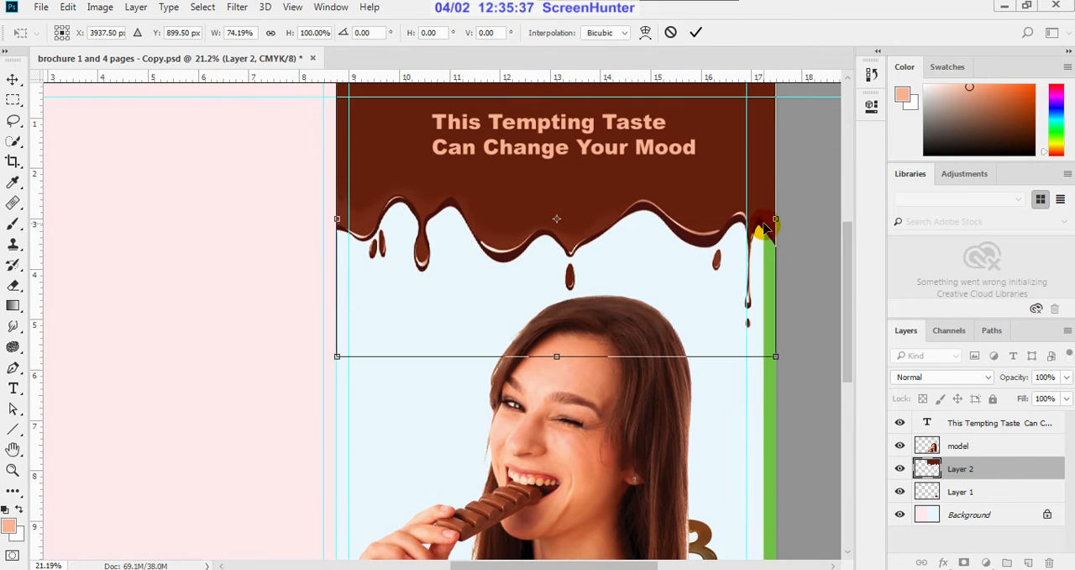
mouse_move(778, 219)
mouse_down()
mouse_move(761, 218)
mouse_move(773, 217)
mouse_up()
scroll(785, 205, up, 2)
scroll(785, 205, up, 7)
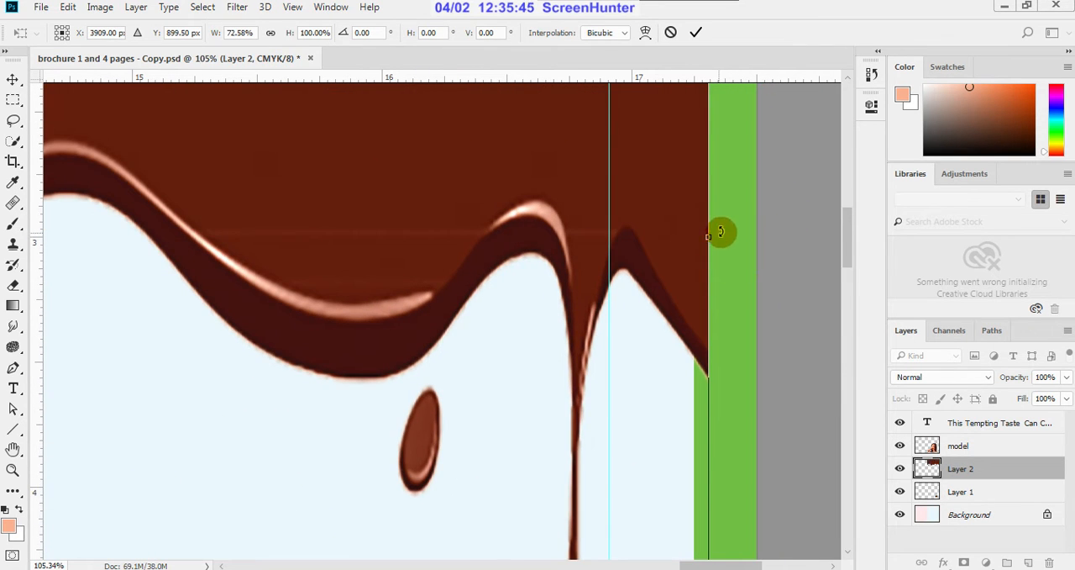
drag(707, 239, 693, 240)
Step: Fine-tune the drip's right edge against the green border at 72.13% width and apply the transform
scroll(693, 240, up, 3)
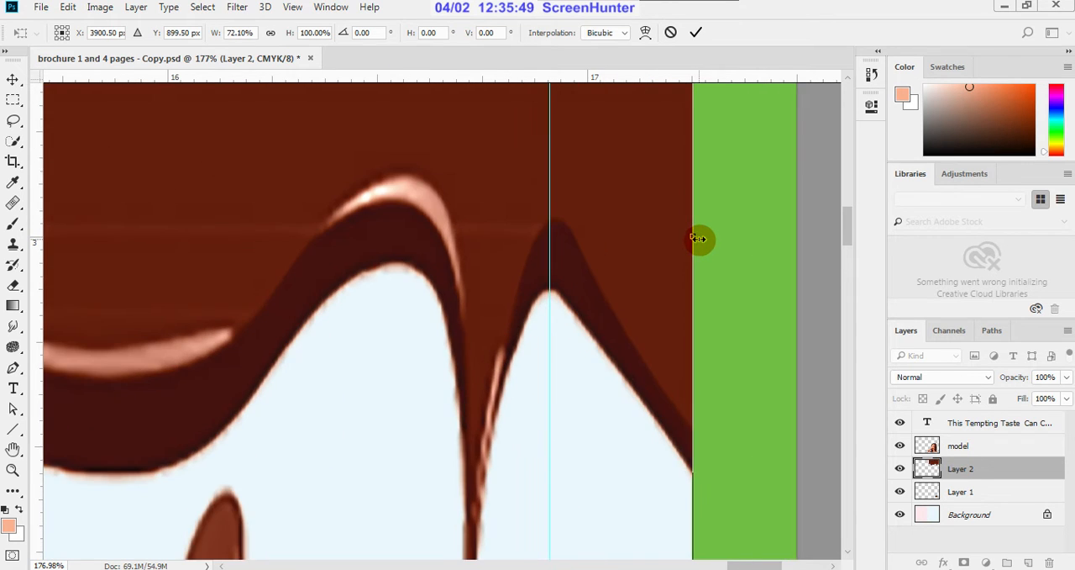
scroll(701, 252, up, 1)
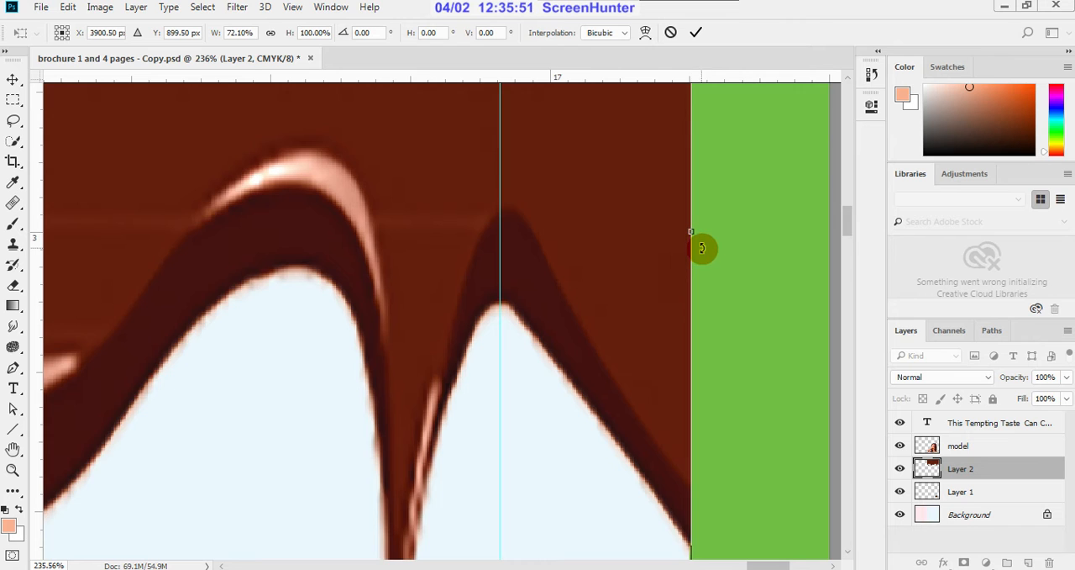
scroll(700, 245, up, 1)
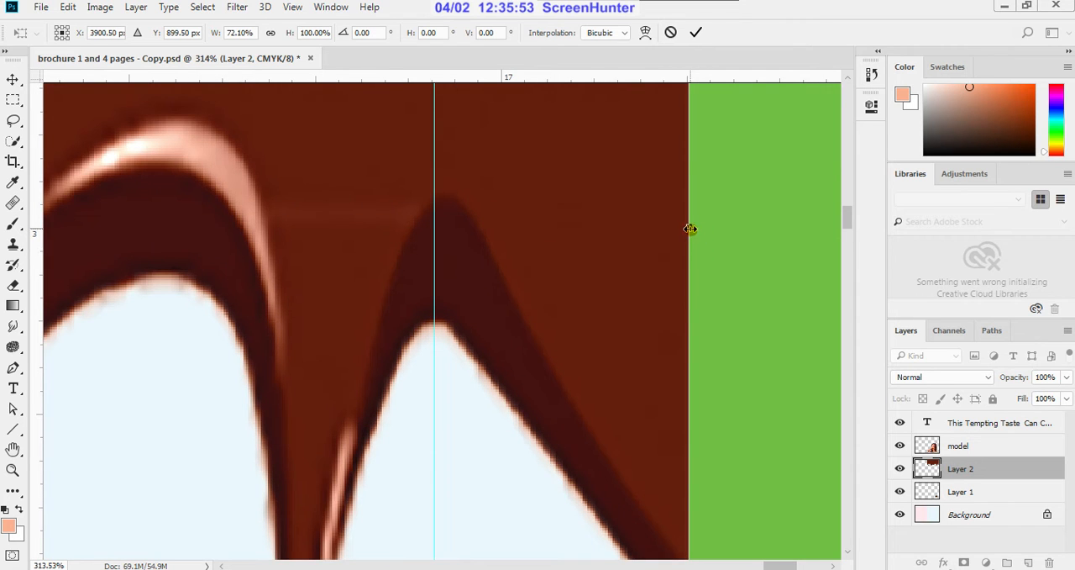
drag(689, 228, 694, 233)
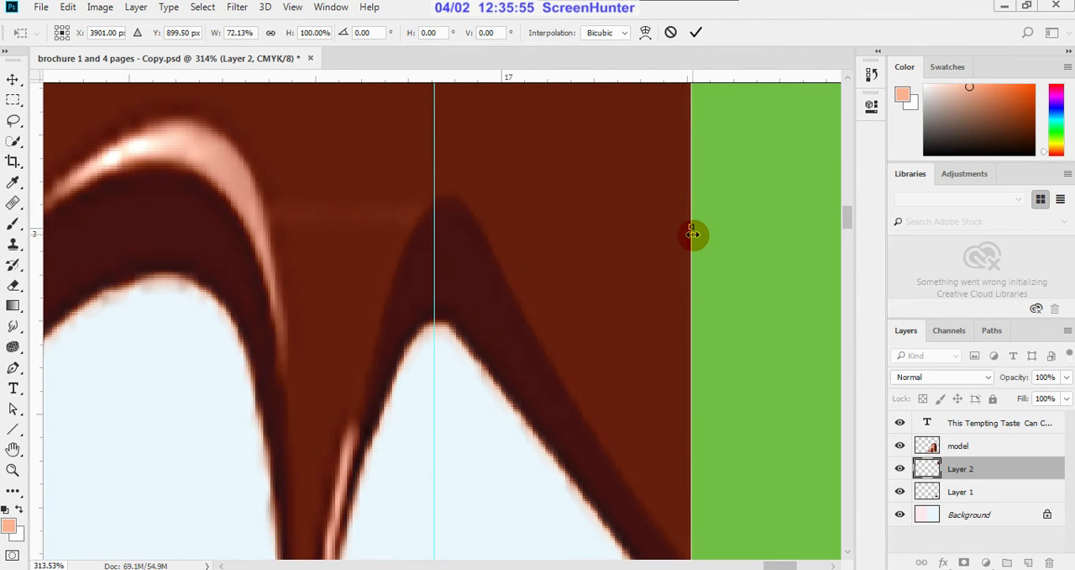
scroll(701, 232, down, 3)
click(695, 32)
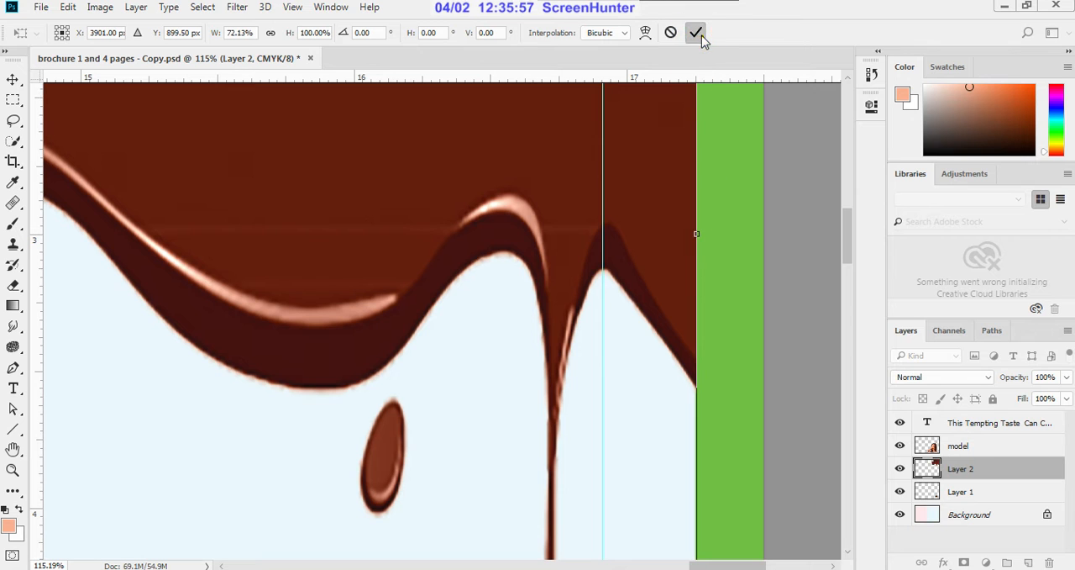
Step: Deselect the chocolate drip layer and examine how its edges meet the green border and the centre fold
scroll(743, 326, down, 1)
scroll(744, 326, down, 6)
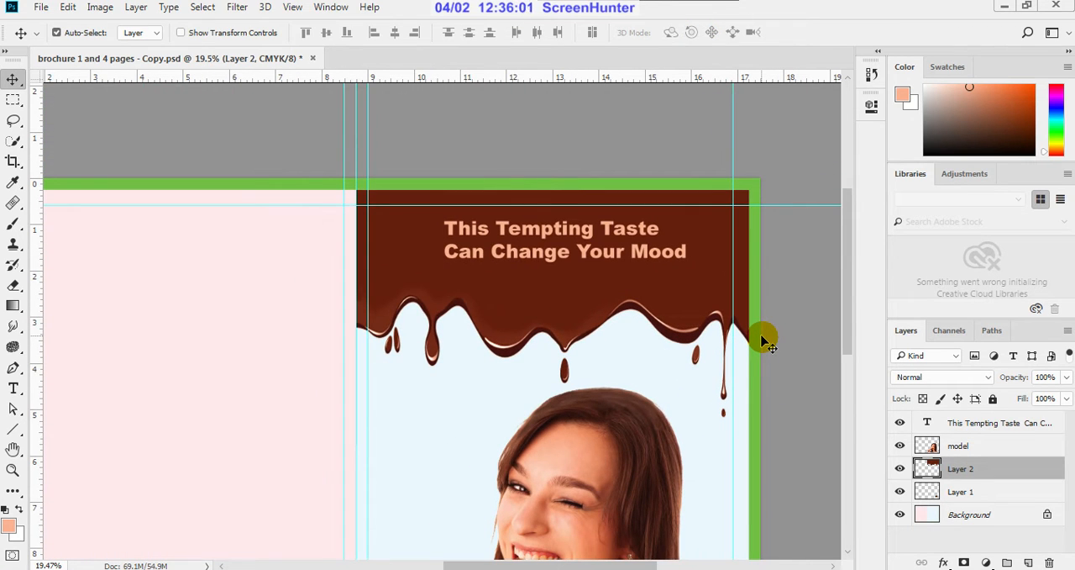
scroll(764, 341, down, 2)
click(761, 304)
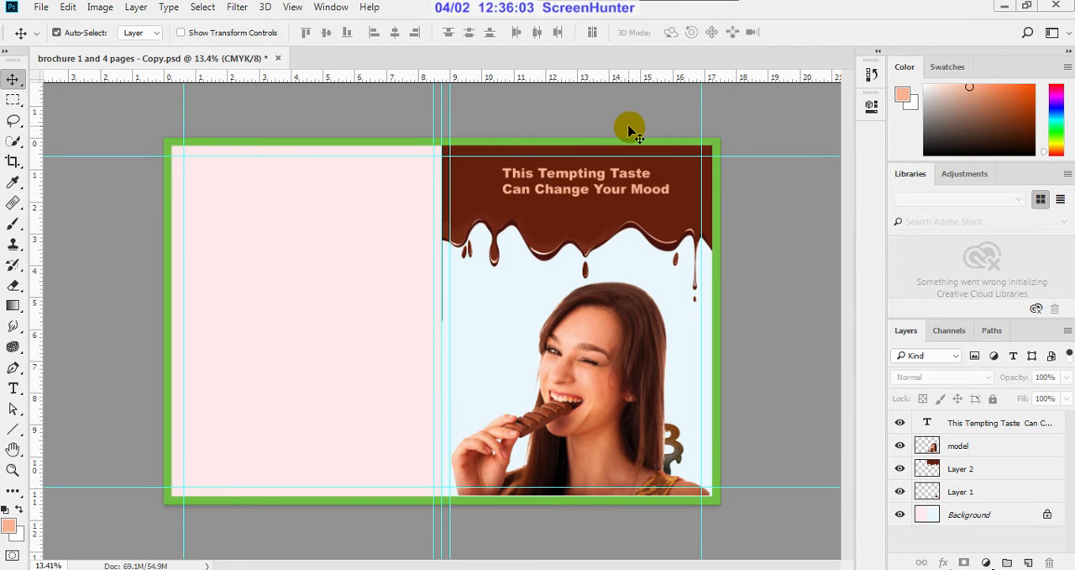
scroll(634, 132, up, 3)
scroll(428, 99, up, 2)
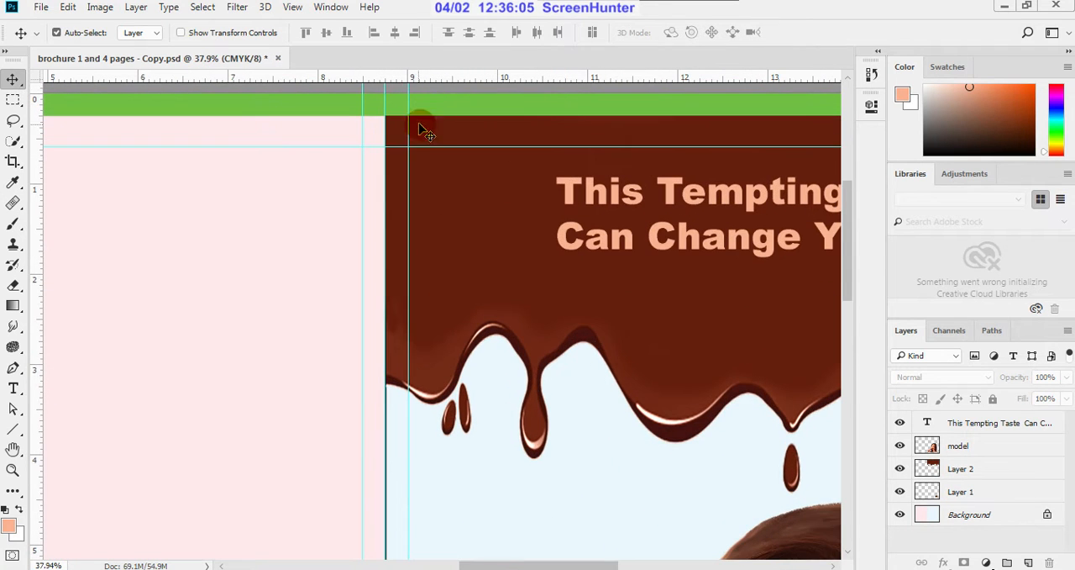
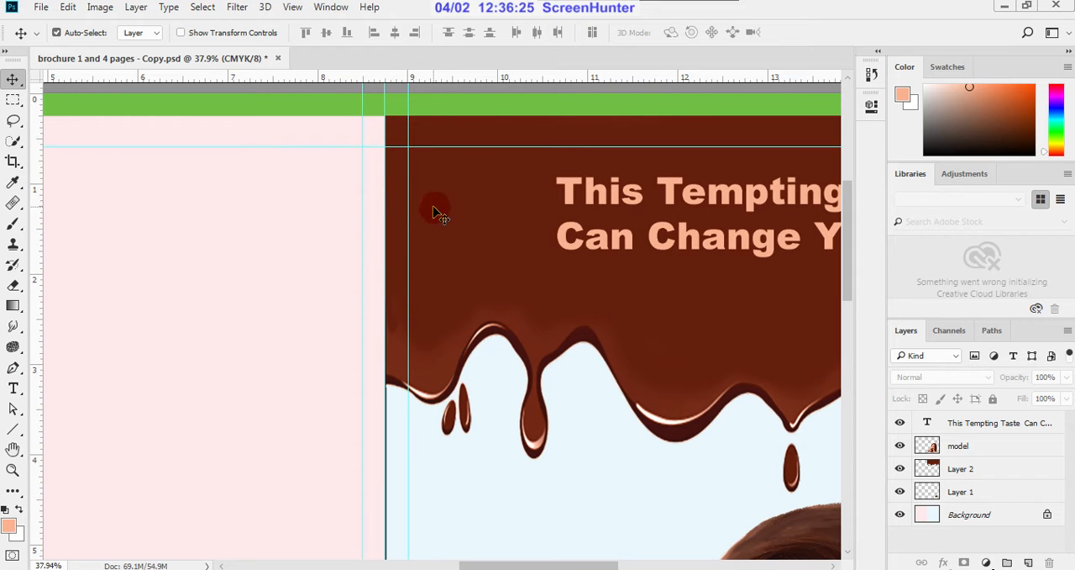
Step: Restack the layers so the chocolate drip and the BB logo both sit above the model, with the drip above the logo
scroll(431, 218, down, 3)
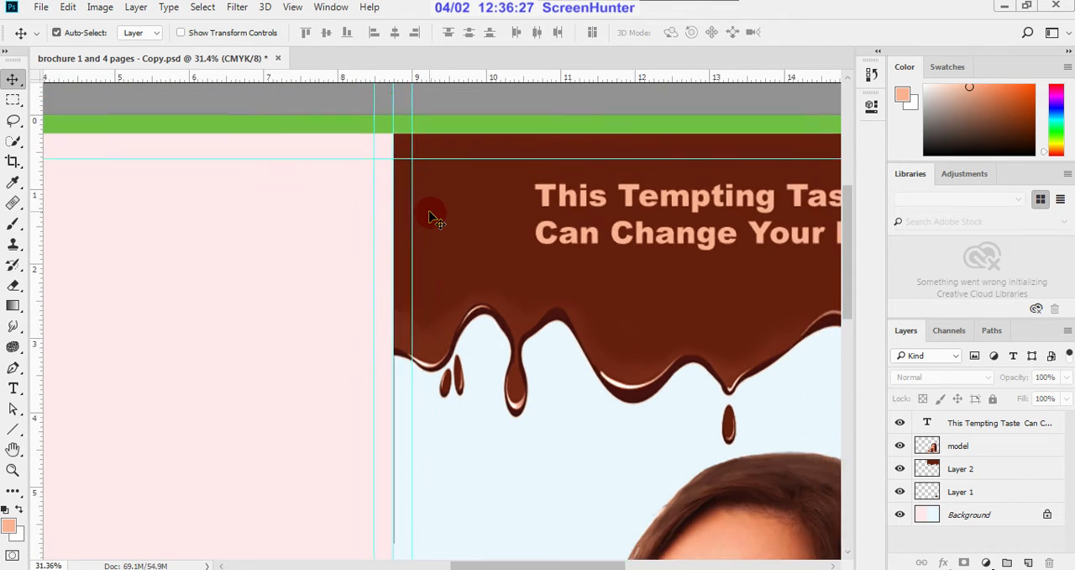
scroll(600, 208, down, 1)
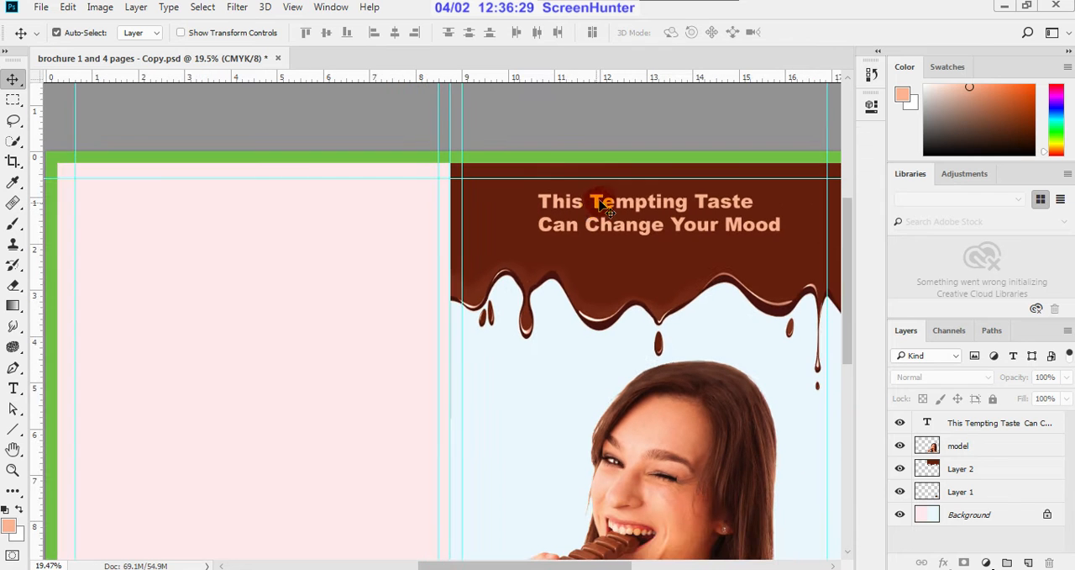
scroll(463, 428, down, 1)
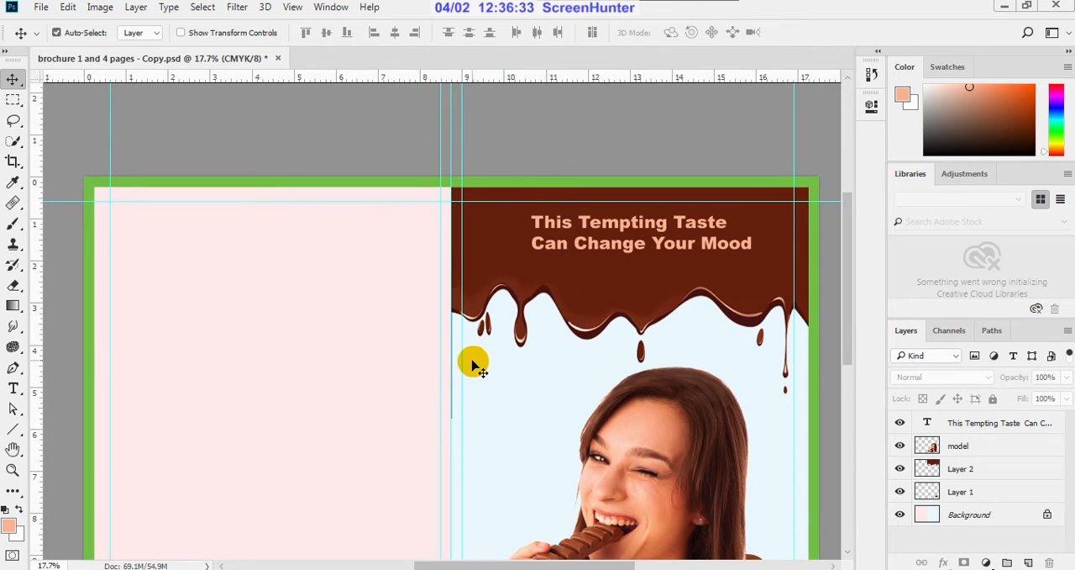
scroll(473, 363, down, 1)
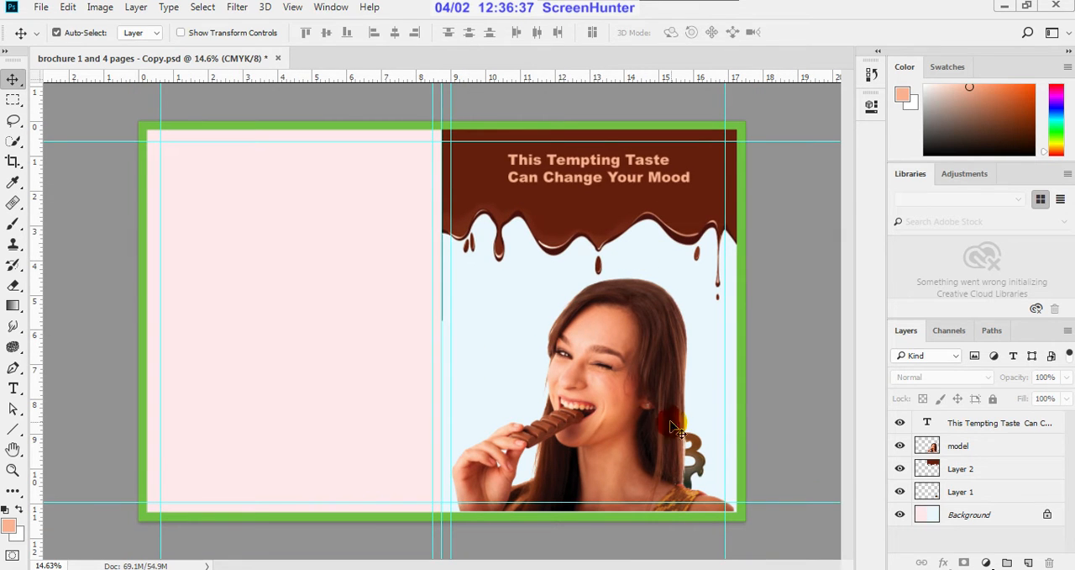
click(900, 492)
click(900, 492)
click(963, 493)
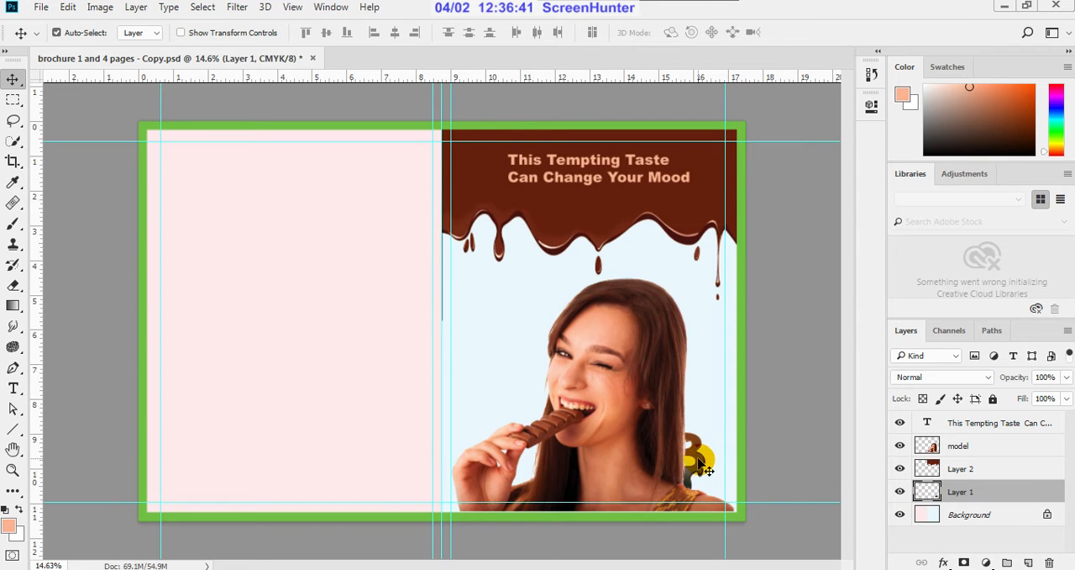
drag(977, 479, 981, 439)
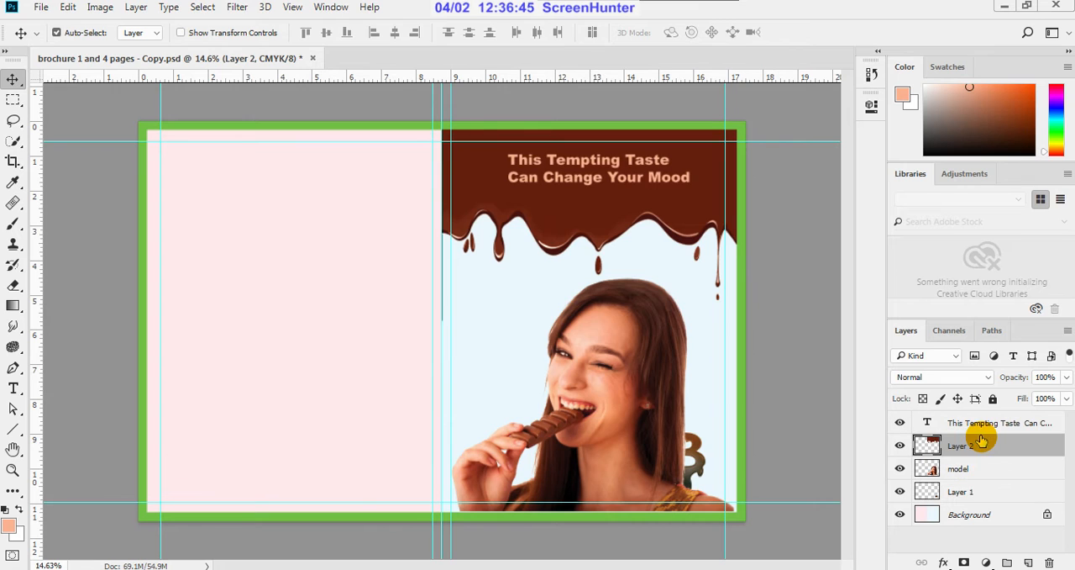
click(973, 489)
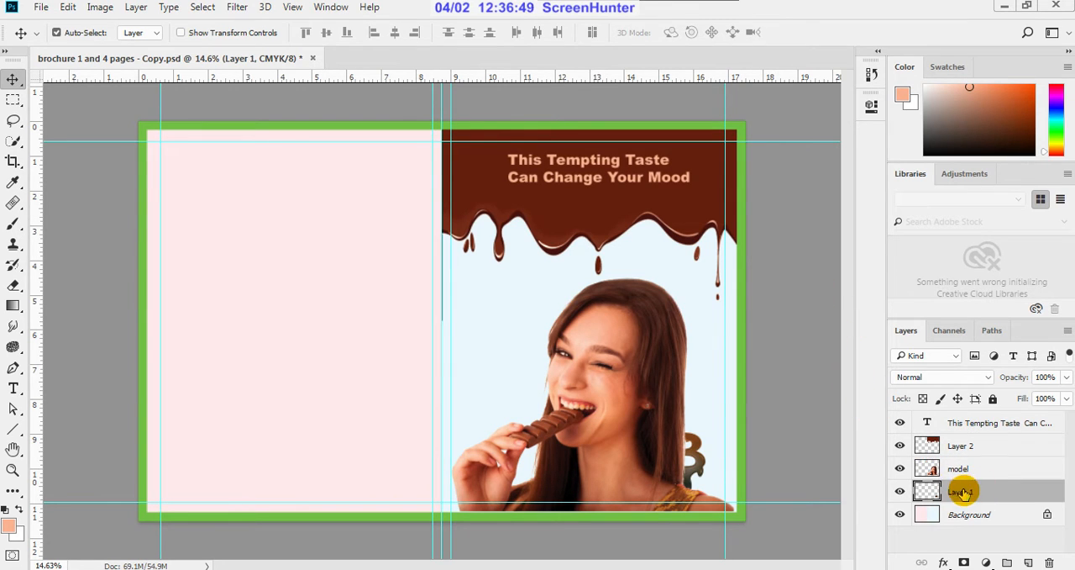
drag(965, 493, 974, 463)
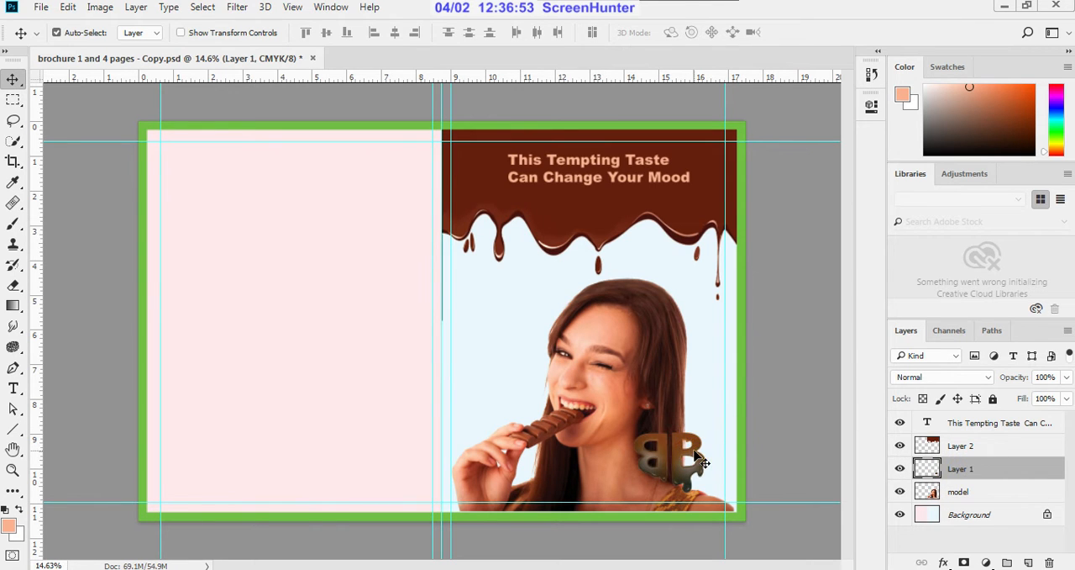
Step: Move the BB logo about 0.82 in to the right, close to the inner edge of the green border
drag(696, 455, 726, 456)
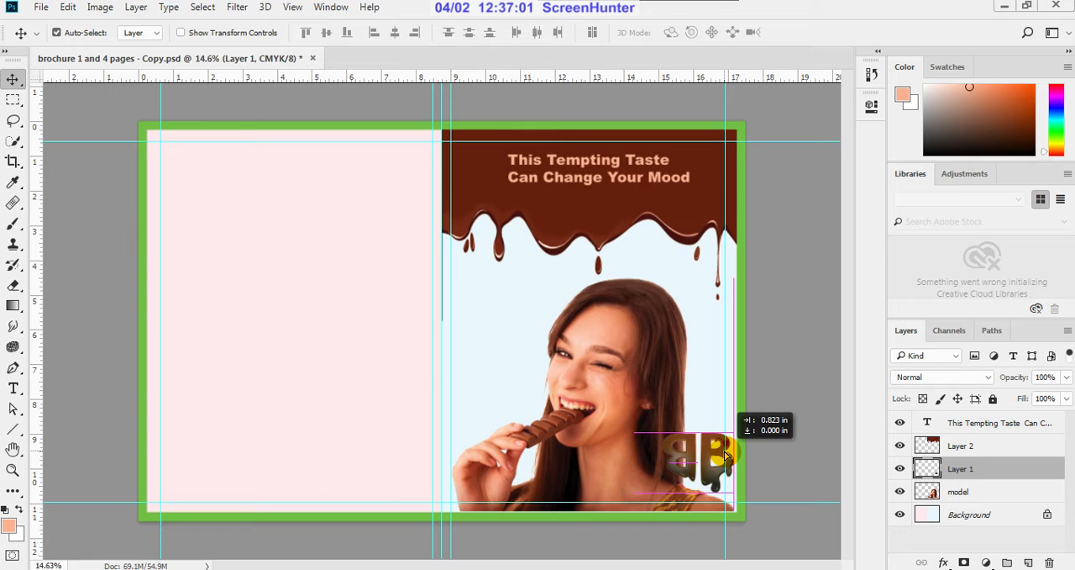
drag(726, 456, 727, 456)
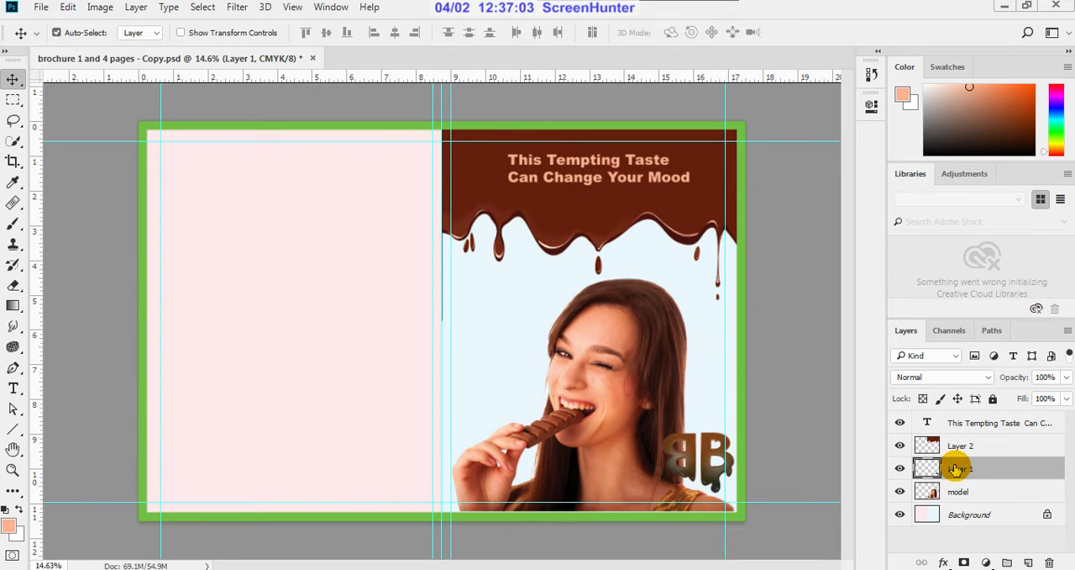
key(ctrl+t)
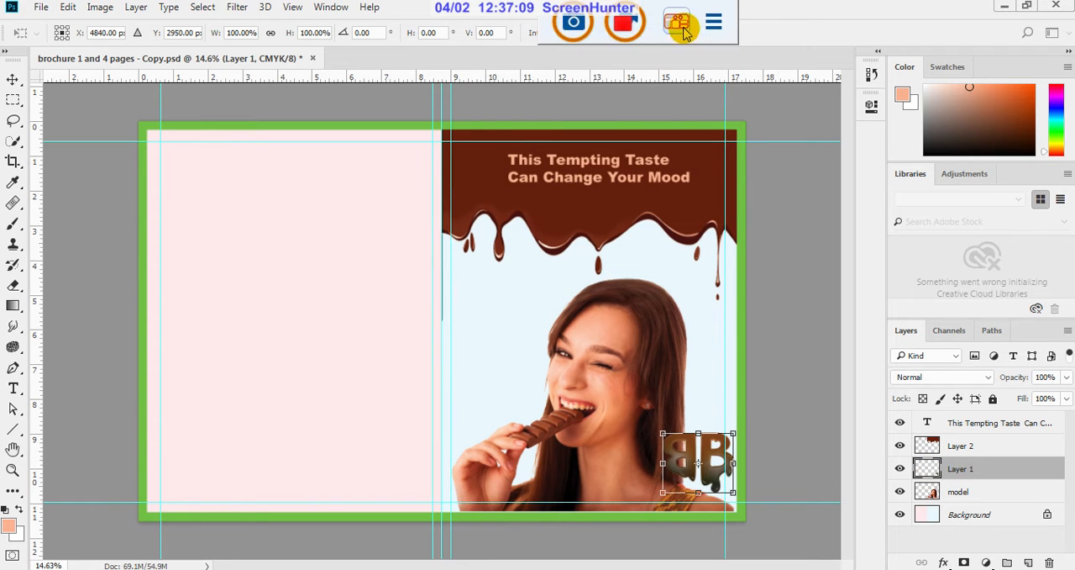
click(695, 35)
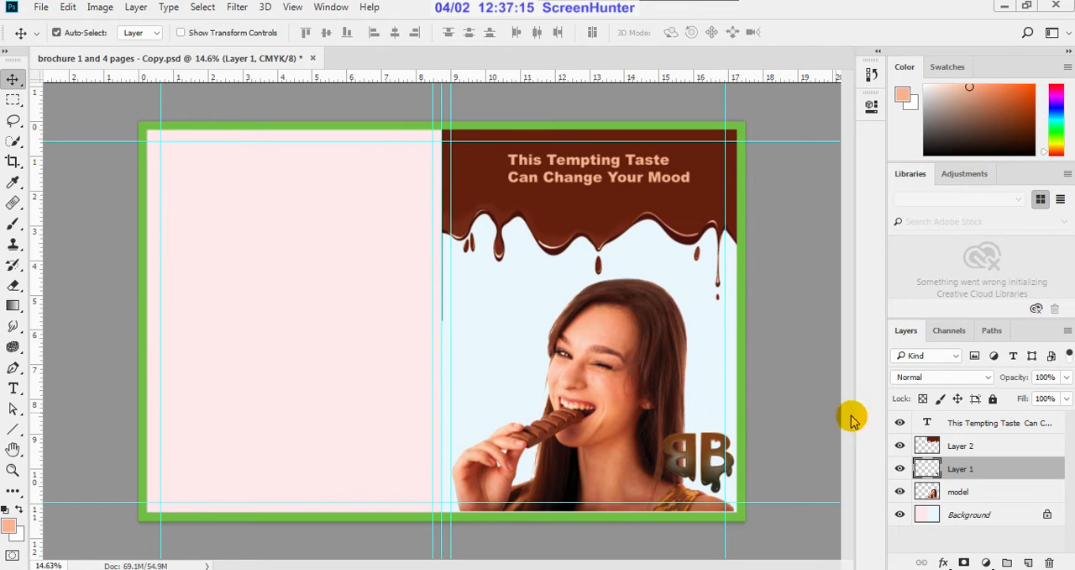
Step: Scale the model layer down to 90.32% width and 90.31% height with Free Transform
click(960, 492)
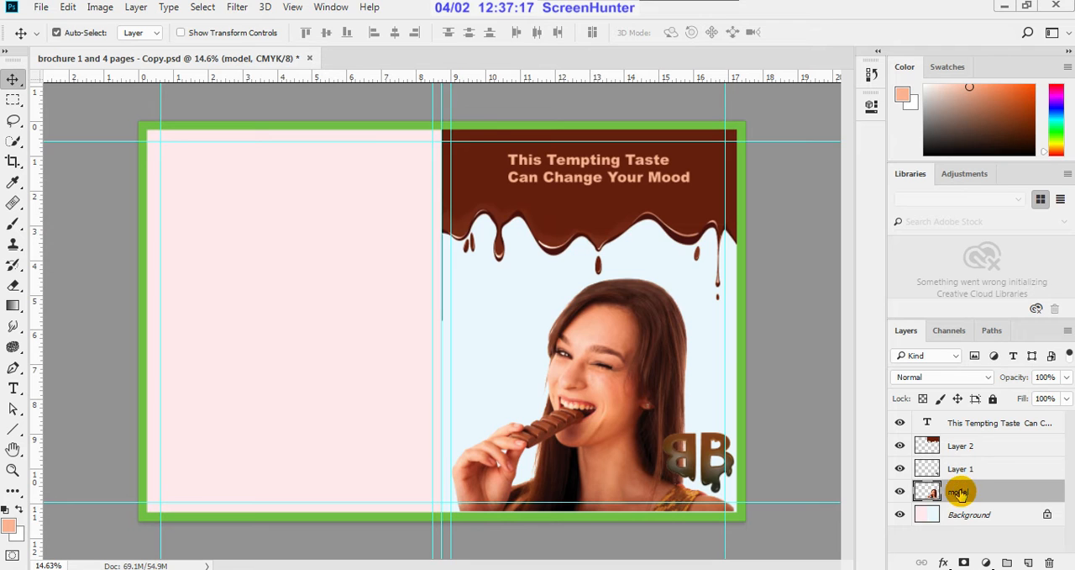
key(ctrl)
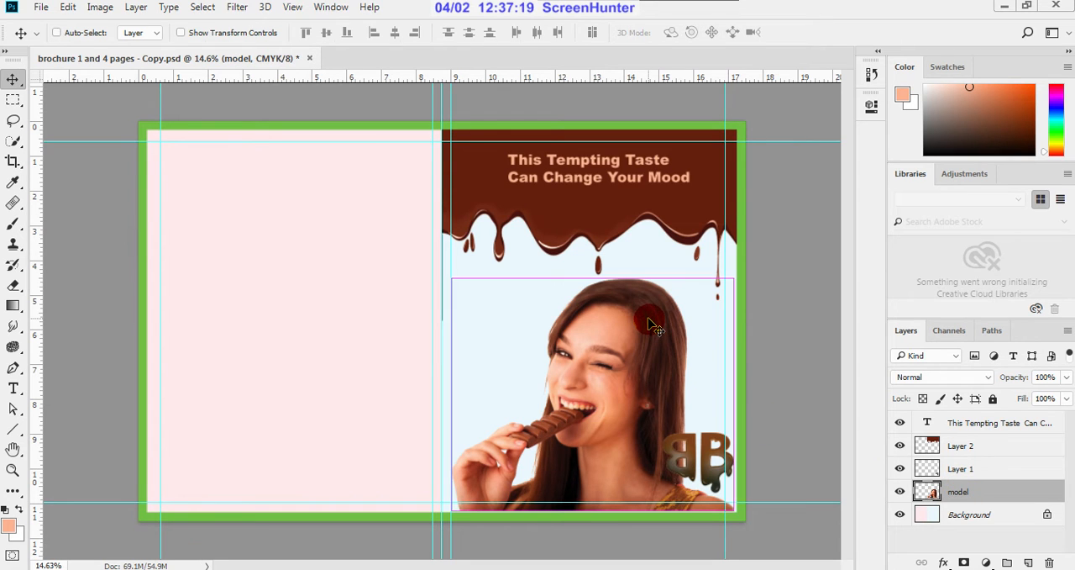
key(ctrl+t)
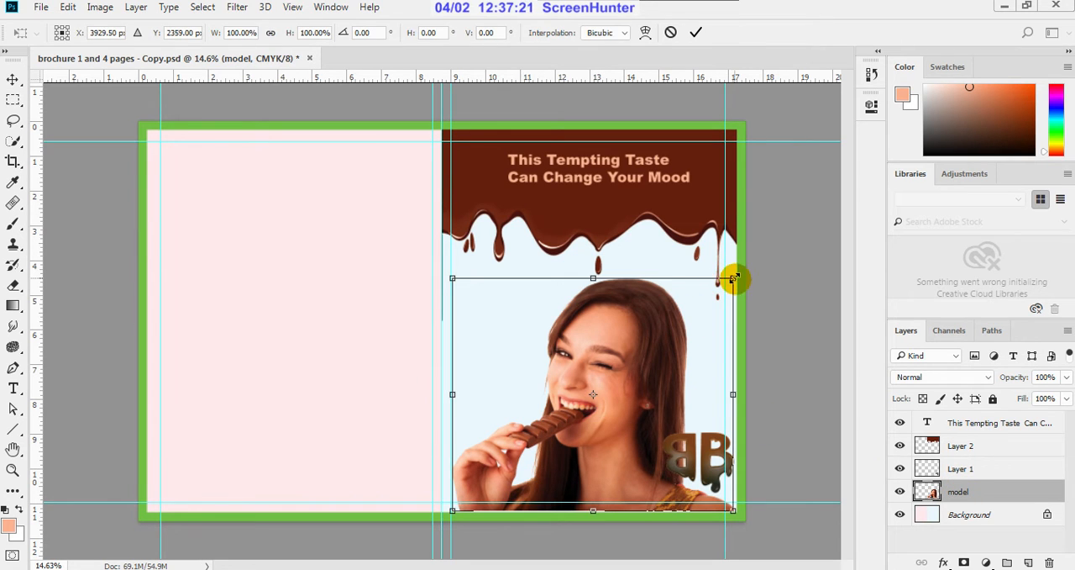
drag(733, 278, 719, 315)
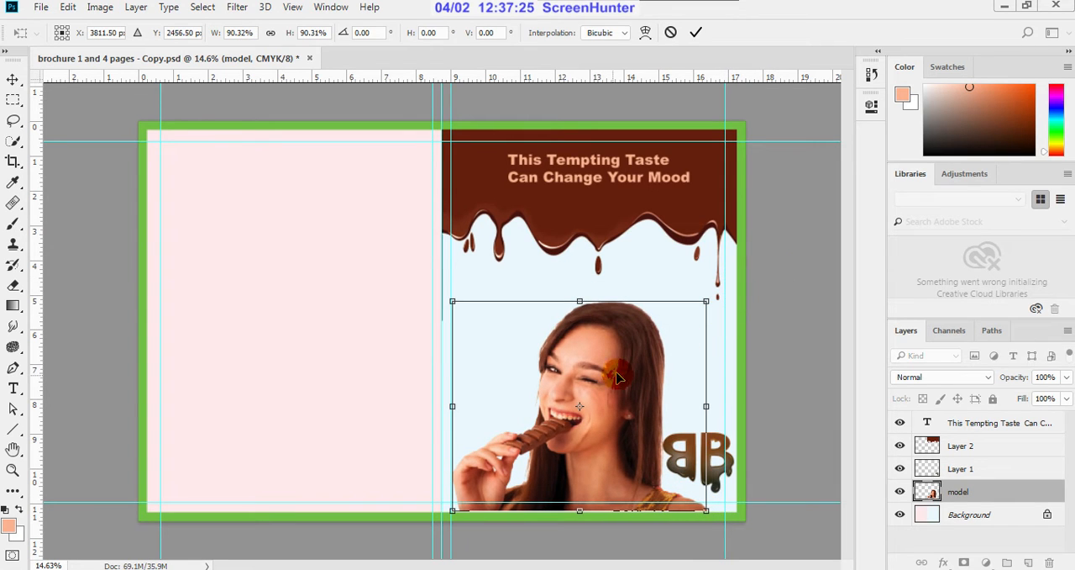
Step: Shift the model into the front cover's lower right corner, enlarge it slightly from its upper left corner, and apply the transform
mouse_move(606, 383)
mouse_down()
mouse_move(613, 370)
mouse_move(609, 385)
mouse_up()
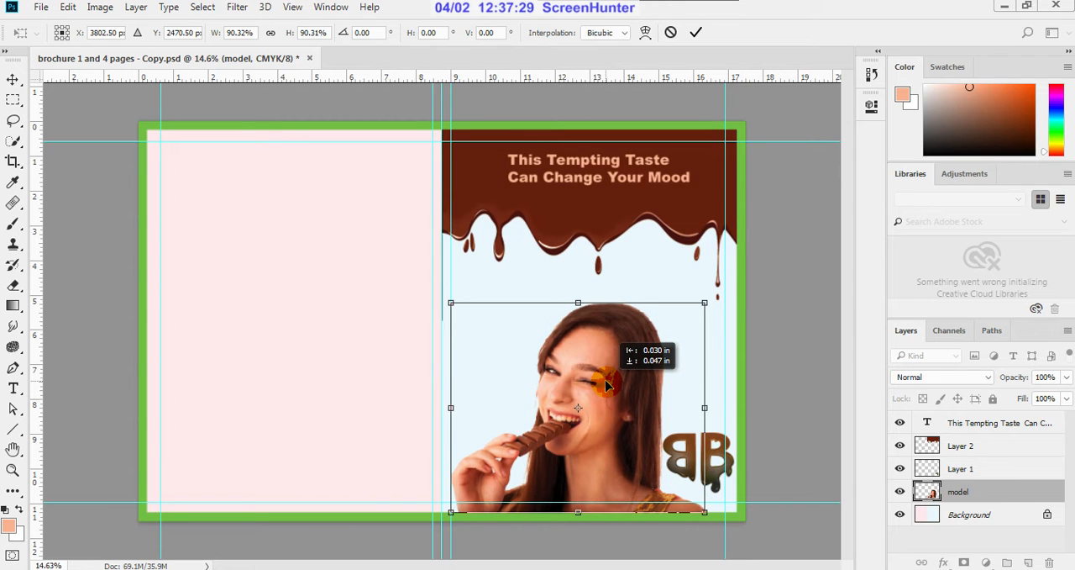
drag(605, 384, 639, 387)
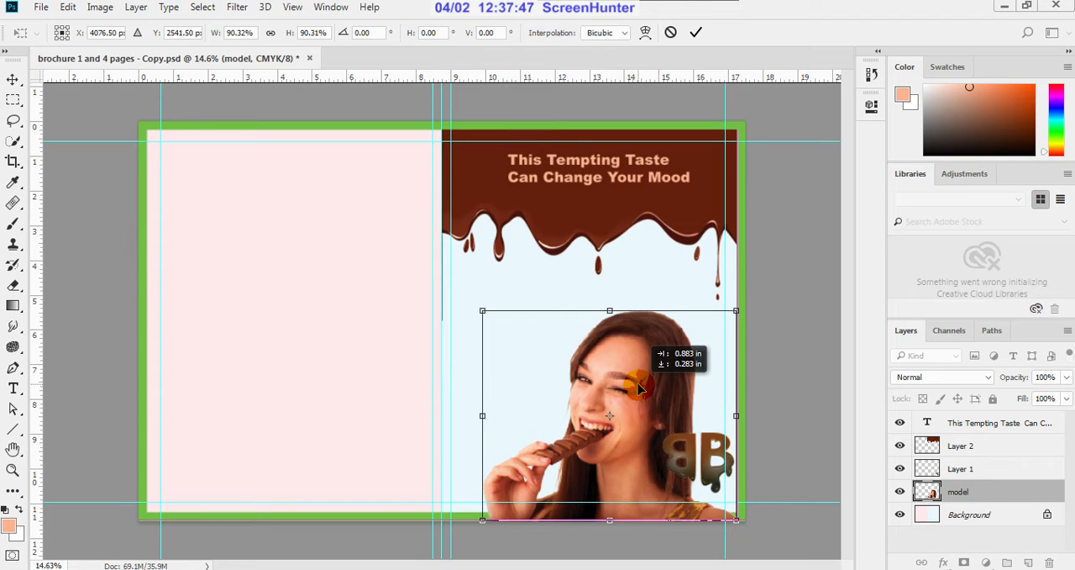
drag(638, 387, 638, 387)
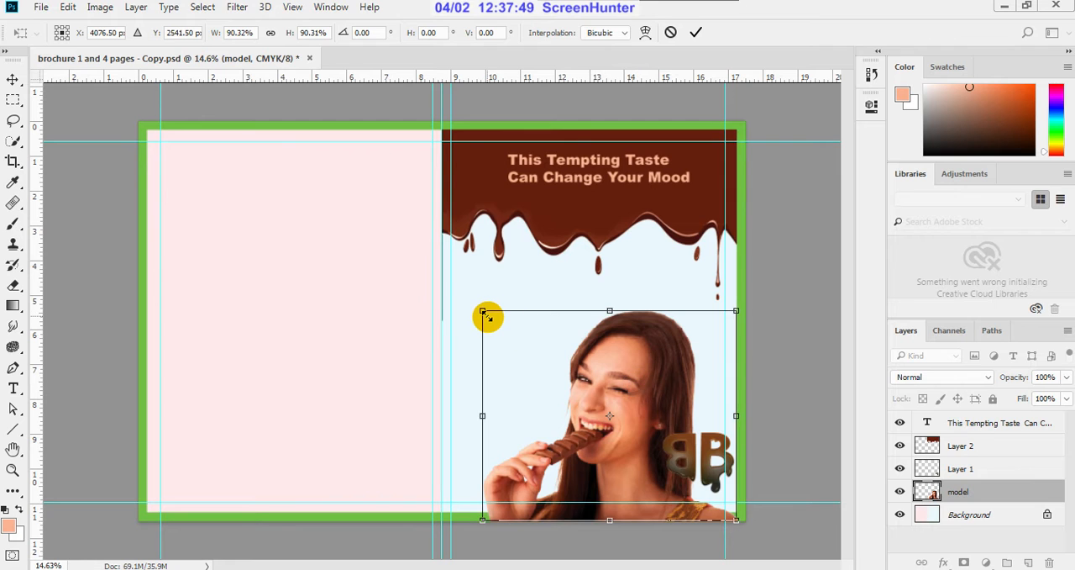
drag(488, 317, 483, 291)
click(696, 32)
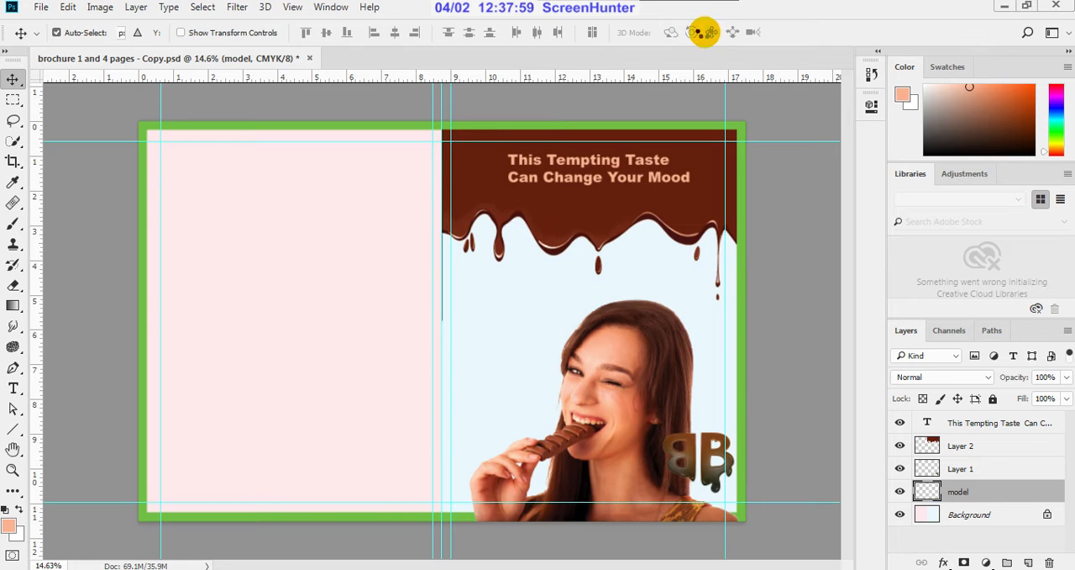
Step: Raise the model off the bottom border and nudge it until its lower edge rests on the green border's inner edge
alt+scroll(576, 431, up, 1)
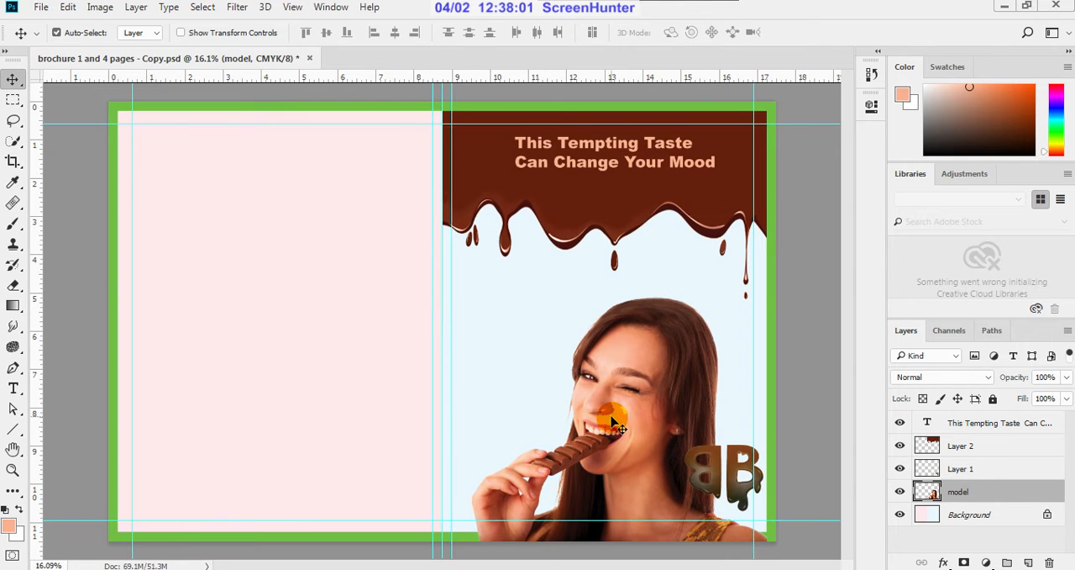
drag(612, 420, 612, 407)
alt+scroll(582, 510, down, 2)
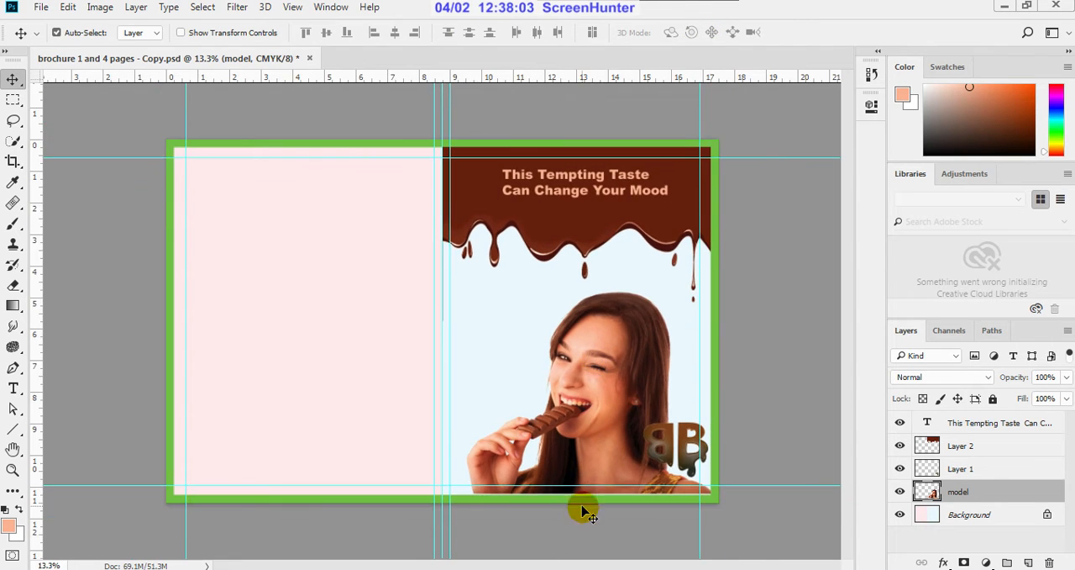
scroll(583, 510, up, 6)
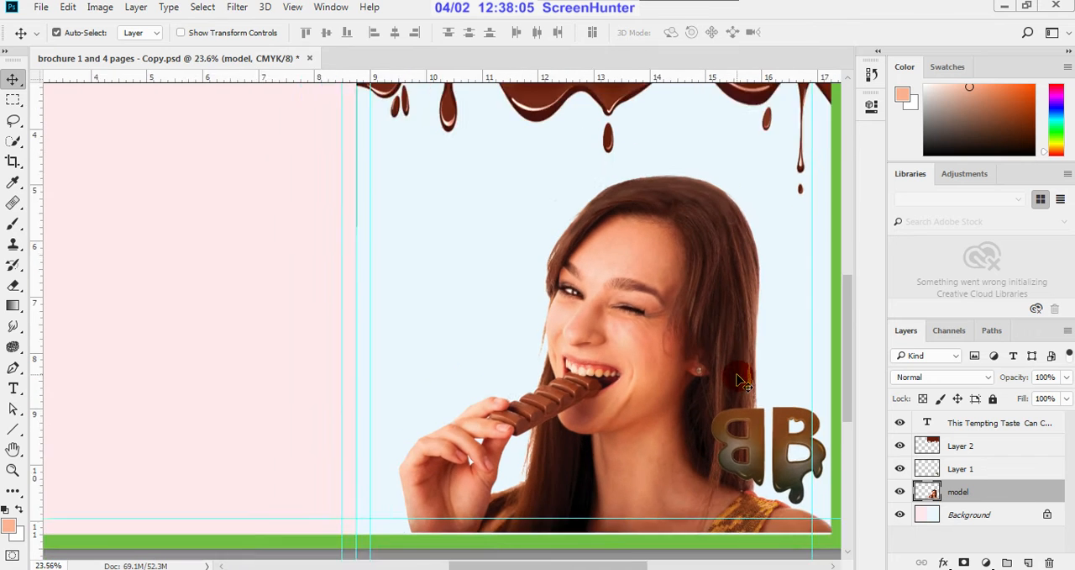
scroll(743, 381, down, 1)
key(Down)
key(Down)
key(Down)
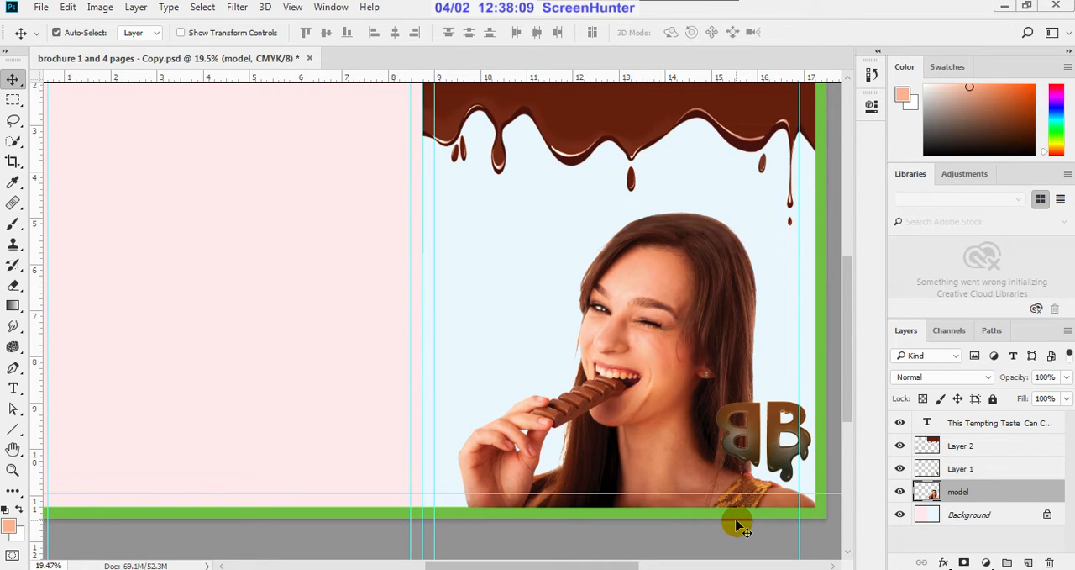
Step: Move the BB logo left and slightly down onto the model's shoulder, inside the right margin guide
click(951, 466)
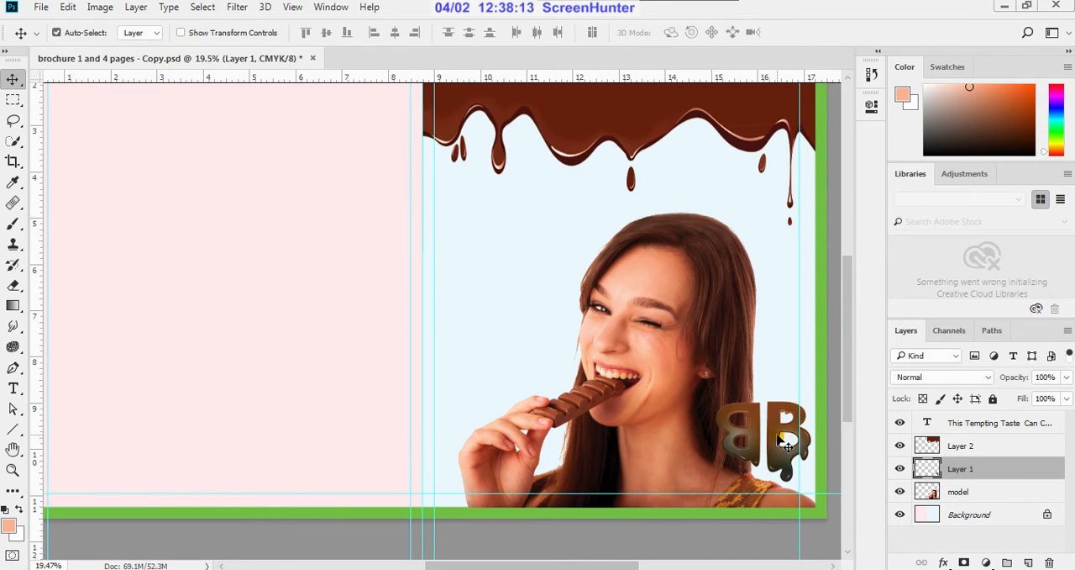
drag(785, 445, 760, 448)
scroll(651, 405, down, 3)
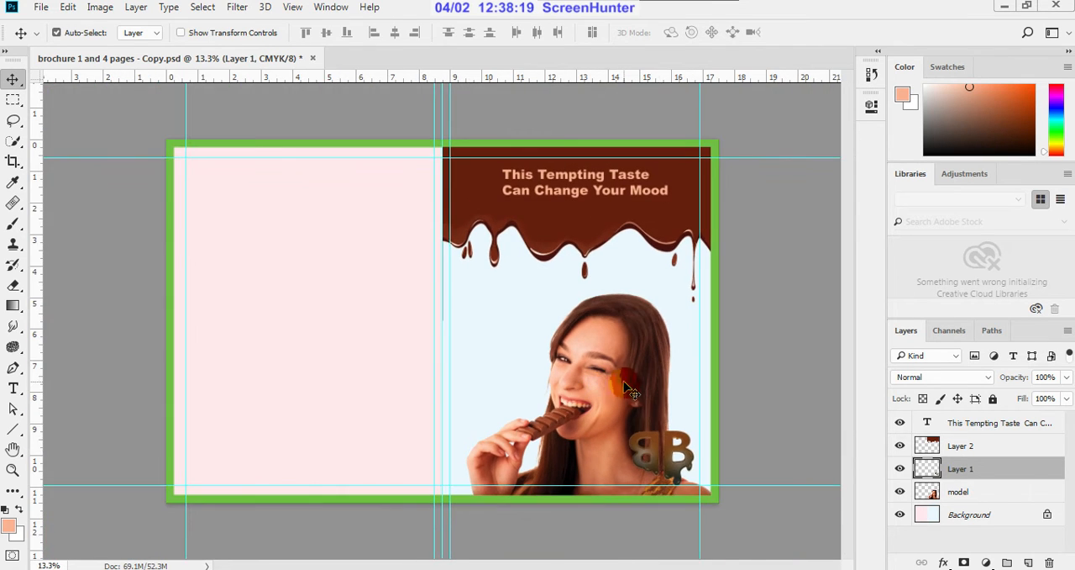
scroll(668, 452, up, 1)
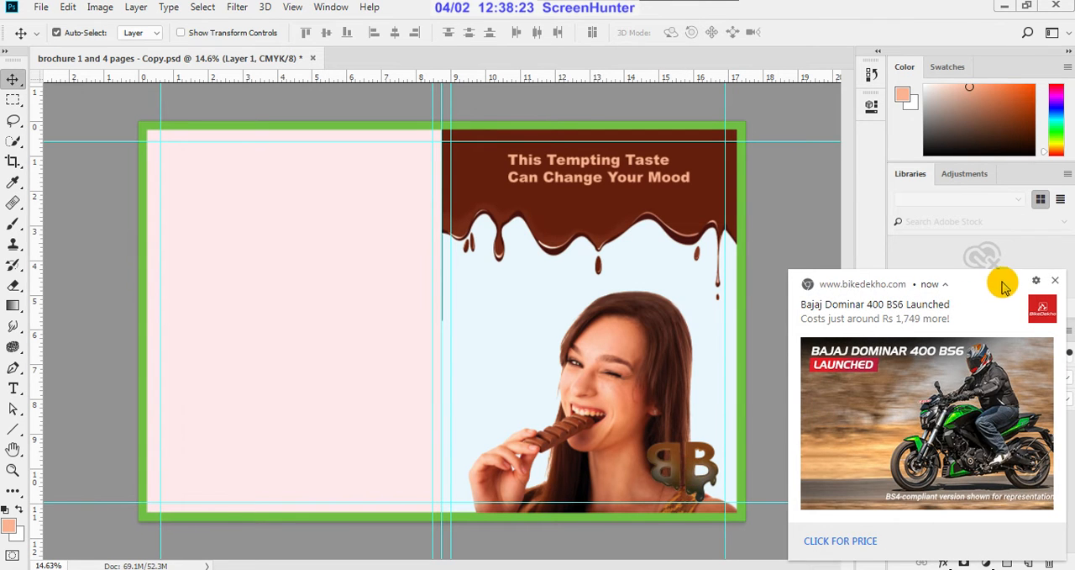
click(1055, 279)
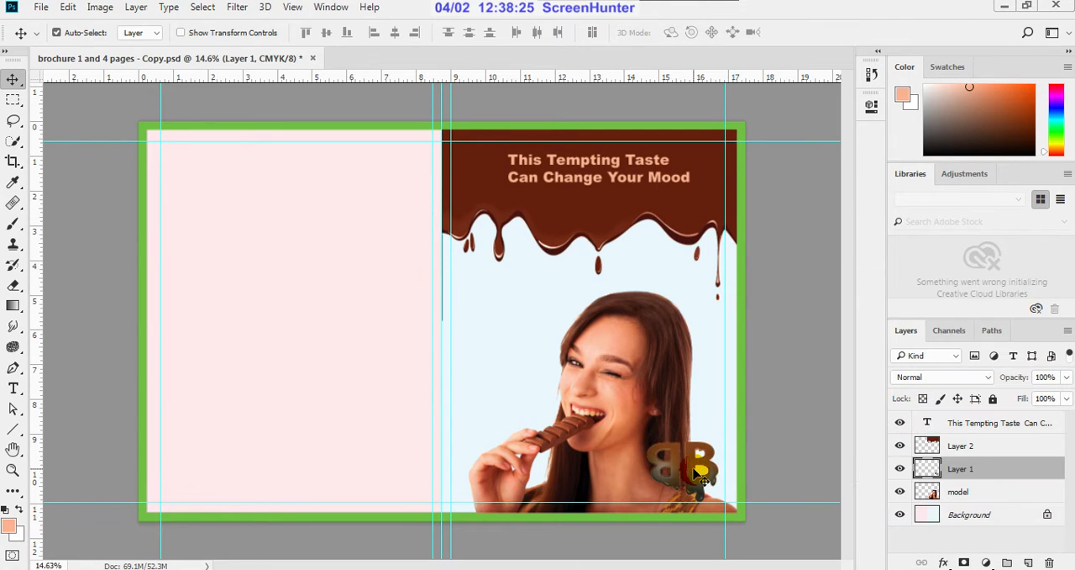
Step: Move the BB logo up onto the right part of the chocolate drip and stack its layer above the drip layer
drag(689, 469, 688, 268)
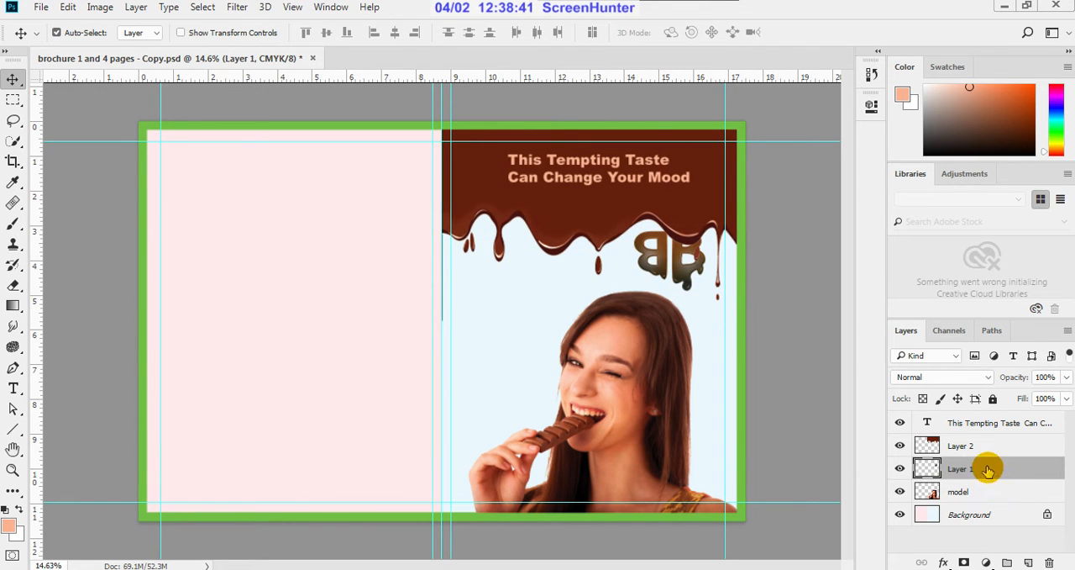
drag(987, 471, 990, 441)
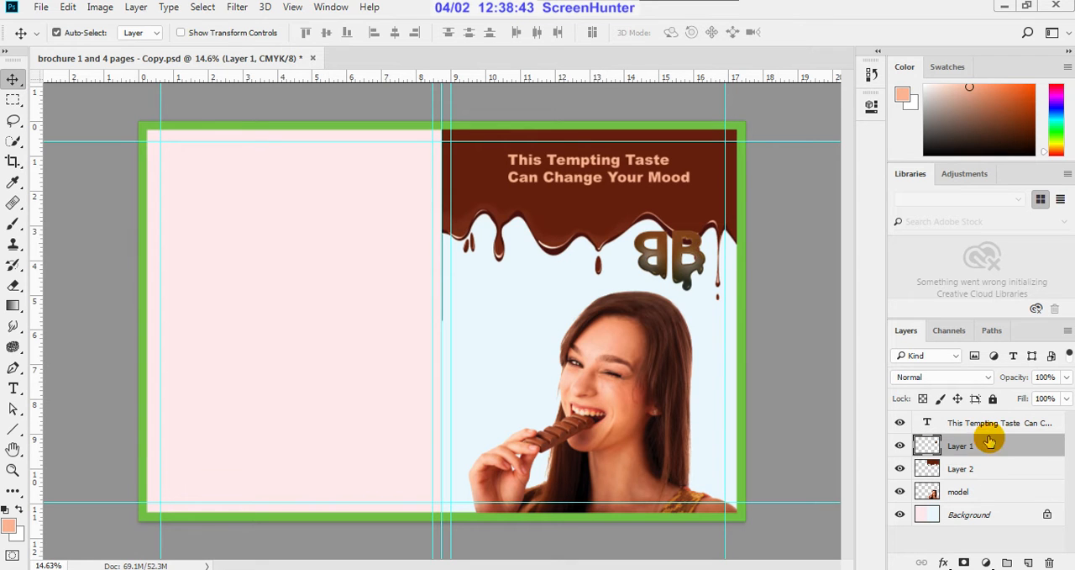
drag(687, 277, 721, 200)
scroll(704, 193, up, 4)
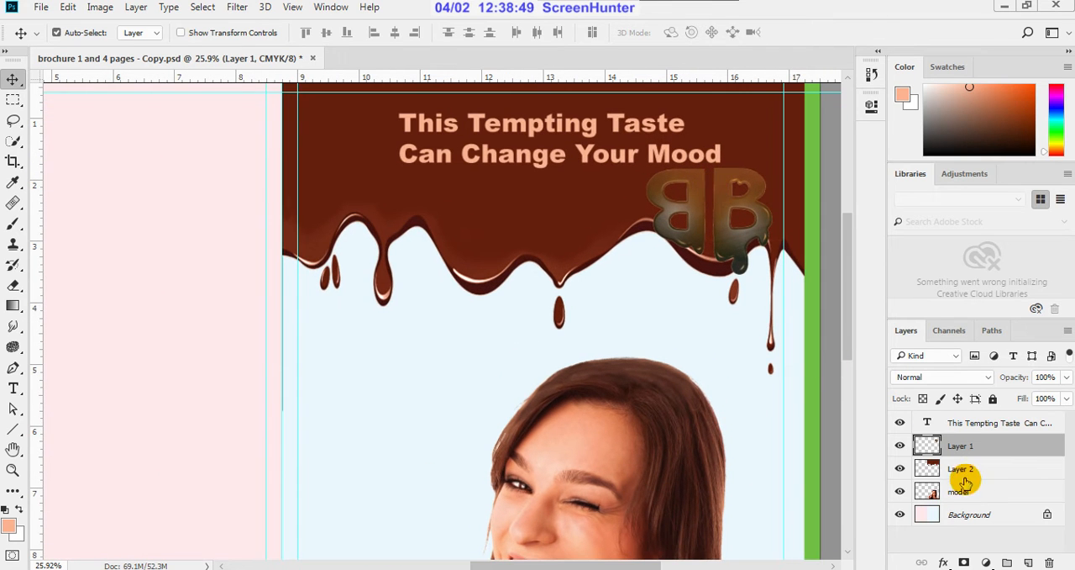
Step: Move the headline "This Tempting Taste Can Change Your Mood" left and slightly down on the chocolate band, clear of the BB logo
click(984, 423)
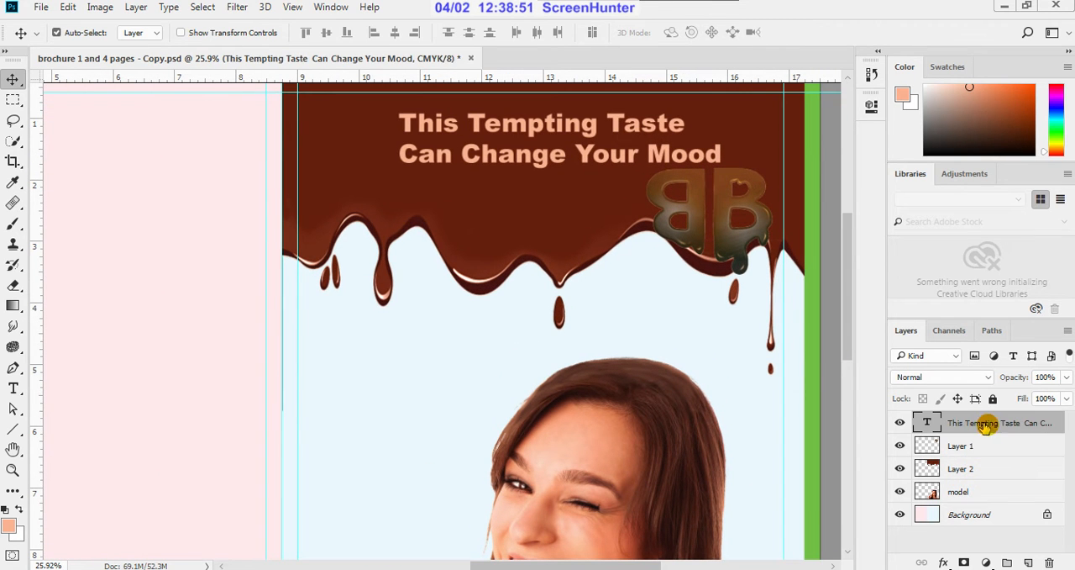
scroll(588, 235, down, 5)
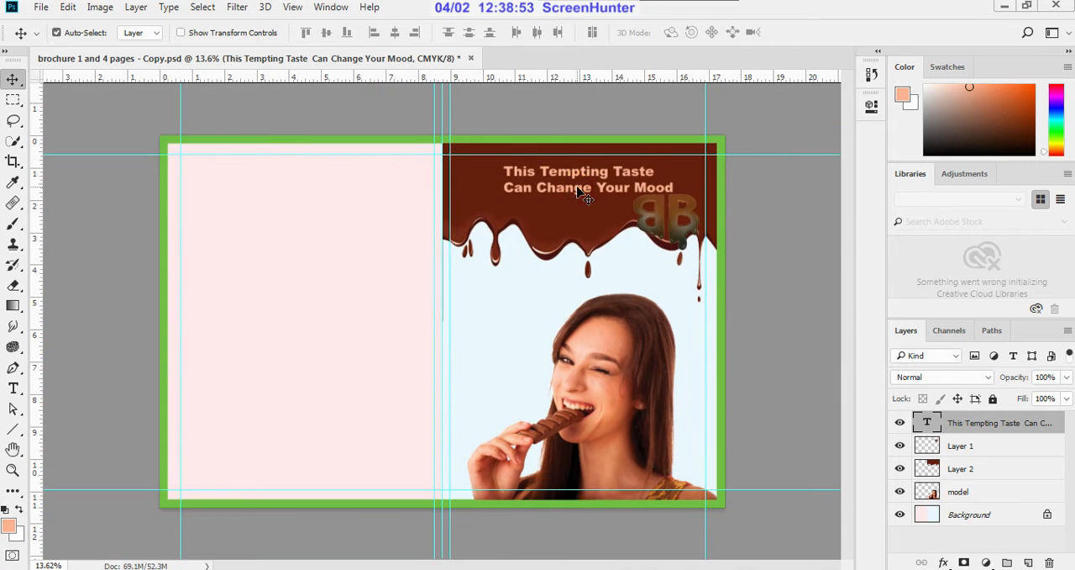
drag(578, 191, 538, 195)
Step: Move the BB logo up on the chocolate band so it sits beside the headline's right end
click(682, 229)
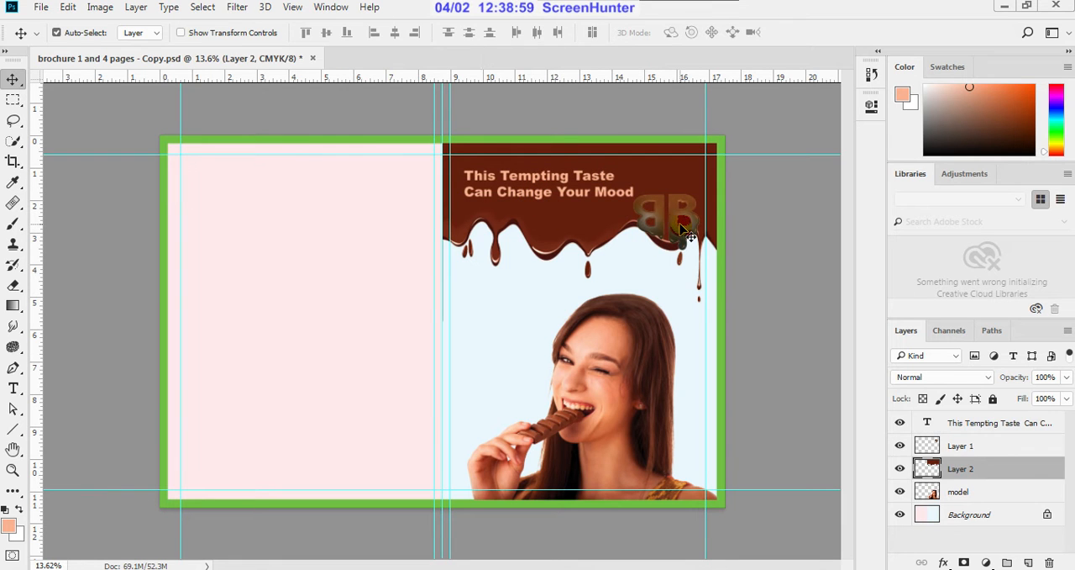
drag(682, 228, 689, 194)
key(ctrl+minus)
scroll(672, 195, up, 3)
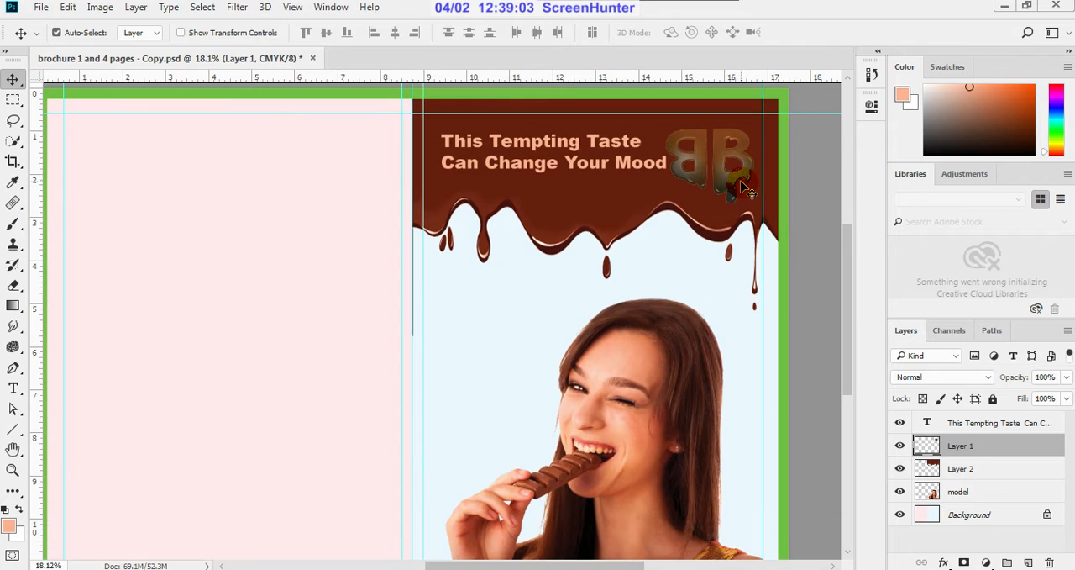
Step: Scale the BB logo proportionally to about 88% and nudge it right, away from the end of the headline
key(ctrl)
key(ctrl+t)
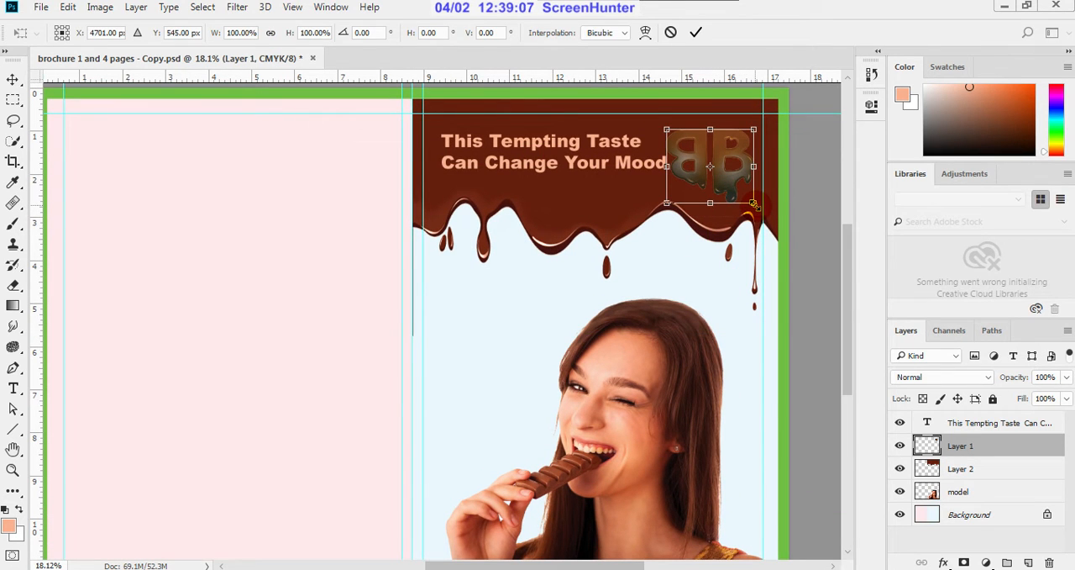
drag(753, 203, 744, 193)
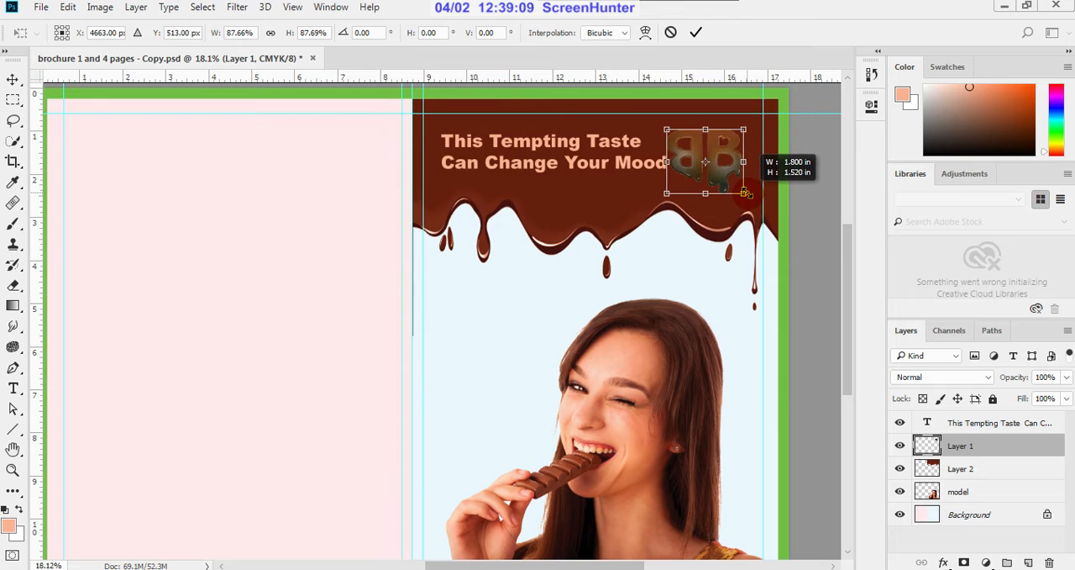
click(696, 33)
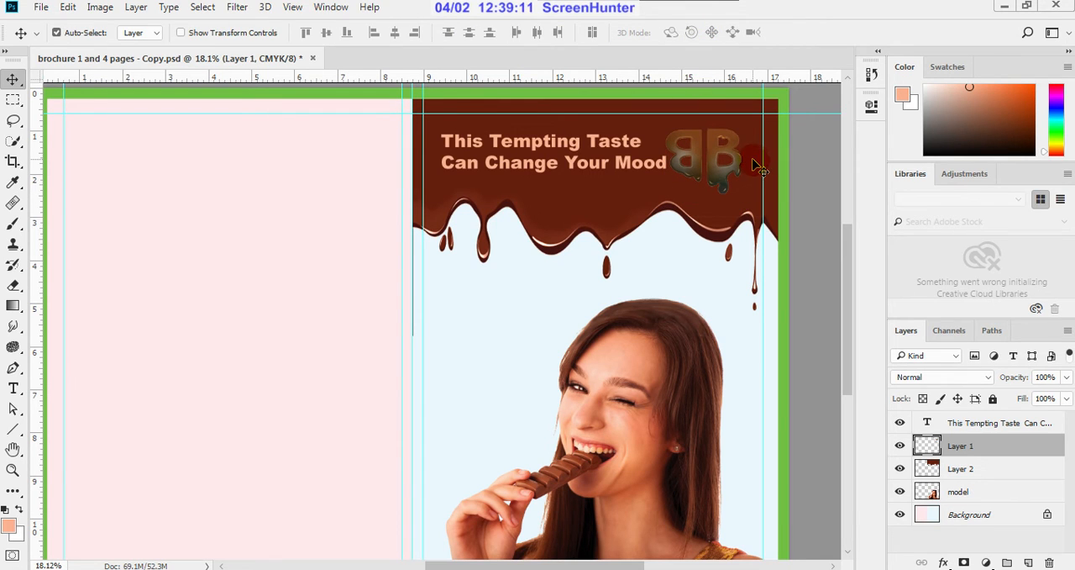
key(shift+Right)
key(shift+Right)
key(shift+Right)
key(shift+Right)
key(shift+Right)
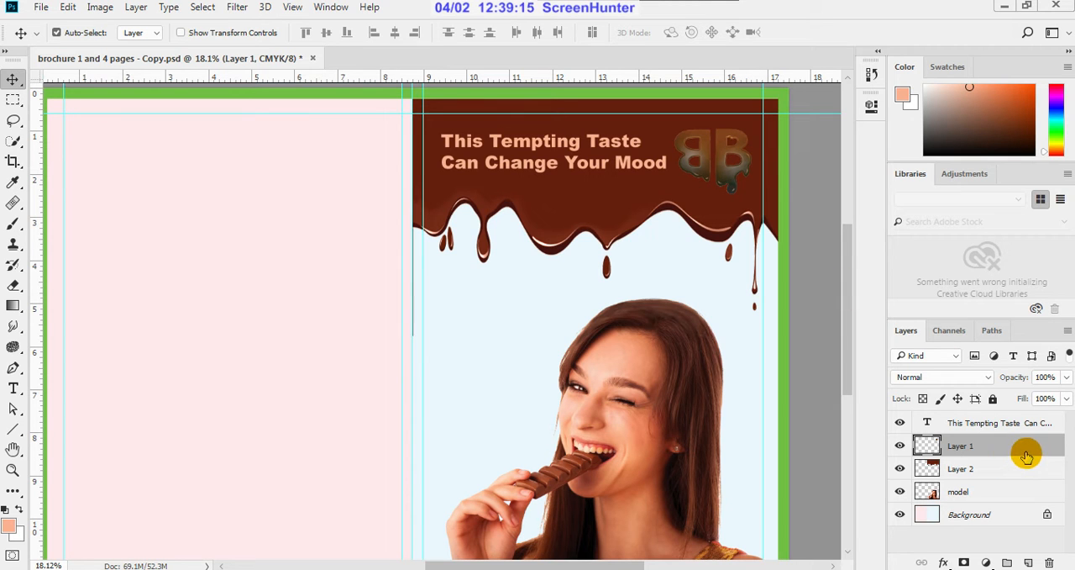
Step: Open the layer style settings of the BB logo layer and try Bevel & Emboss on it, switching it off again
scroll(783, 141, up, 4)
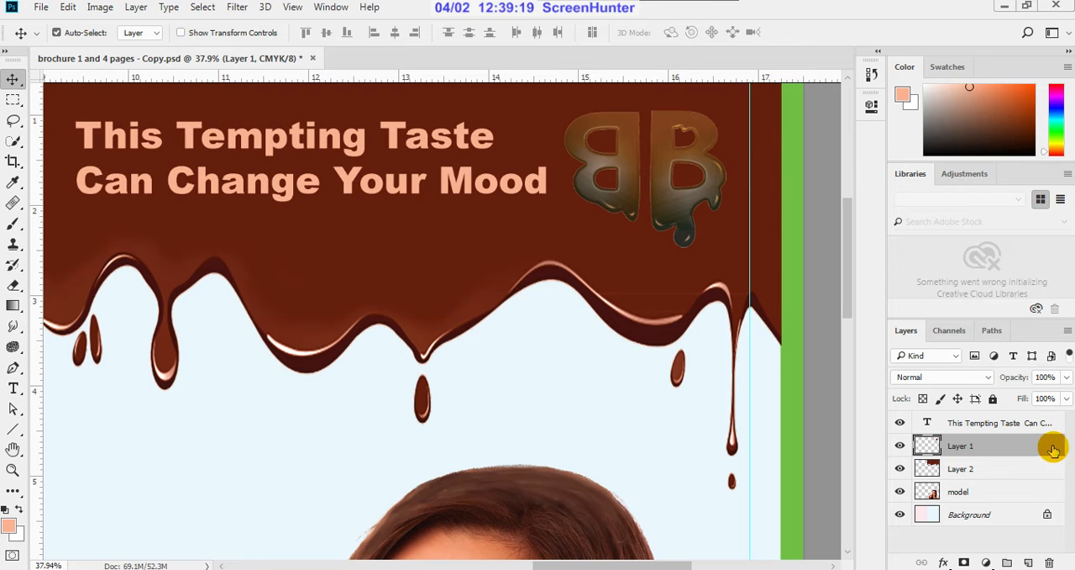
key(space)
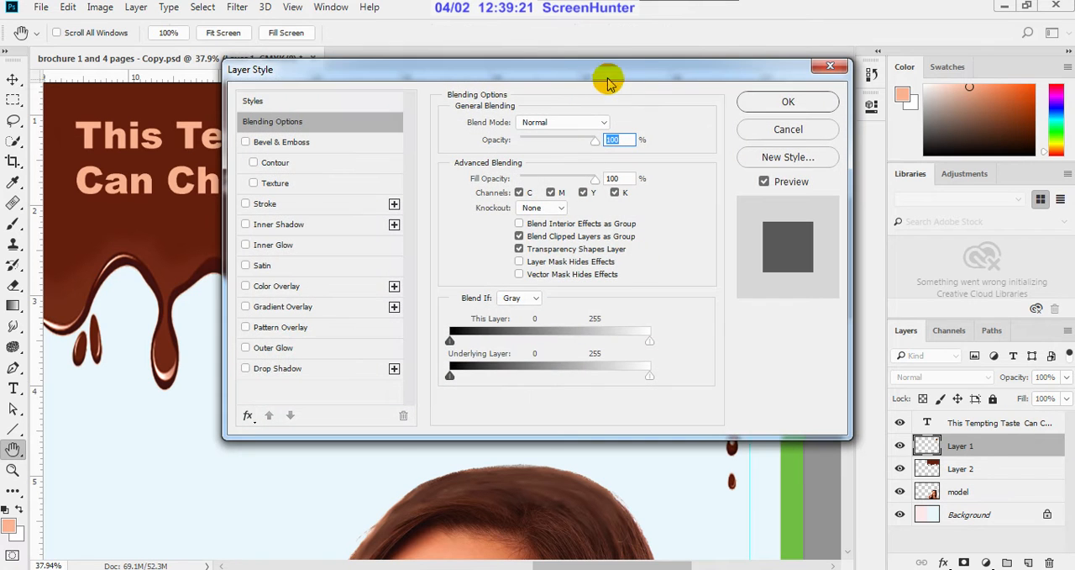
drag(611, 73, 1020, 281)
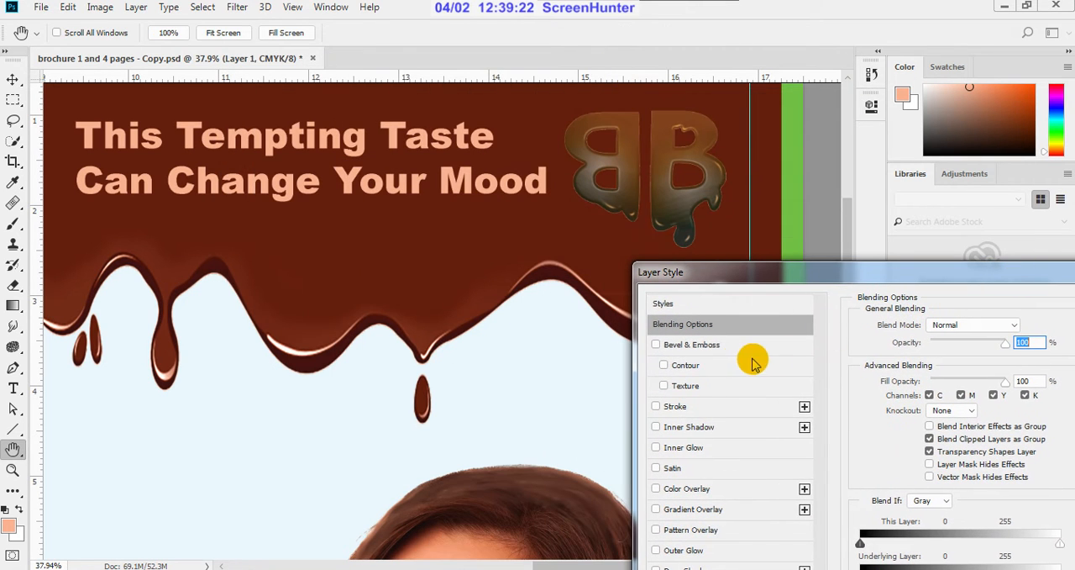
click(656, 346)
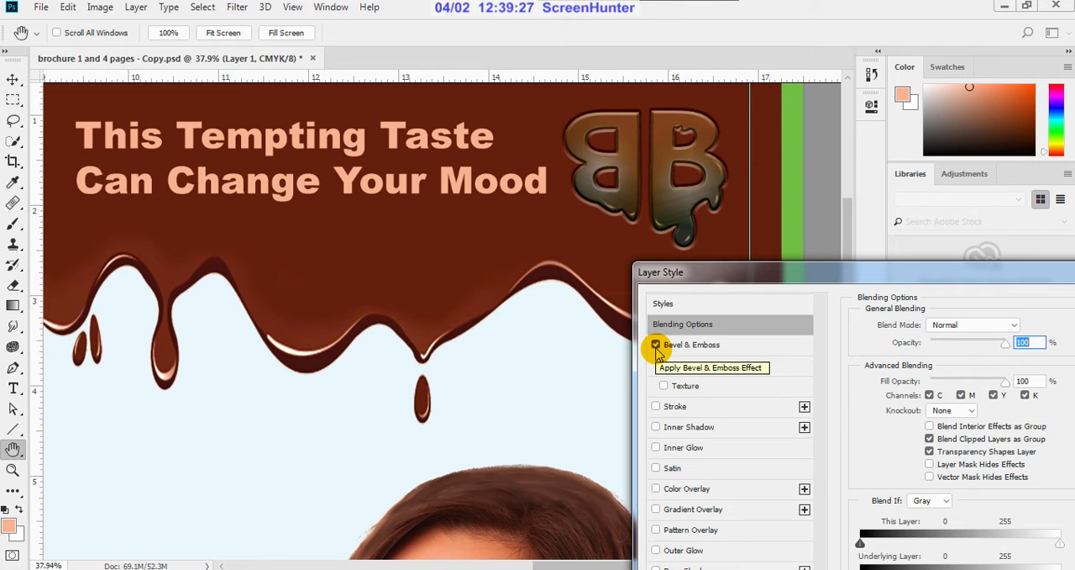
click(656, 346)
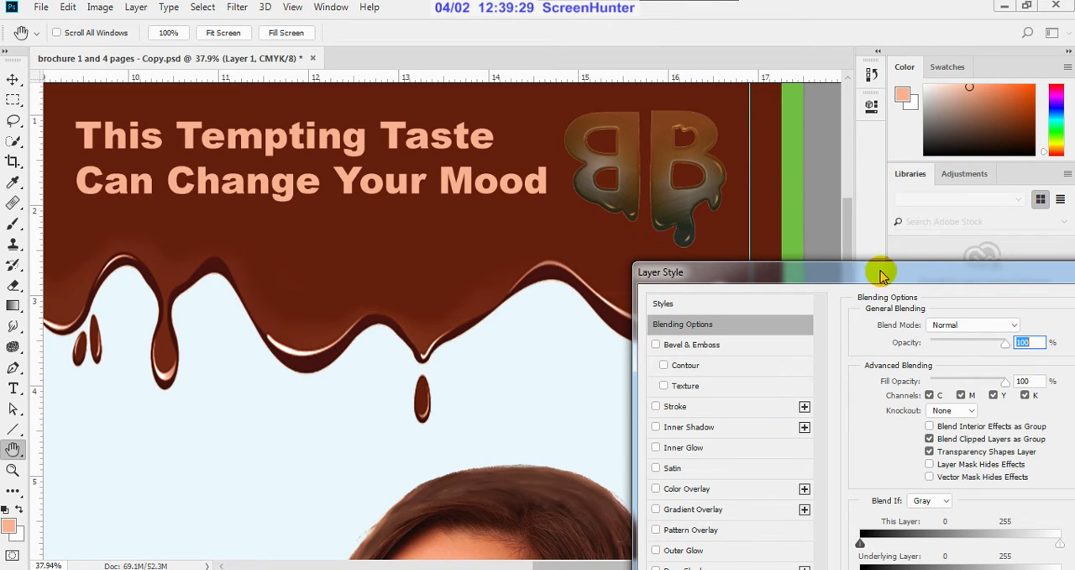
Step: Try a black Multiply drop shadow on the BB logo with a distance of 29 px and a size of 0 px
drag(882, 274, 984, 174)
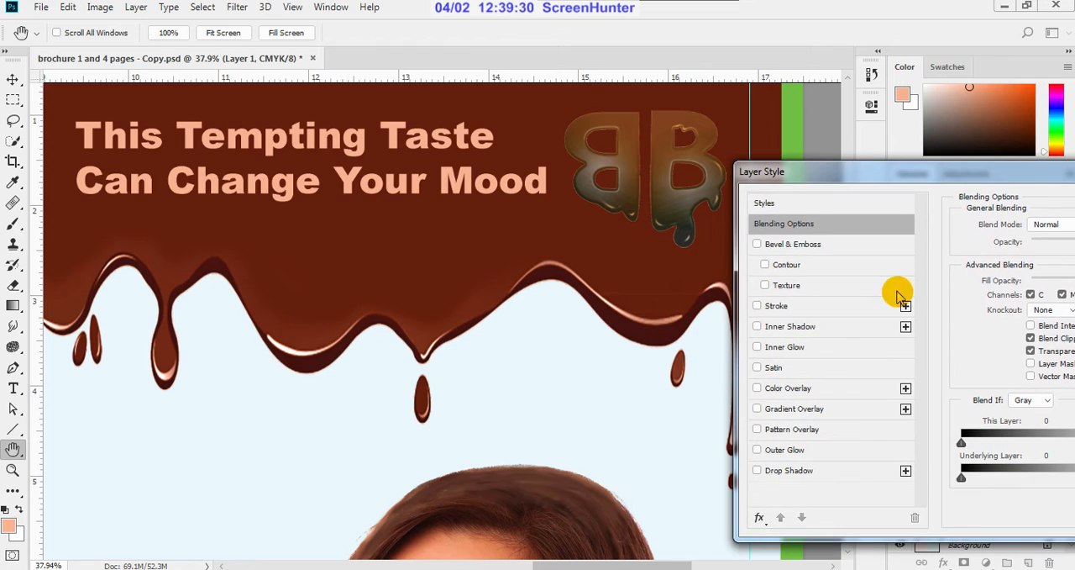
click(758, 470)
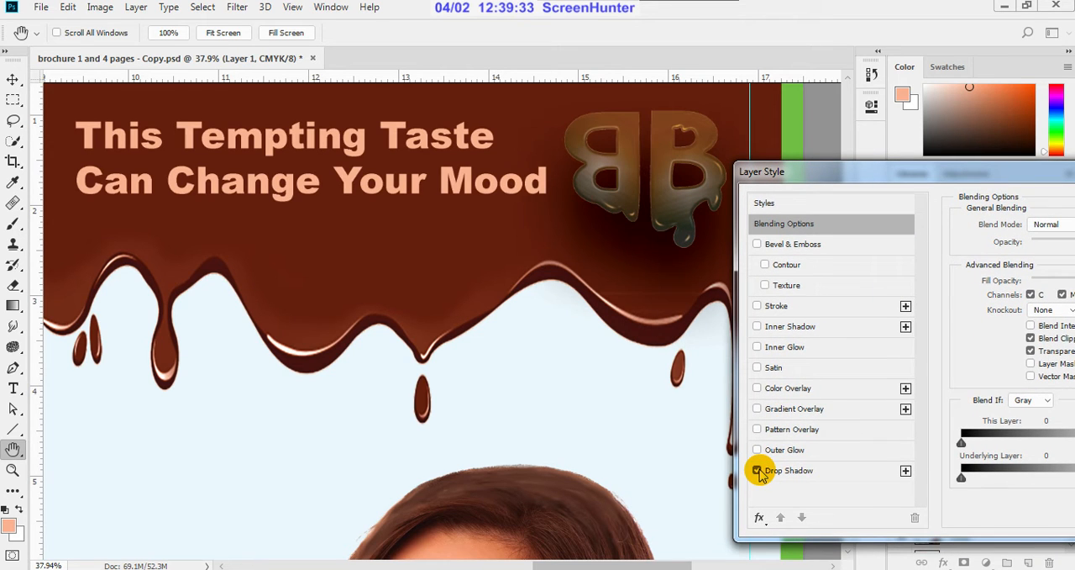
drag(996, 177, 462, 256)
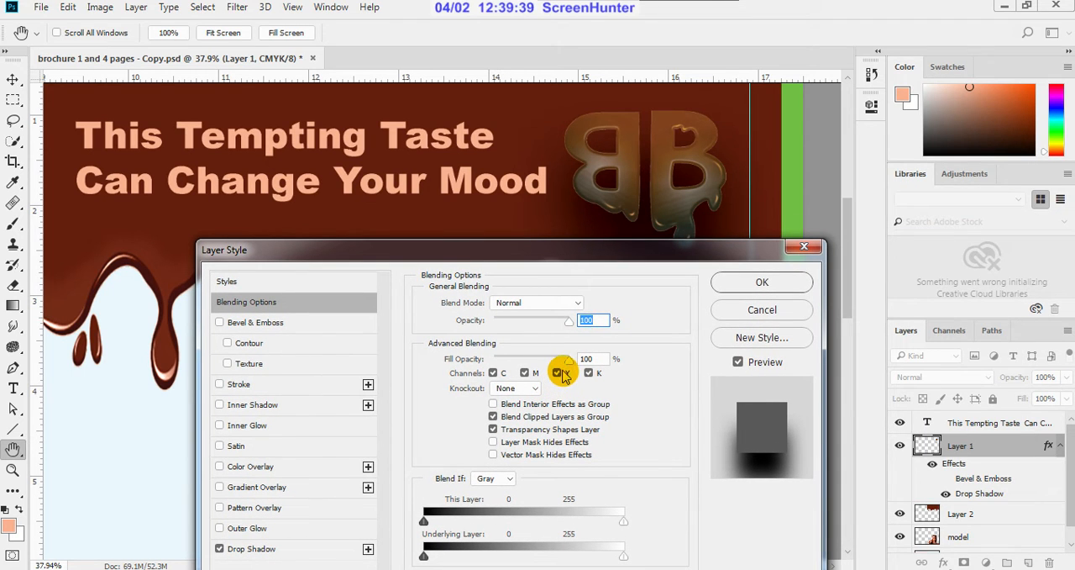
mouse_move(569, 360)
mouse_down()
mouse_move(494, 357)
mouse_move(575, 365)
mouse_up()
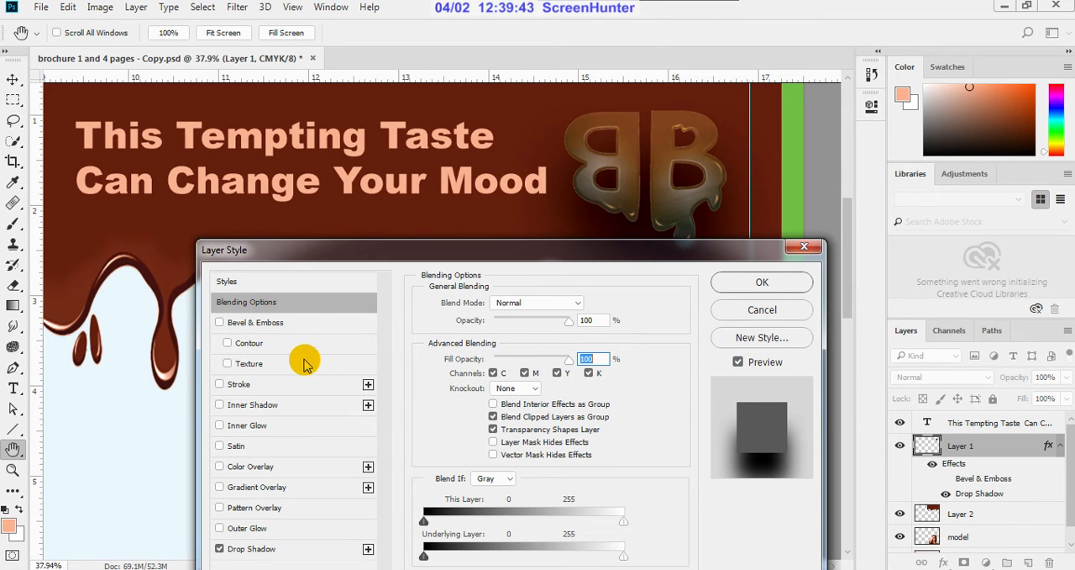
click(261, 548)
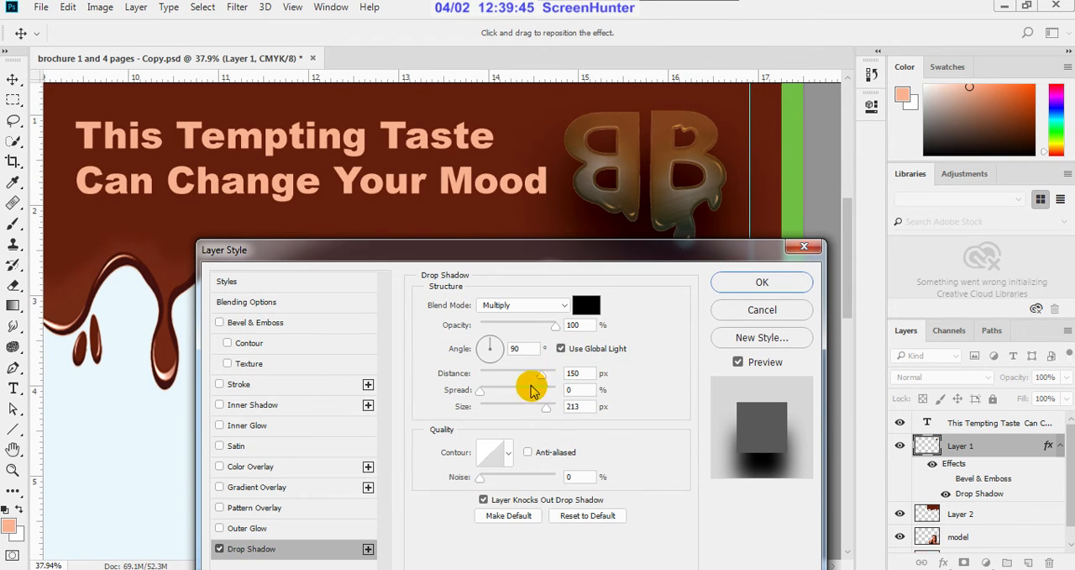
drag(543, 380, 439, 376)
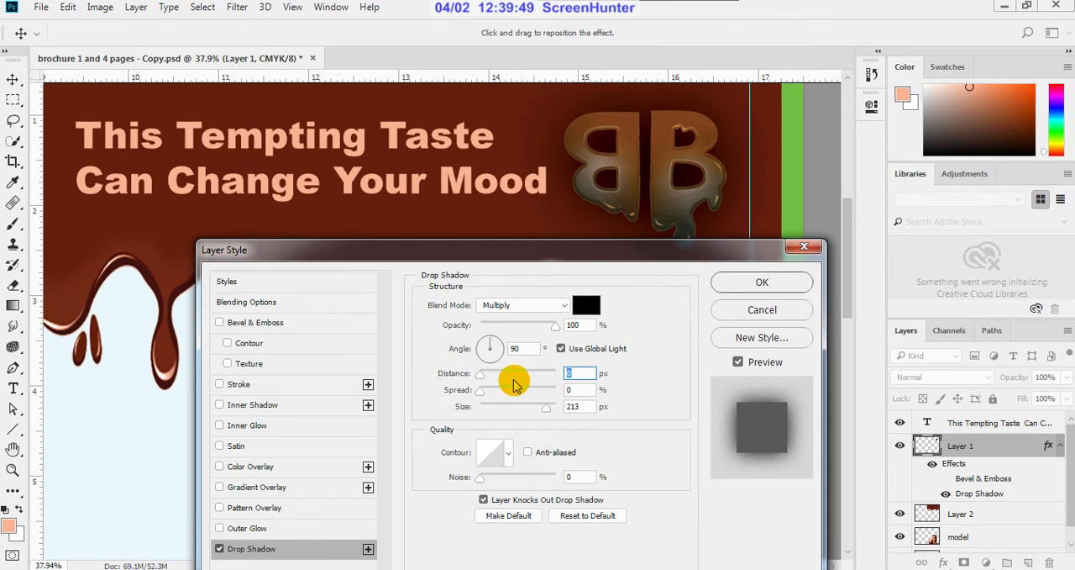
drag(546, 406, 501, 385)
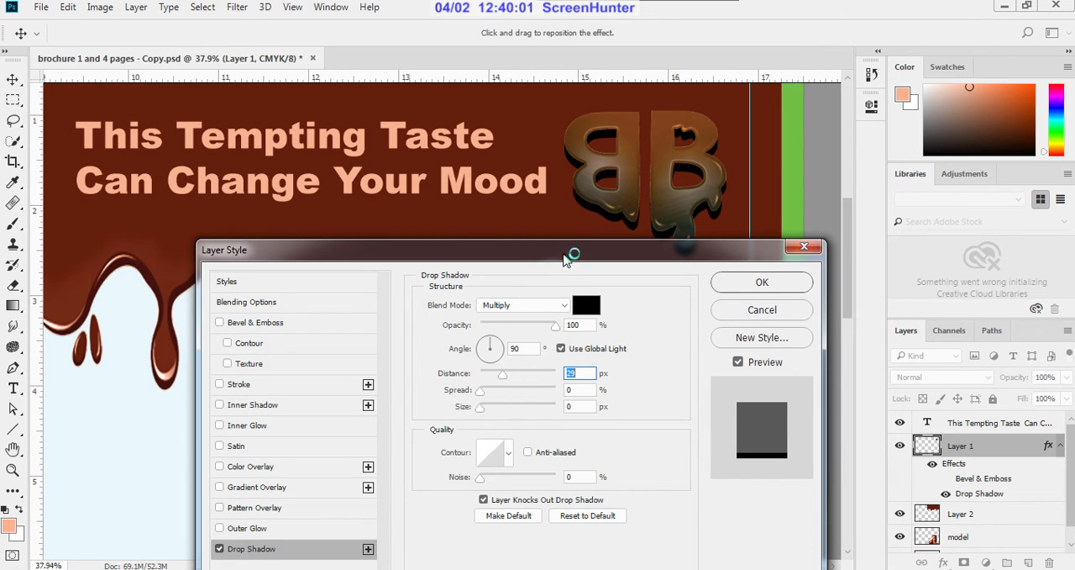
Step: Enable Bevel & Emboss on the BB logo and switch off its drop shadow
drag(565, 254, 719, 326)
click(379, 402)
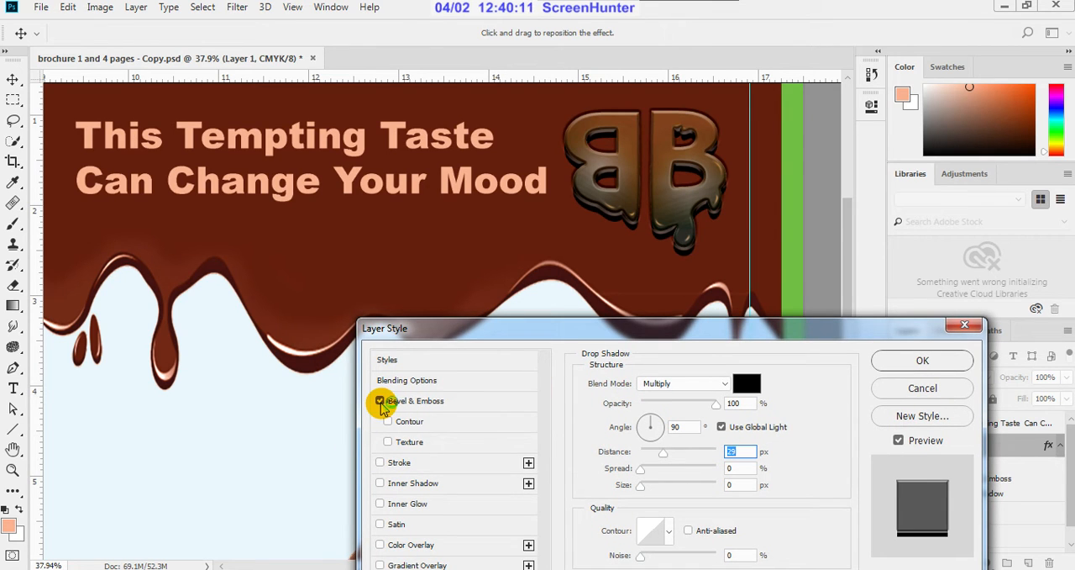
drag(603, 336, 730, 247)
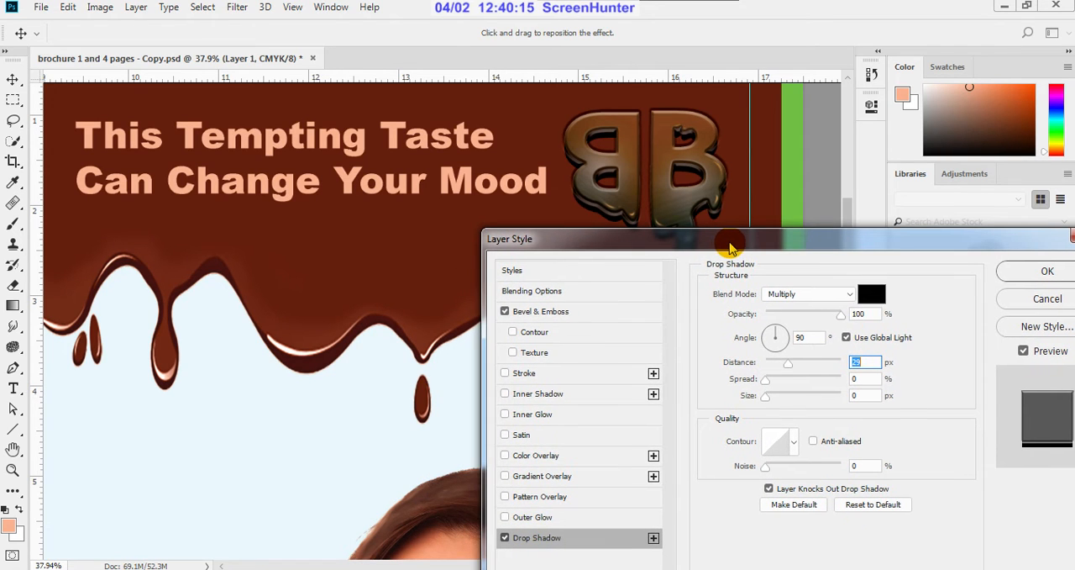
click(505, 538)
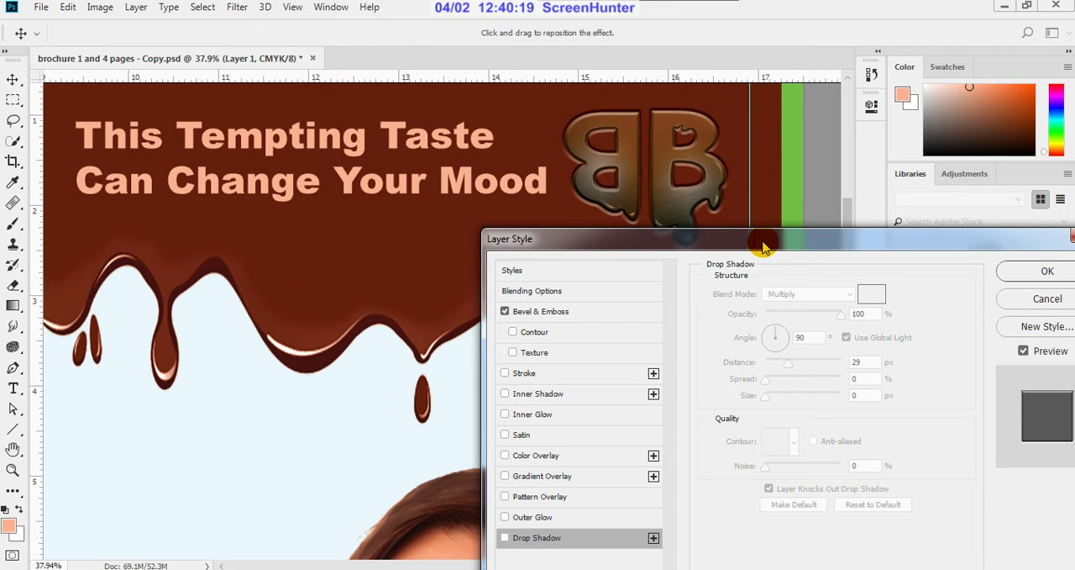
Step: Adjust the size of the BB logo's Pillow Emboss effect to 18 px
click(578, 309)
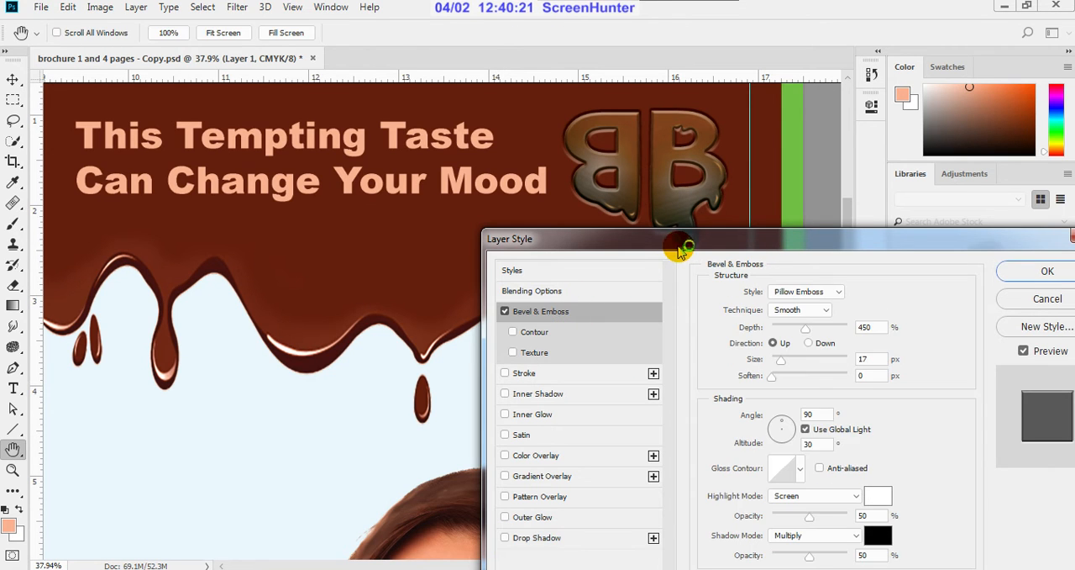
drag(682, 248, 548, 300)
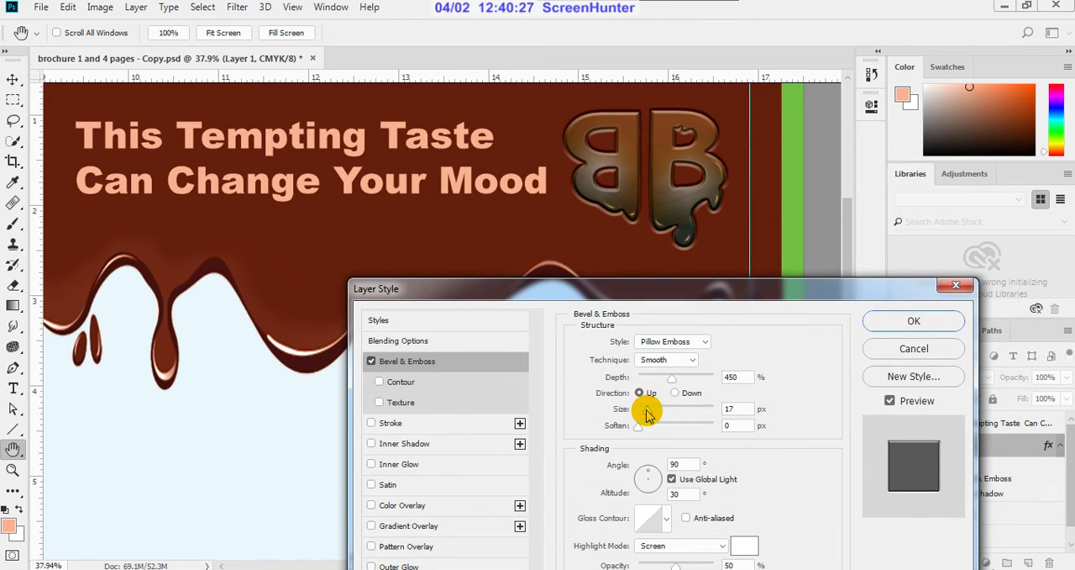
mouse_move(647, 412)
mouse_down()
mouse_move(657, 415)
mouse_move(649, 418)
mouse_up()
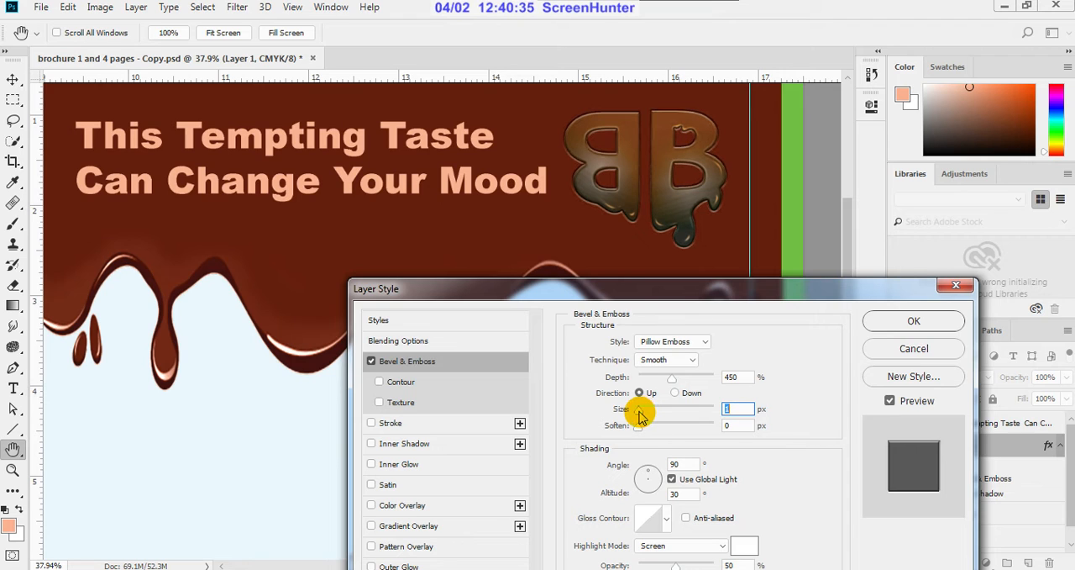
drag(650, 418, 650, 419)
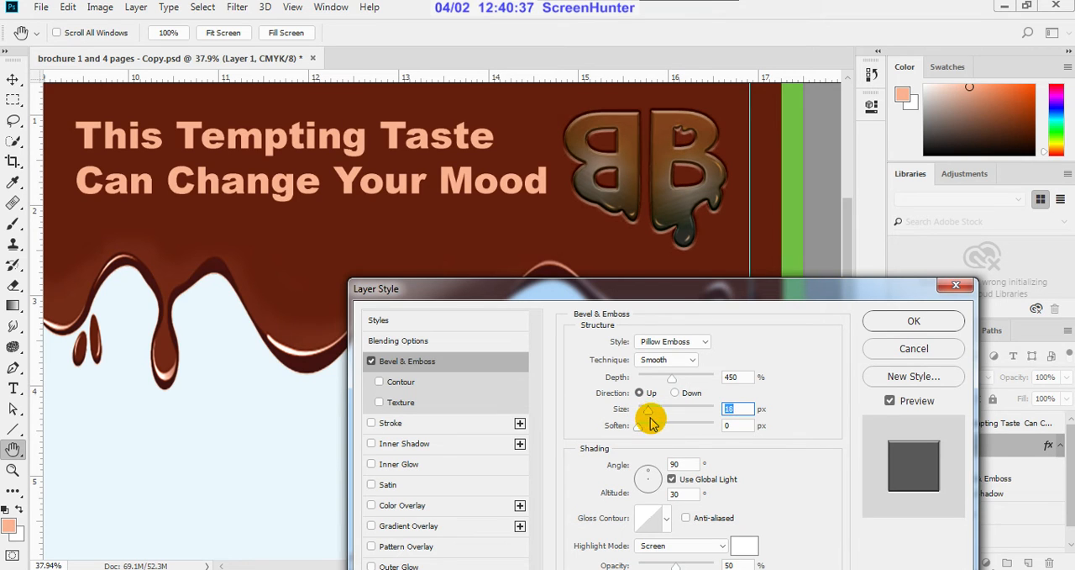
key(Tab)
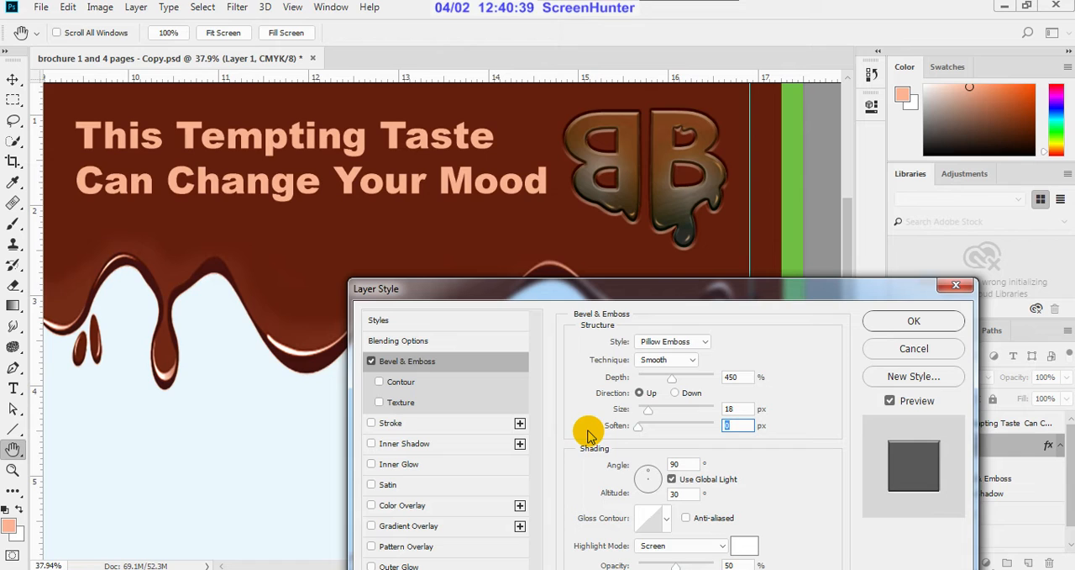
Step: Change the logo's bevel style to Emboss and reduce its size to 10 px
click(707, 346)
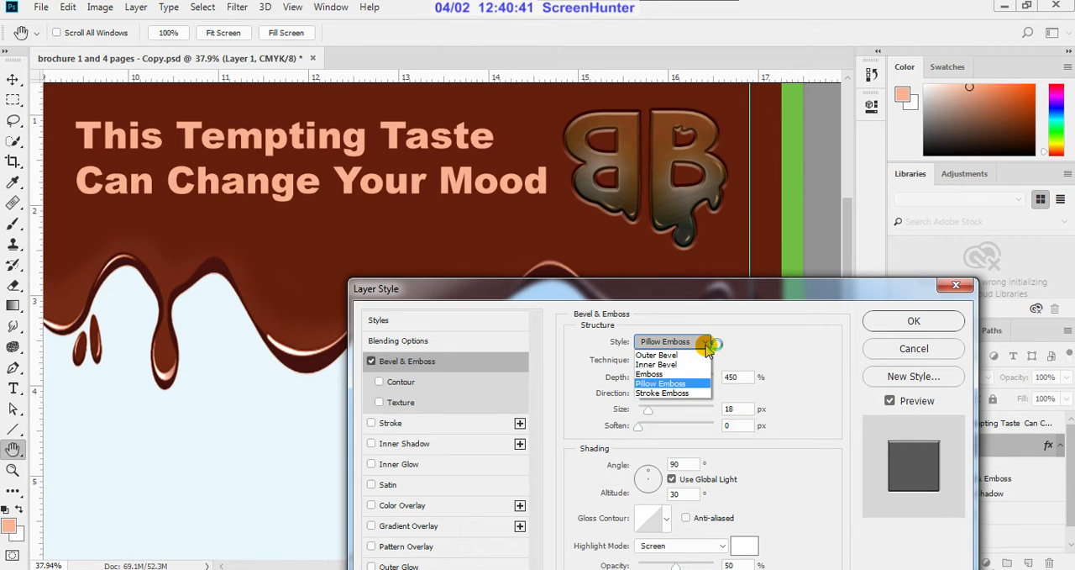
click(676, 374)
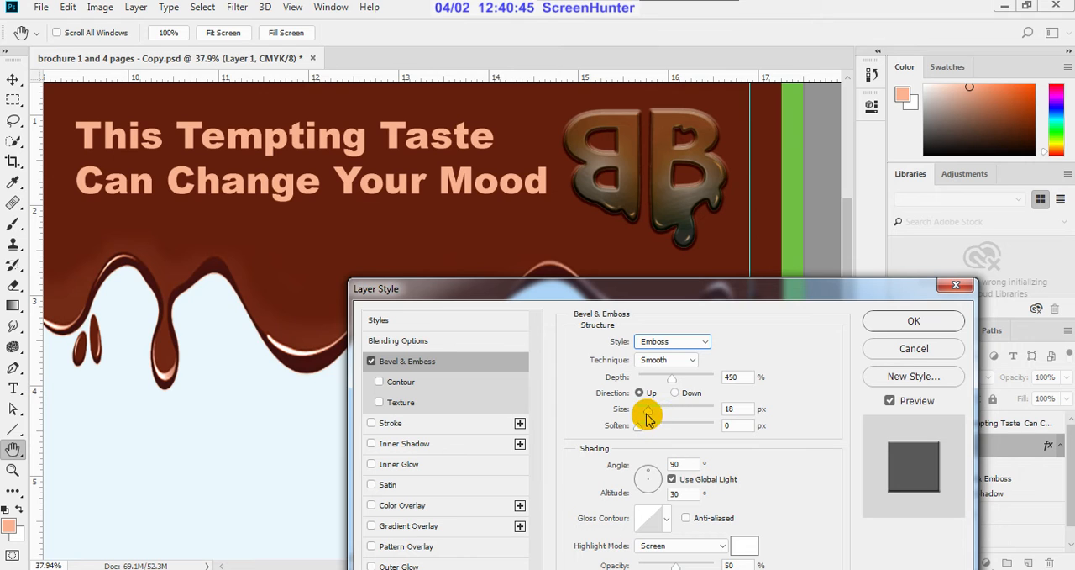
drag(647, 418, 643, 441)
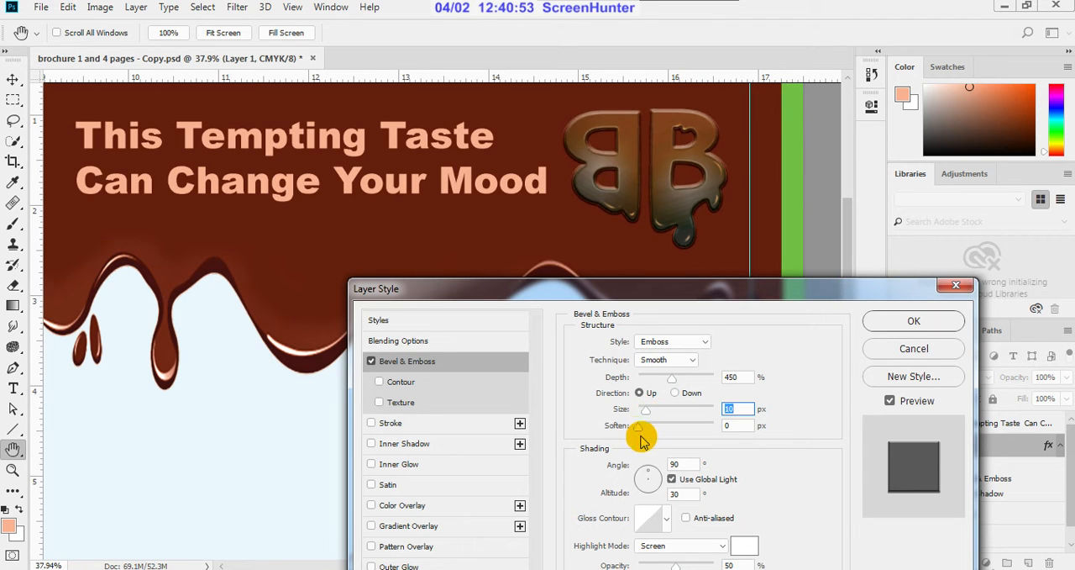
click(634, 429)
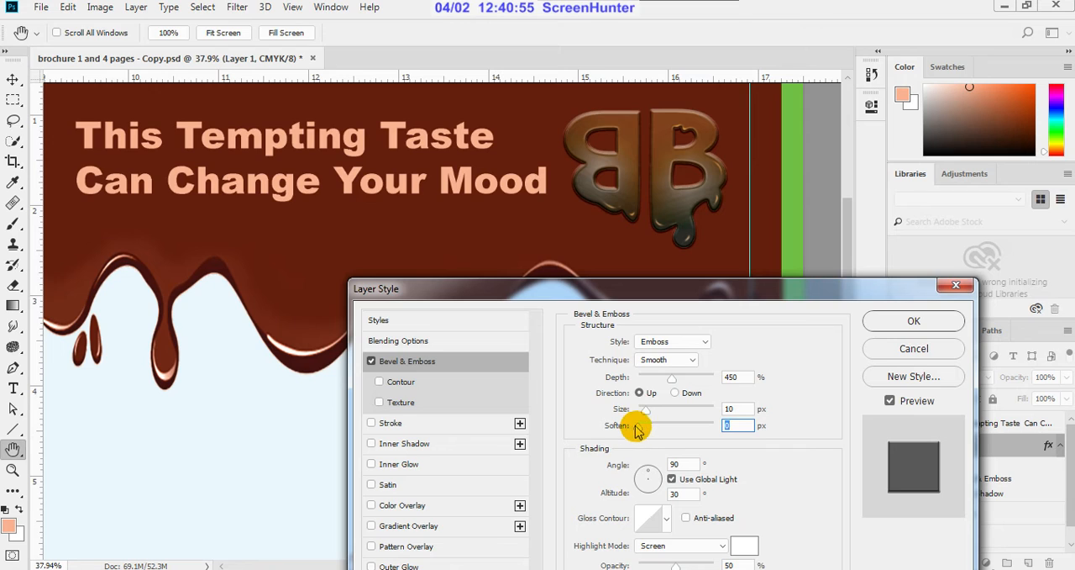
Step: Compare the Down bevel direction with Up, keep Up, and apply the logo's Emboss effect with a size of 18 px
click(676, 393)
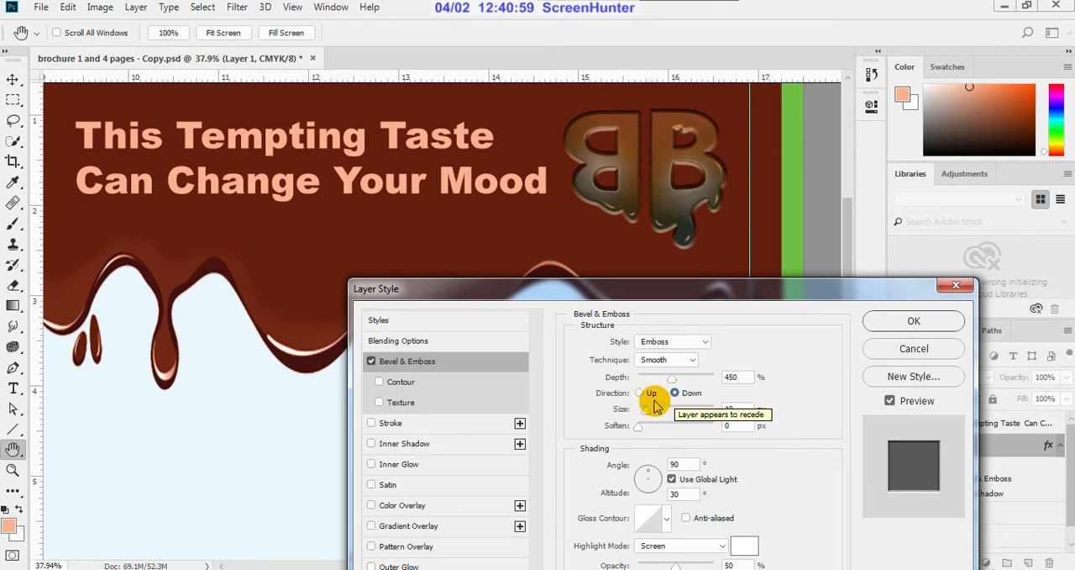
click(639, 393)
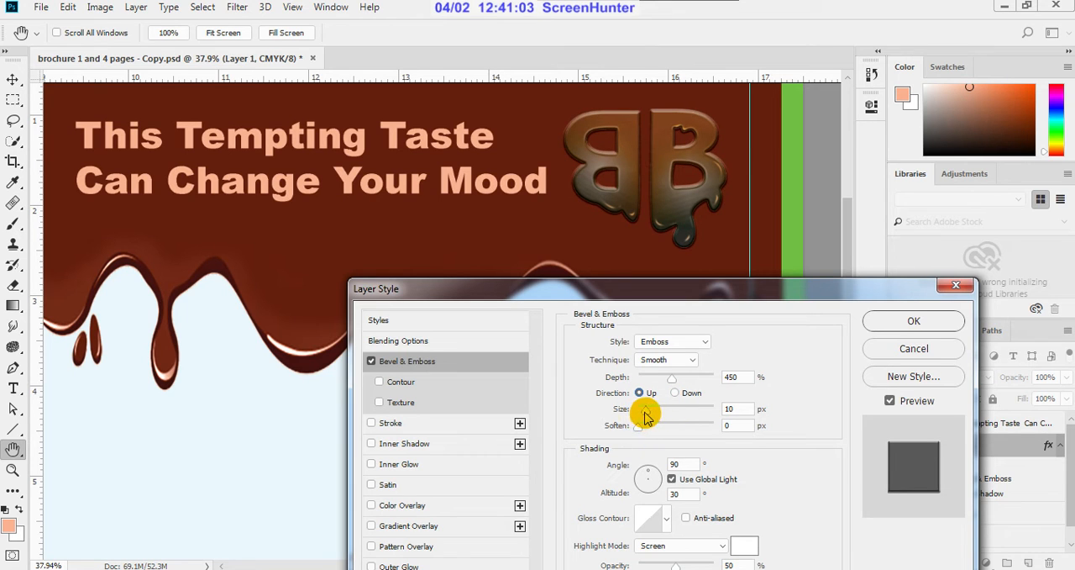
drag(645, 418, 648, 418)
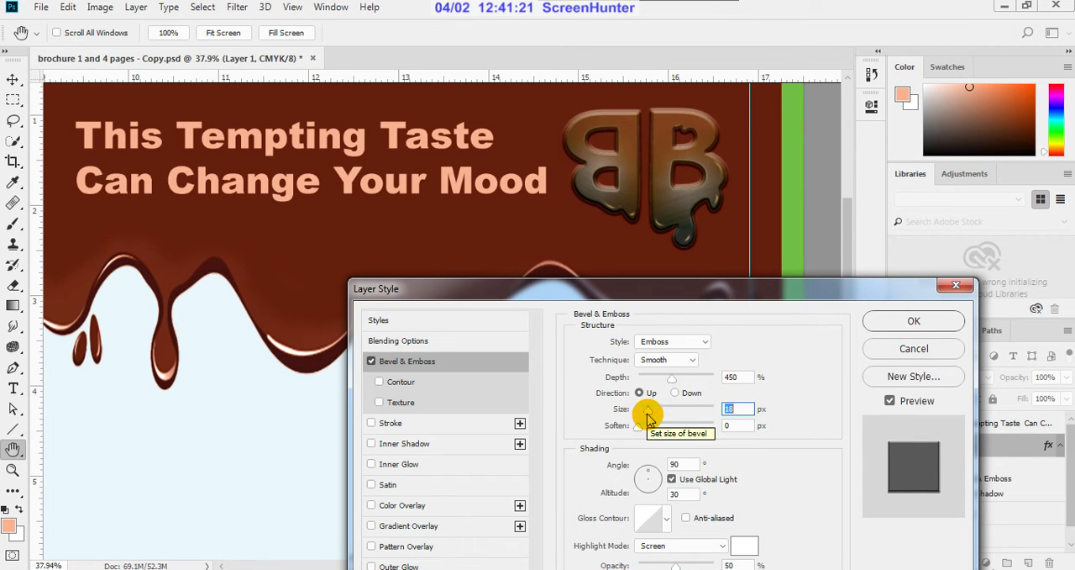
click(908, 323)
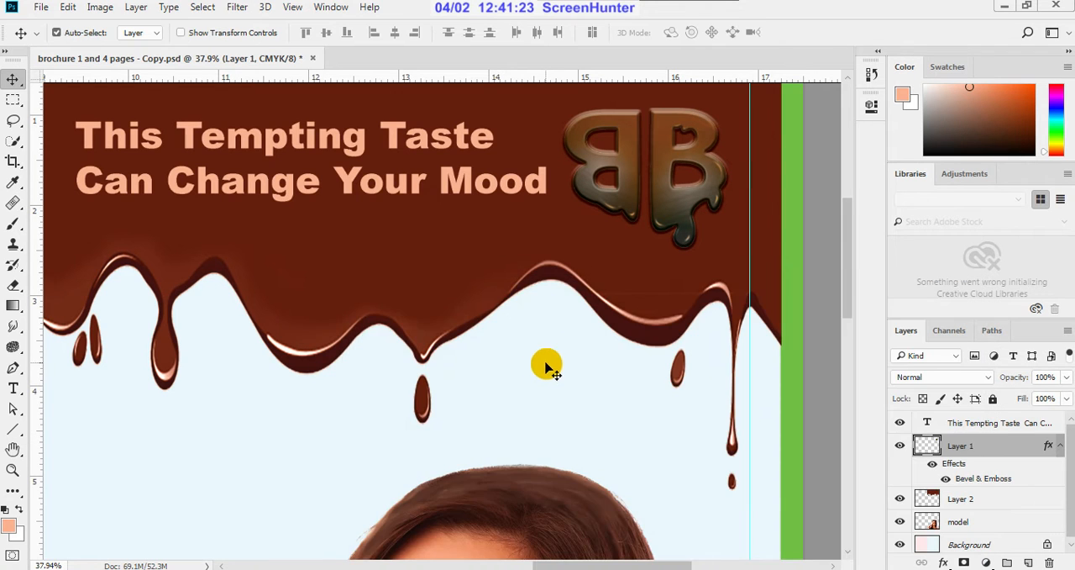
scroll(543, 363, down, 6)
scroll(632, 360, down, 1)
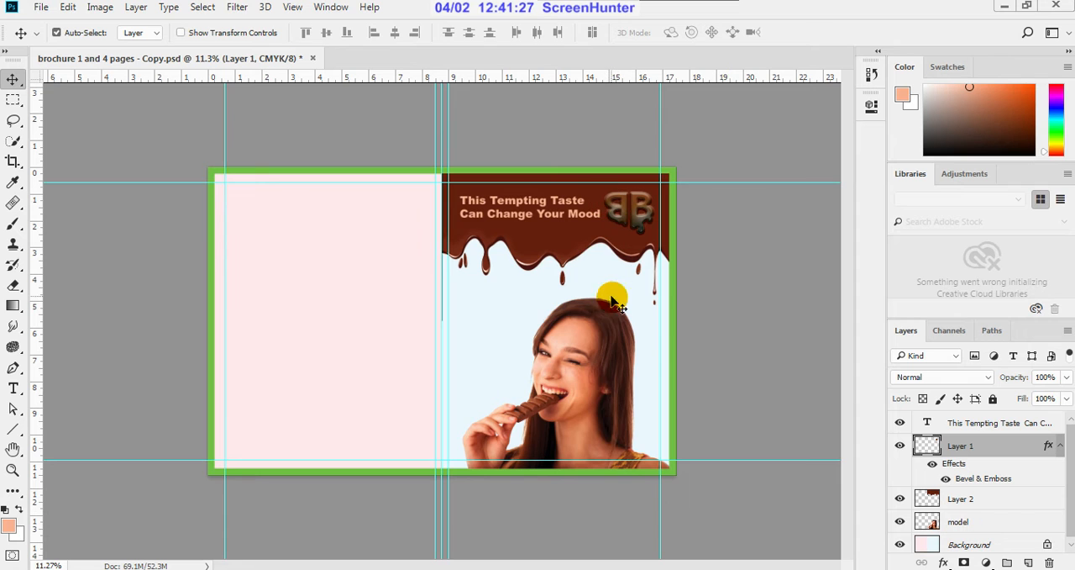
scroll(619, 460, up, 3)
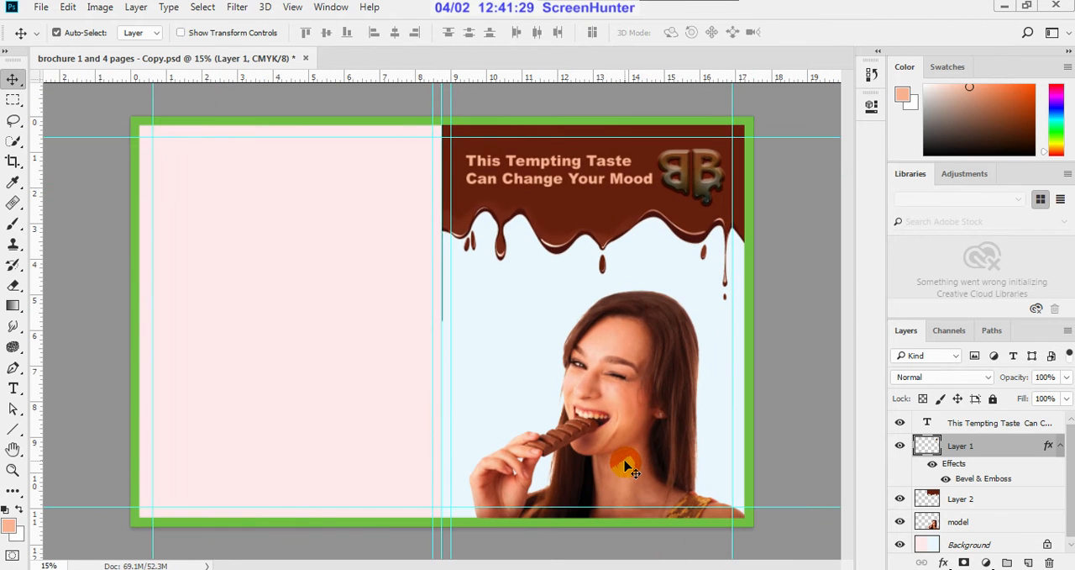
scroll(737, 537, up, 2)
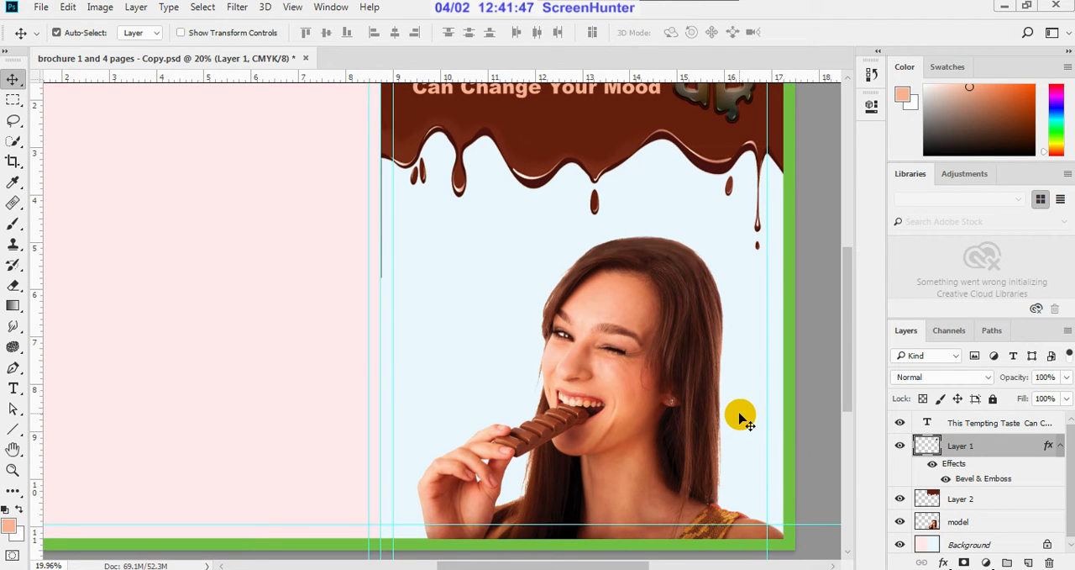
Step: Examine the whole cover spread and the embossed BB logo beside the headline at different magnifications
scroll(765, 519, down, 2)
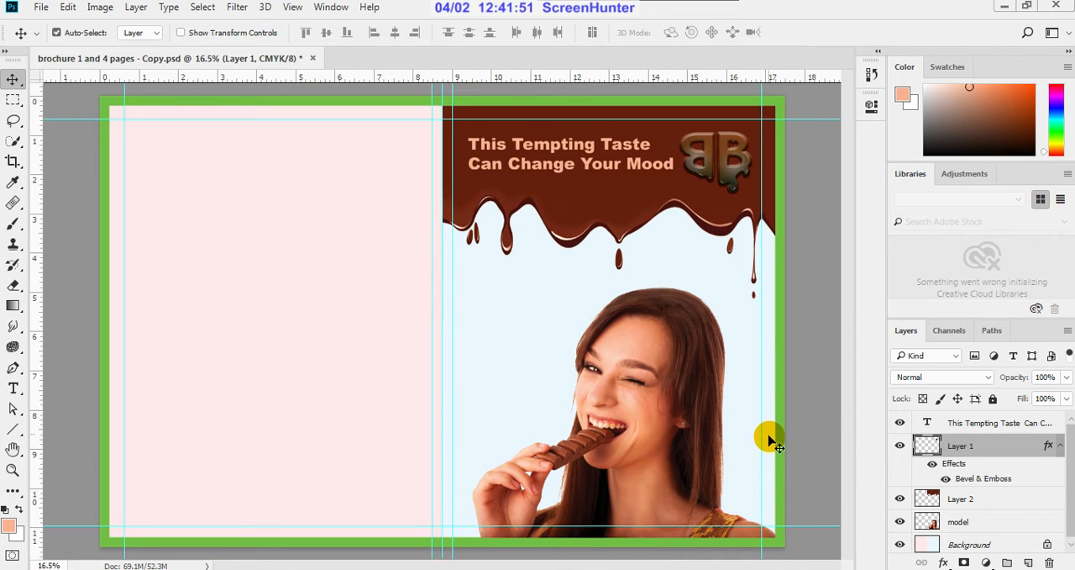
scroll(781, 179, up, 1)
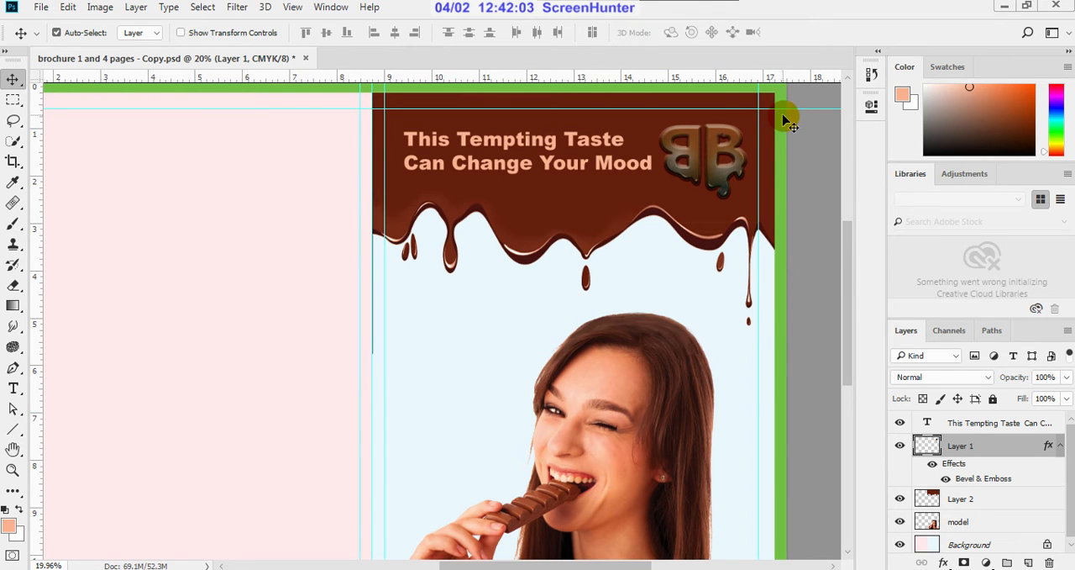
scroll(697, 201, down, 2)
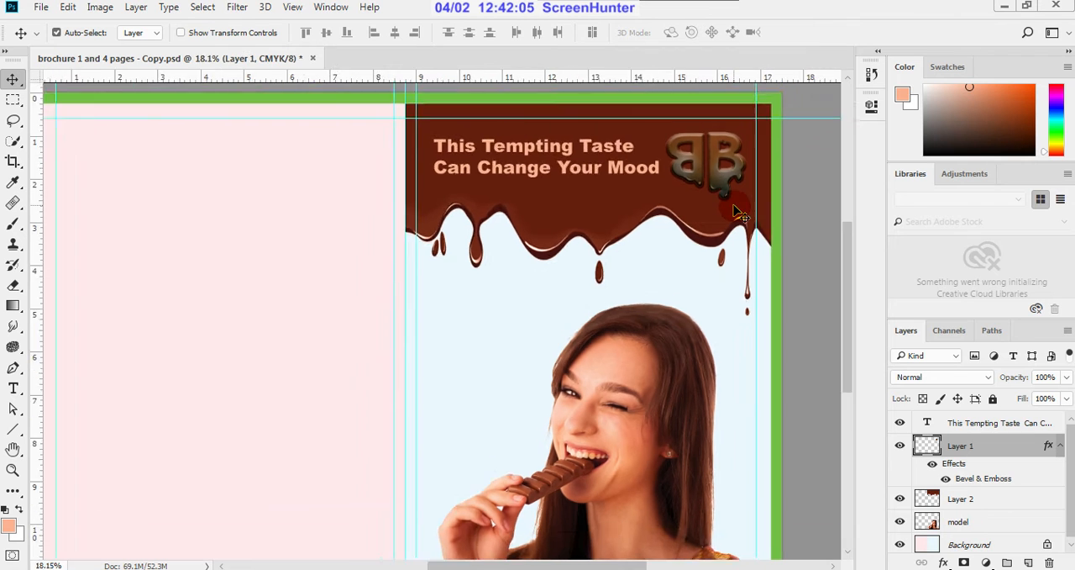
scroll(609, 538, up, 1)
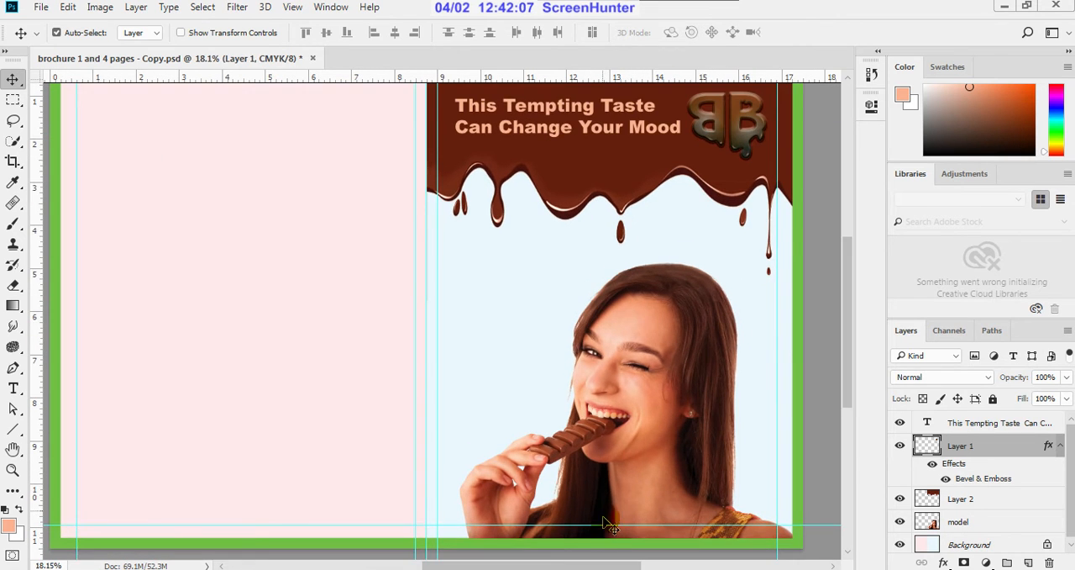
scroll(622, 521, down, 1)
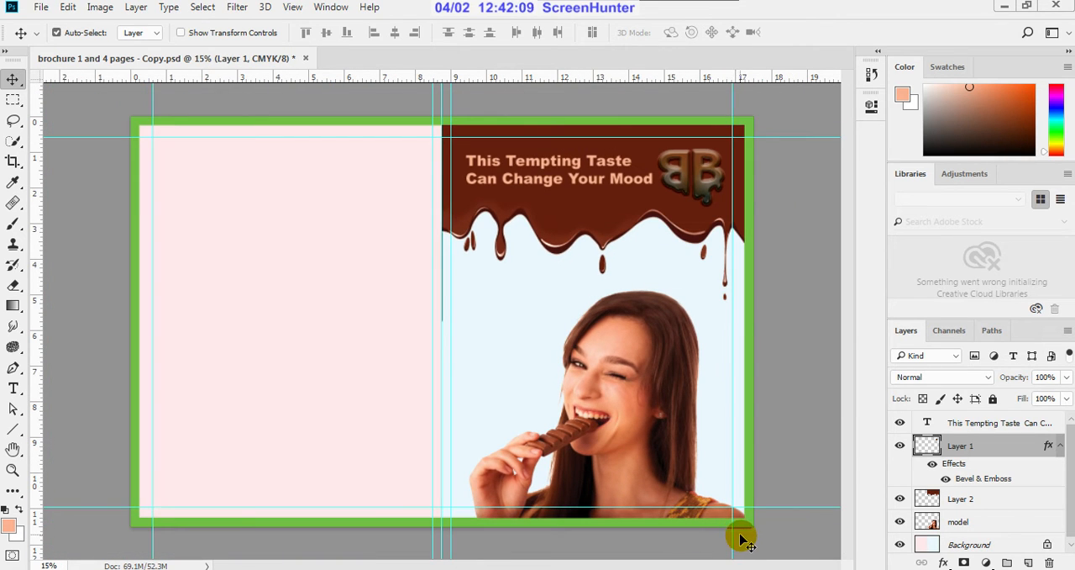
scroll(741, 538, up, 1)
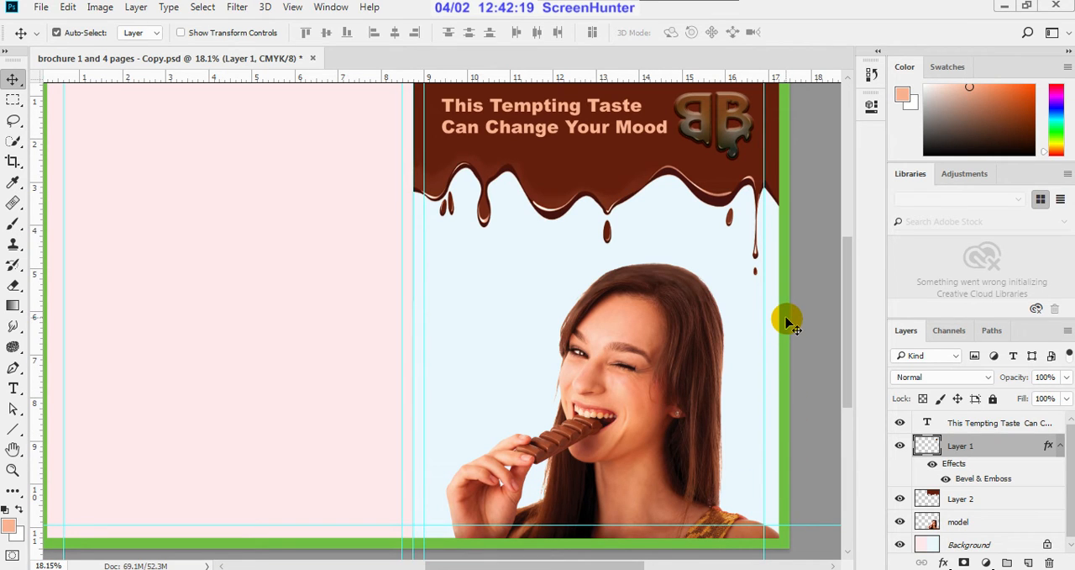
scroll(771, 319, down, 2)
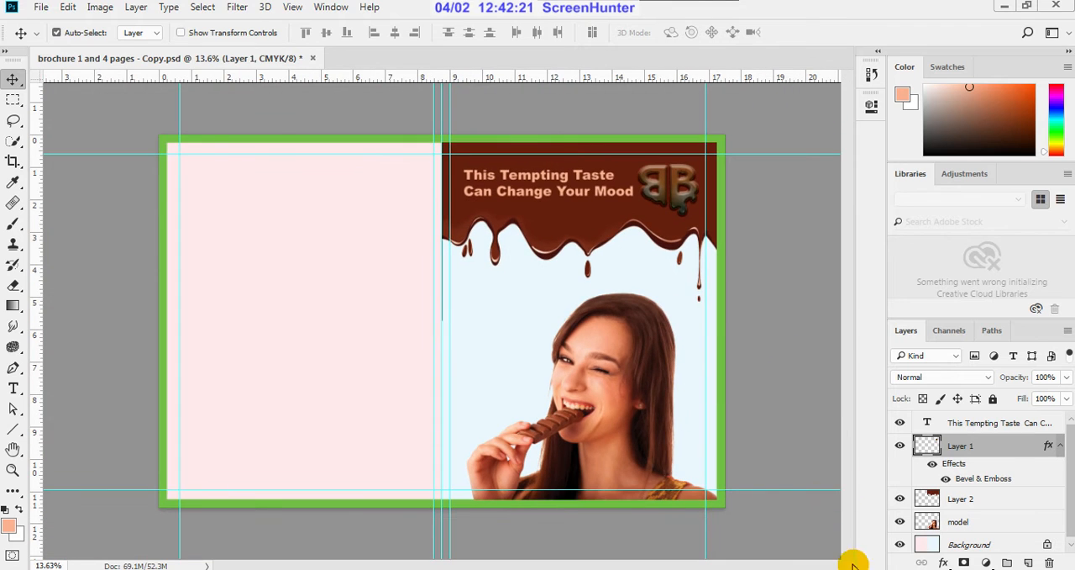
scroll(573, 174, up, 1)
scroll(573, 174, down, 2)
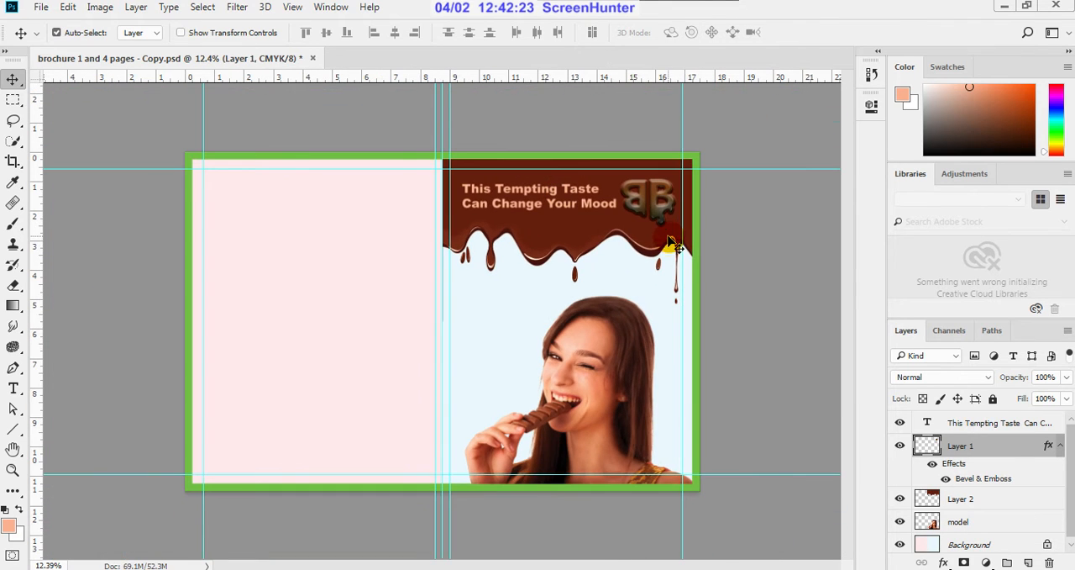
scroll(519, 134, up, 1)
scroll(525, 137, up, 2)
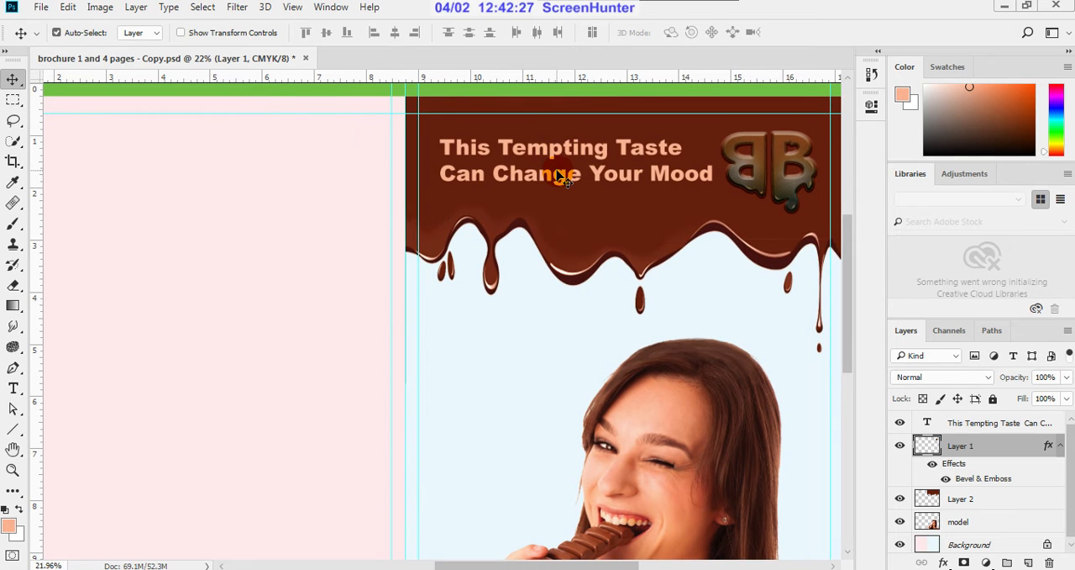
Step: Shift the headline "This Tempting Taste Can Change Your Mood" slightly away from the BB logo and rasterize its type layer
click(562, 149)
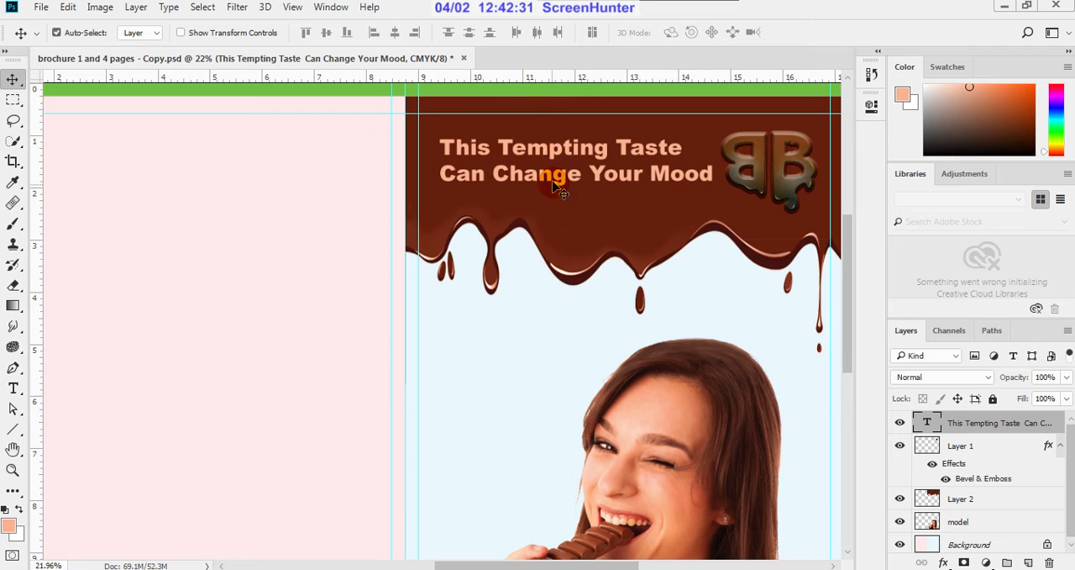
scroll(554, 189, down, 2)
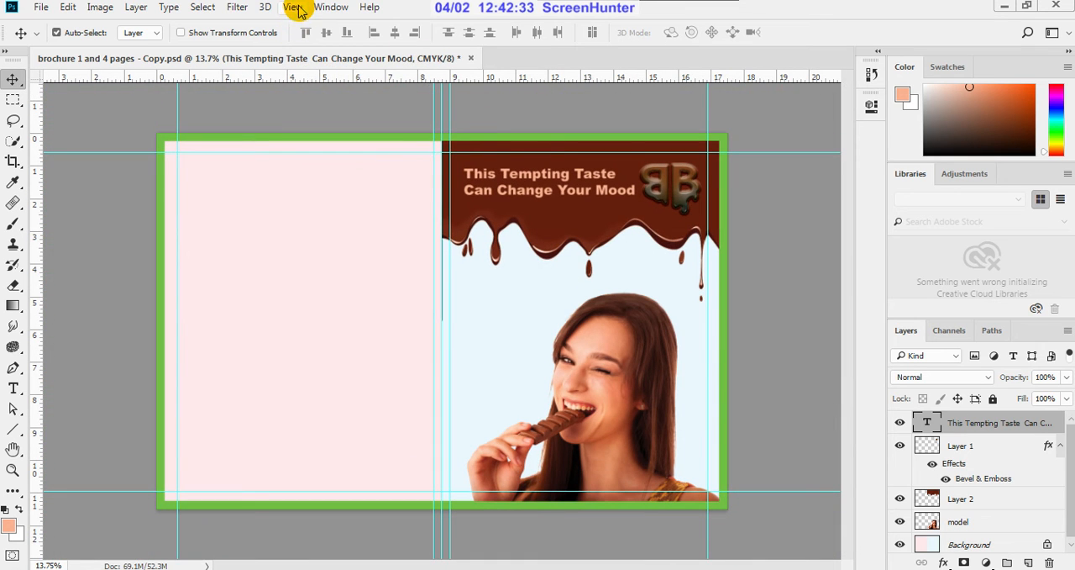
scroll(557, 164, up, 2)
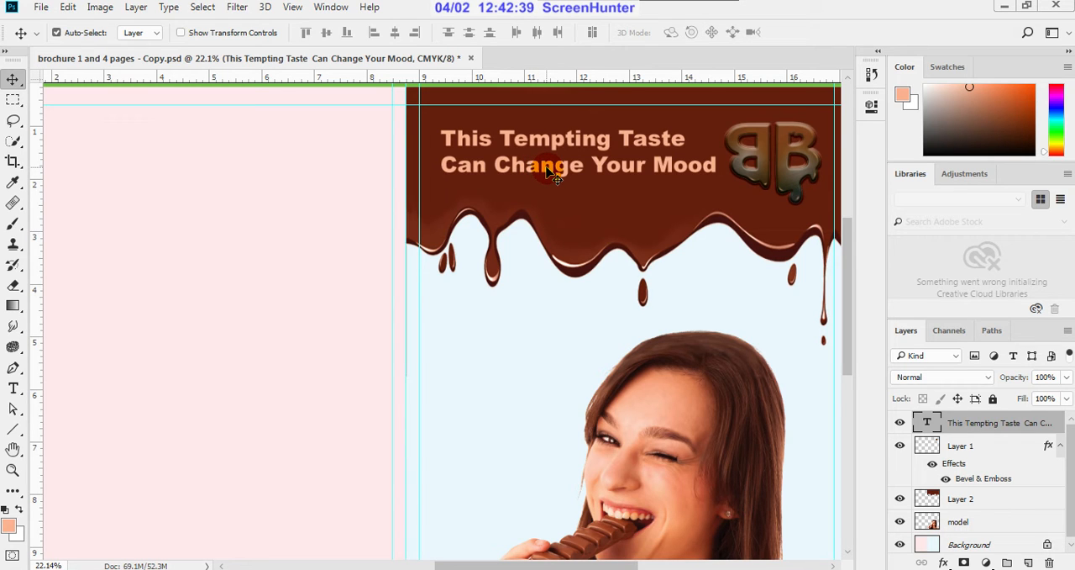
drag(546, 171, 543, 171)
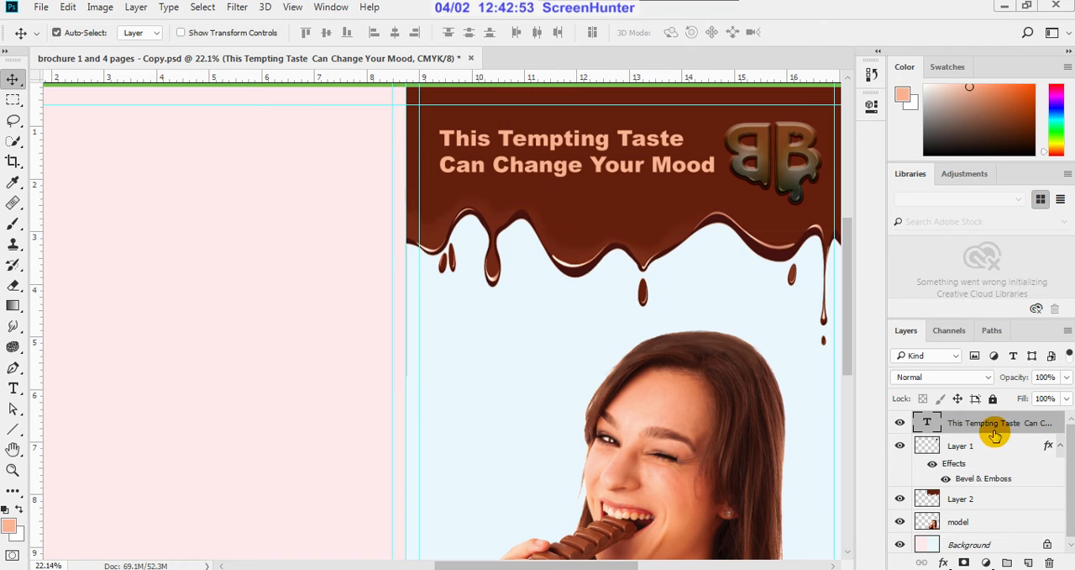
right_click(1041, 426)
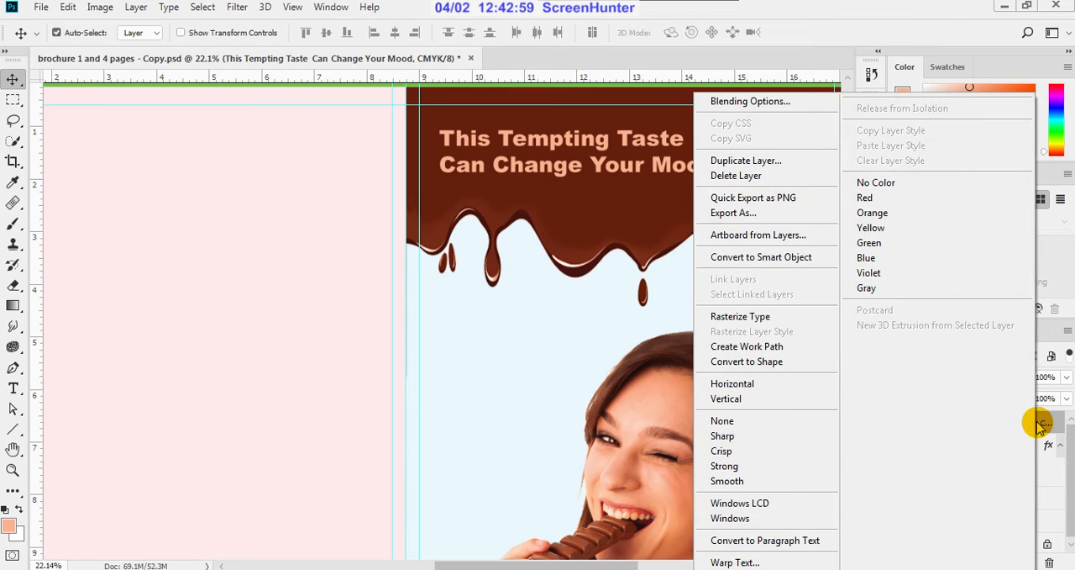
click(789, 317)
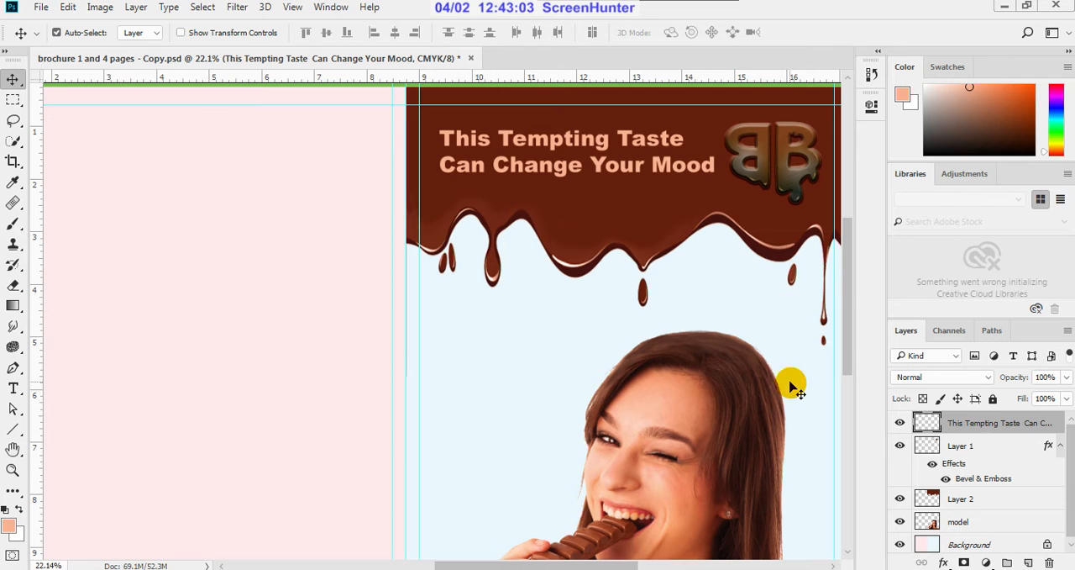
Step: Open the rasterized headline layer in the Liquify filter
scroll(609, 142, up, 1)
scroll(608, 143, up, 1)
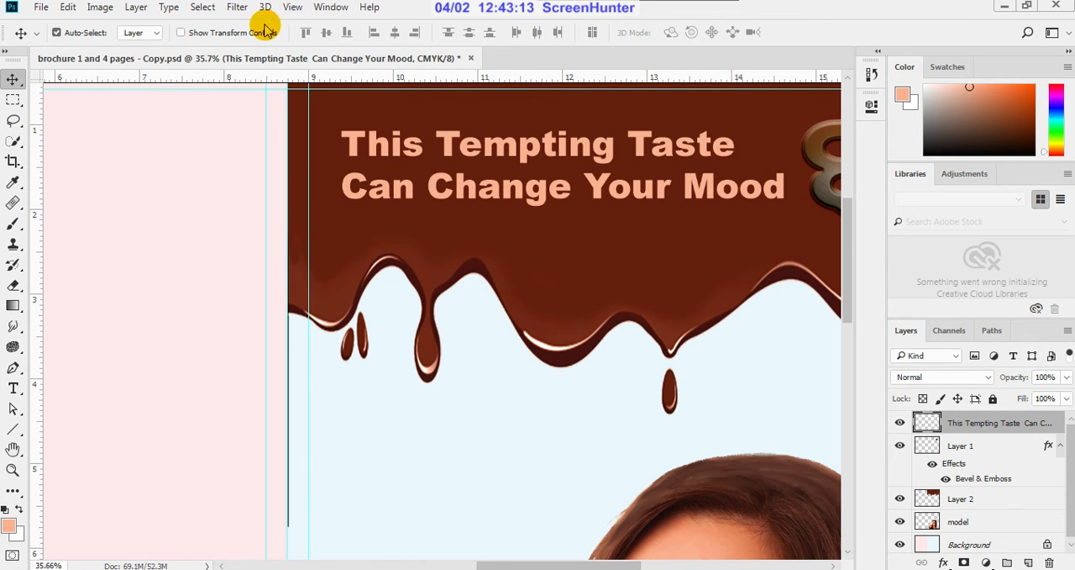
click(240, 8)
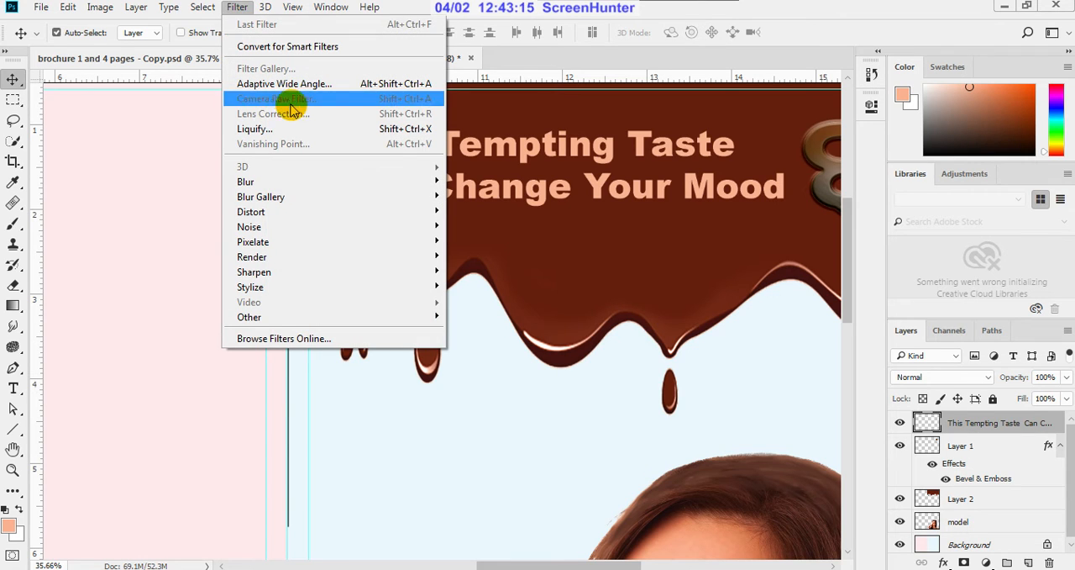
mouse_move(322, 183)
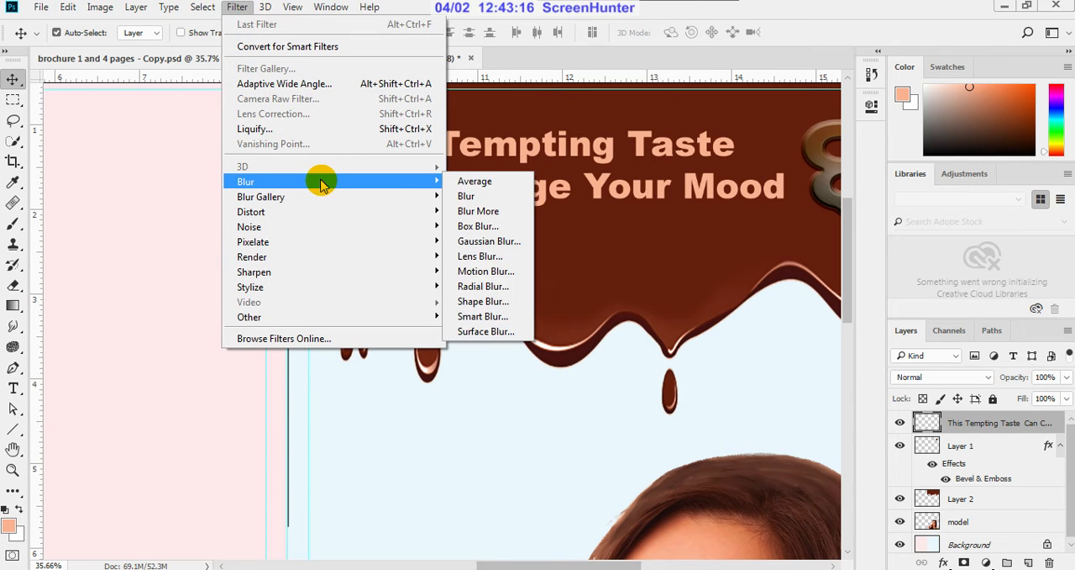
click(272, 131)
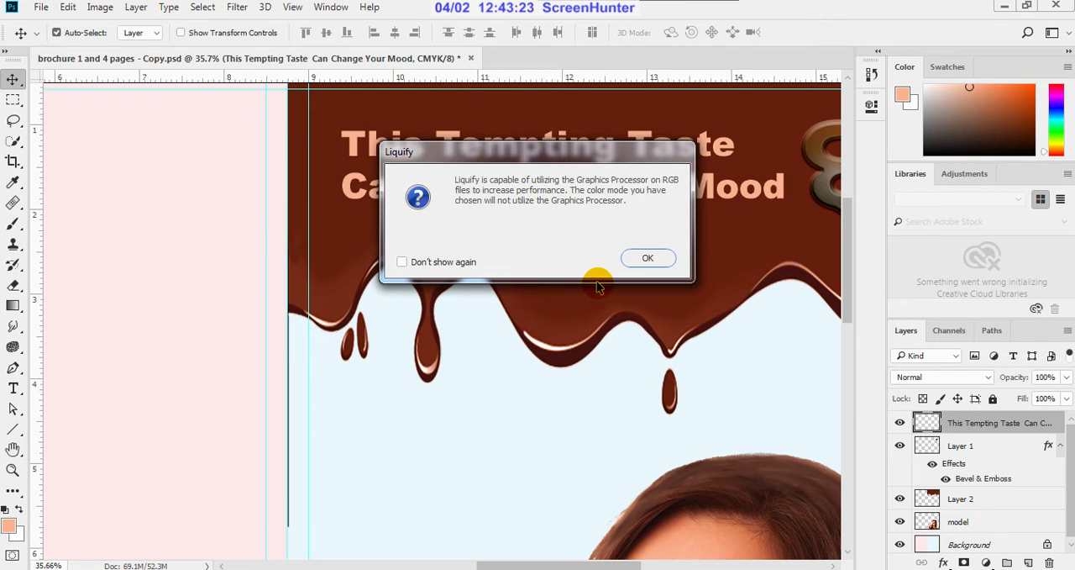
click(644, 259)
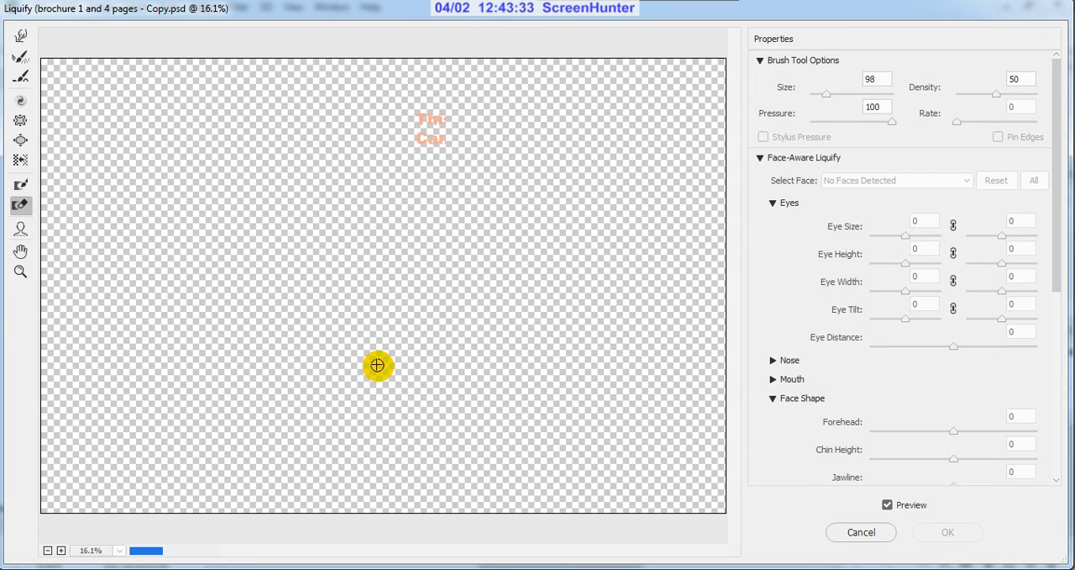
Step: Enlarge the headline in the Liquify preview and set up the Forward Warp tool with a brush size of 60
scroll(479, 109, up, 2)
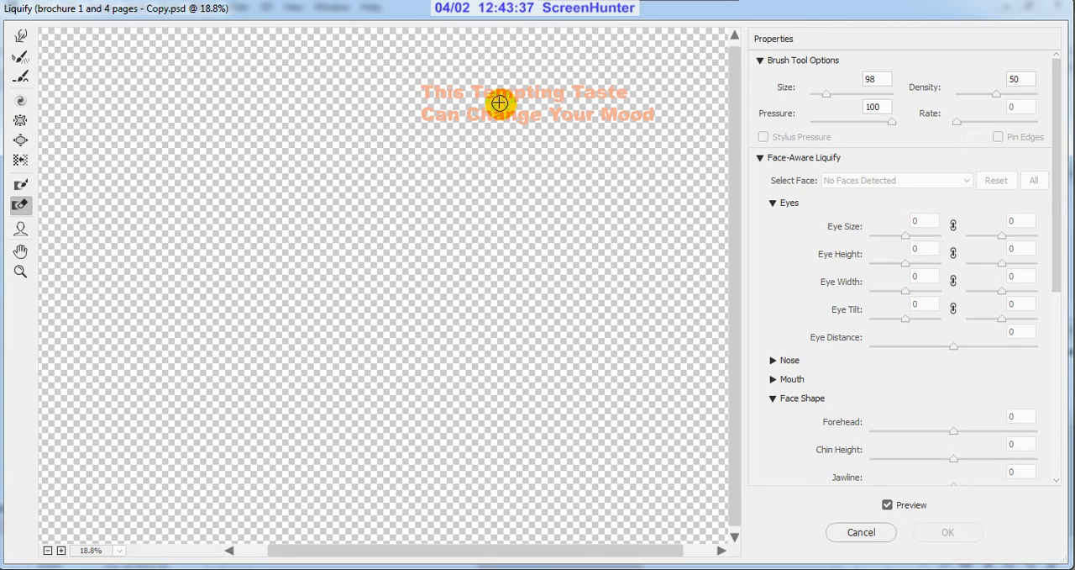
scroll(513, 90, up, 1)
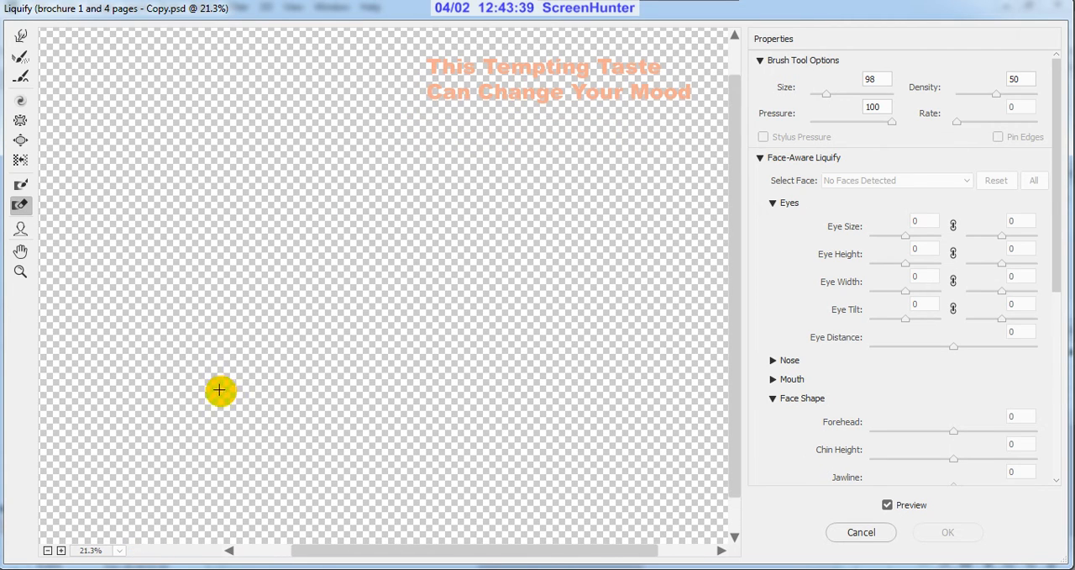
click(18, 252)
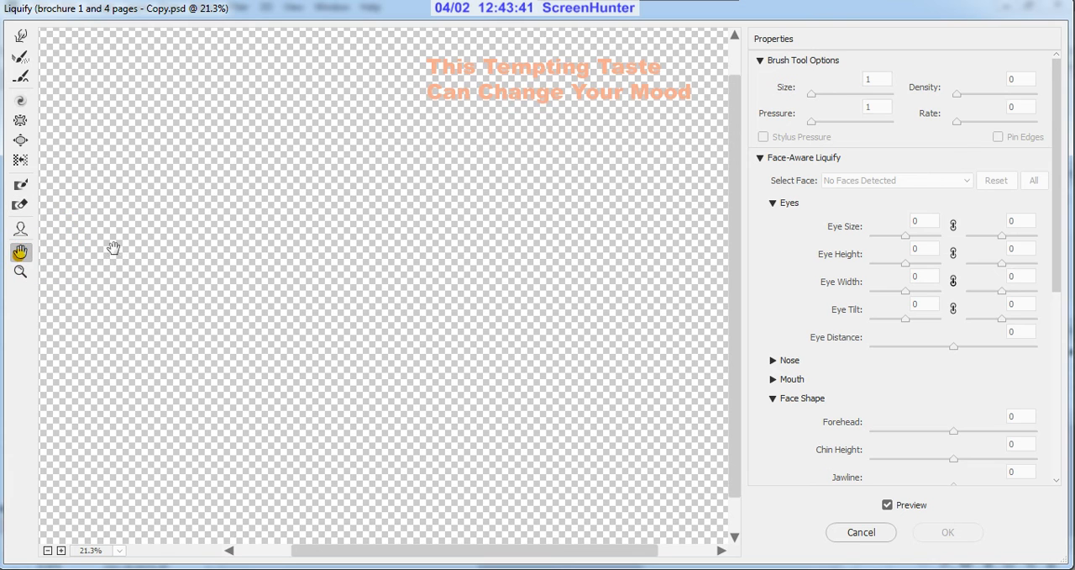
mouse_move(538, 96)
mouse_down()
mouse_move(404, 319)
mouse_move(156, 536)
mouse_up()
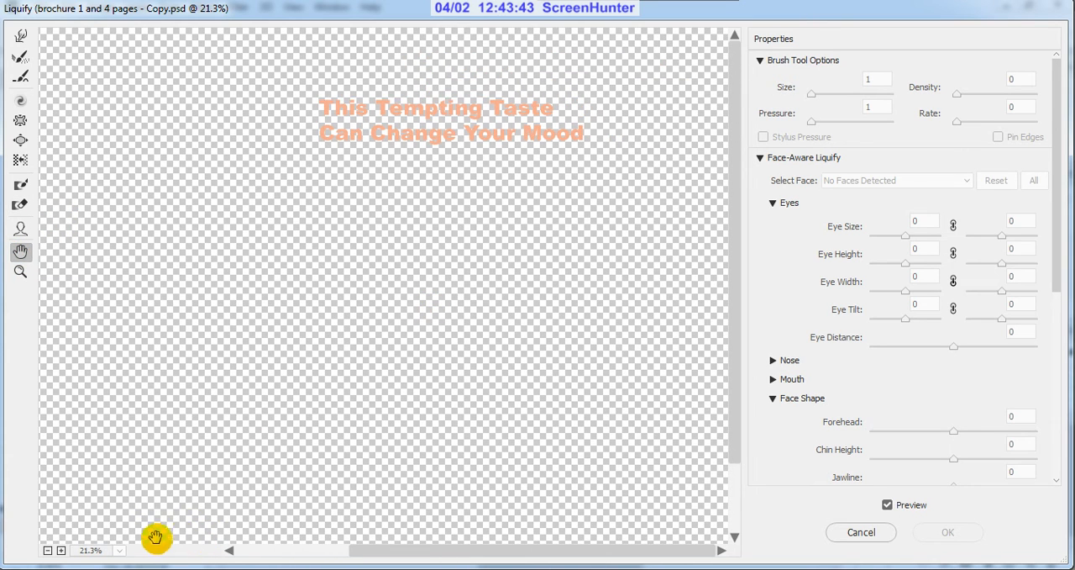
click(61, 551)
click(61, 551)
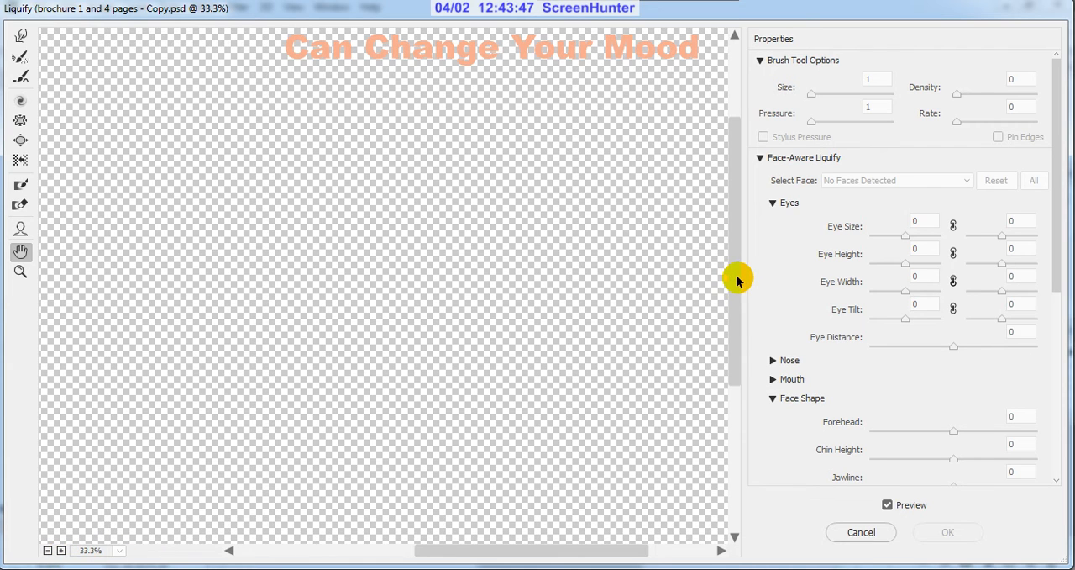
drag(737, 278, 739, 216)
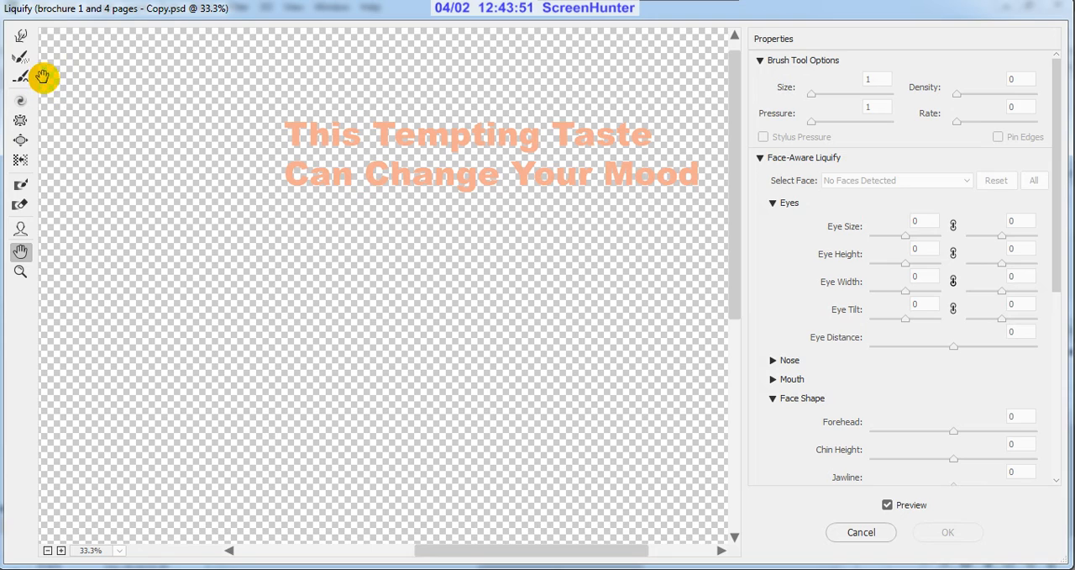
click(20, 36)
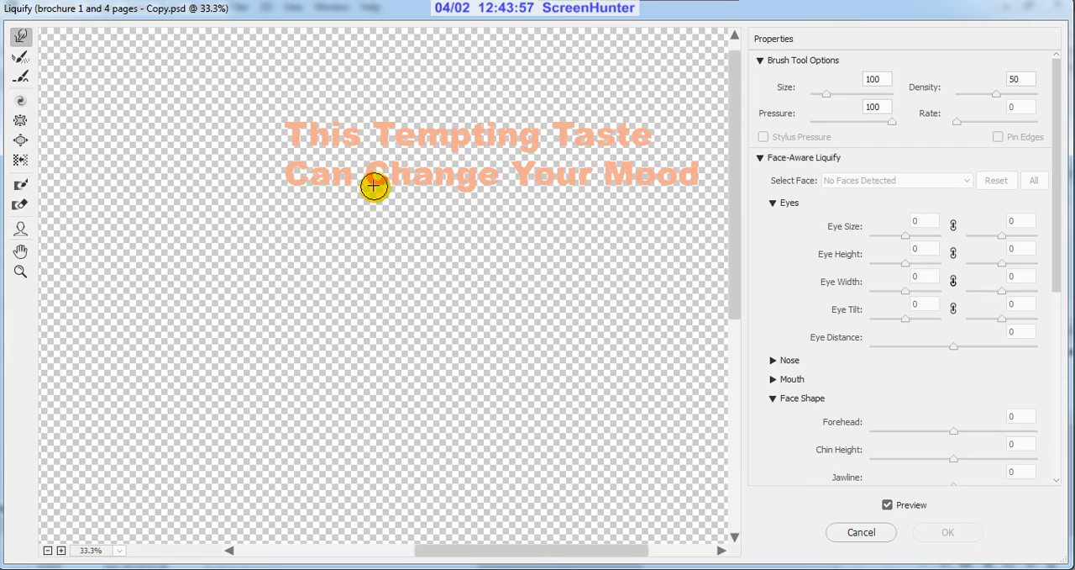
key(bracketleft)
key(bracketleft)
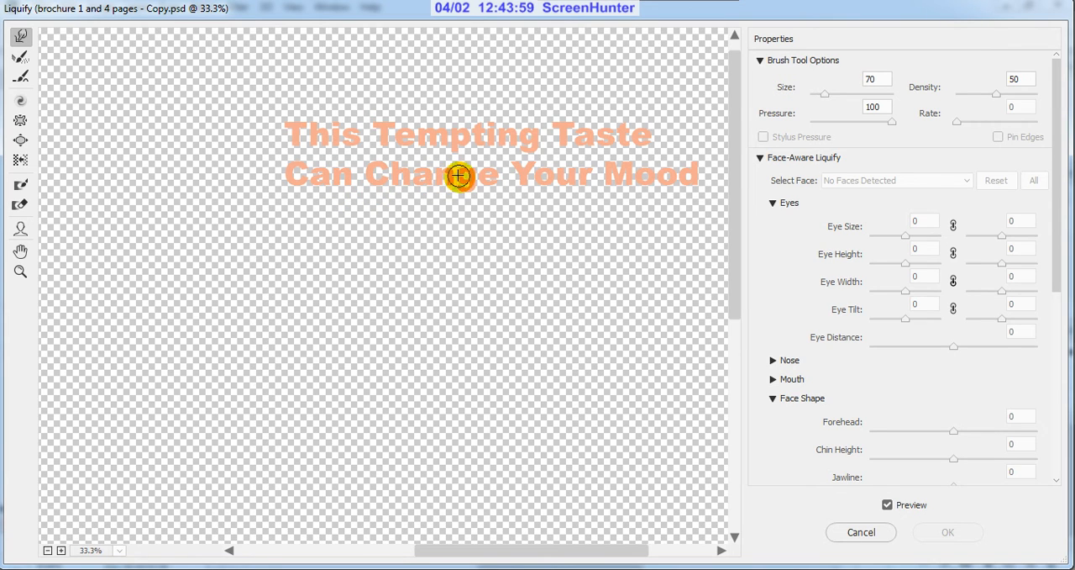
key(bracketleft)
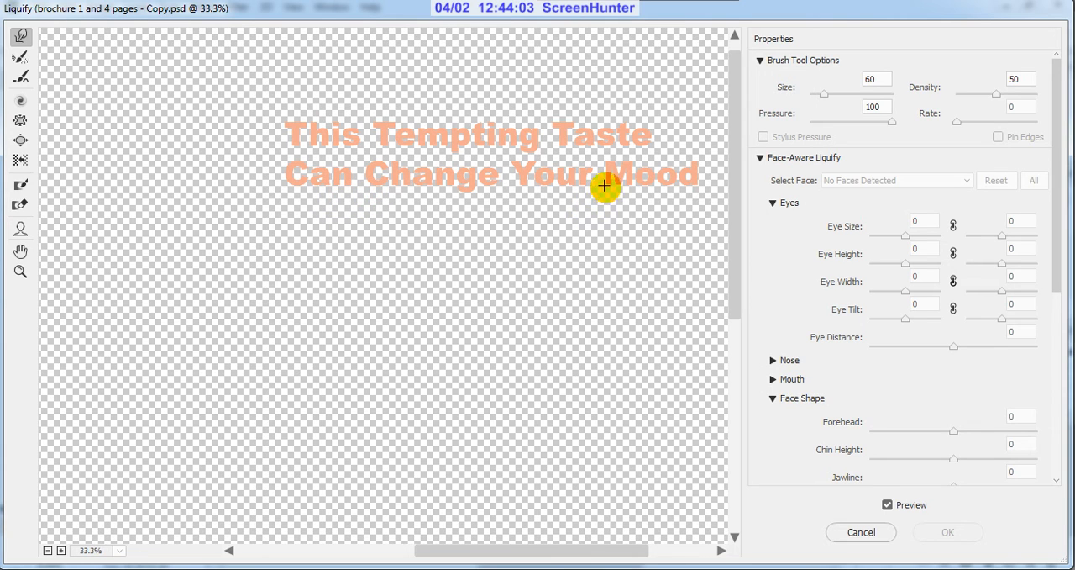
Step: Try to pull a drip downward from the M of "Mood" with the Forward Warp tool
drag(610, 175, 603, 207)
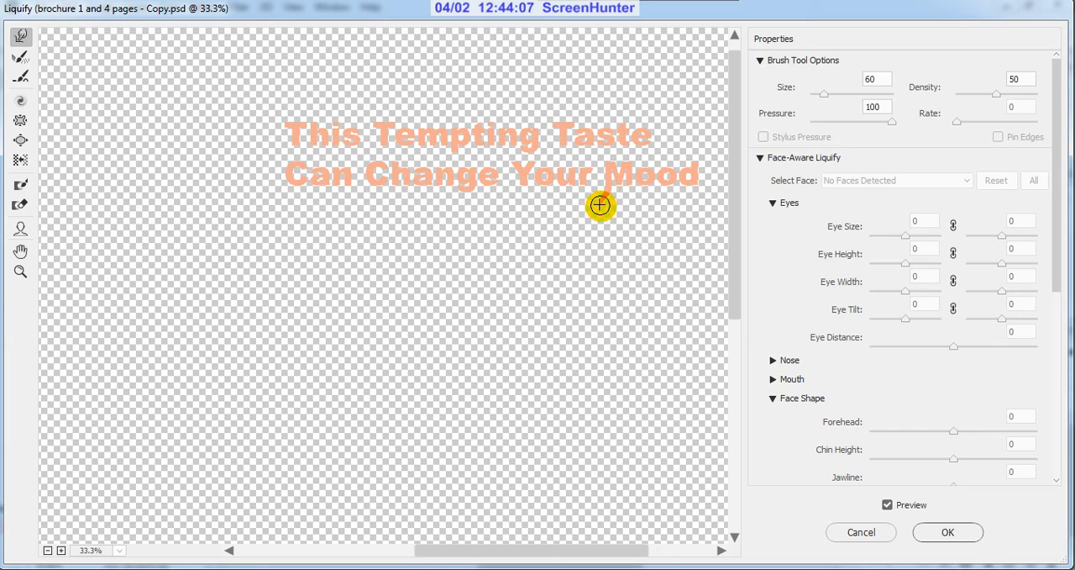
key(ctrl+space)
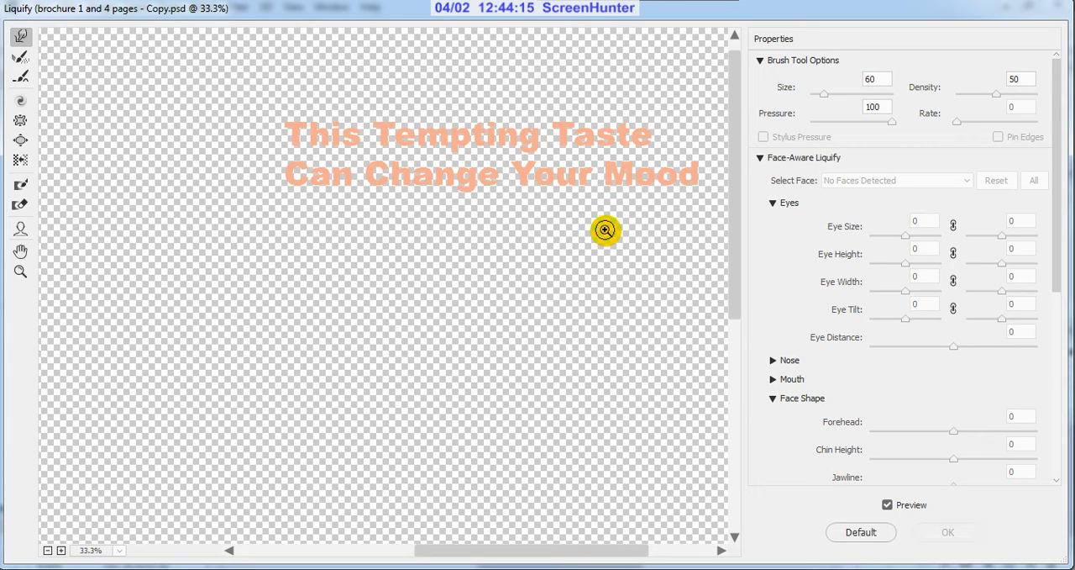
Step: Pull drips downward from letters in "Can", "Change" and "Mood" on the headline's second line with the Forward Warp tool
click(440, 168)
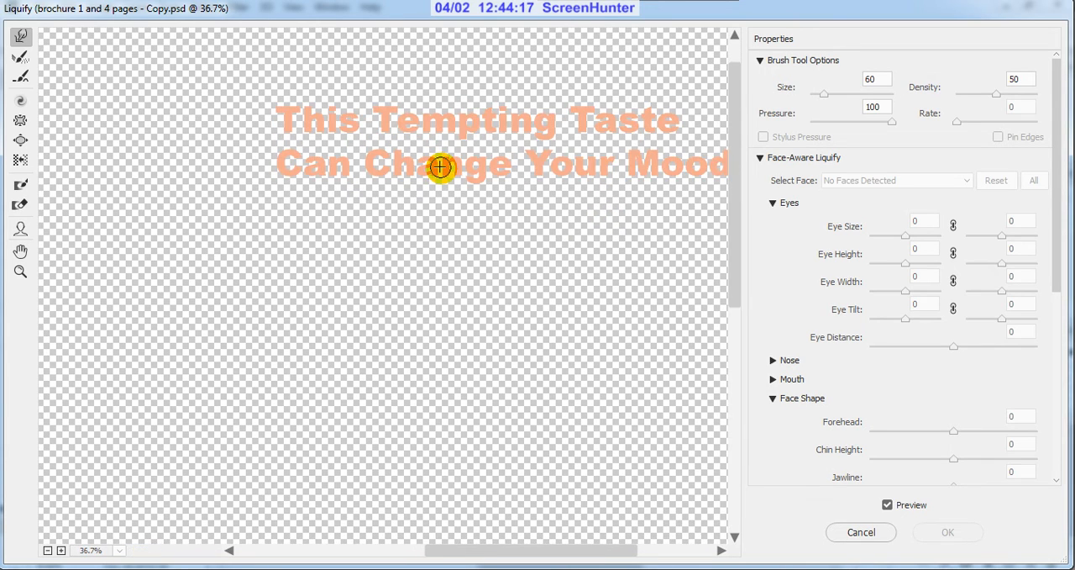
scroll(372, 175, up, 1)
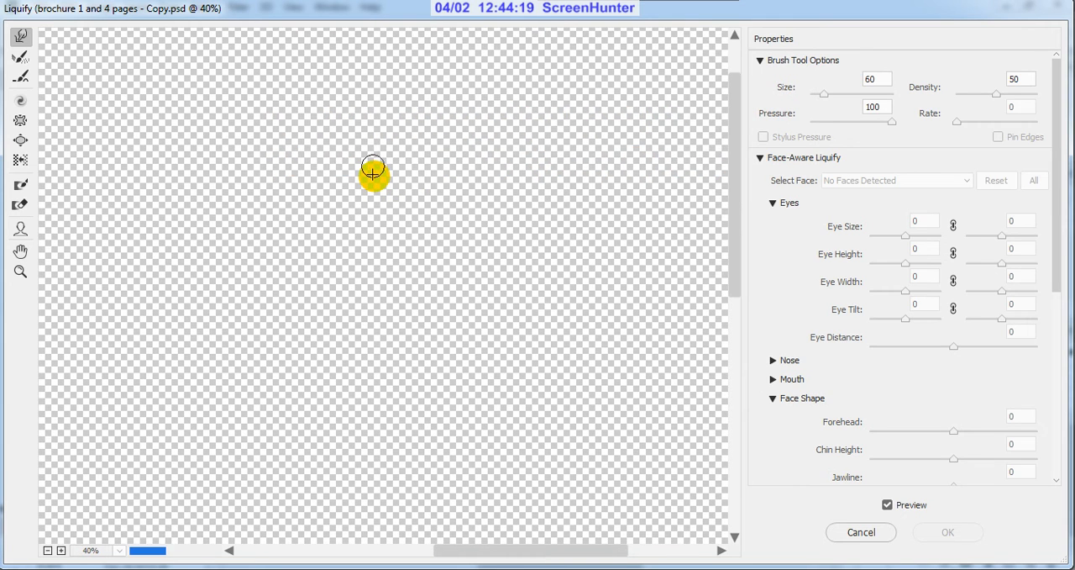
click(373, 166)
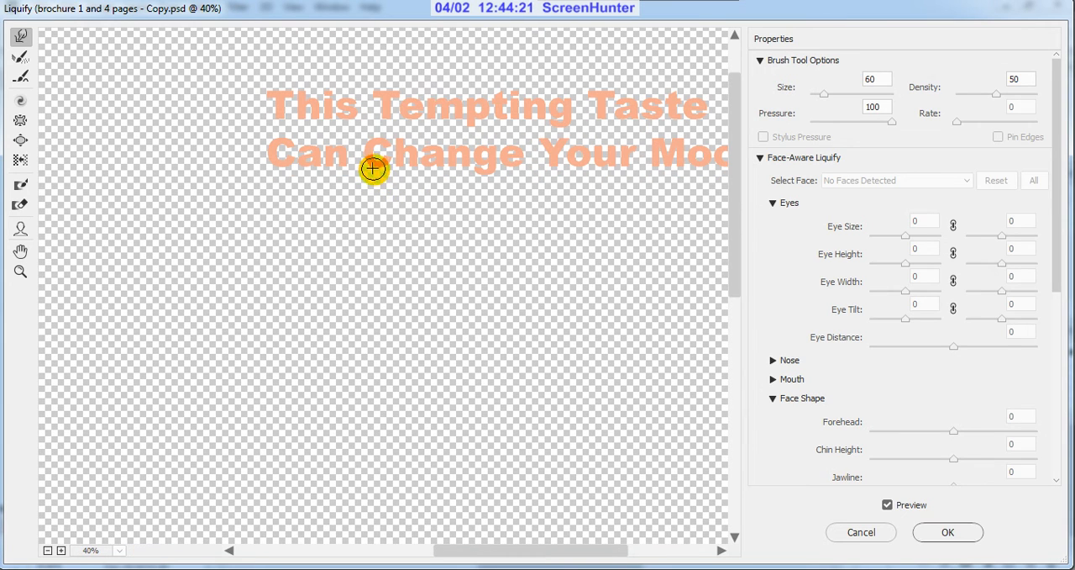
drag(377, 168, 377, 190)
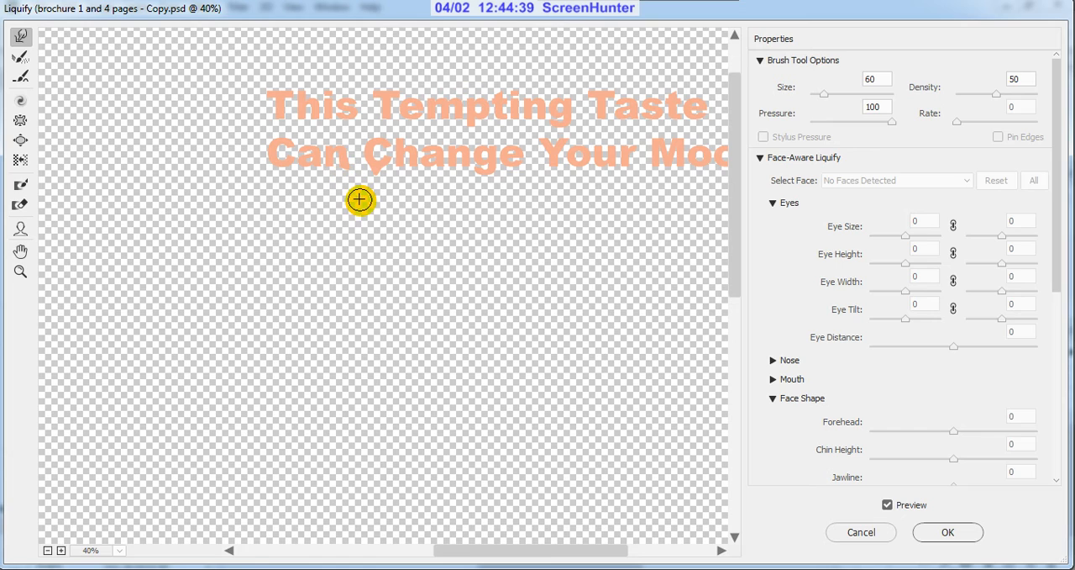
click(493, 168)
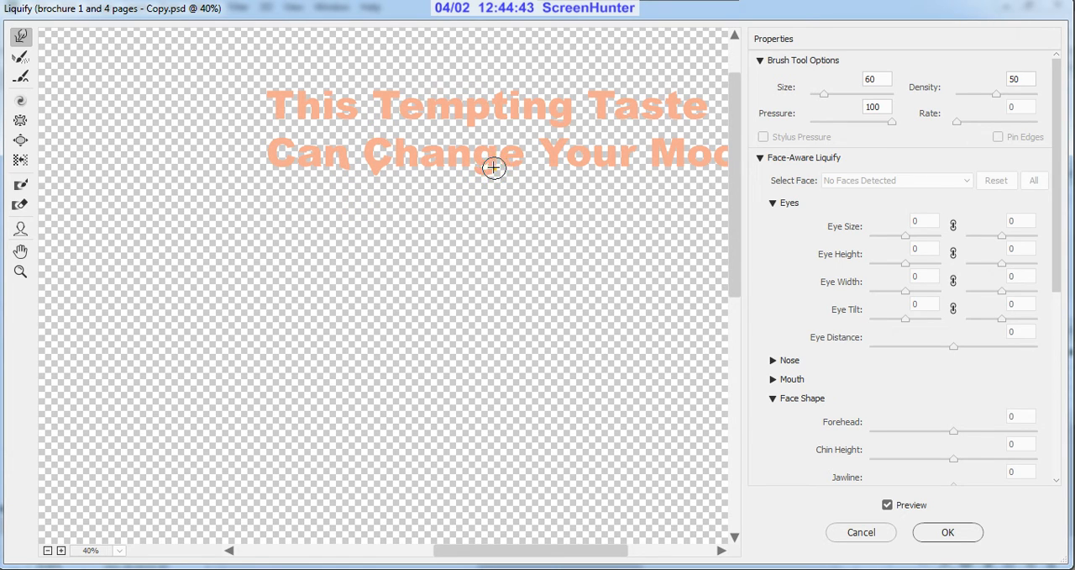
mouse_move(487, 176)
mouse_down()
mouse_move(492, 209)
mouse_move(557, 170)
mouse_move(602, 168)
mouse_up()
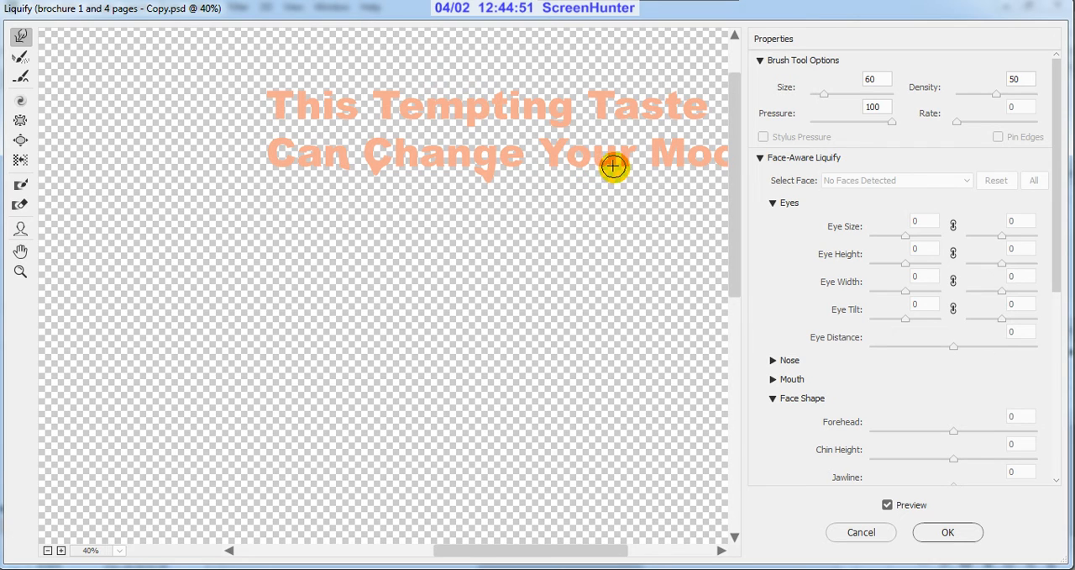
drag(621, 166, 655, 165)
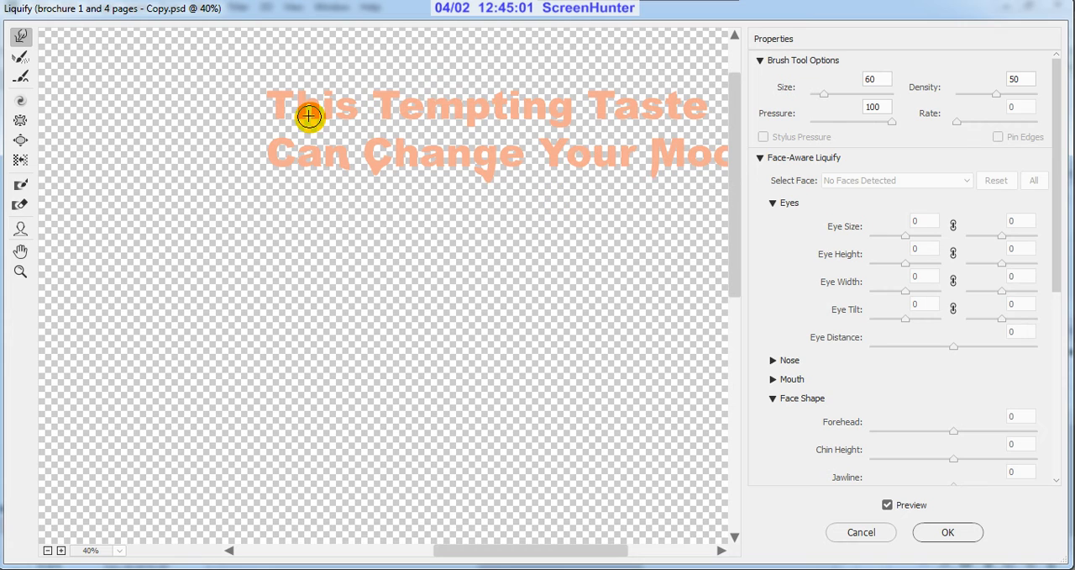
scroll(308, 115, up, 1)
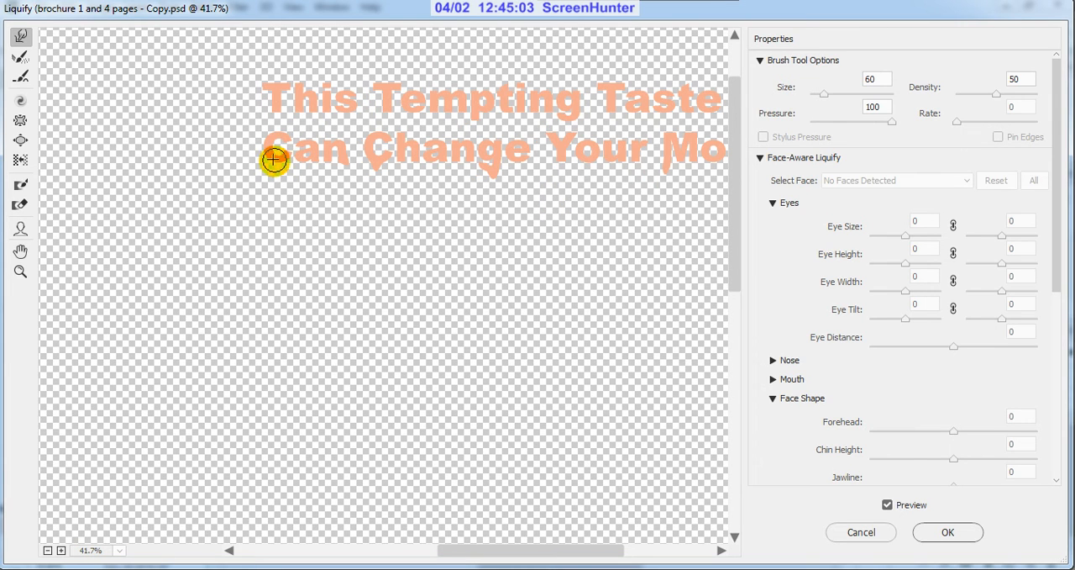
mouse_move(276, 159)
mouse_down()
mouse_move(285, 186)
mouse_move(272, 170)
mouse_move(263, 221)
mouse_up()
Step: Pull small drips from letters of "This Tempting Taste" and the d of "Mood", and apply the Liquify filter
scroll(356, 182, down, 1)
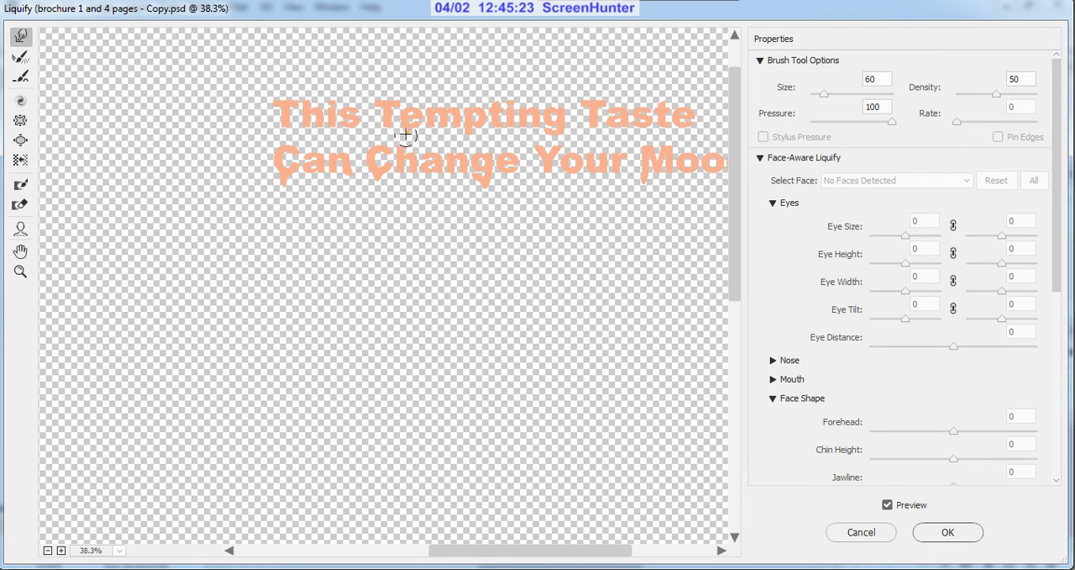
click(353, 135)
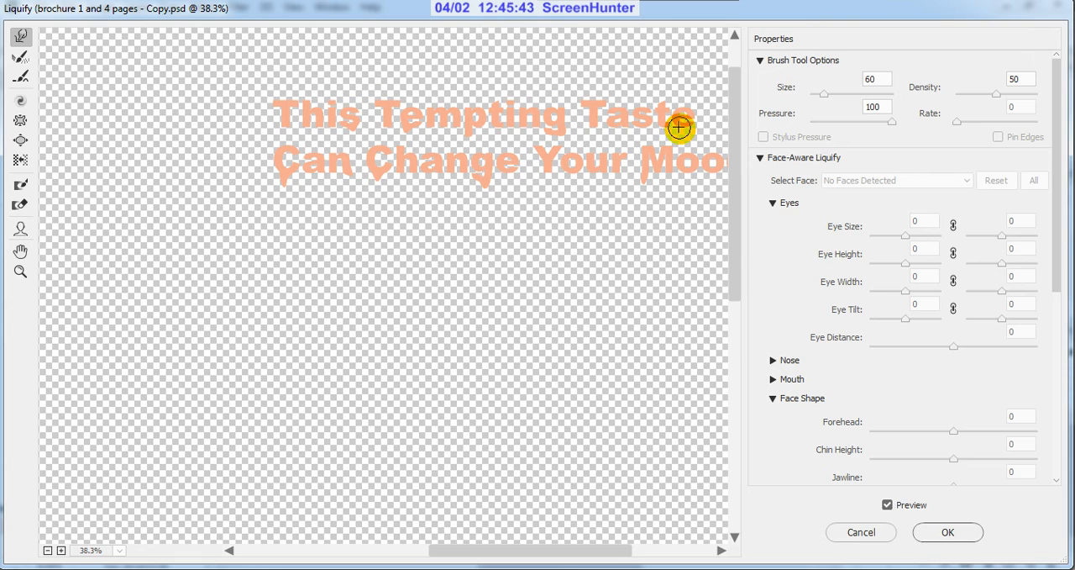
drag(679, 128, 664, 149)
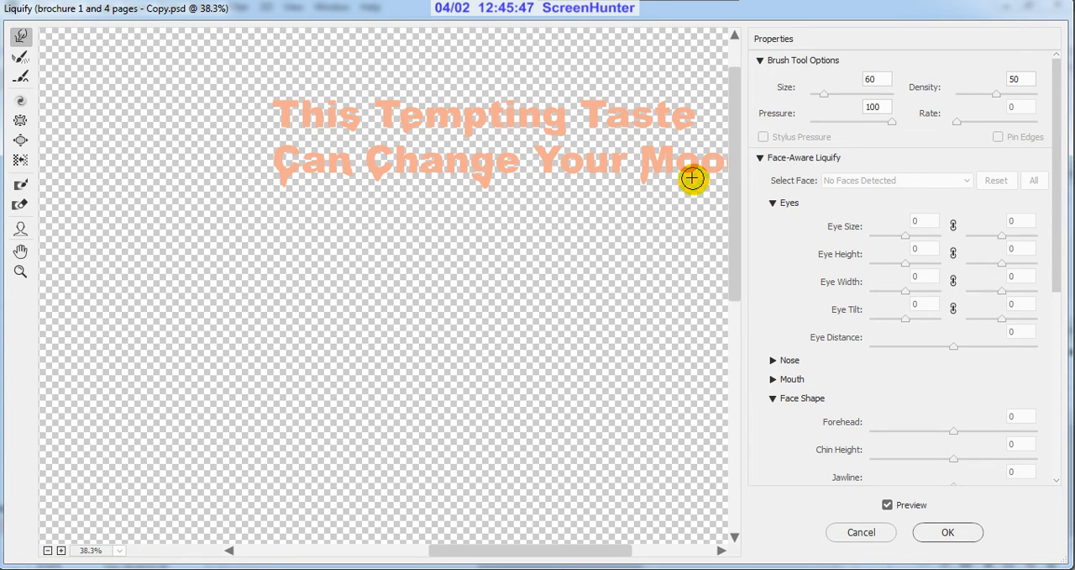
scroll(601, 196, down, 2)
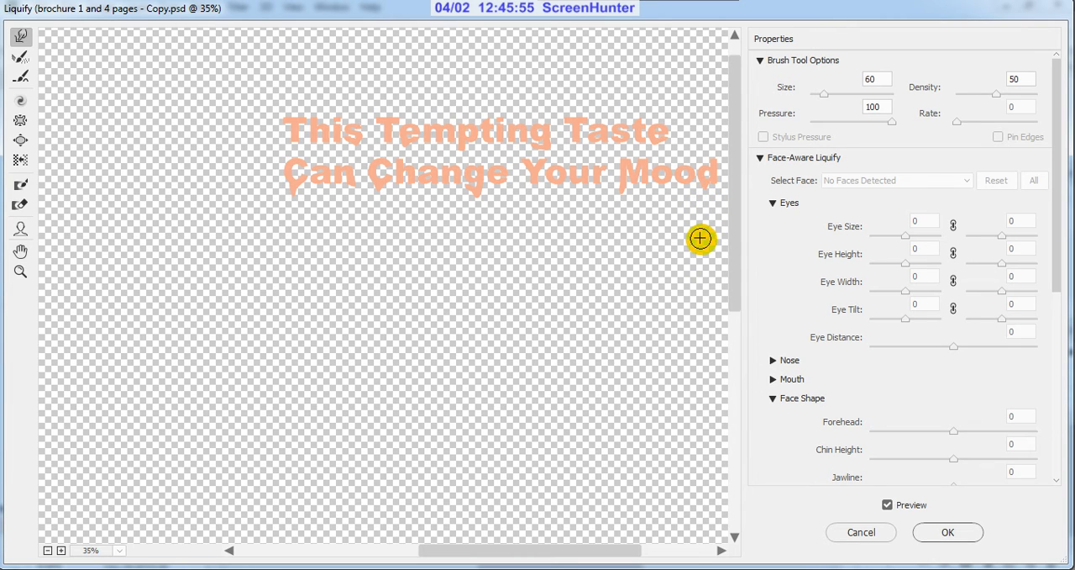
click(948, 533)
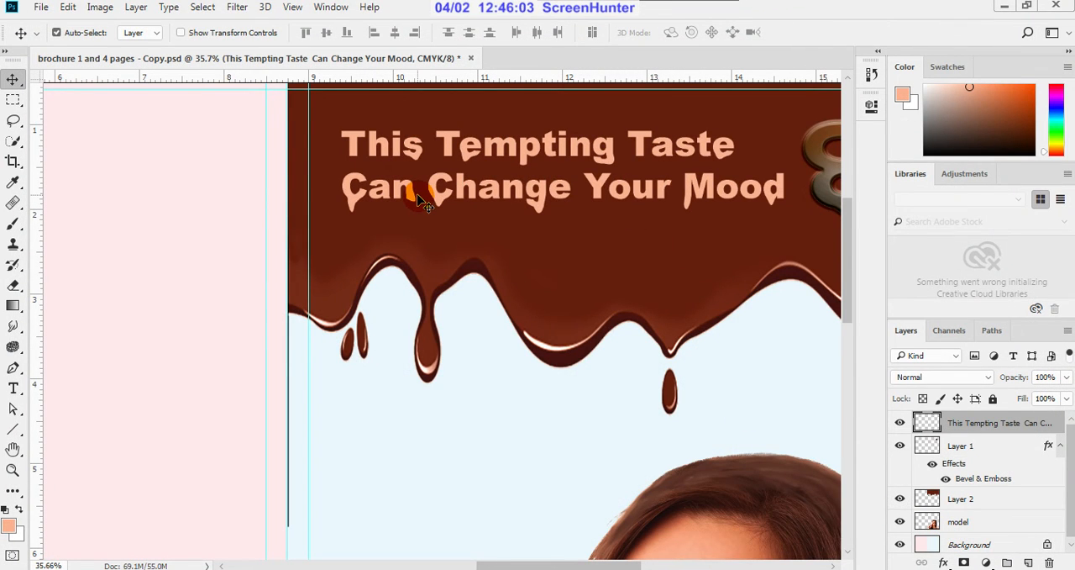
Step: Open the layer style settings of the headline layer and move the dialog clear of the headline
scroll(426, 204, down, 5)
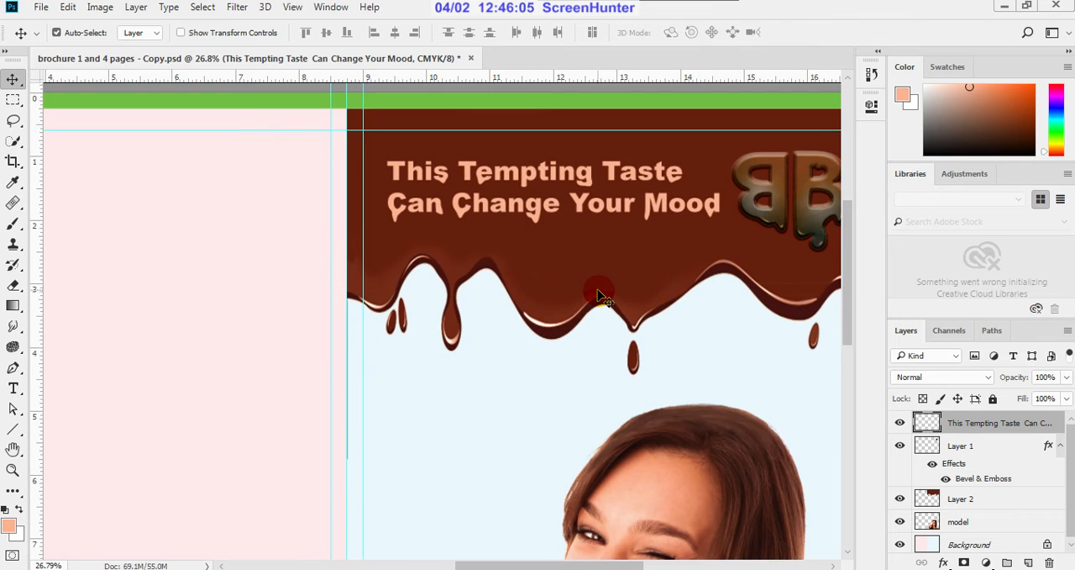
scroll(543, 168, up, 2)
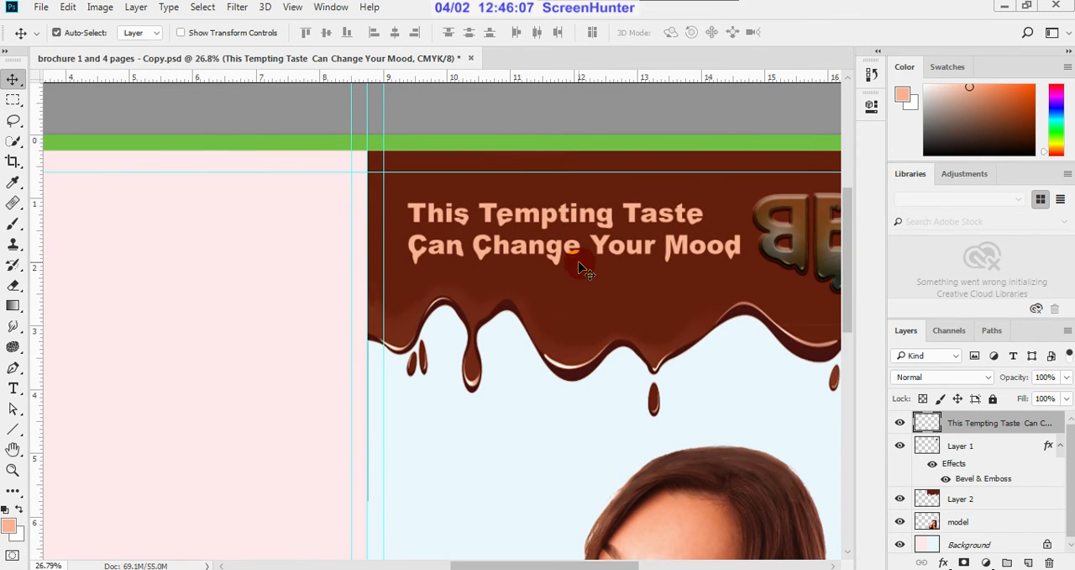
scroll(661, 243, up, 1)
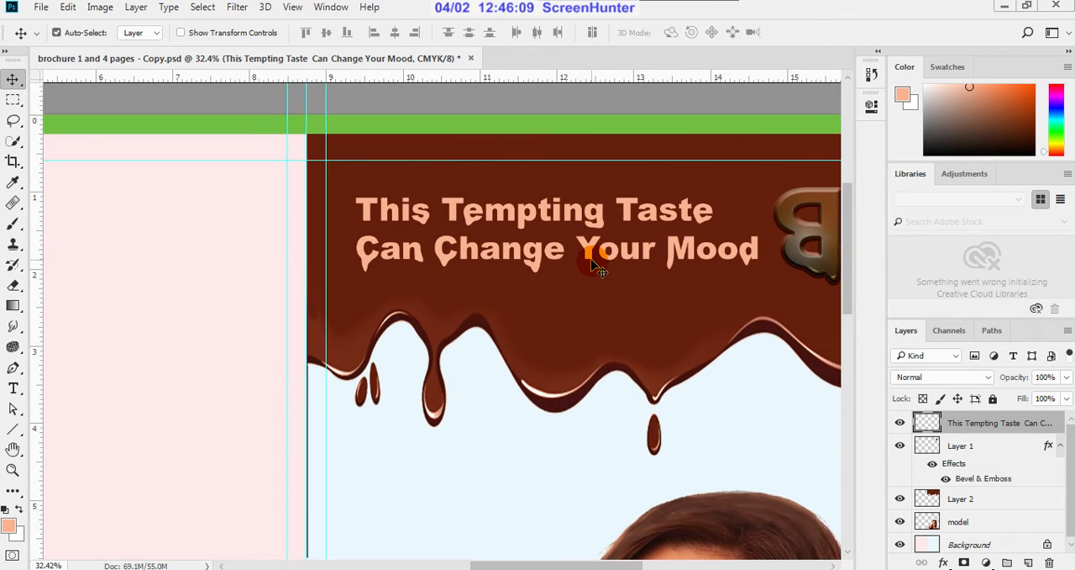
scroll(591, 263, down, 3)
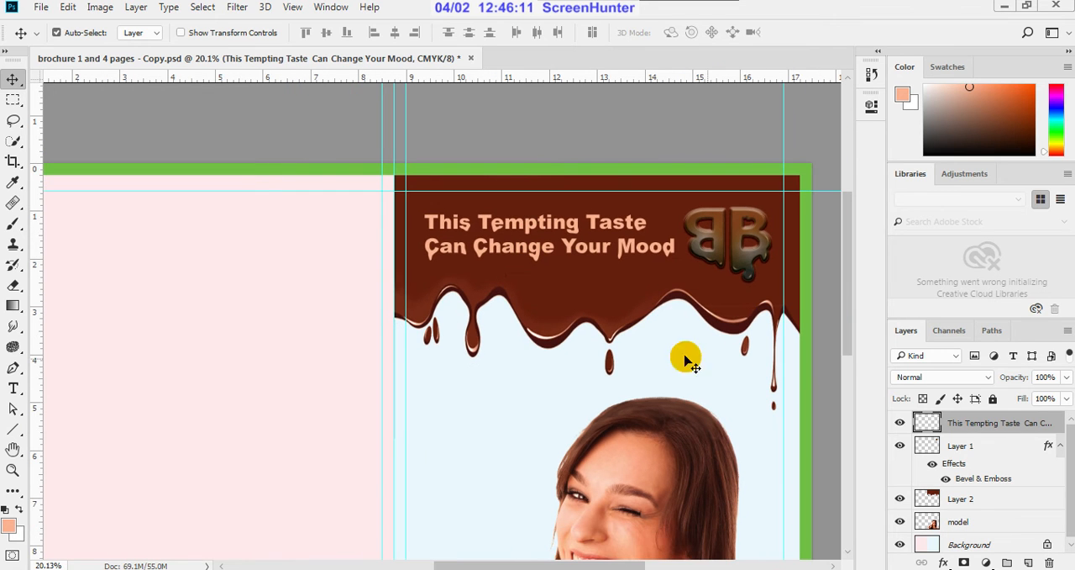
double_click(1058, 423)
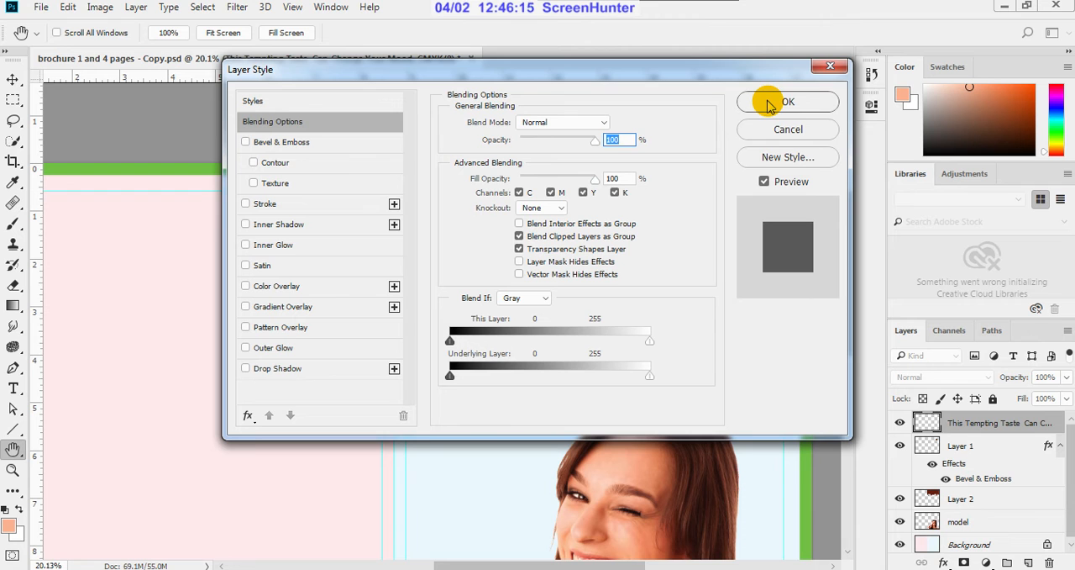
drag(512, 77, 1013, 159)
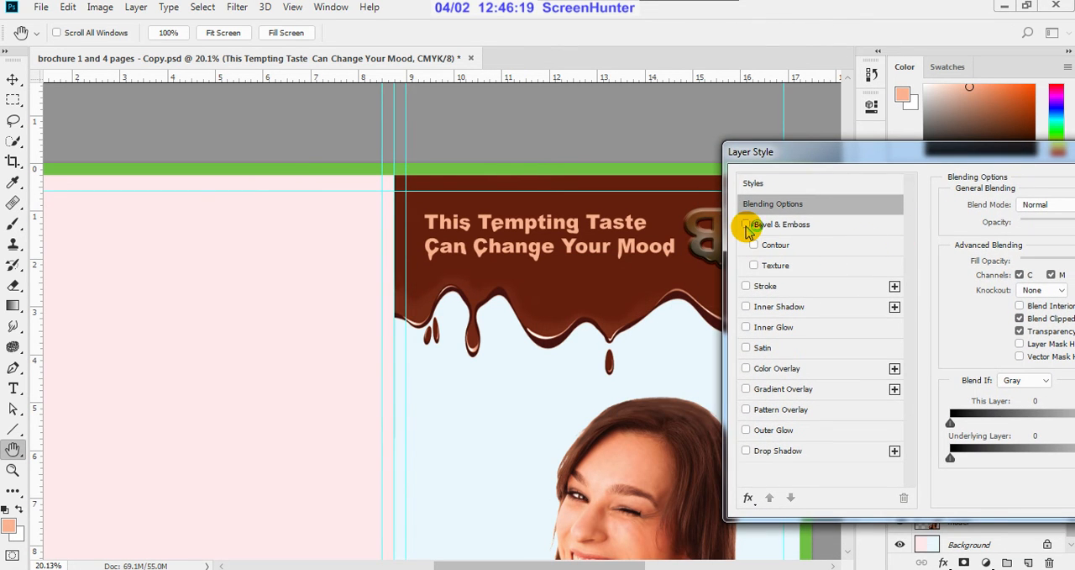
Step: Try Bevel & Emboss and Drop Shadow separately on the headline, switching each effect off again
click(747, 226)
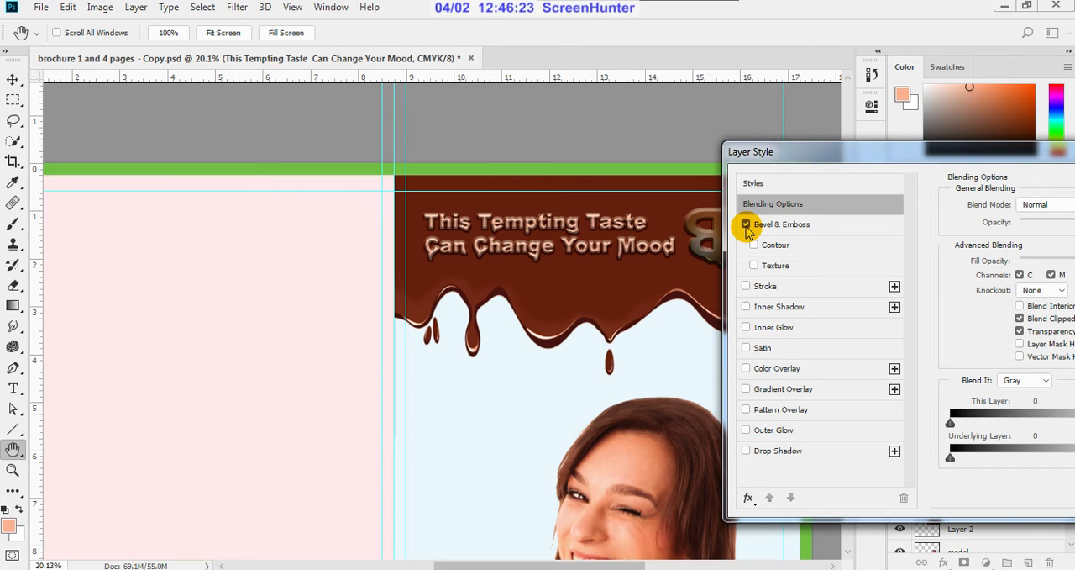
click(747, 225)
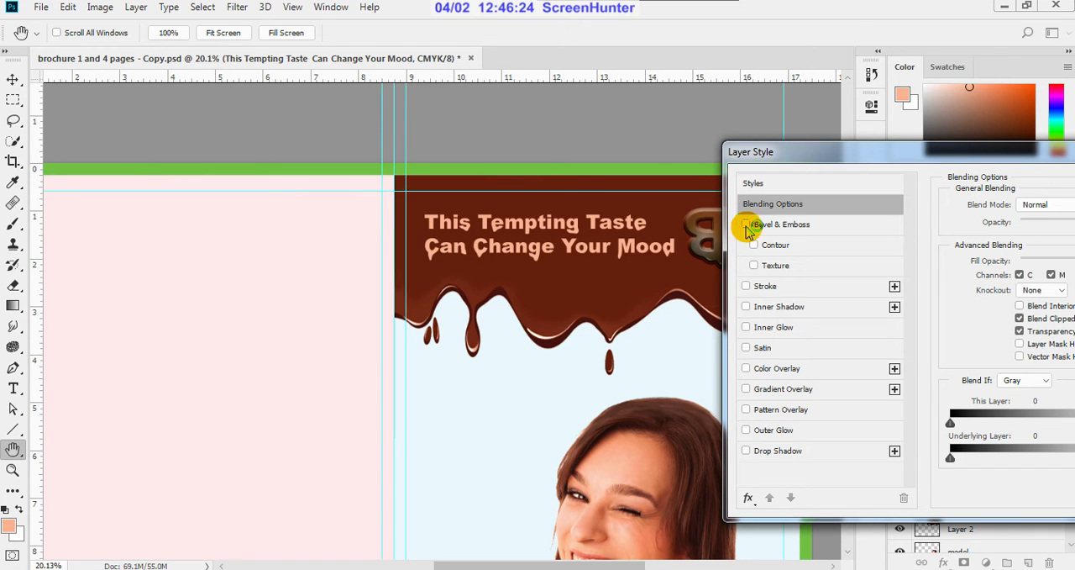
click(747, 452)
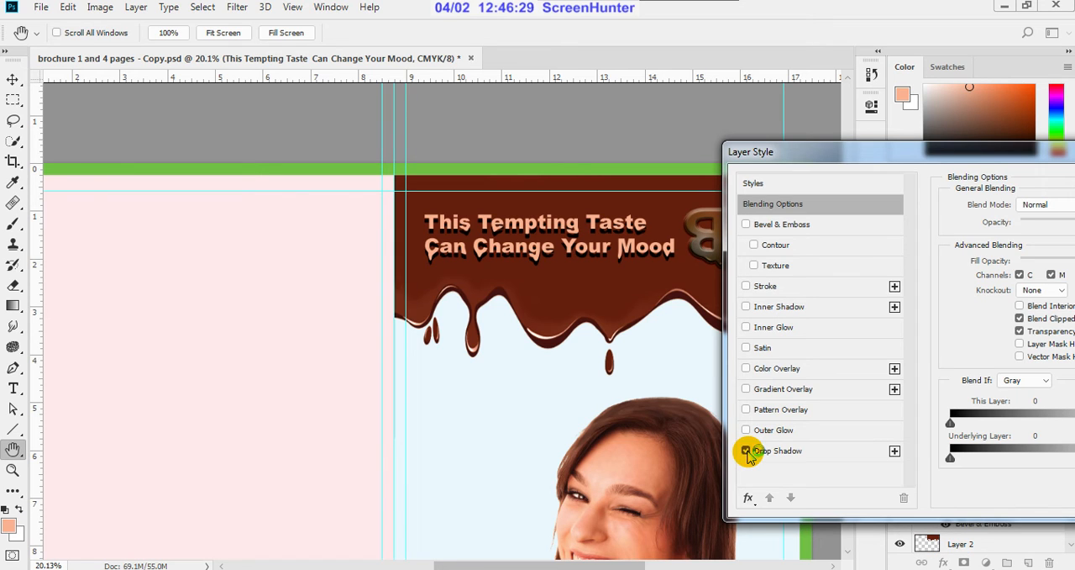
click(747, 451)
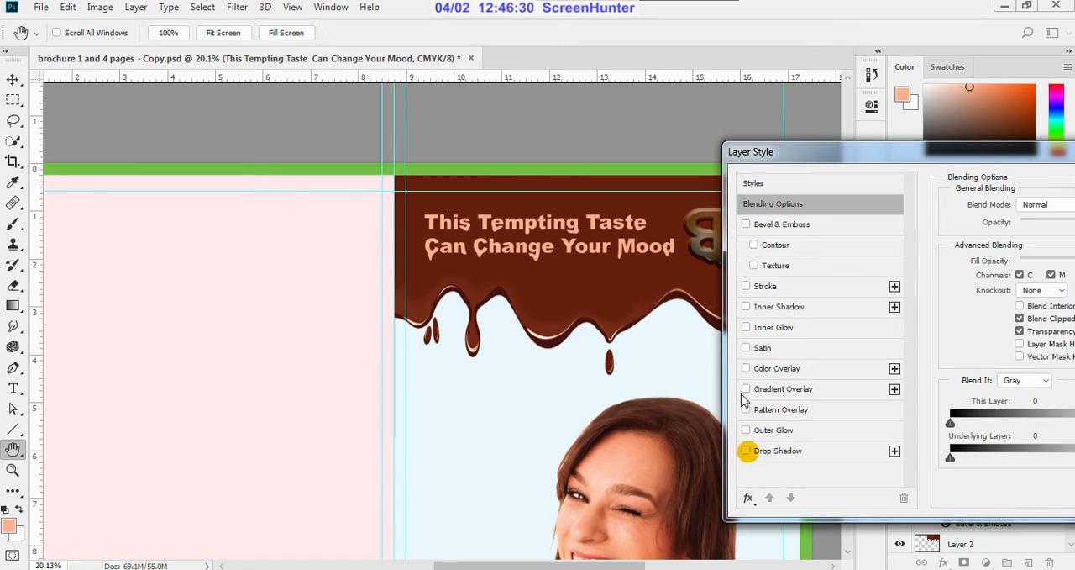
Step: Turn on Bevel & Emboss for the headline and set the effect's size to 1 px
click(747, 225)
drag(883, 159, 556, 291)
click(486, 357)
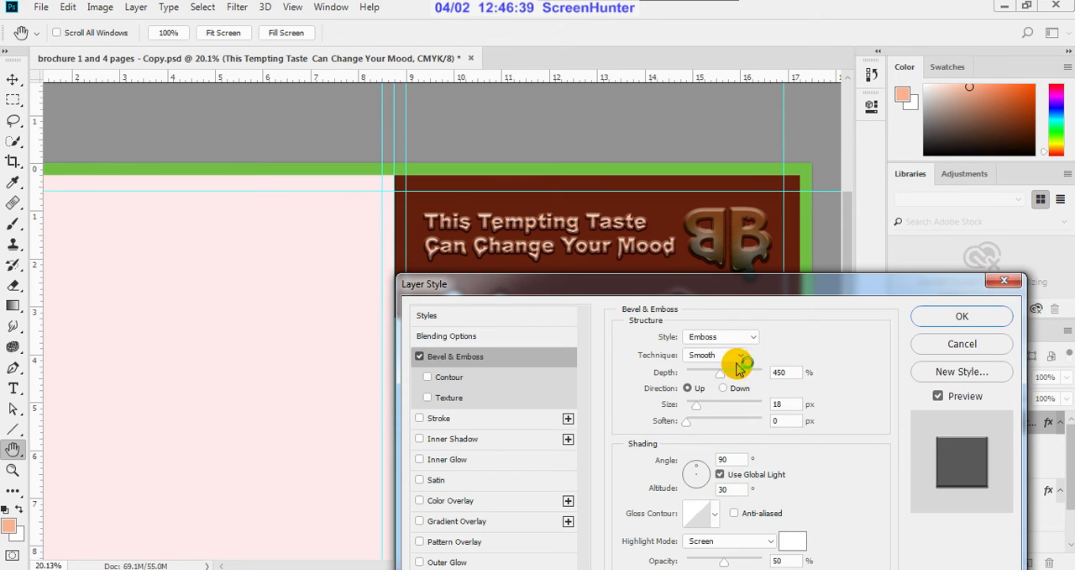
drag(698, 410, 685, 411)
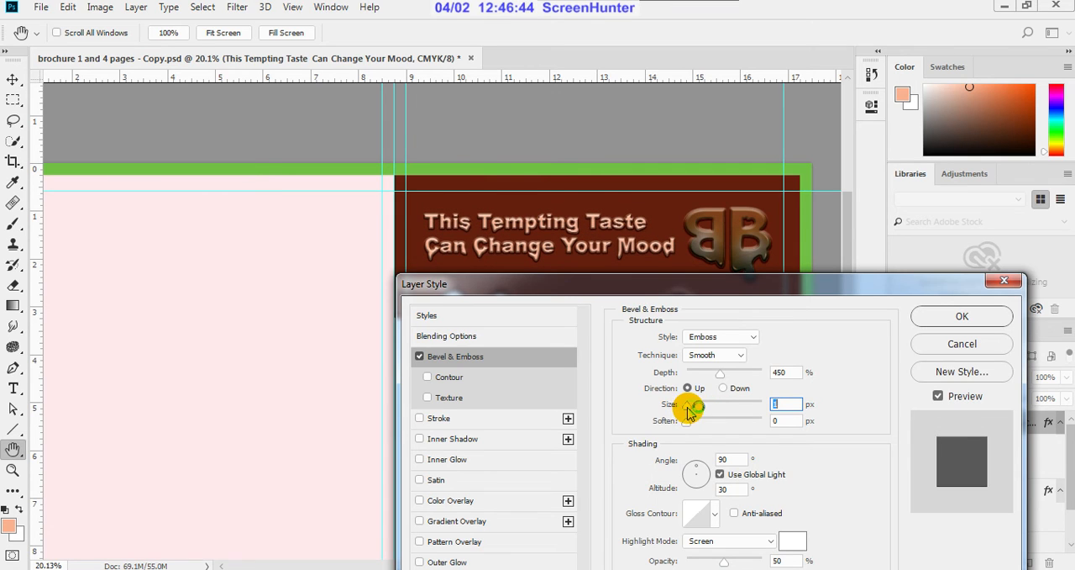
Step: Change the headline's bevel style to Pillow Emboss with a size of 18 px and apply the layer style
click(754, 337)
click(732, 379)
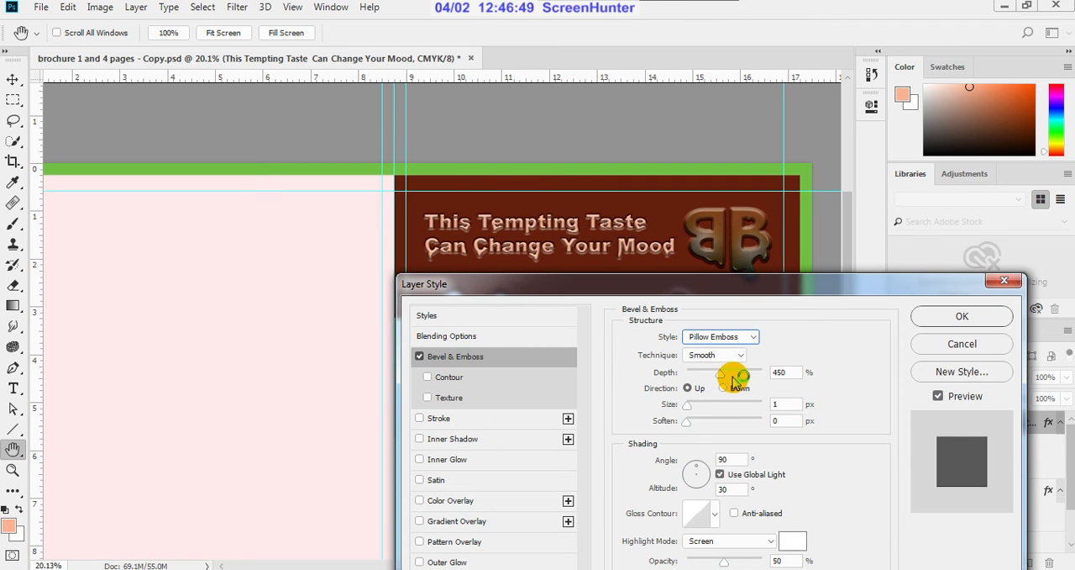
mouse_move(688, 406)
mouse_down()
mouse_move(702, 406)
mouse_move(697, 414)
mouse_up()
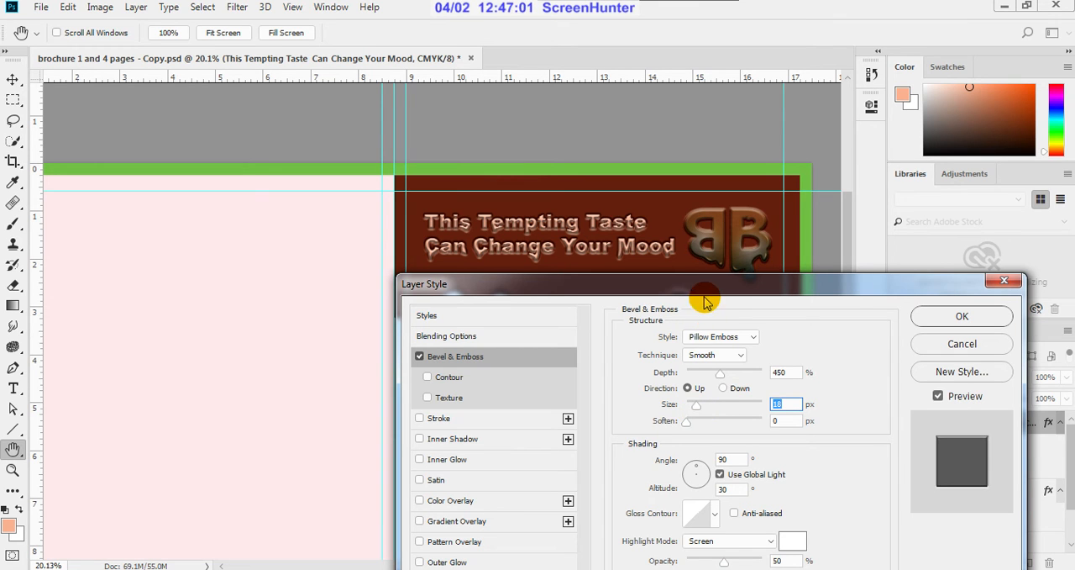
drag(708, 297, 606, 372)
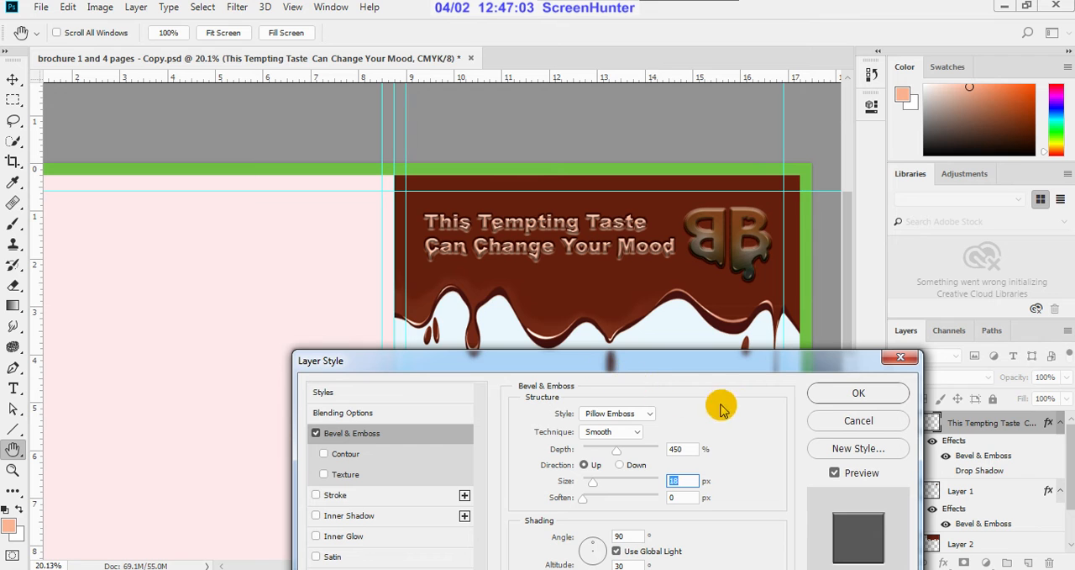
click(832, 391)
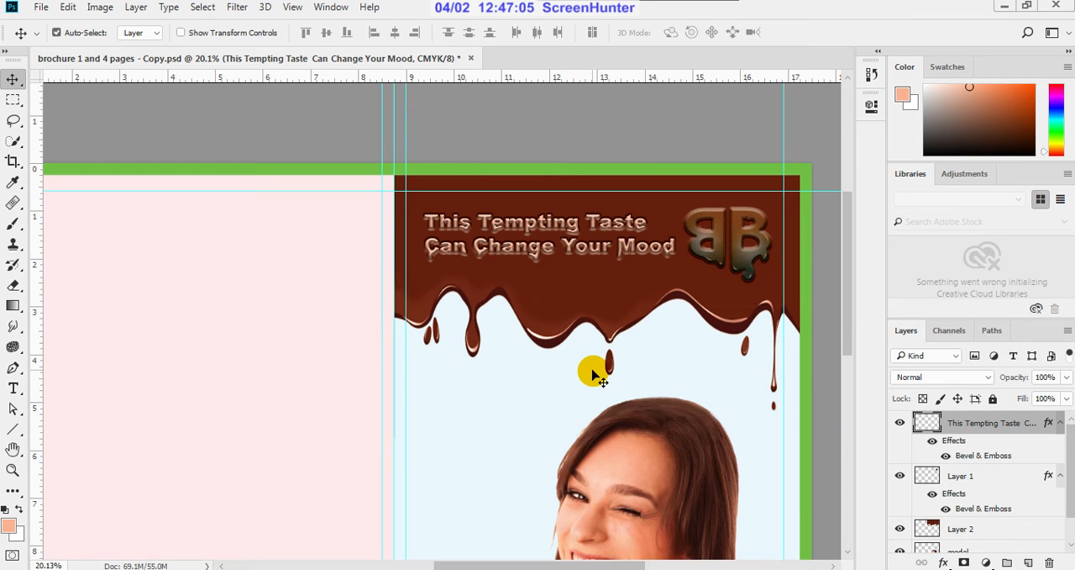
Step: Add a Drop Shadow to the headline layer in addition to its Bevel & Emboss and apply the layer style
scroll(601, 263, up, 2)
scroll(602, 263, up, 4)
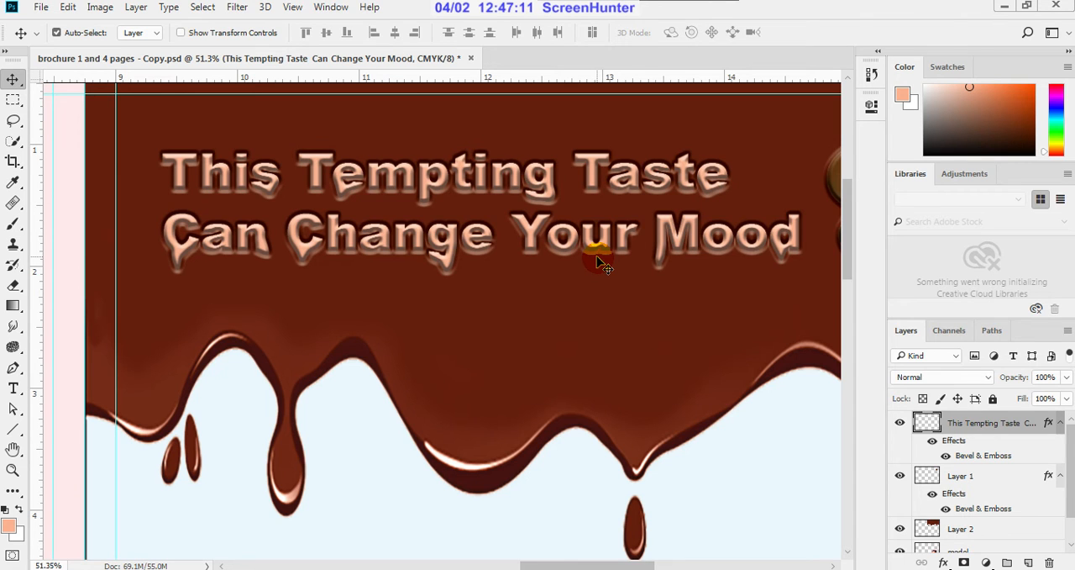
scroll(602, 263, down, 4)
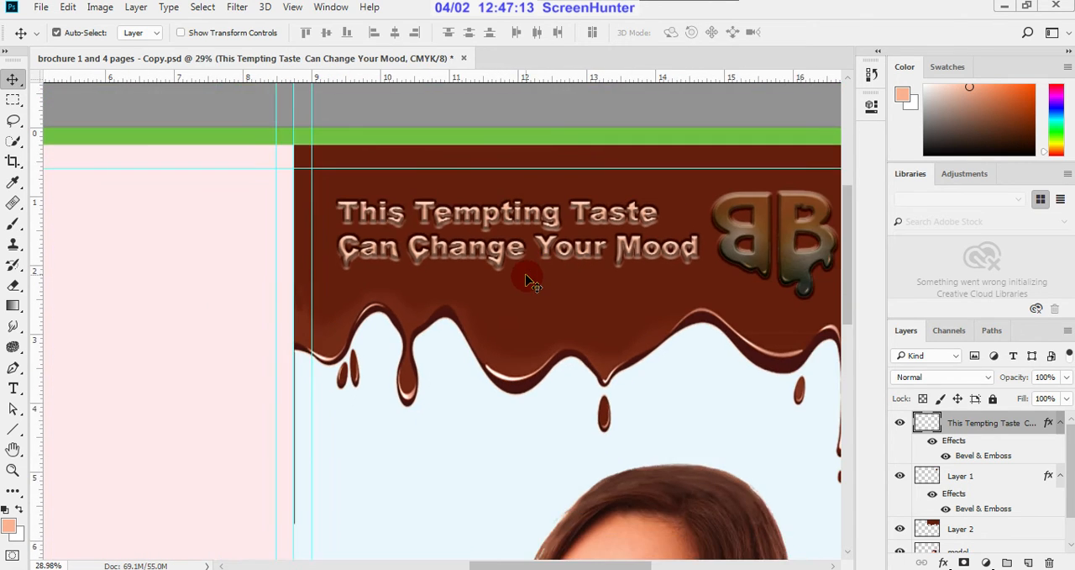
scroll(529, 281, down, 2)
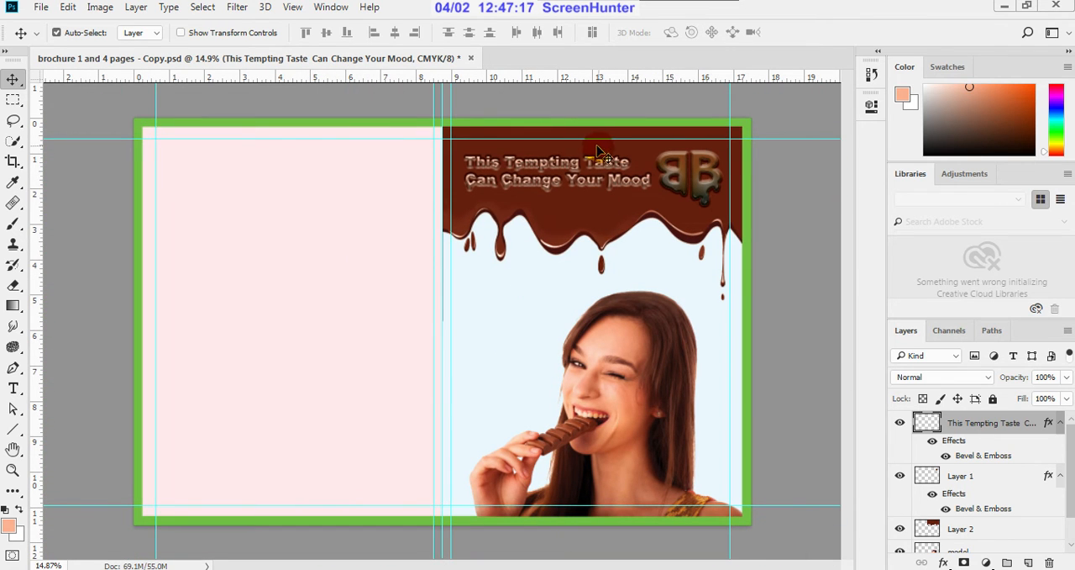
scroll(618, 160, up, 2)
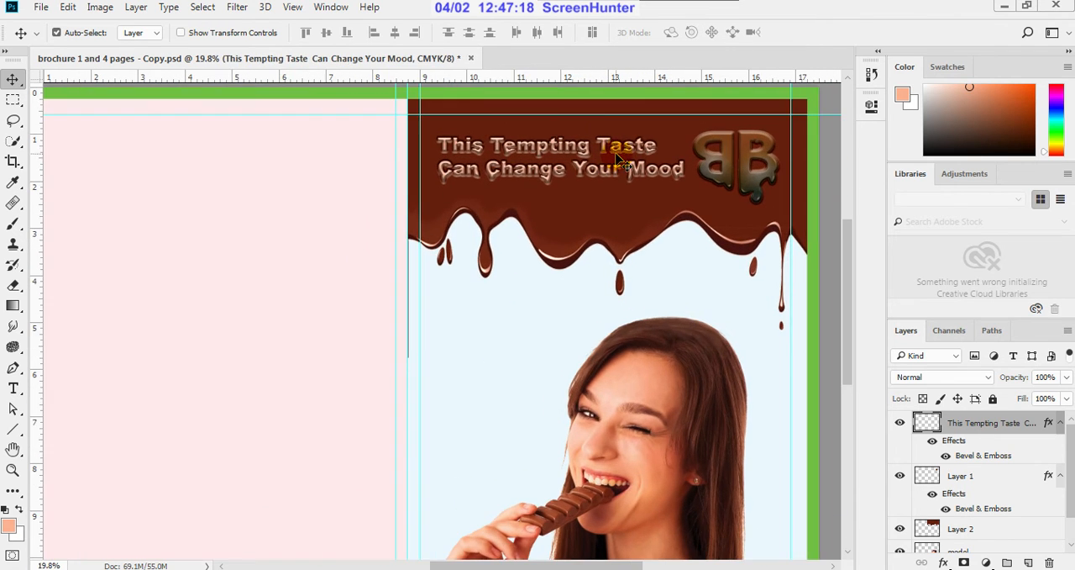
double_click(1048, 425)
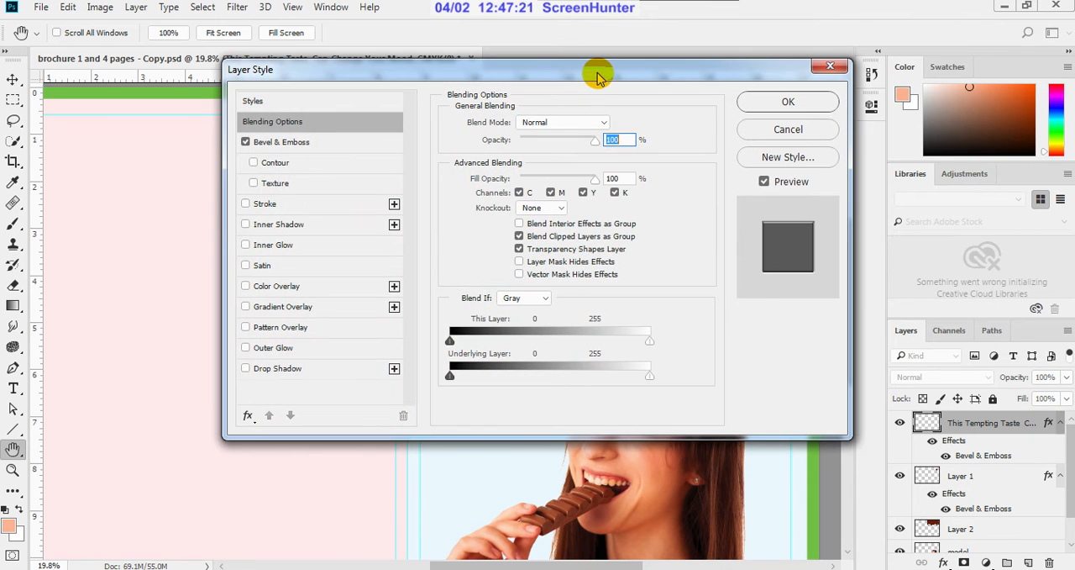
drag(595, 74, 760, 309)
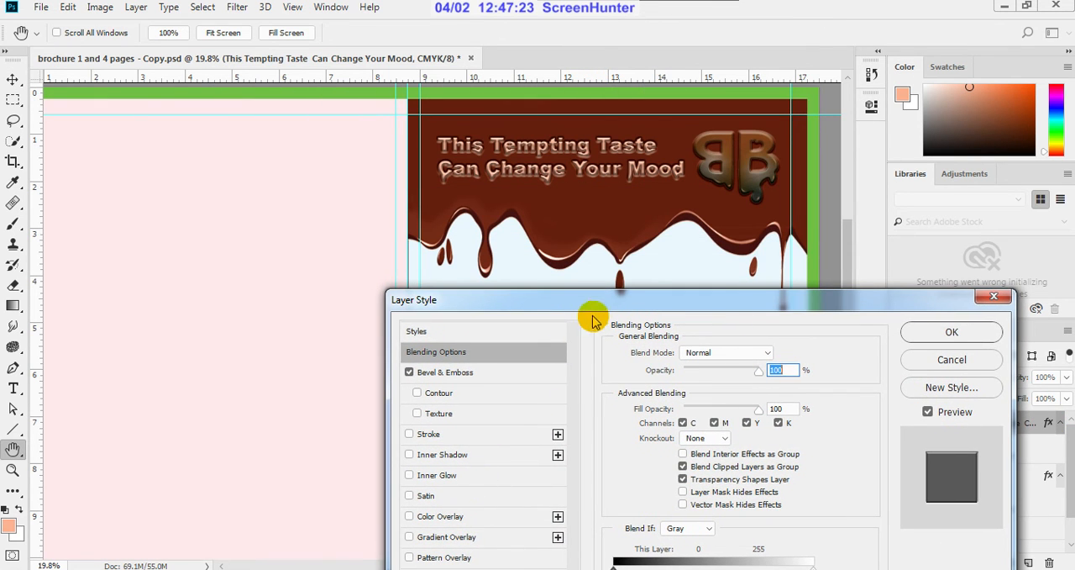
drag(594, 304, 697, 251)
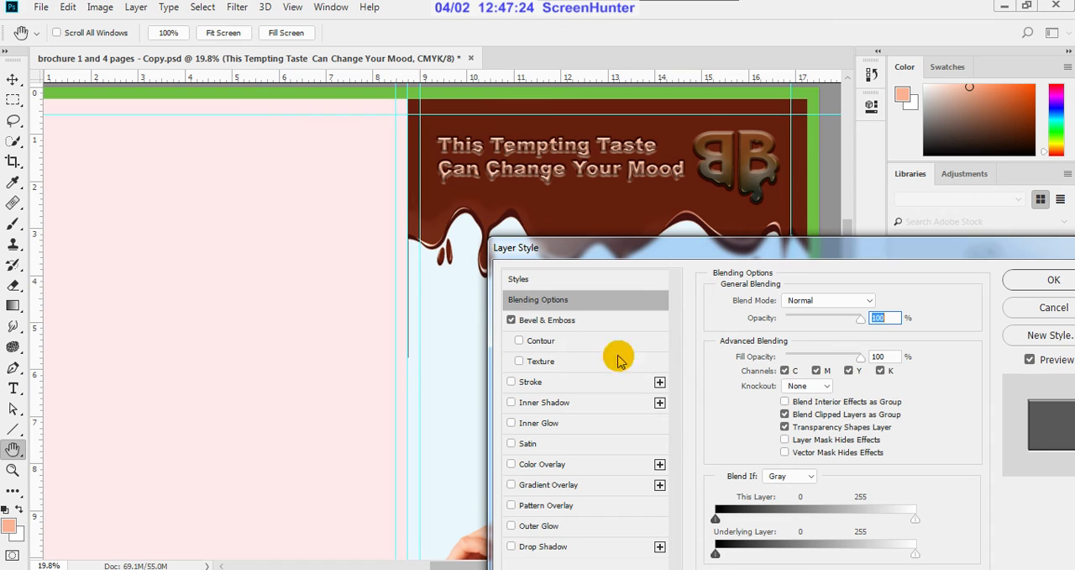
click(510, 546)
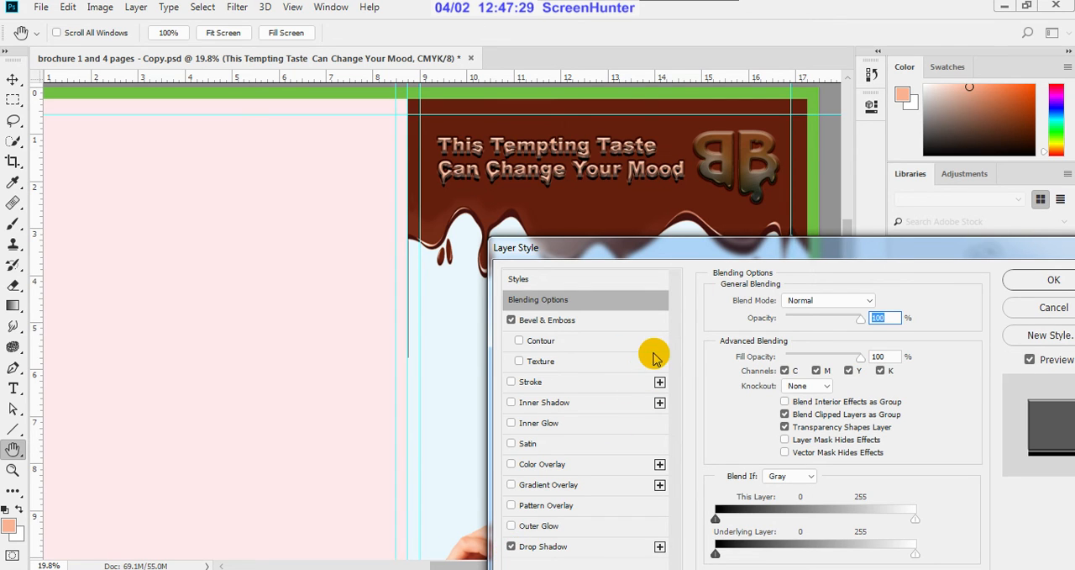
click(555, 546)
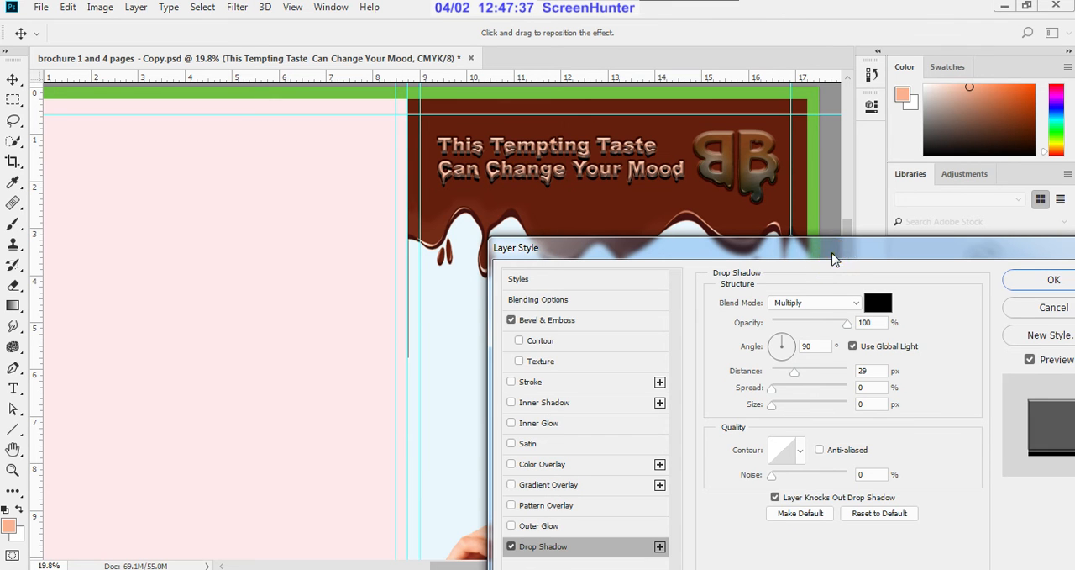
drag(832, 257, 559, 345)
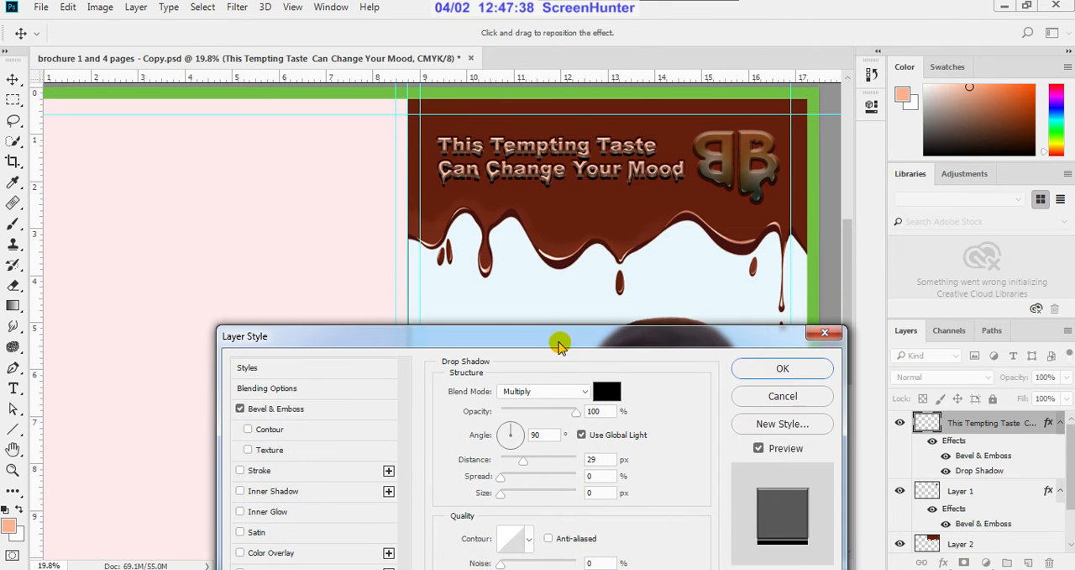
click(763, 371)
Step: Examine the headline's embossed and shadowed lettering up close, at print size and within the whole cover spread
scroll(573, 147, up, 4)
scroll(578, 154, up, 1)
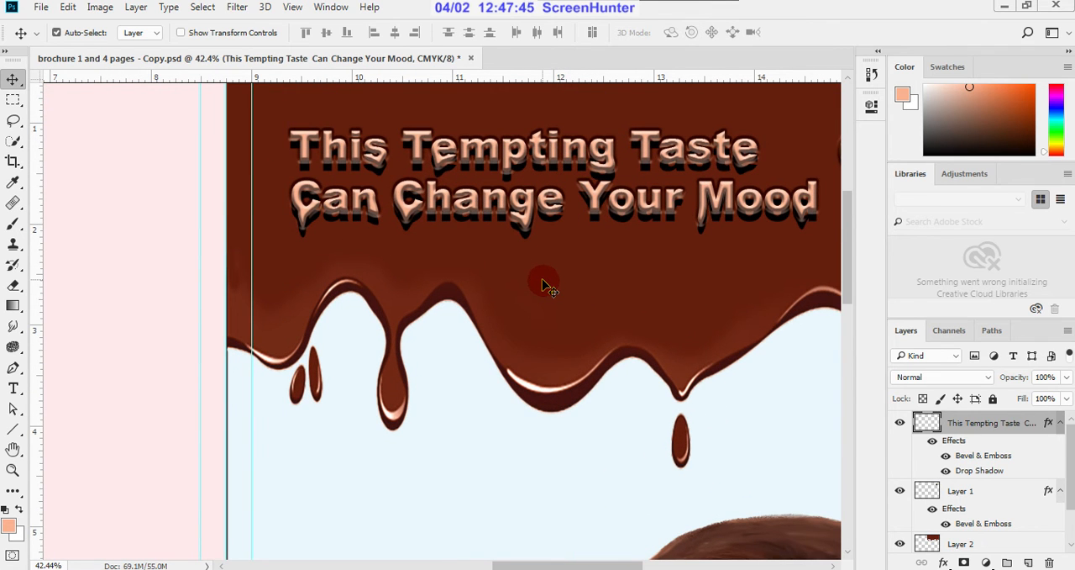
scroll(545, 286, down, 8)
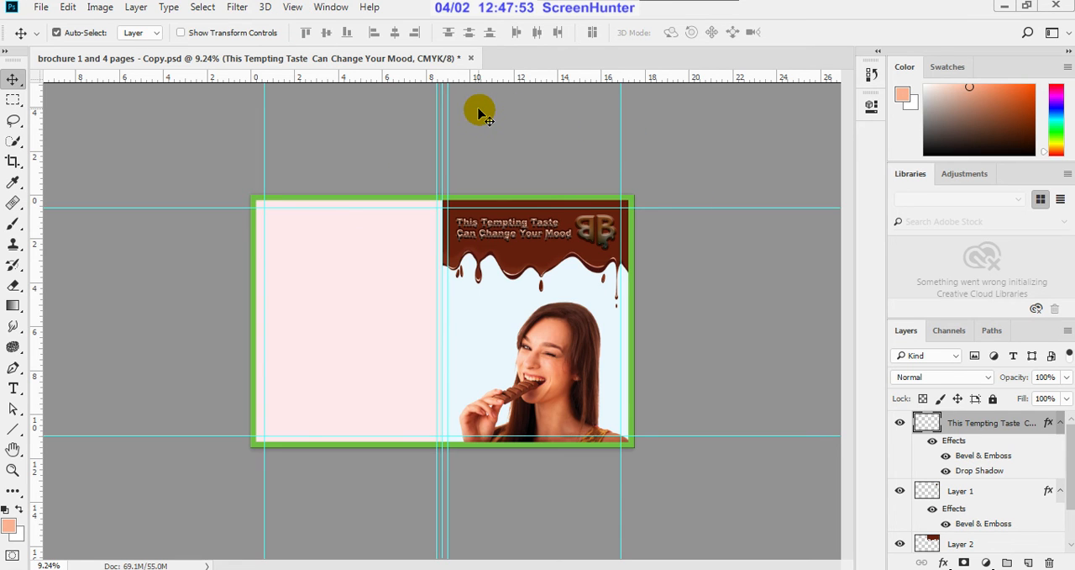
click(294, 7)
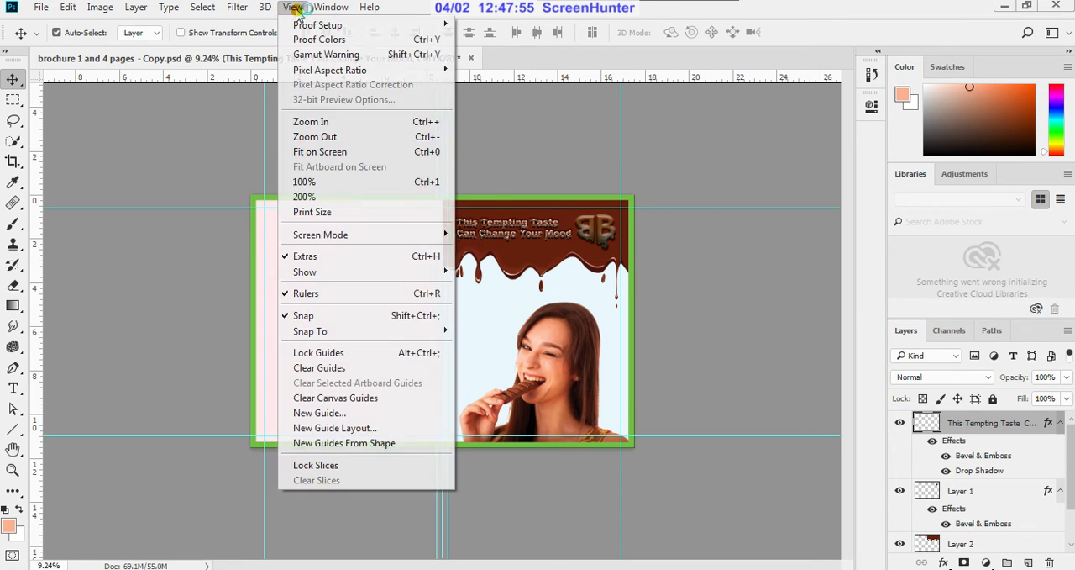
click(319, 211)
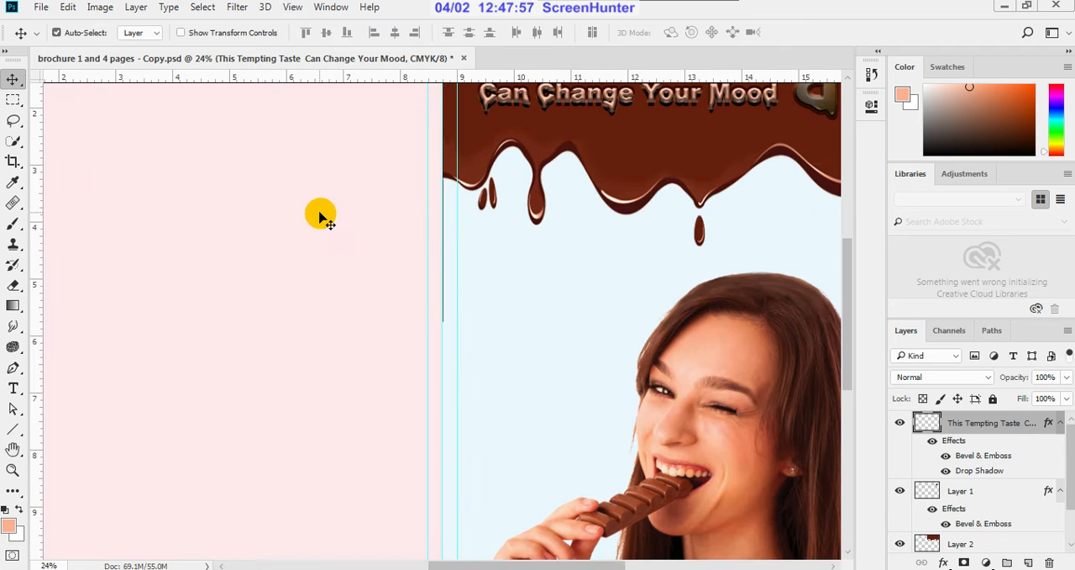
key(h)
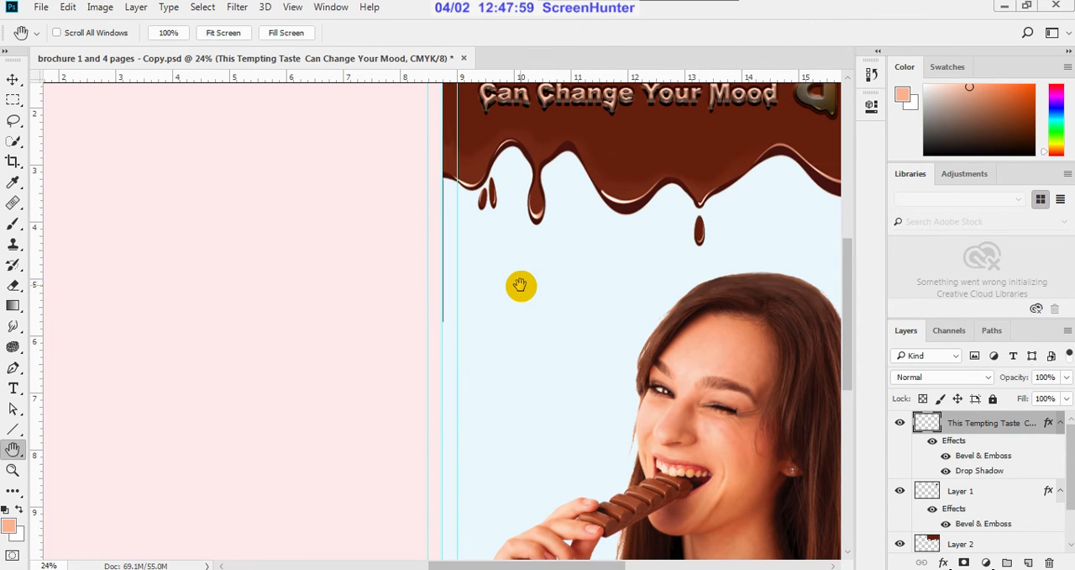
drag(566, 291, 412, 403)
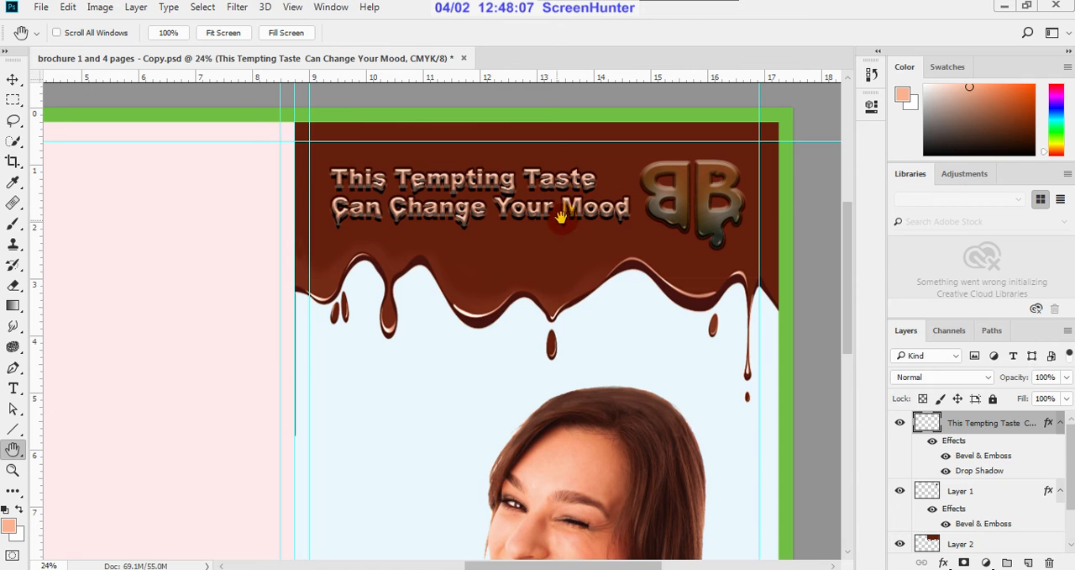
key(ctrl+0)
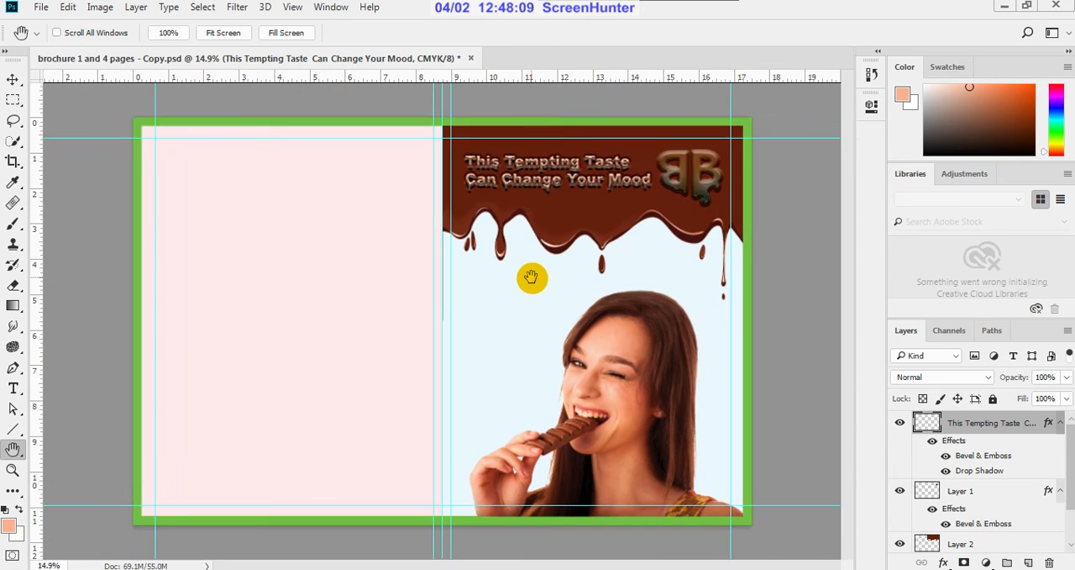
scroll(532, 277, down, 1)
scroll(532, 277, down, 1)
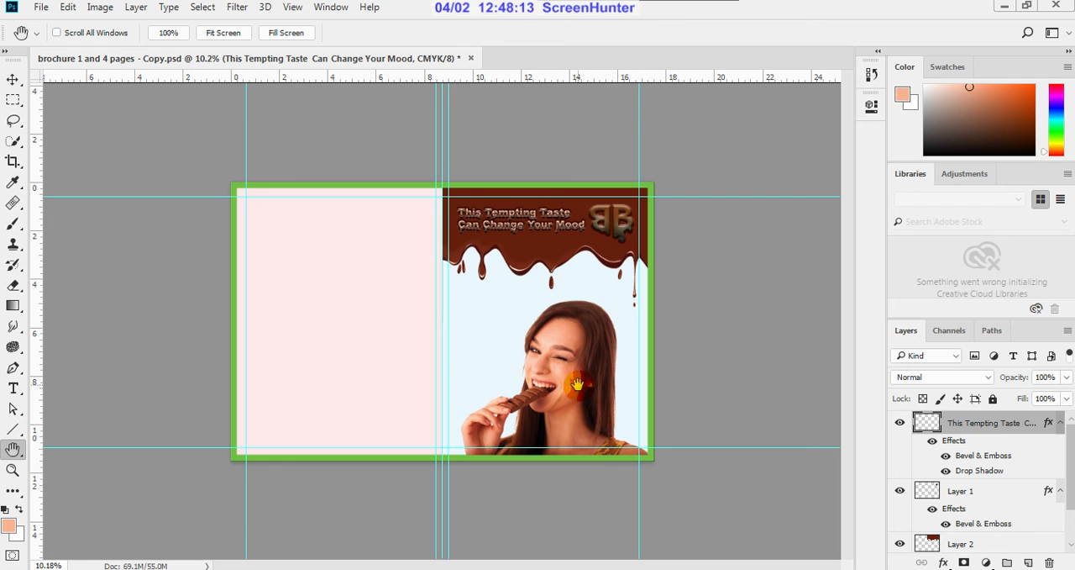
Step: Open the model layer's layer style settings beside the artwork and try Bevel & Emboss, switching the effect off again
click(13, 79)
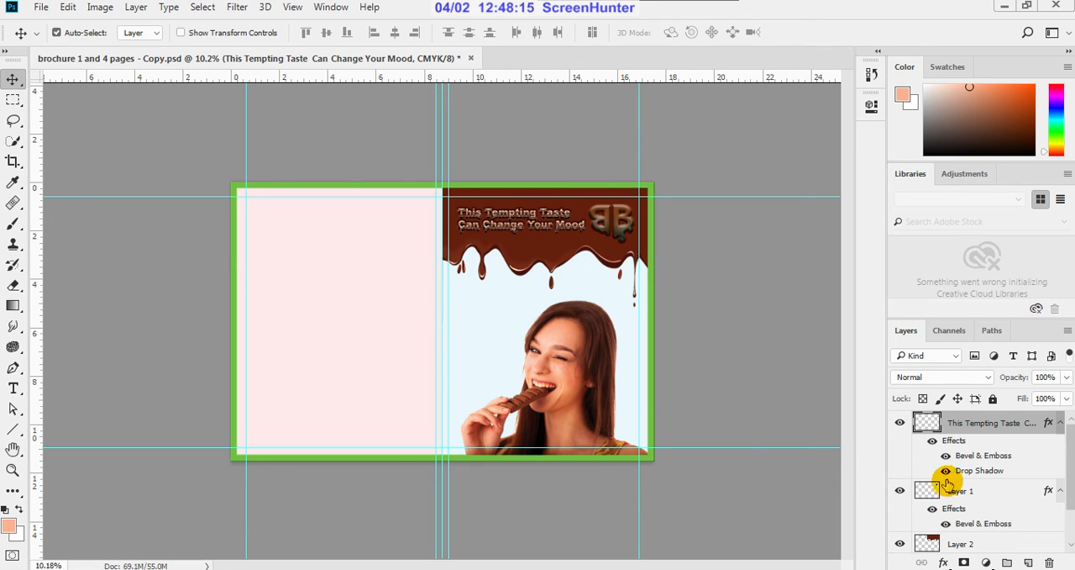
scroll(978, 490, down, 1)
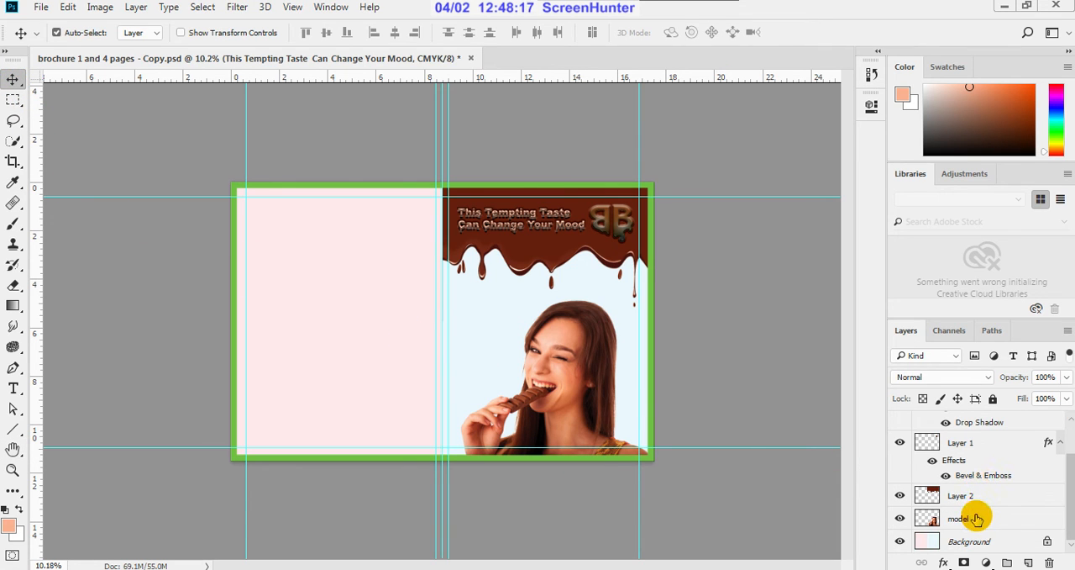
click(976, 519)
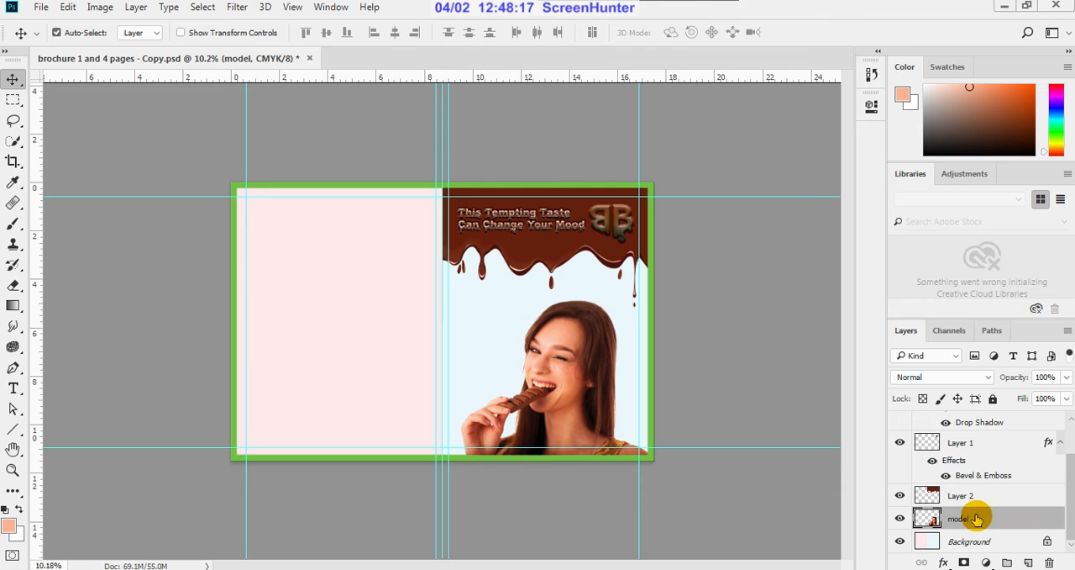
double_click(1051, 521)
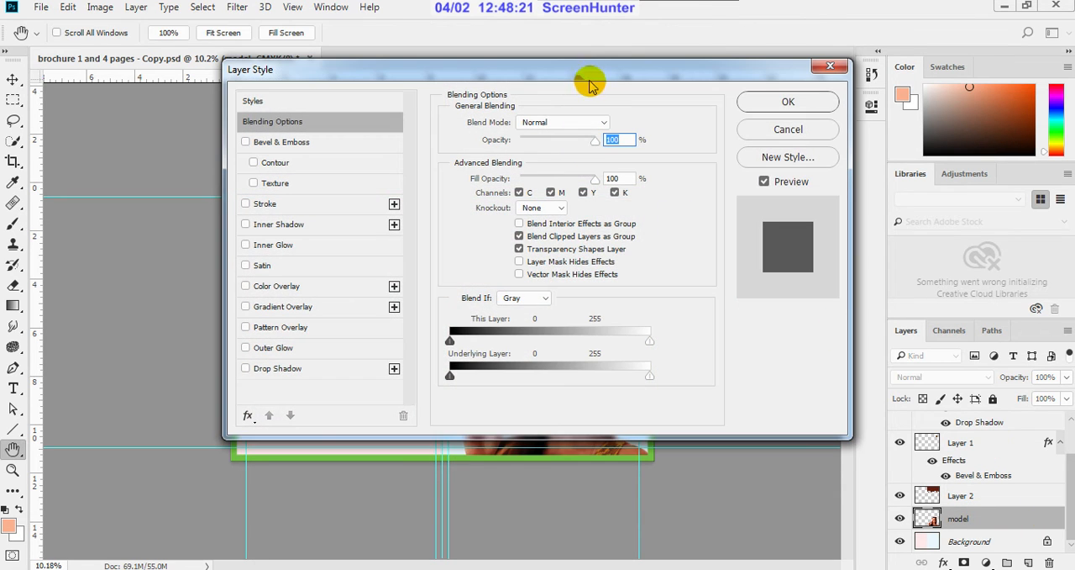
drag(592, 77, 1019, 173)
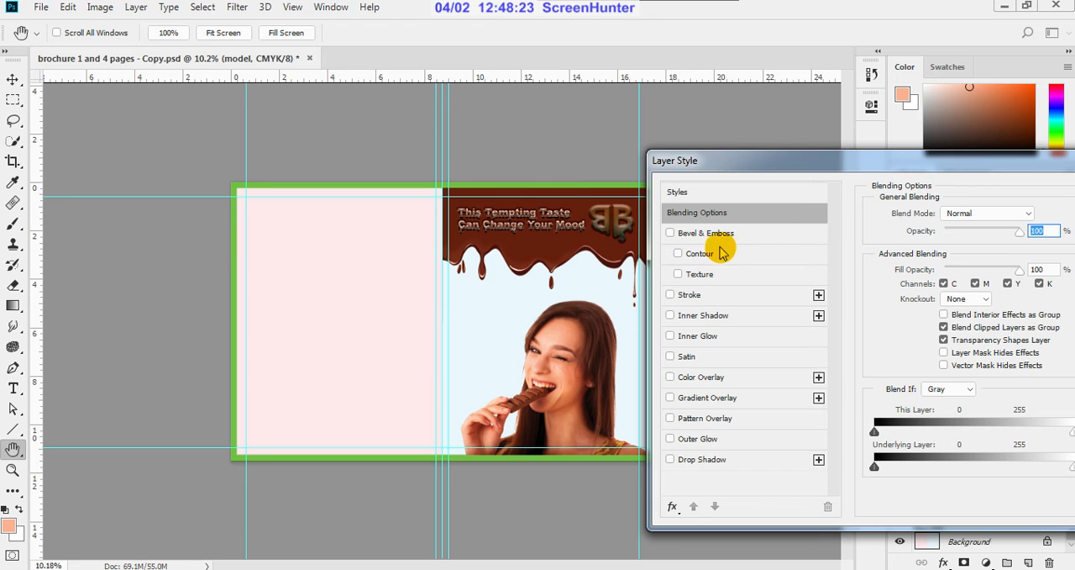
click(675, 240)
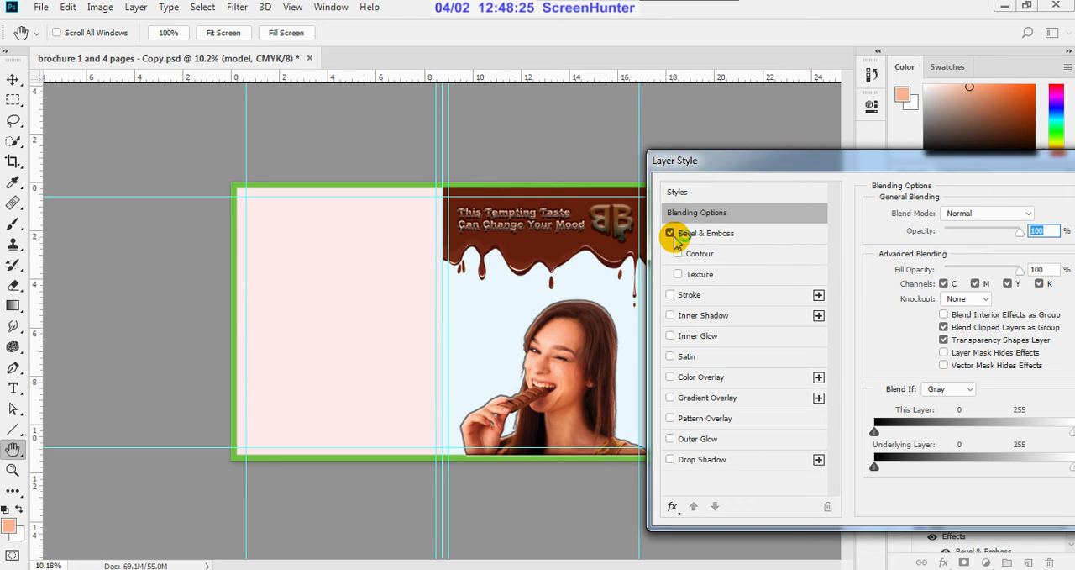
click(673, 237)
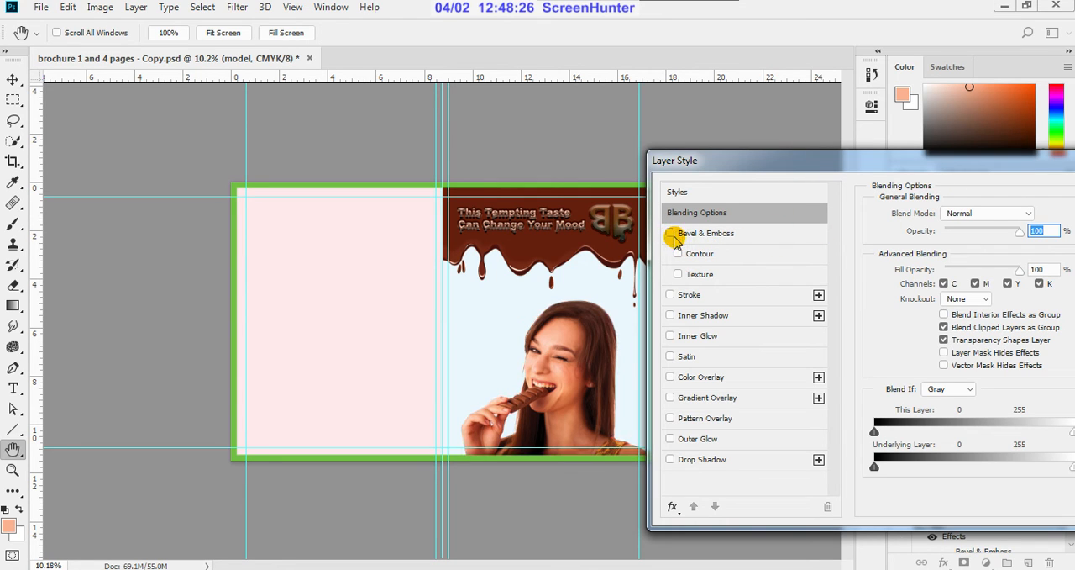
Step: Turn on Drop Shadow for the model layer with a distance of 89 px and an angle of 180°
click(671, 461)
click(696, 460)
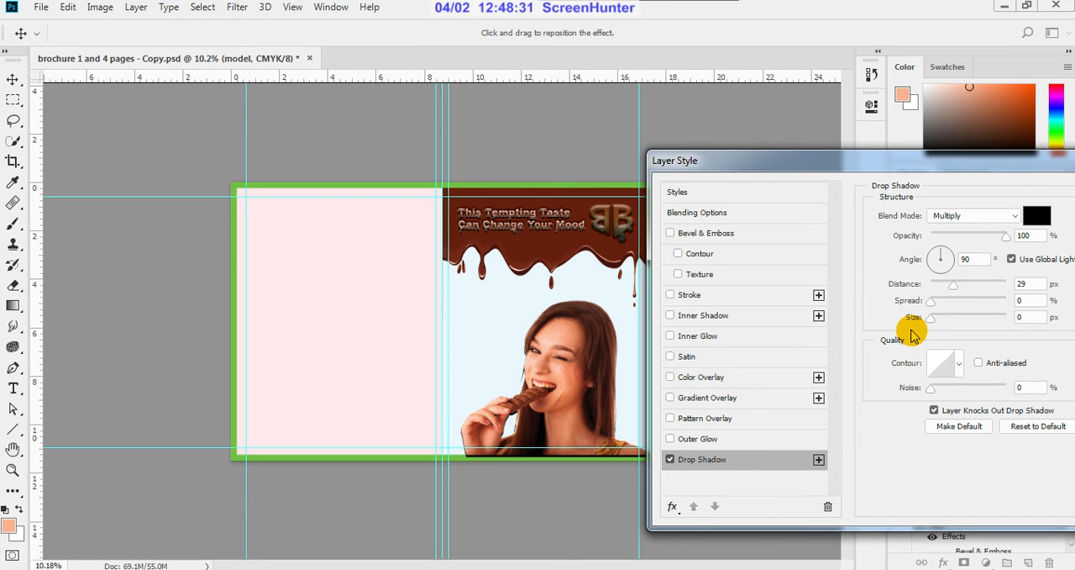
drag(953, 286, 989, 289)
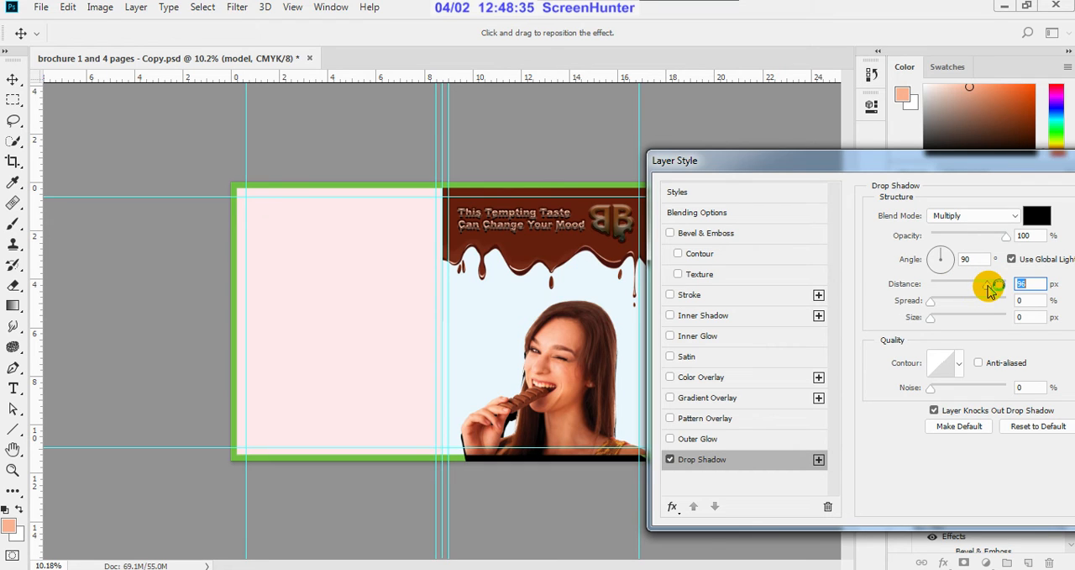
click(944, 258)
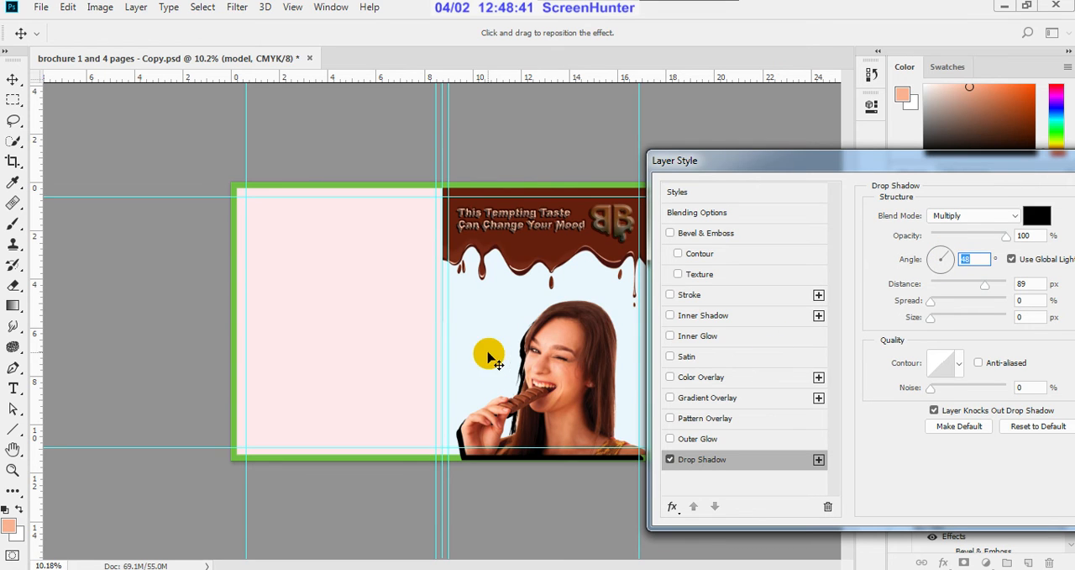
click(939, 267)
click(935, 266)
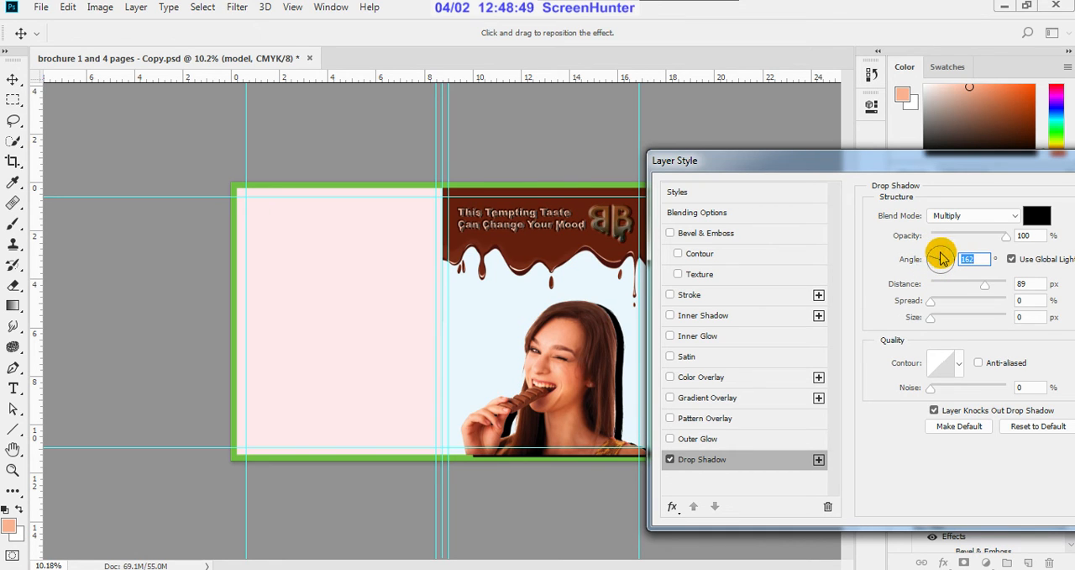
click(933, 260)
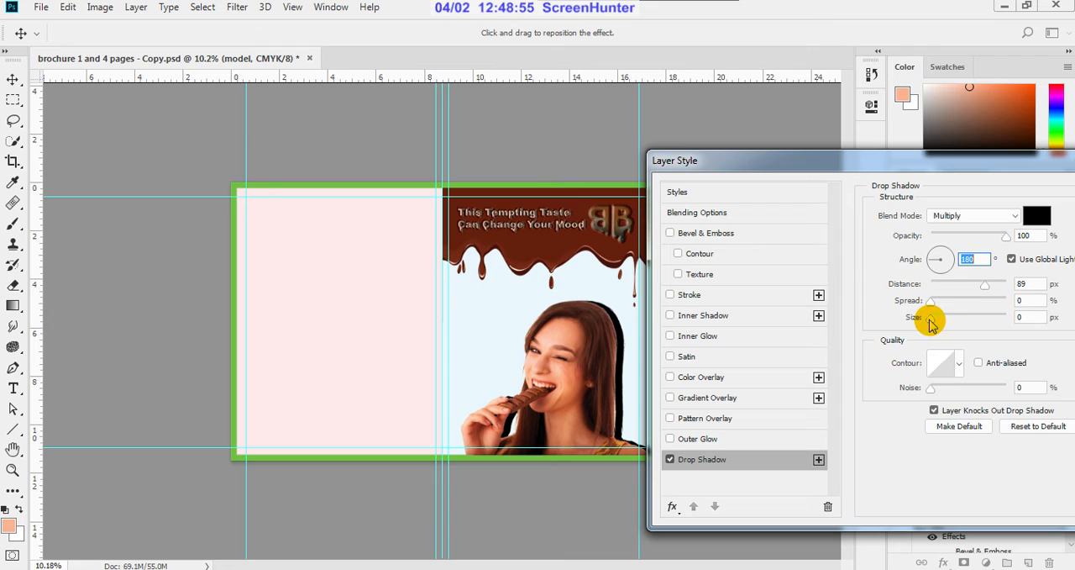
Step: Refine the model's drop shadow to a distance of 50 px, a size of 81 px and an angle of 142°
drag(985, 285, 981, 288)
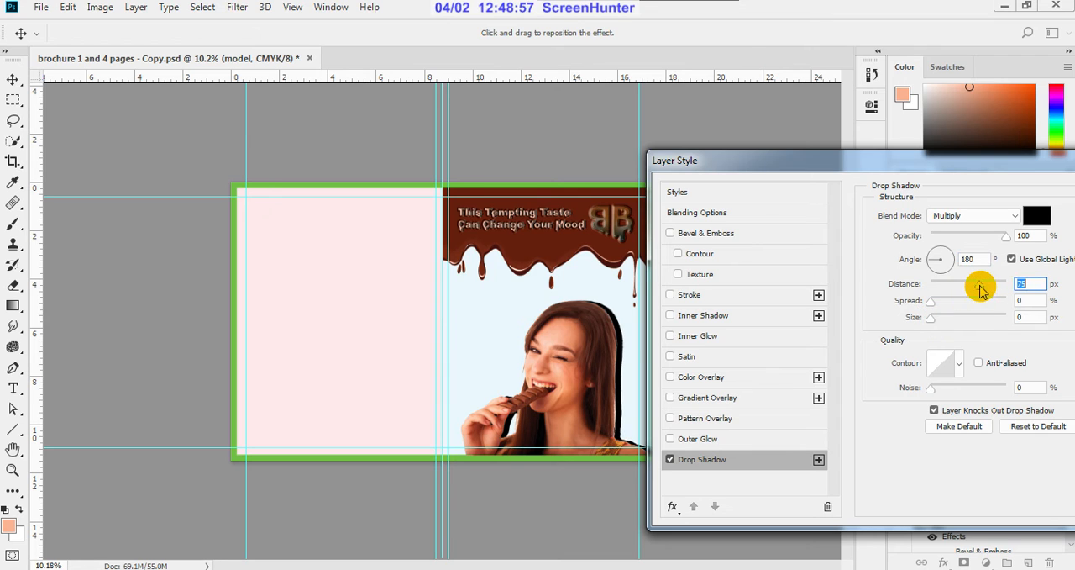
drag(929, 318, 970, 325)
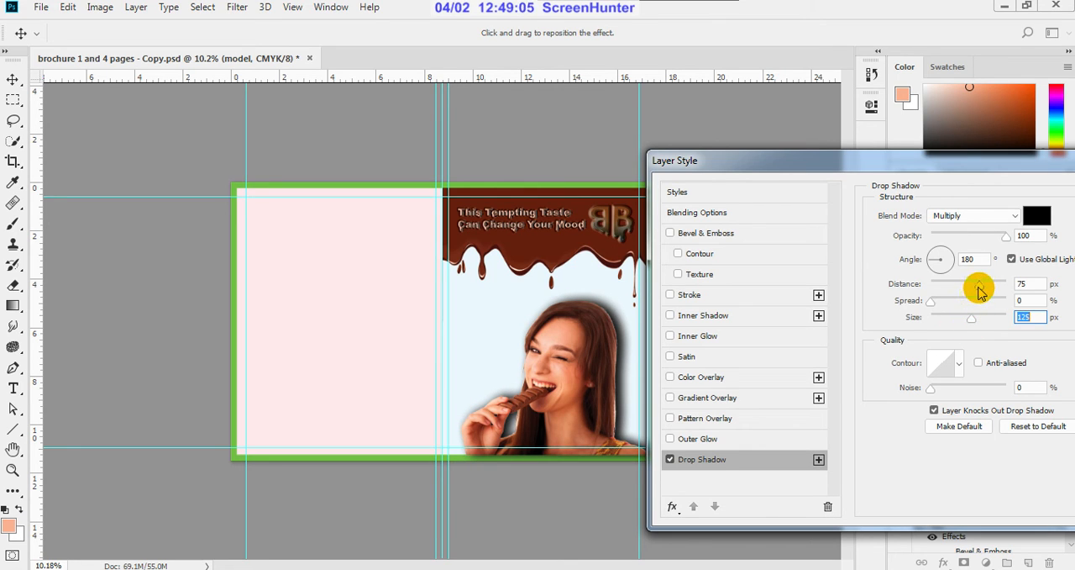
drag(979, 290, 973, 289)
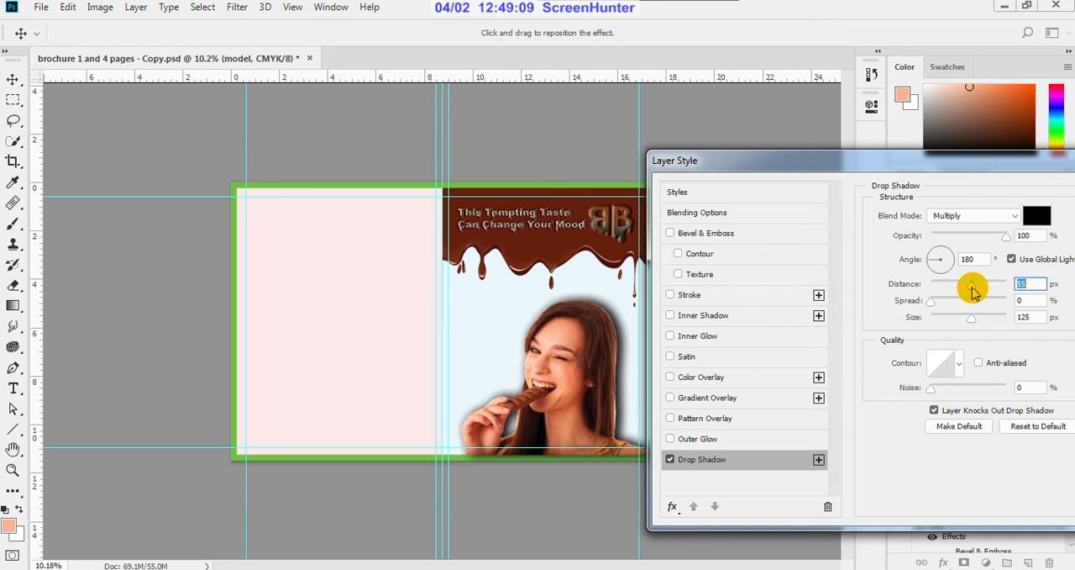
drag(971, 316, 960, 323)
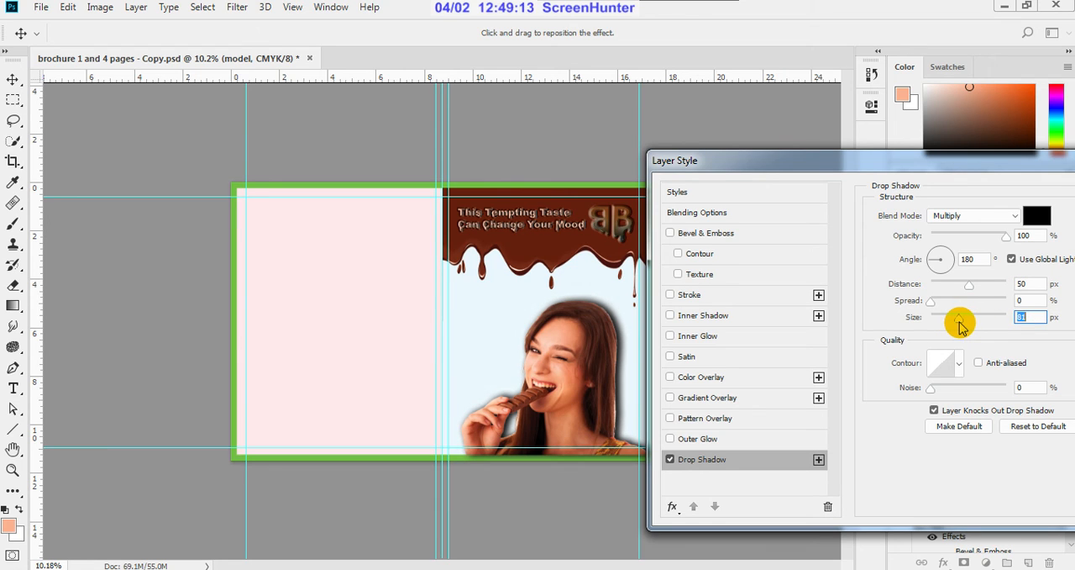
click(932, 257)
mouse_move(933, 261)
mouse_down()
mouse_move(929, 245)
mouse_move(934, 258)
mouse_up()
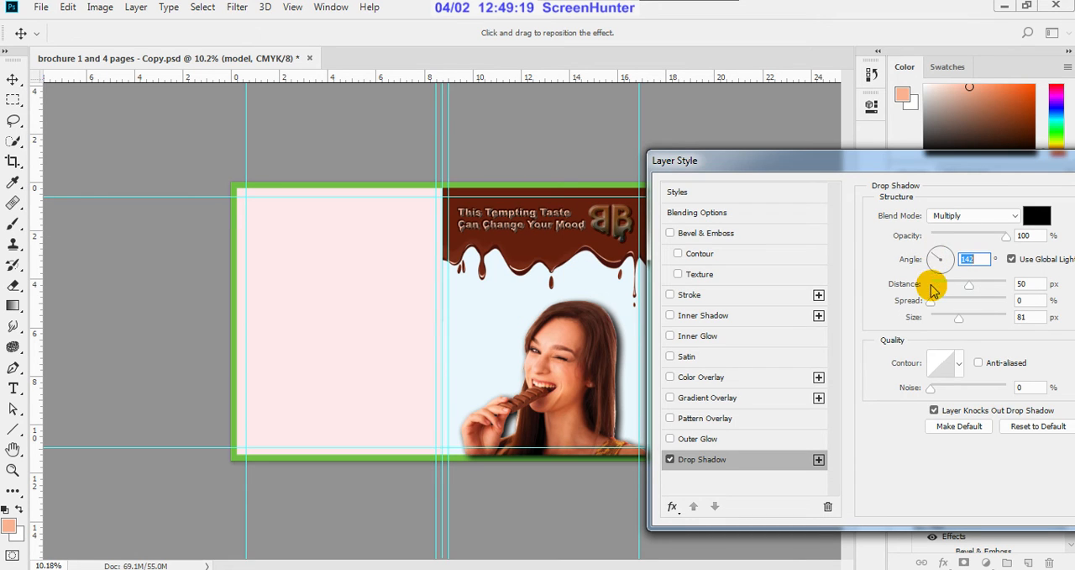
Step: Set the model's drop shadow to a distance of 45 px and a size of 101 px and apply the layer style
drag(973, 287, 966, 329)
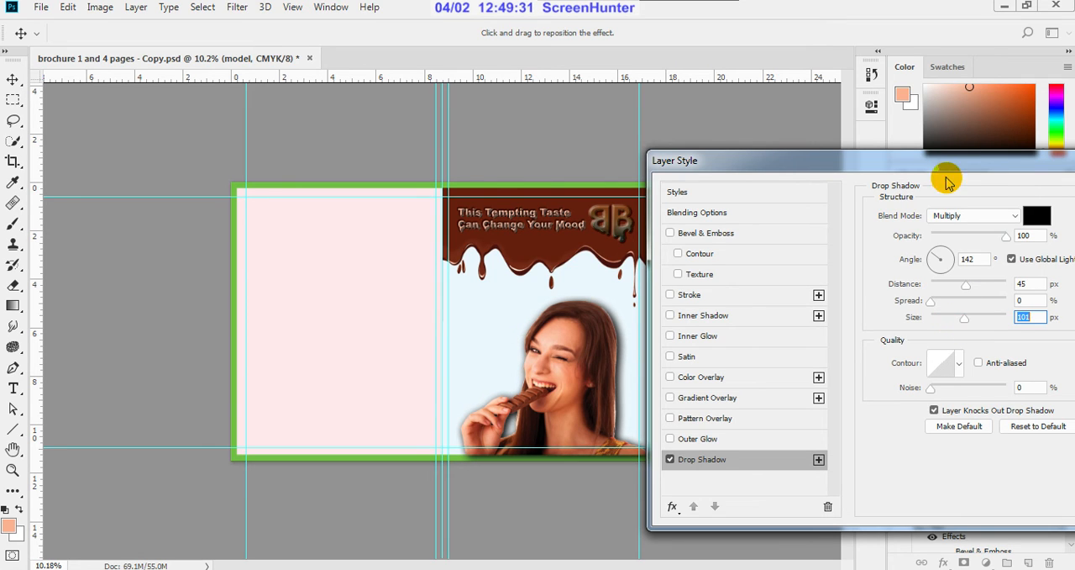
drag(953, 163, 830, 208)
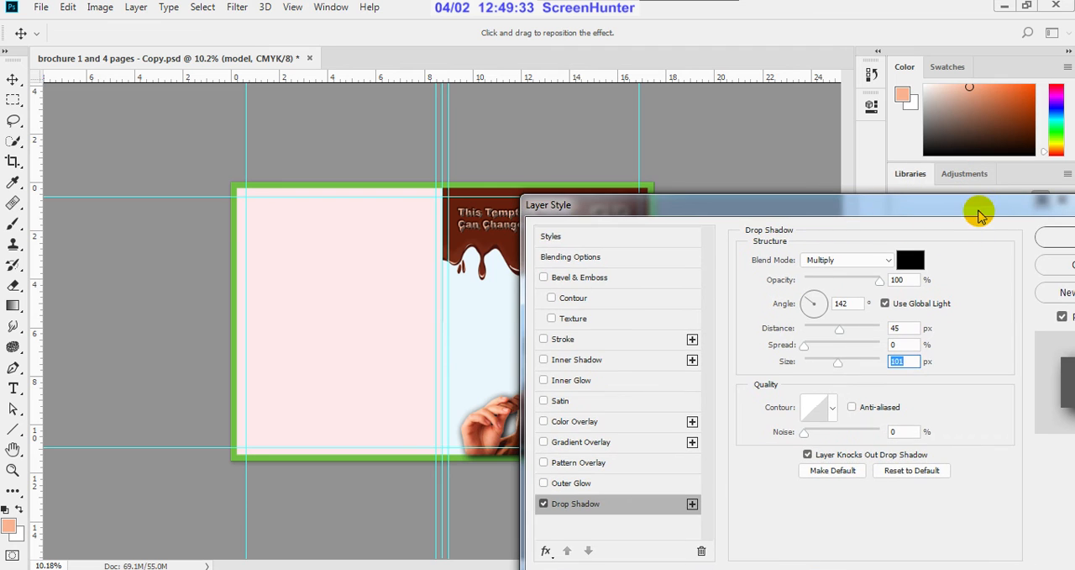
drag(980, 211, 836, 233)
click(942, 259)
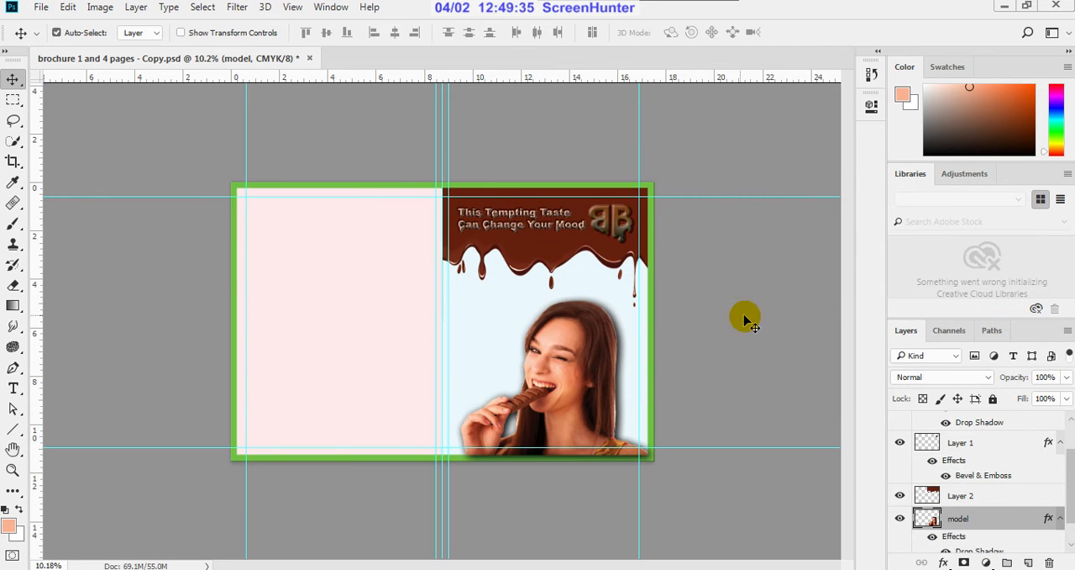
Step: Examine the model's shadow and the chocolate headline up close and within the whole cover spread
scroll(702, 336, down, 1)
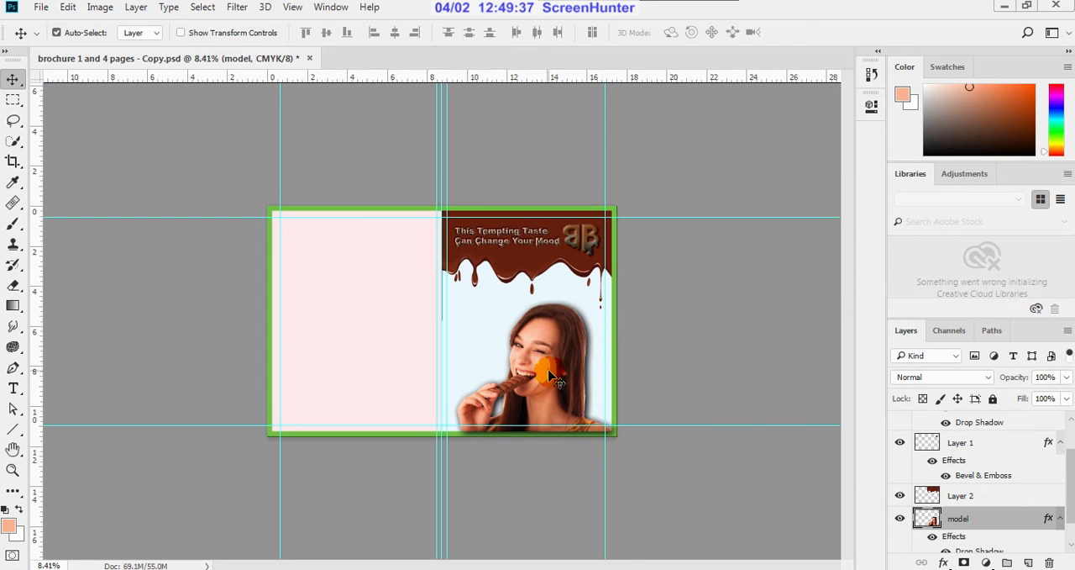
scroll(534, 382, up, 1)
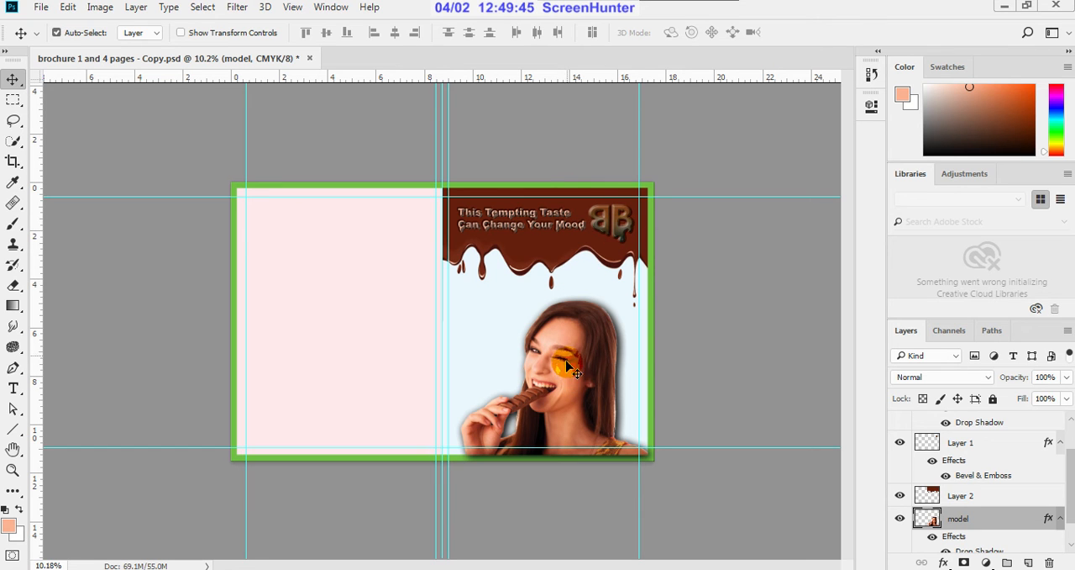
key(ctrl+plus)
scroll(590, 250, up, 1)
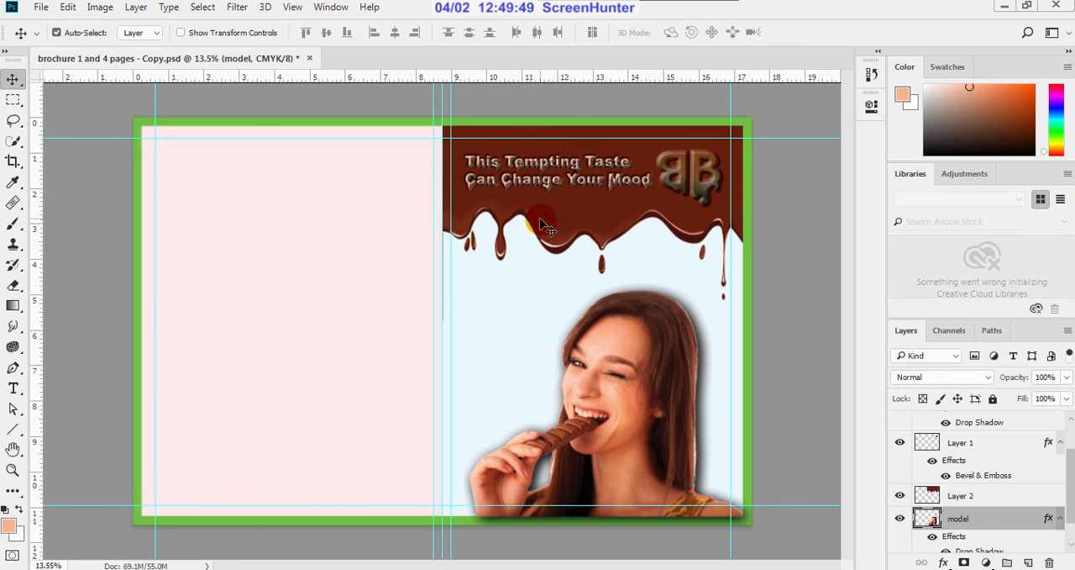
scroll(545, 248, down, 3)
scroll(1008, 509, down, 1)
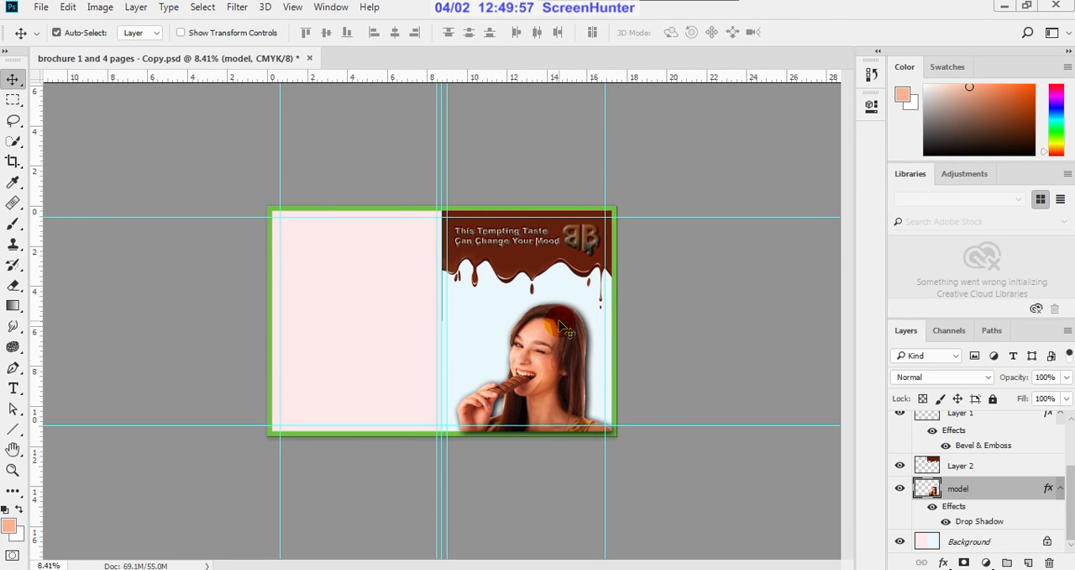
key(ctrl+plus)
scroll(555, 356, up, 1)
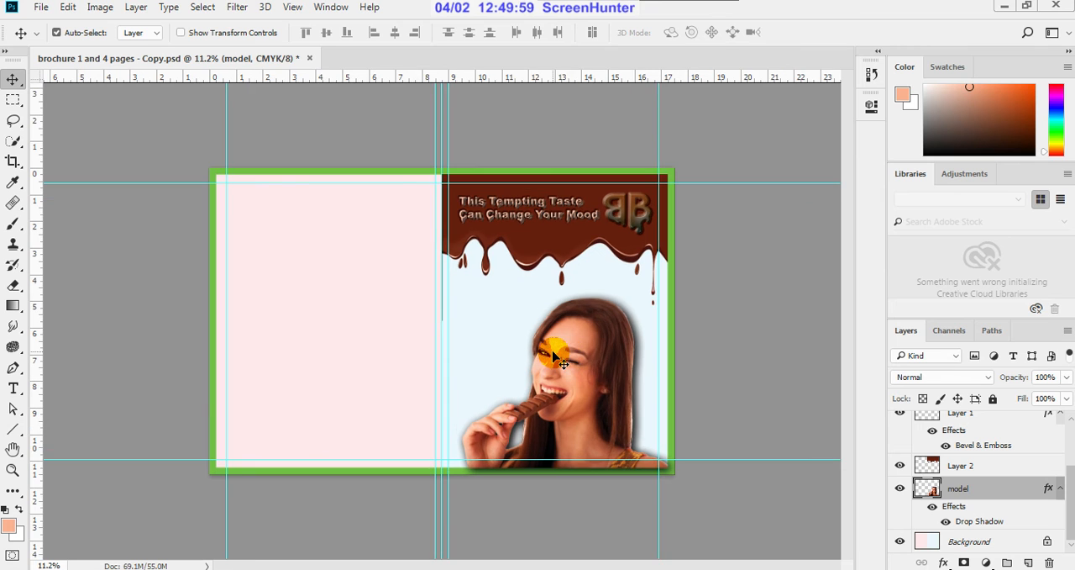
scroll(554, 356, up, 1)
scroll(571, 356, up, 1)
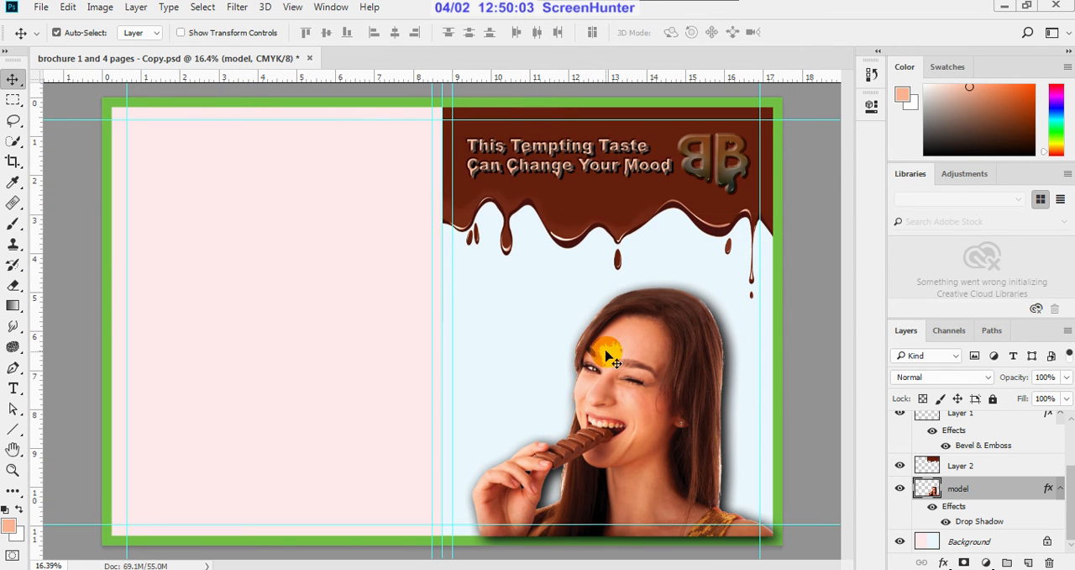
Step: Sample colours from the model's forehead and dress, settling on the light skin tone of her forehead as the foreground colour
key(i)
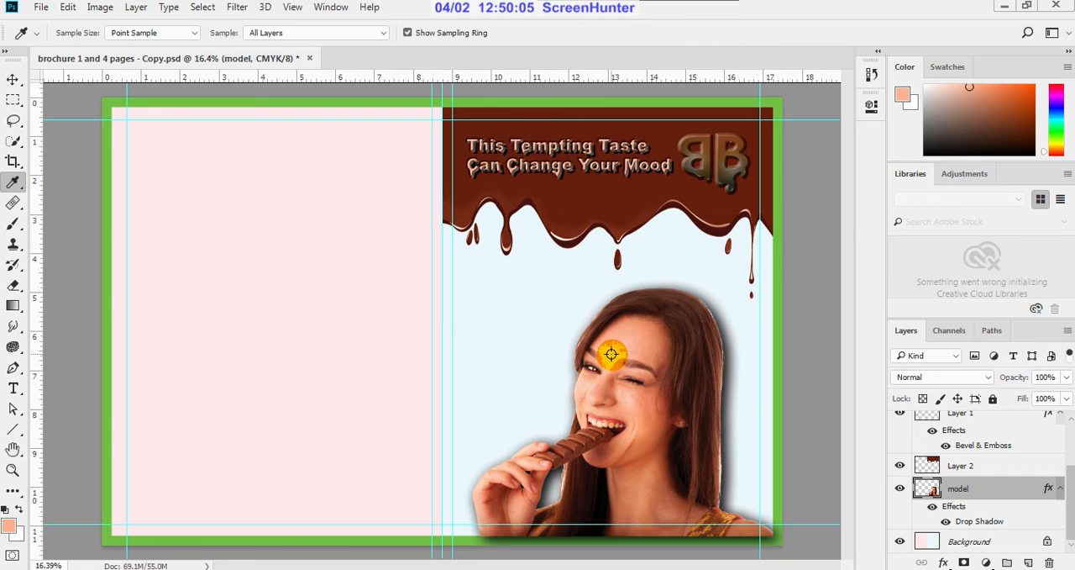
click(612, 353)
scroll(626, 334, down, 2)
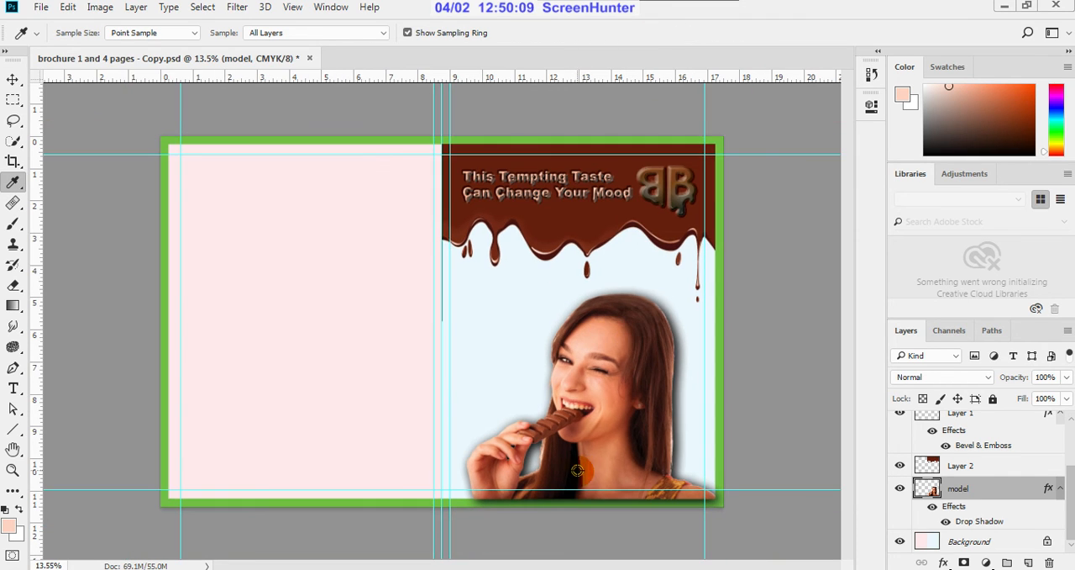
scroll(697, 494, up, 2)
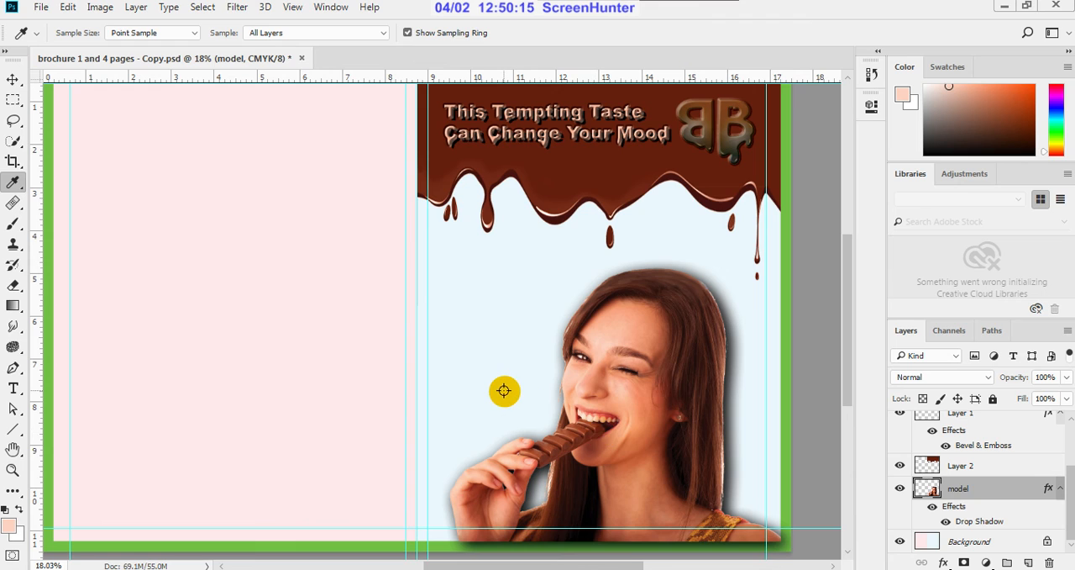
click(732, 521)
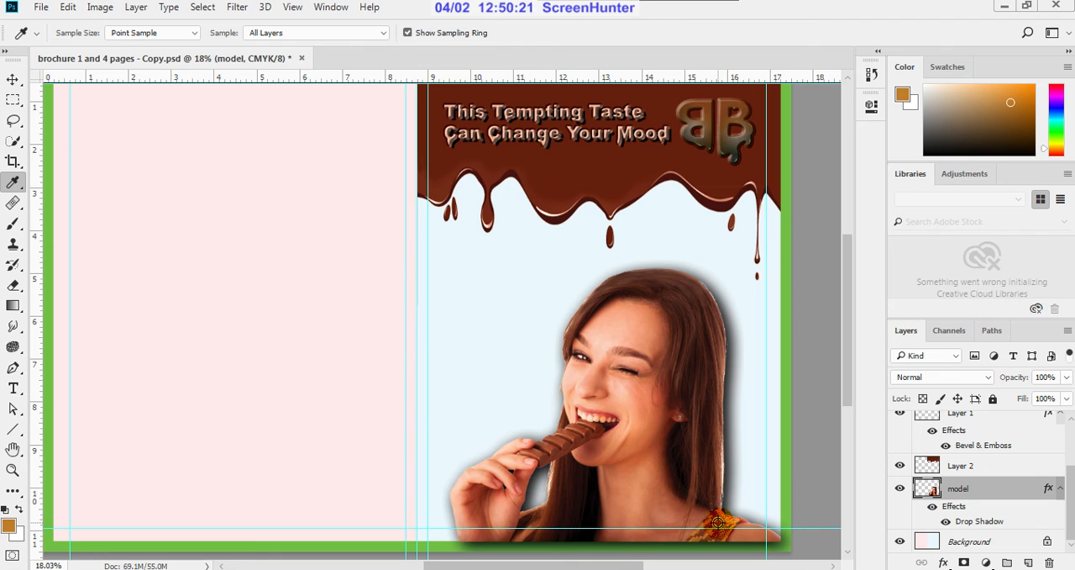
click(718, 522)
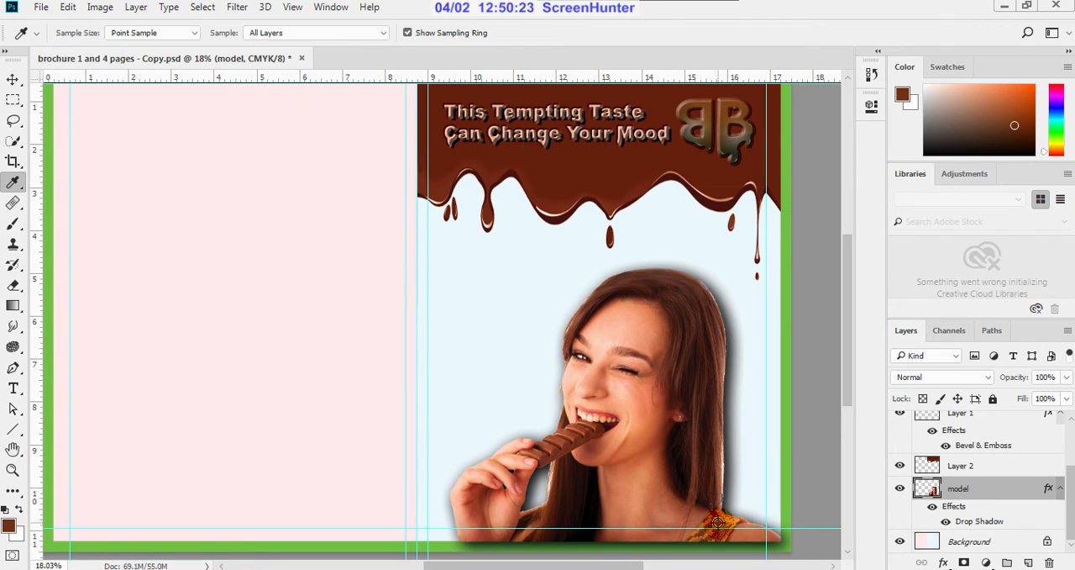
click(603, 343)
Step: Unlock the background layer and fill its light blue front-cover area with the sampled skin tone, using a Magic Wand selection
scroll(510, 355, down, 3)
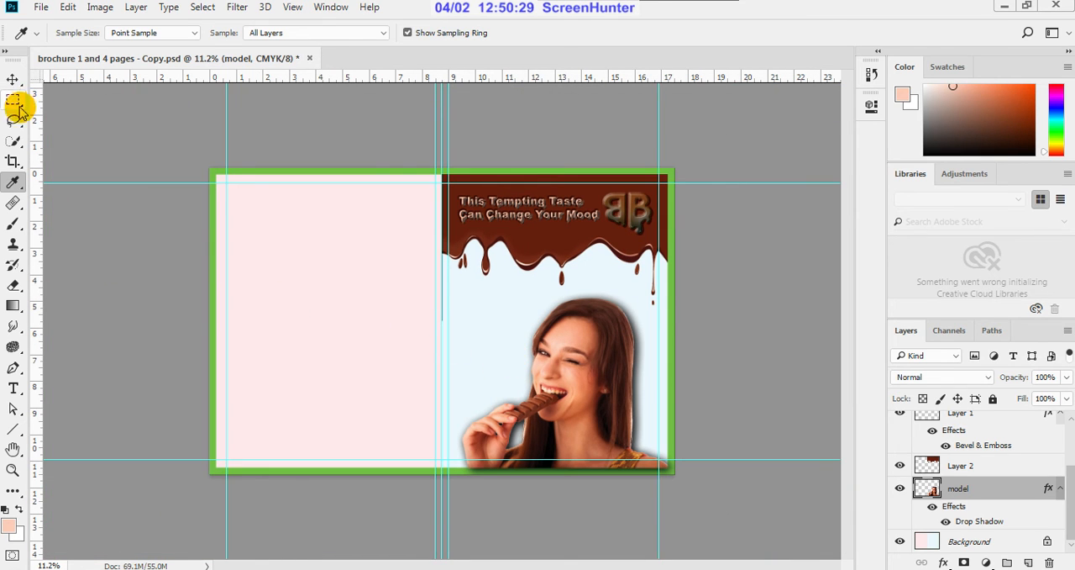
click(17, 141)
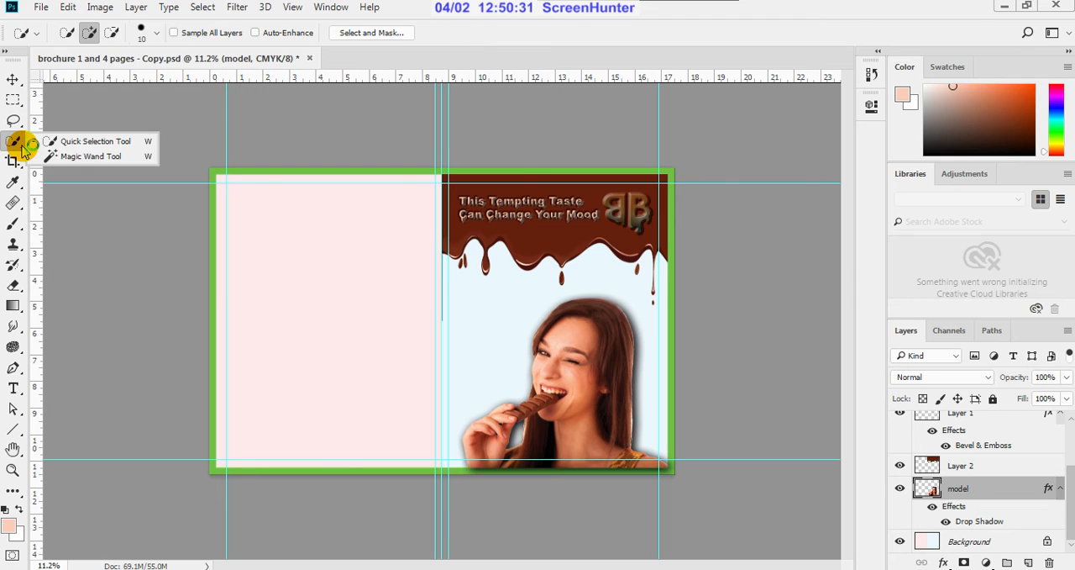
click(33, 158)
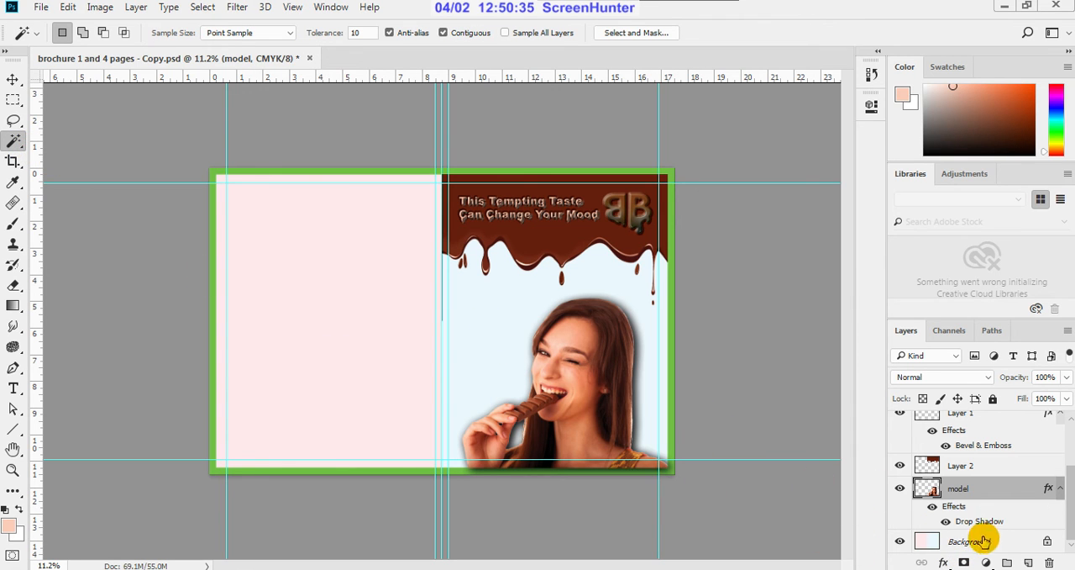
click(1042, 542)
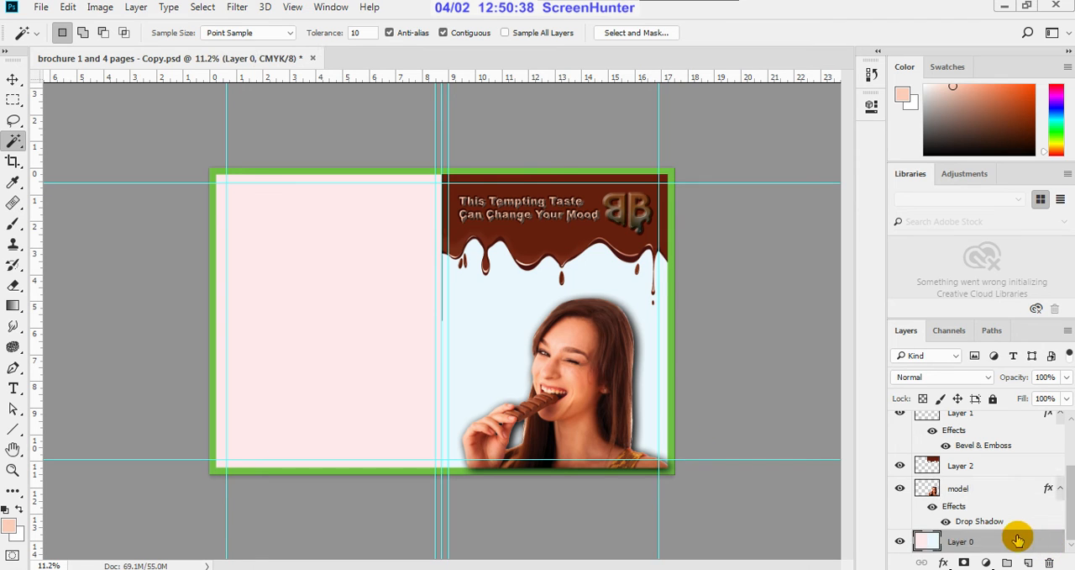
click(505, 318)
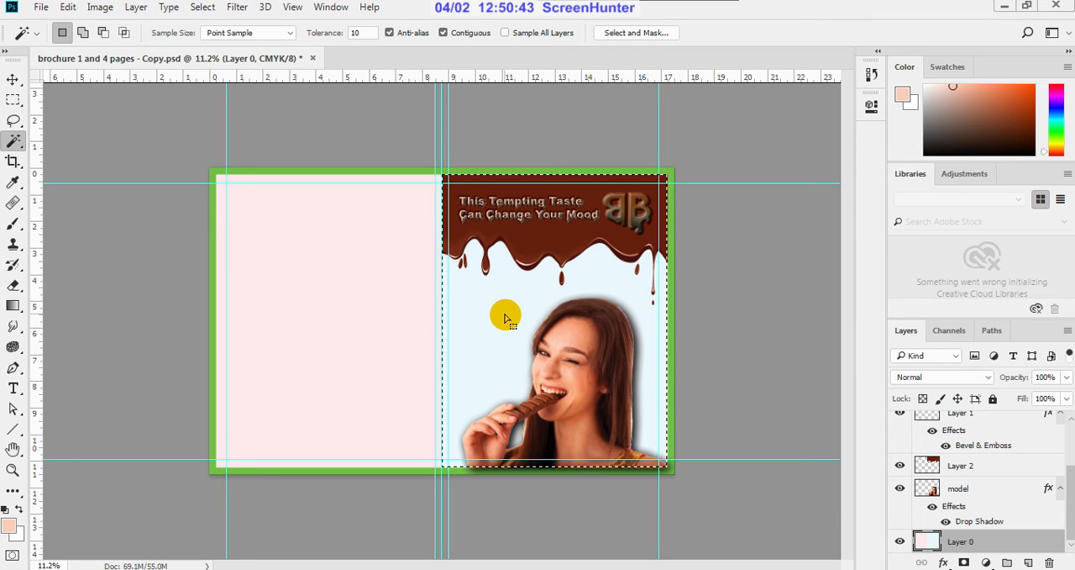
key(alt+BackSpace)
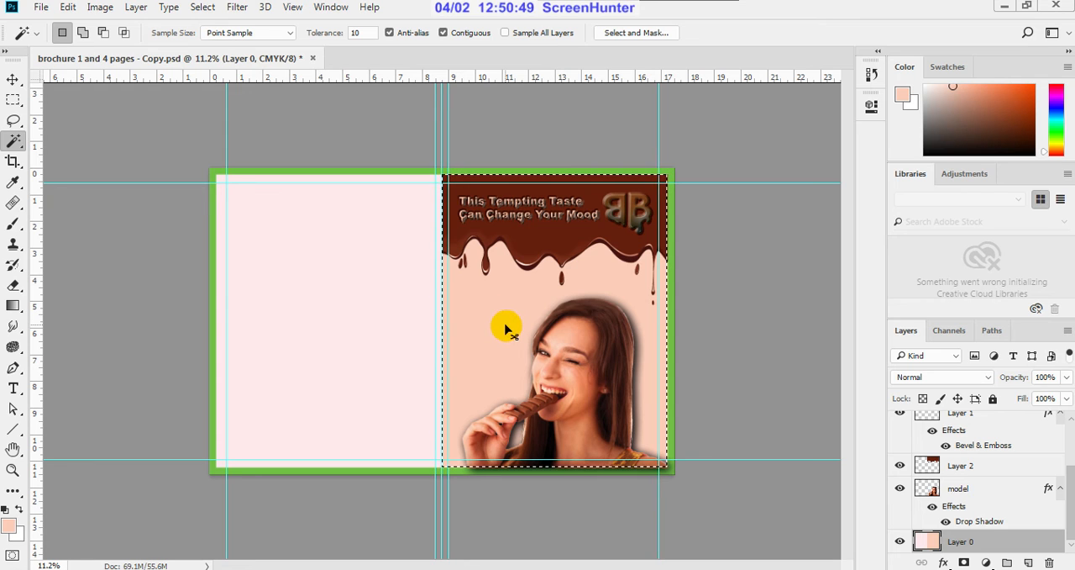
key(ctrl+d)
click(13, 79)
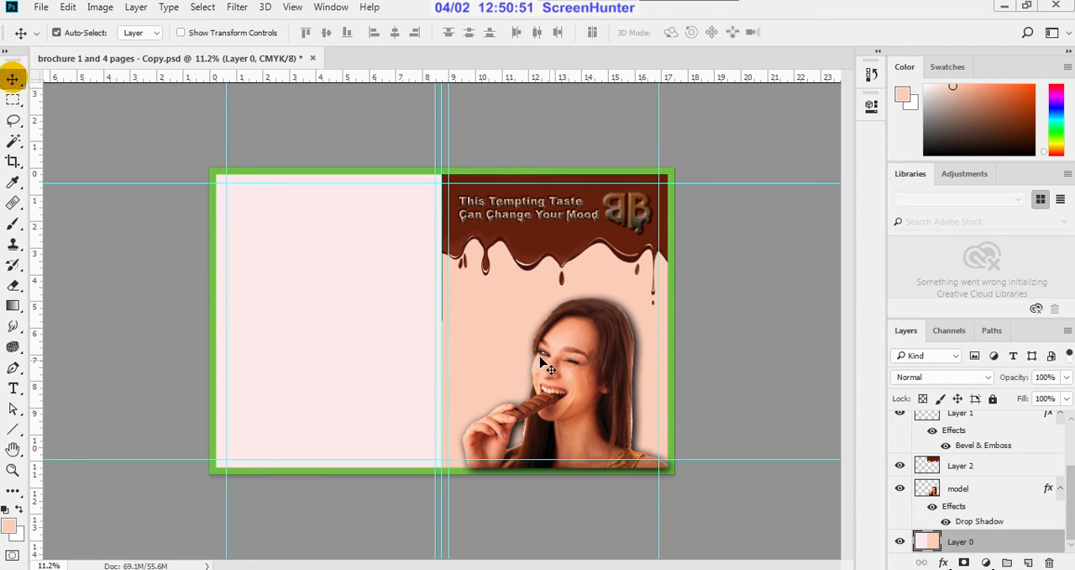
Step: Add the text "BON BON CHOCOLATES" in 30 pt Arial Black on the chocolate area below the BB logo
scroll(645, 404, up, 1)
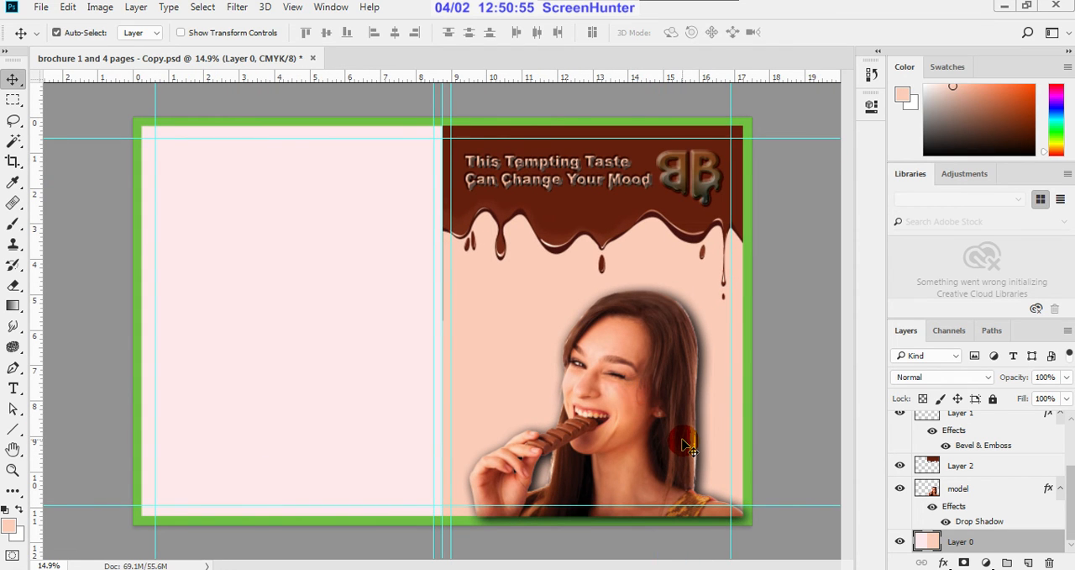
scroll(687, 445, down, 1)
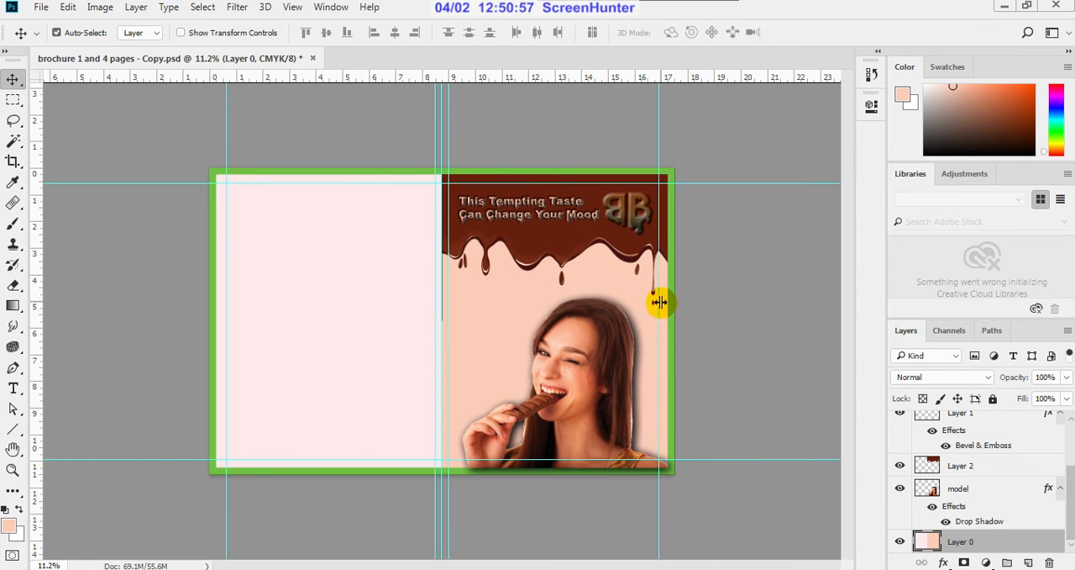
scroll(659, 302, up, 1)
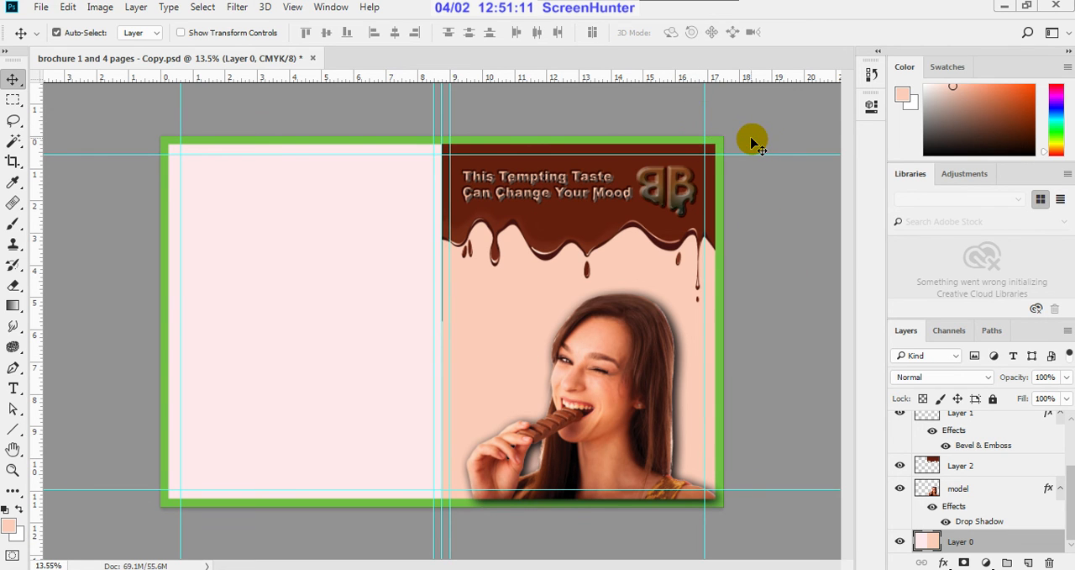
scroll(751, 143, up, 2)
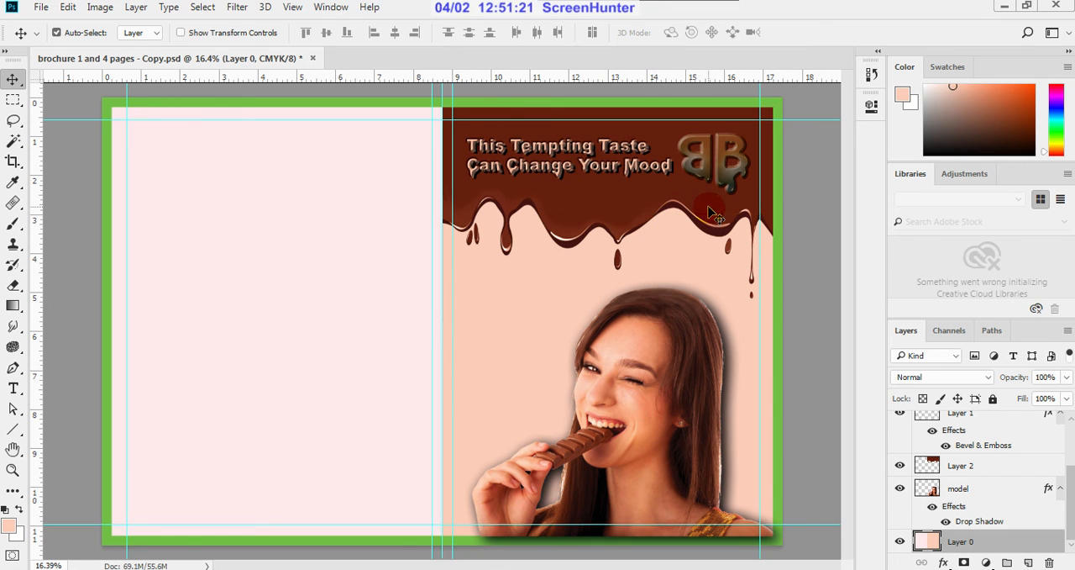
click(13, 387)
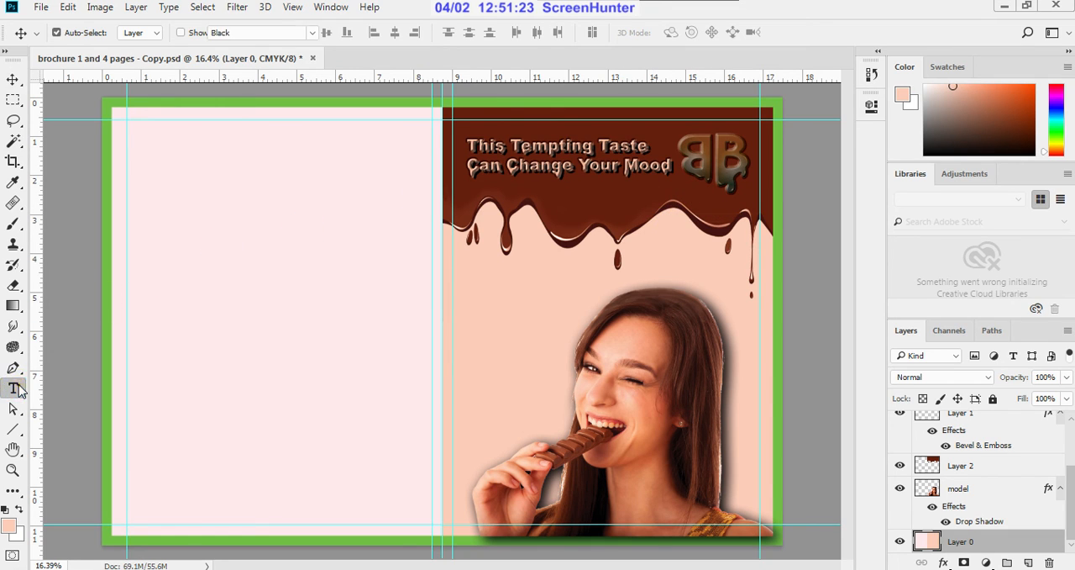
click(689, 201)
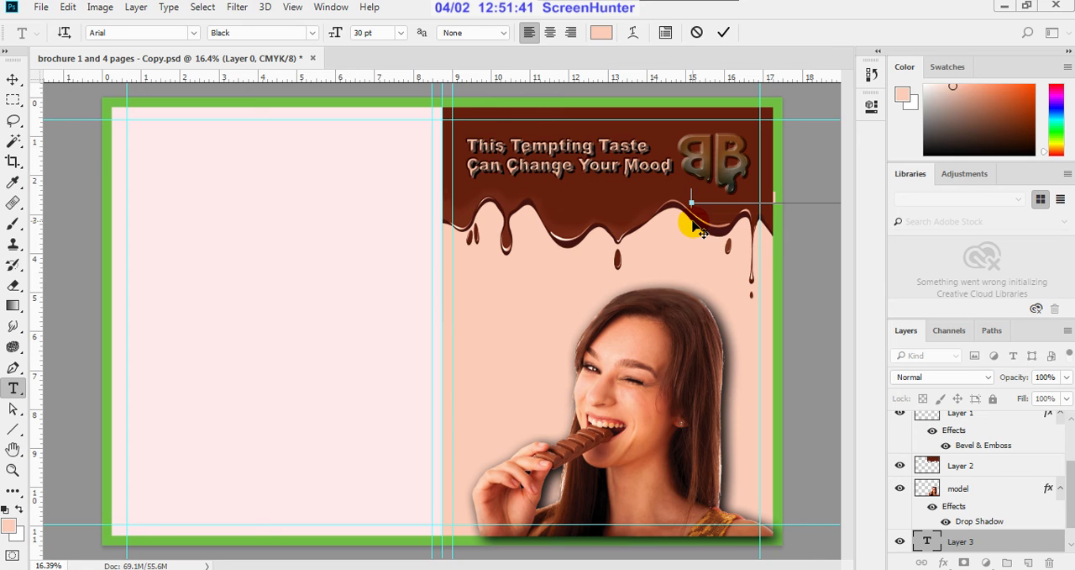
click(724, 32)
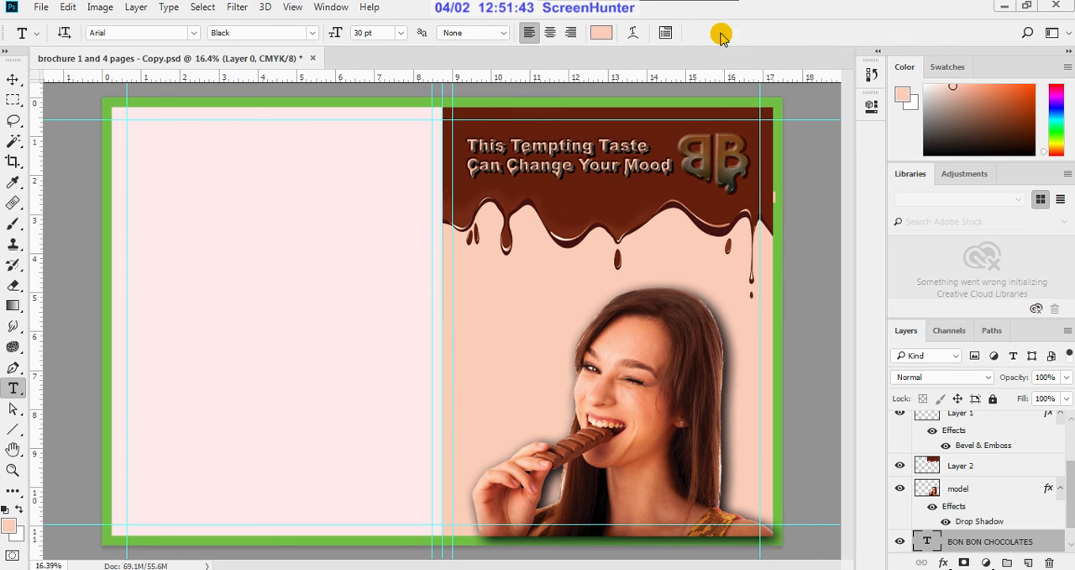
Step: Bring the BON BON CHOCOLATES layer to the top of the layer stack and centre the text on the front cover beneath the headline
click(13, 79)
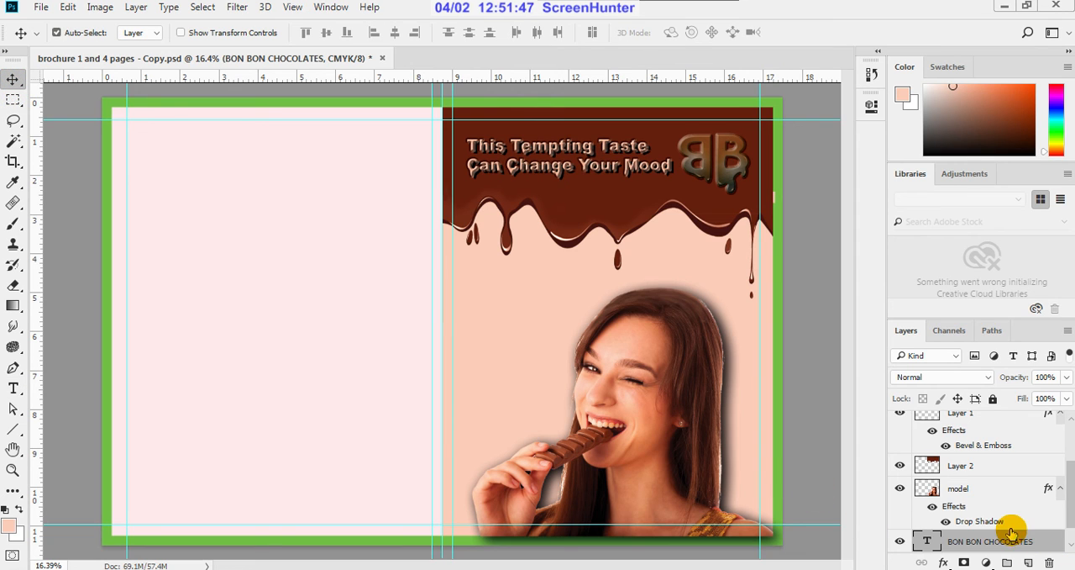
drag(1016, 550, 1002, 446)
drag(1002, 539, 991, 424)
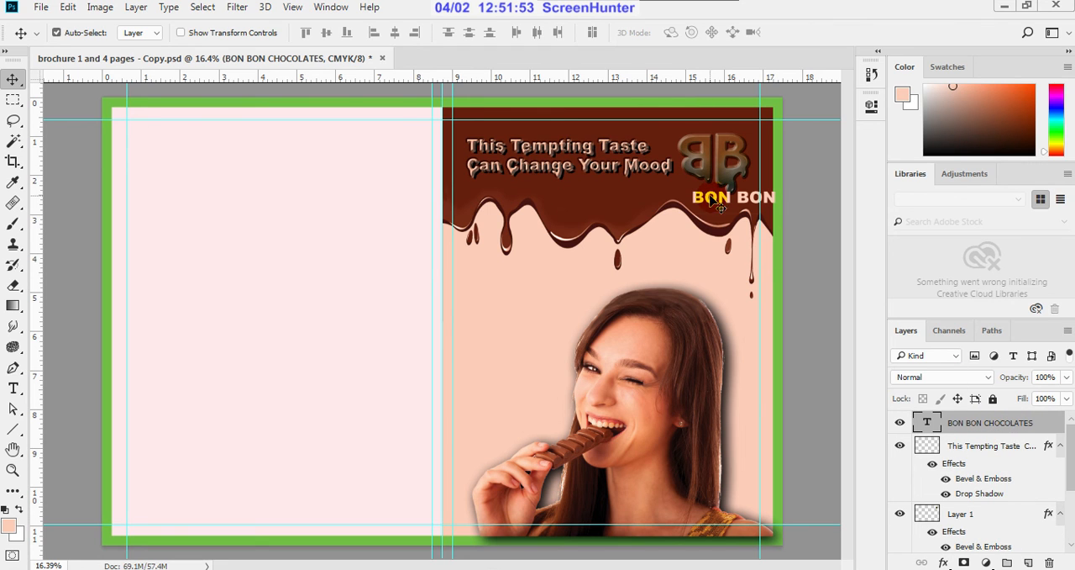
drag(699, 197, 510, 193)
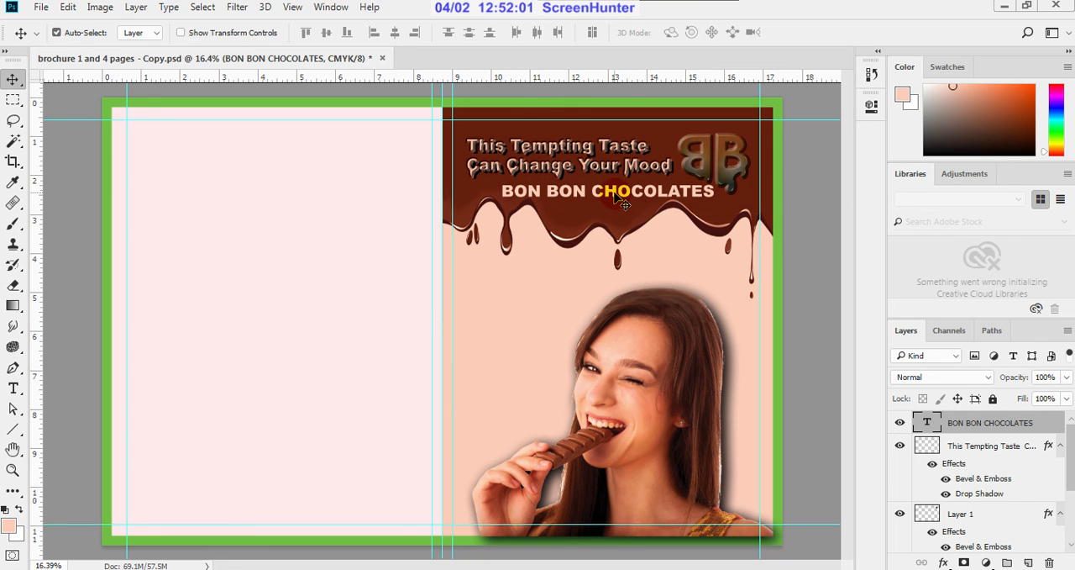
Step: Scale the BON BON CHOCOLATES text proportionally down to about 39.5%, roughly 2.17 in wide
key(ctrl)
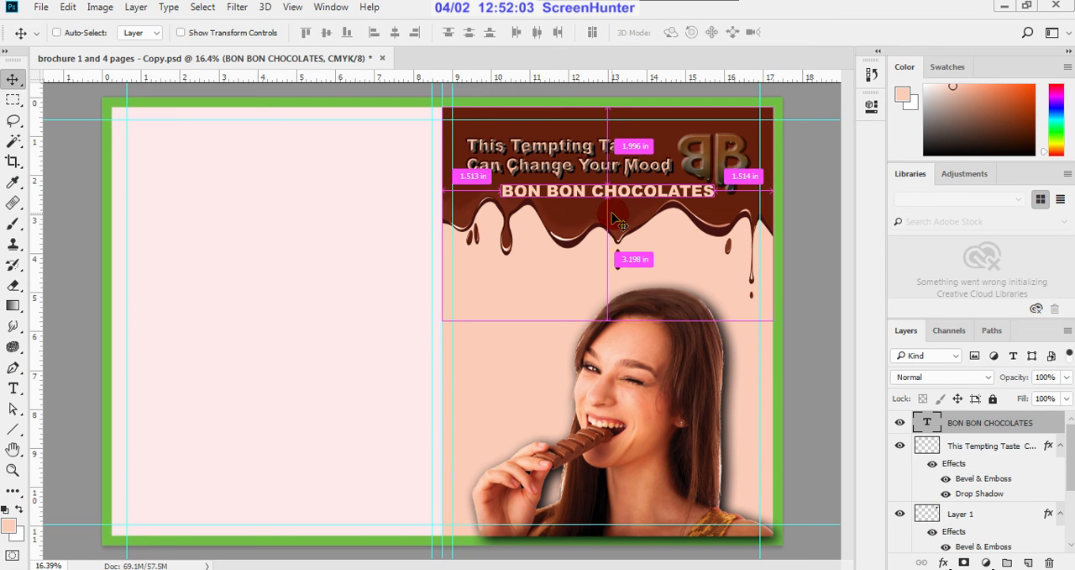
key(ctrl+t)
scroll(714, 192, up, 3)
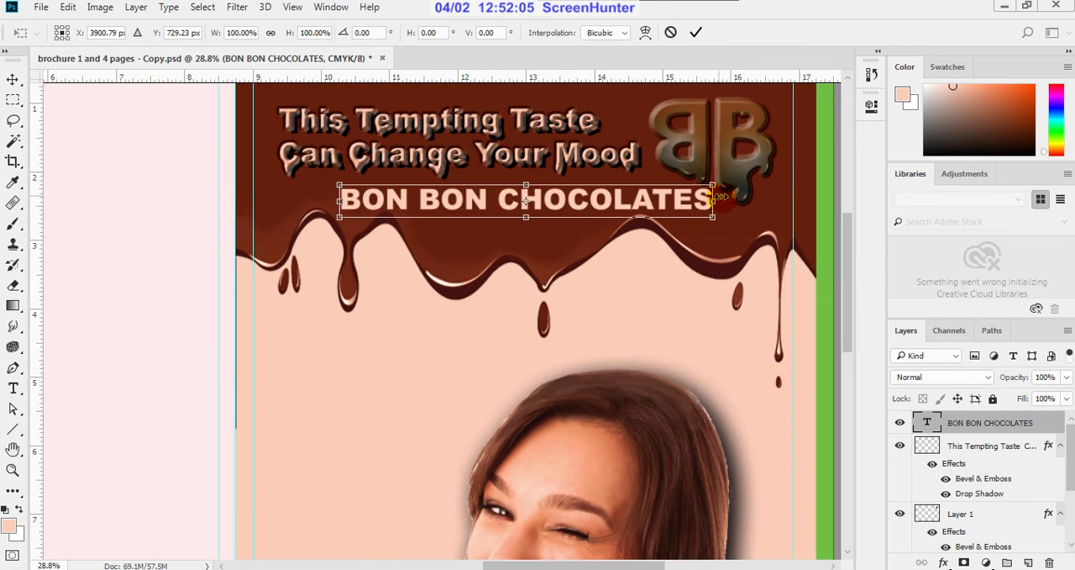
drag(712, 184, 489, 245)
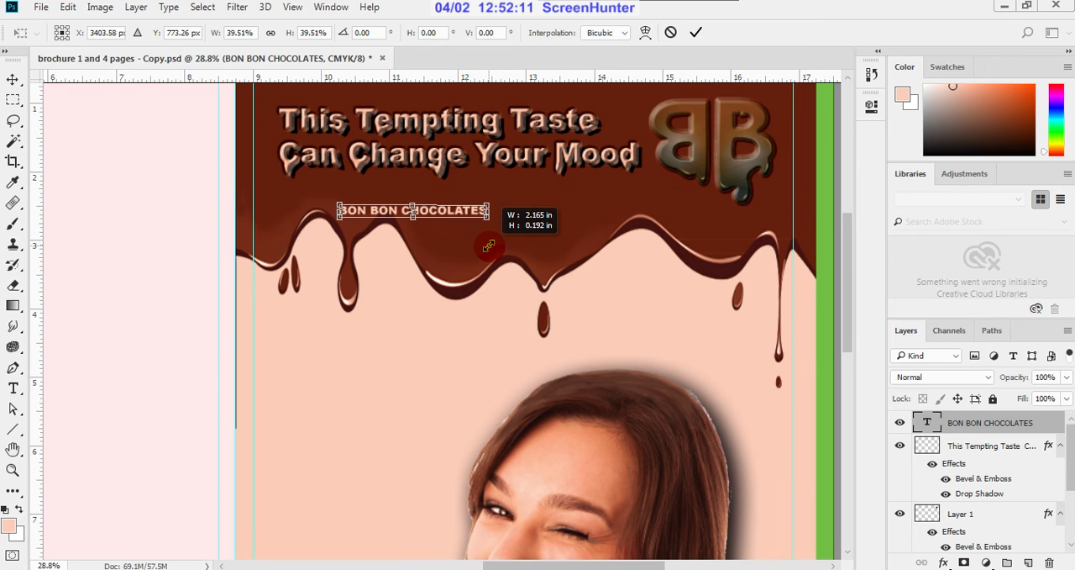
click(695, 31)
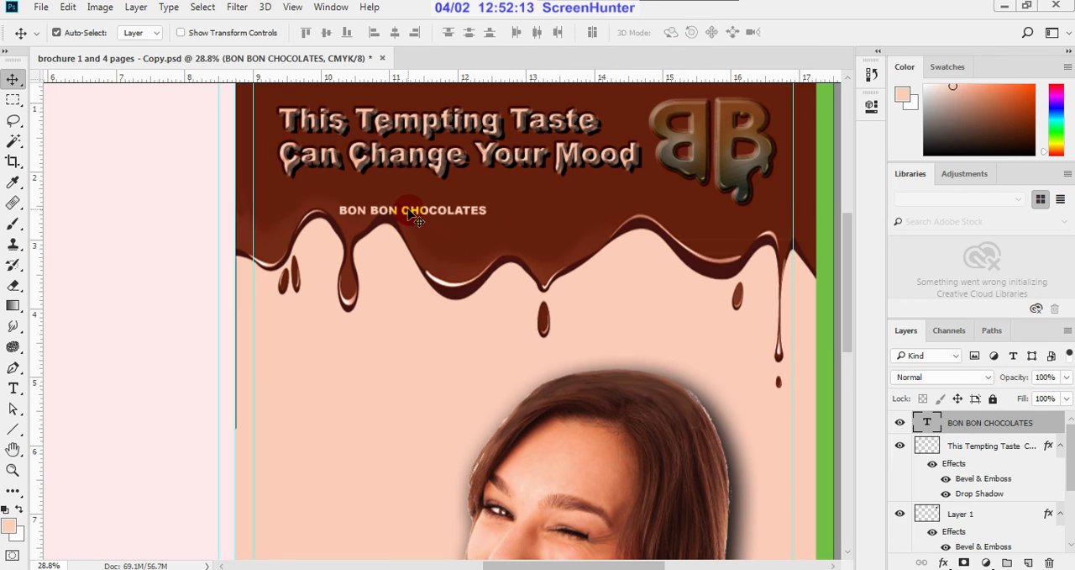
Step: Move the BON BON CHOCOLATES text from below the headline to directly beneath the BB logo
drag(424, 217, 731, 213)
scroll(661, 302, down, 5)
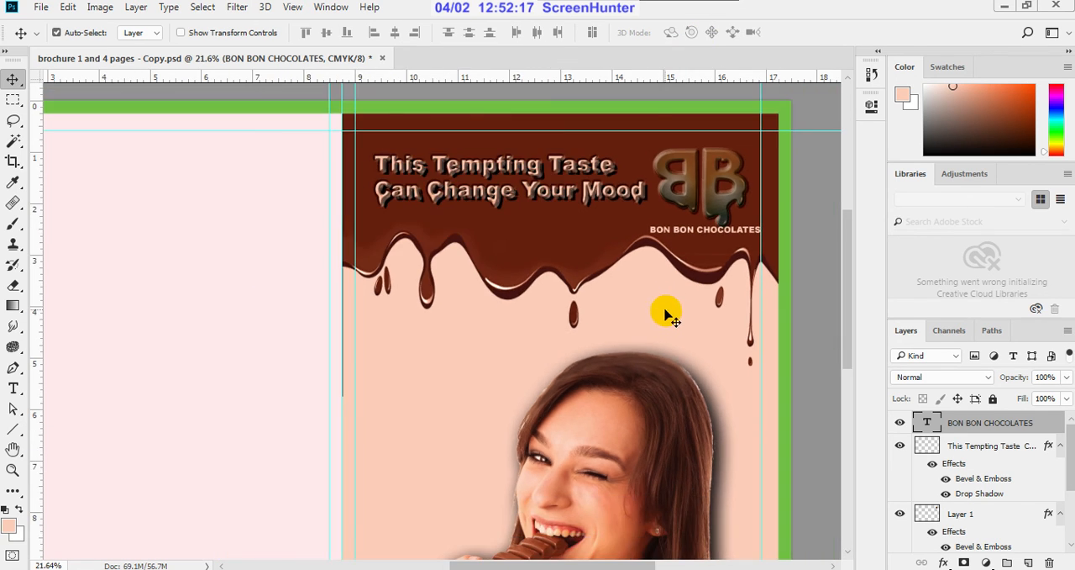
scroll(716, 410, down, 1)
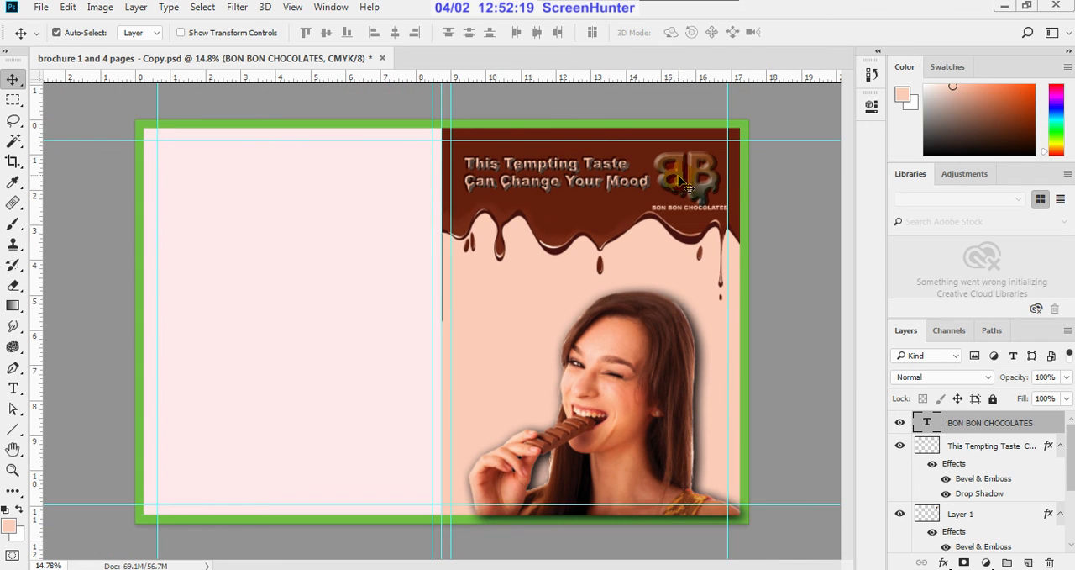
scroll(714, 178, down, 1)
scroll(689, 172, up, 1)
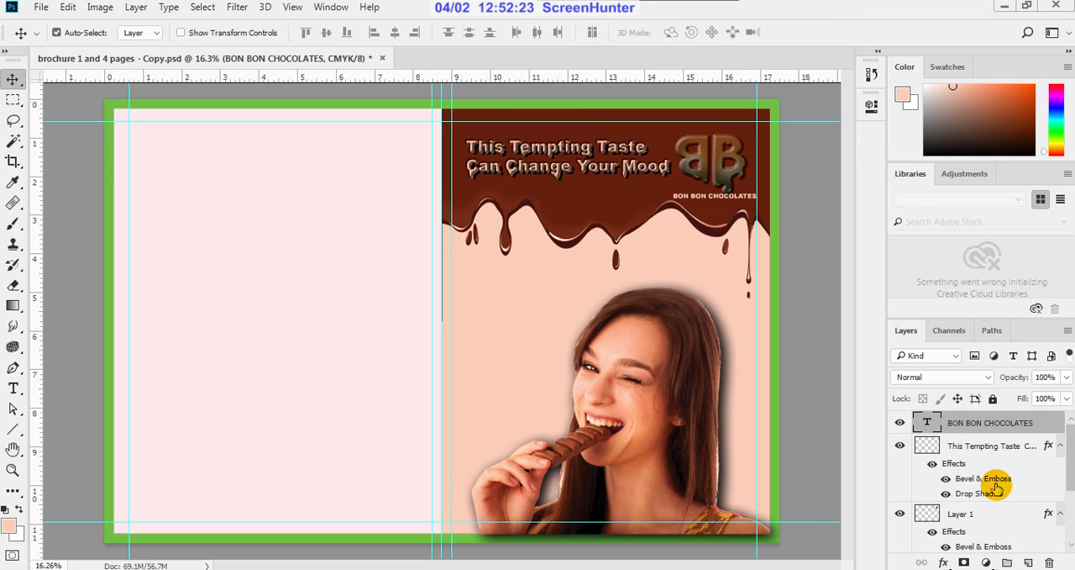
Step: Scale the BB logo and BON BON CHOCOLATES text together to about 72.7% and place them beside the headline, inside the margin guides
click(900, 513)
click(899, 514)
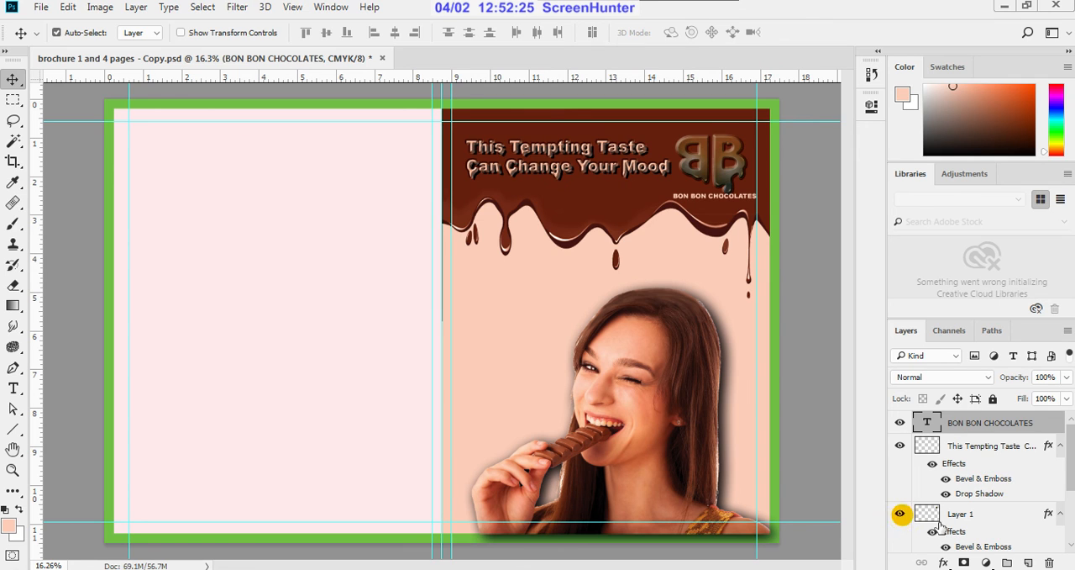
click(982, 521)
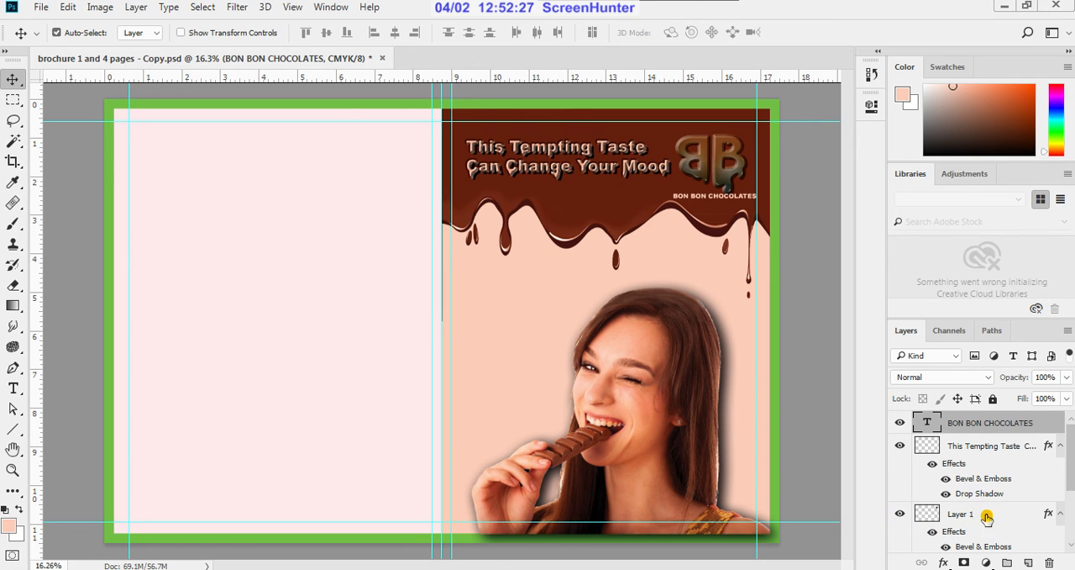
ctrl+click(975, 422)
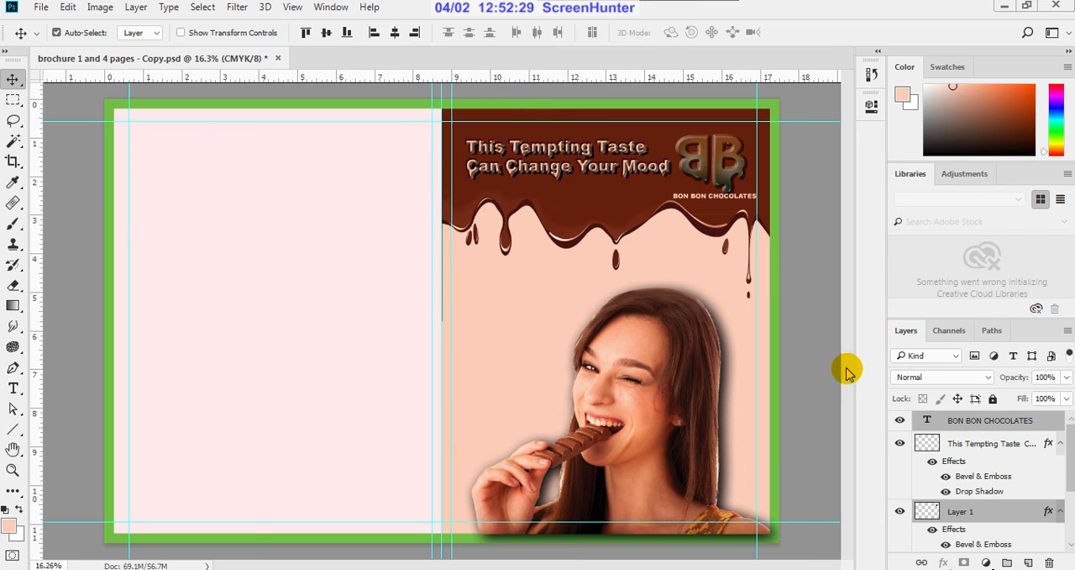
key(ctrl+t)
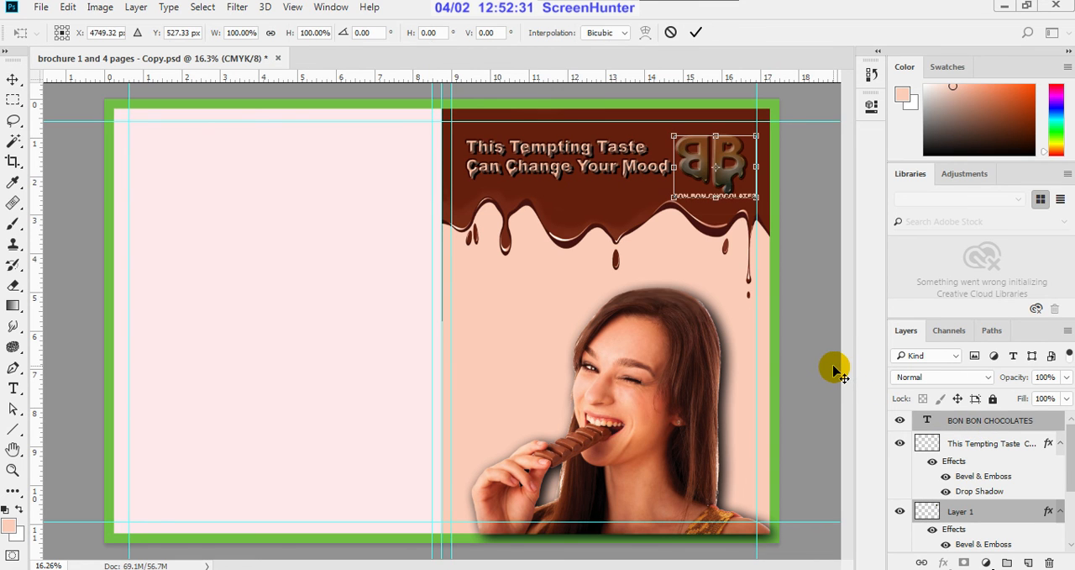
scroll(753, 149, up, 2)
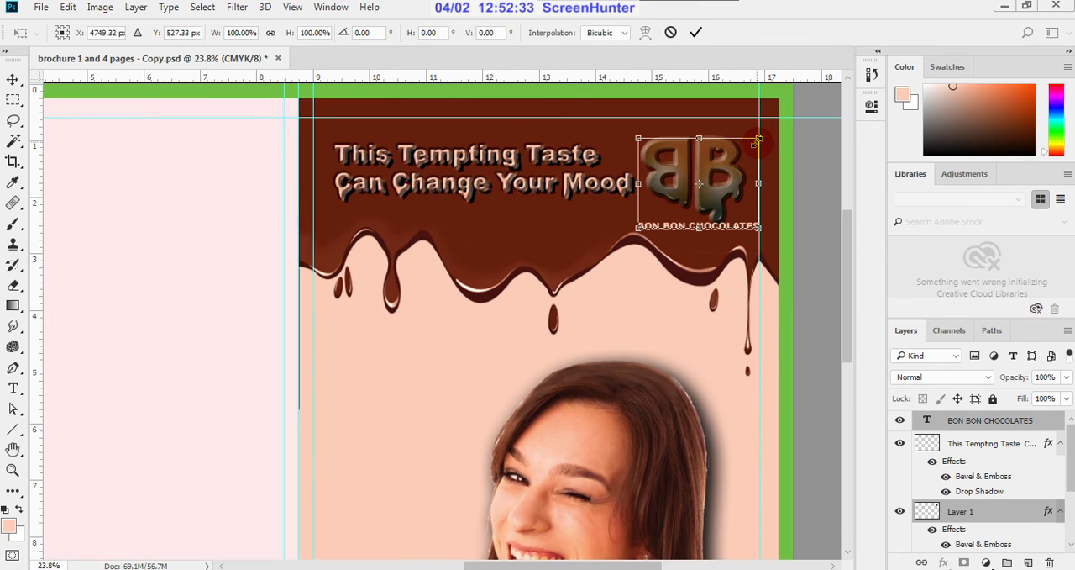
drag(759, 138, 730, 155)
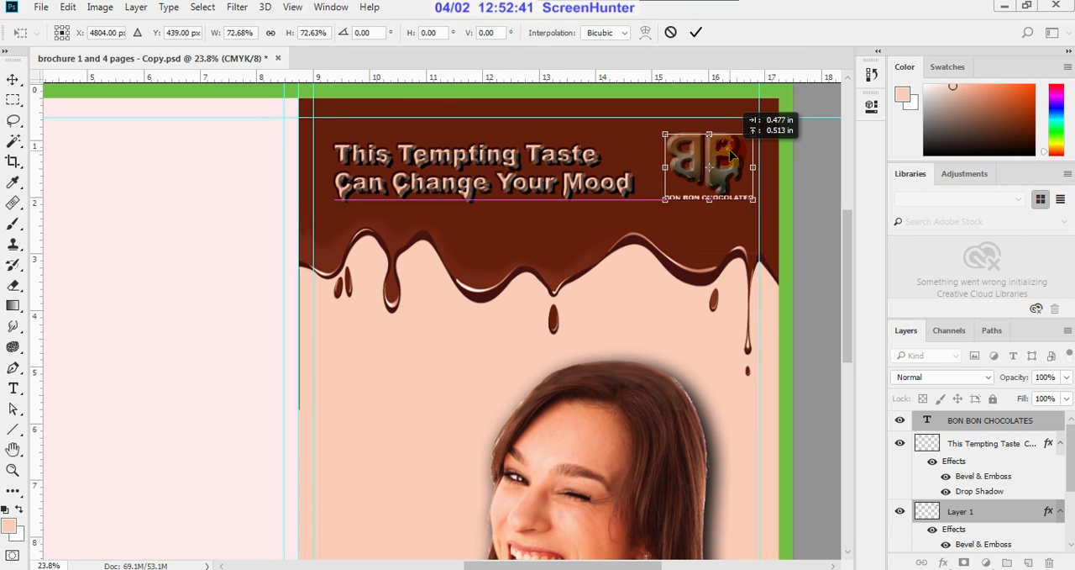
drag(730, 155, 730, 156)
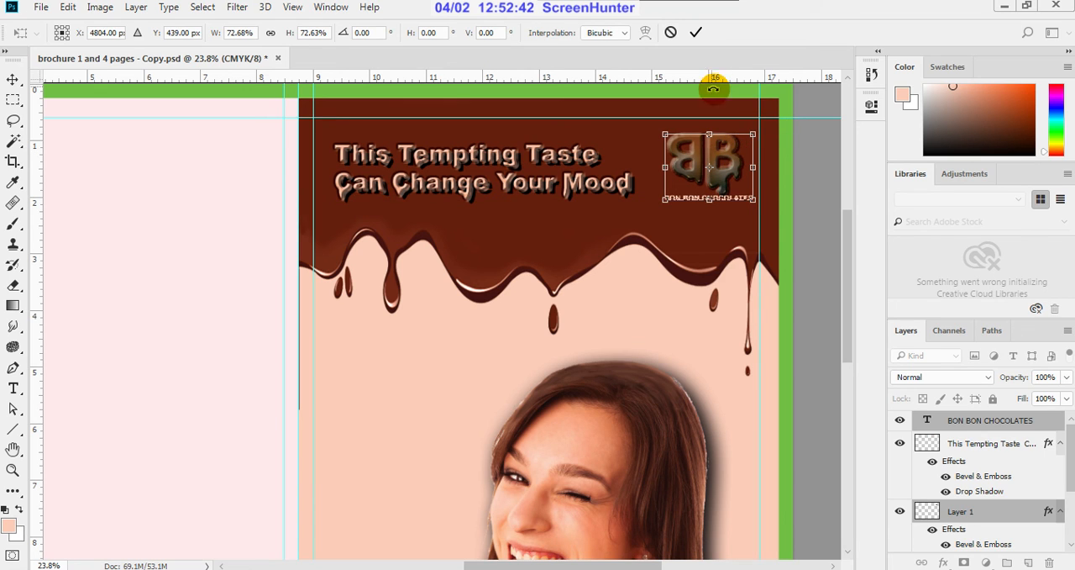
click(697, 32)
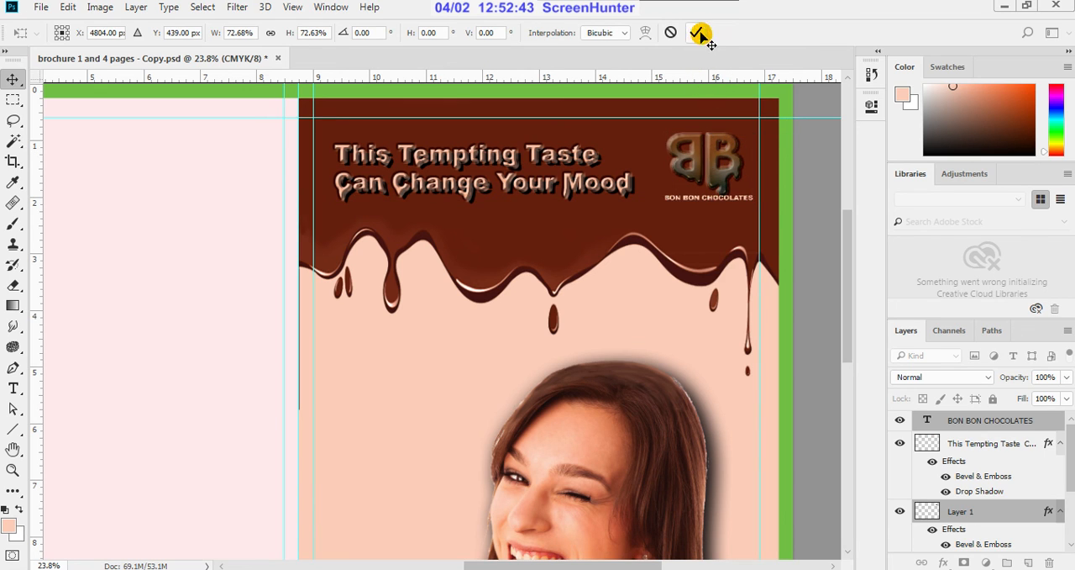
Step: Examine the reduced logo and brand text up close, on the whole spread and at print size
click(526, 233)
scroll(745, 193, up, 2)
scroll(750, 199, up, 1)
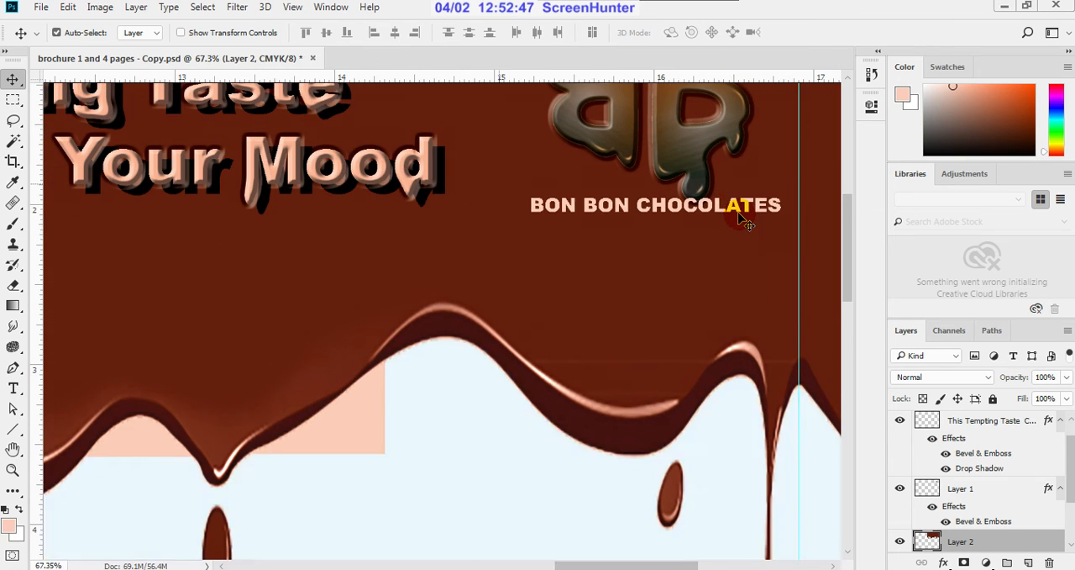
scroll(741, 248, down, 5)
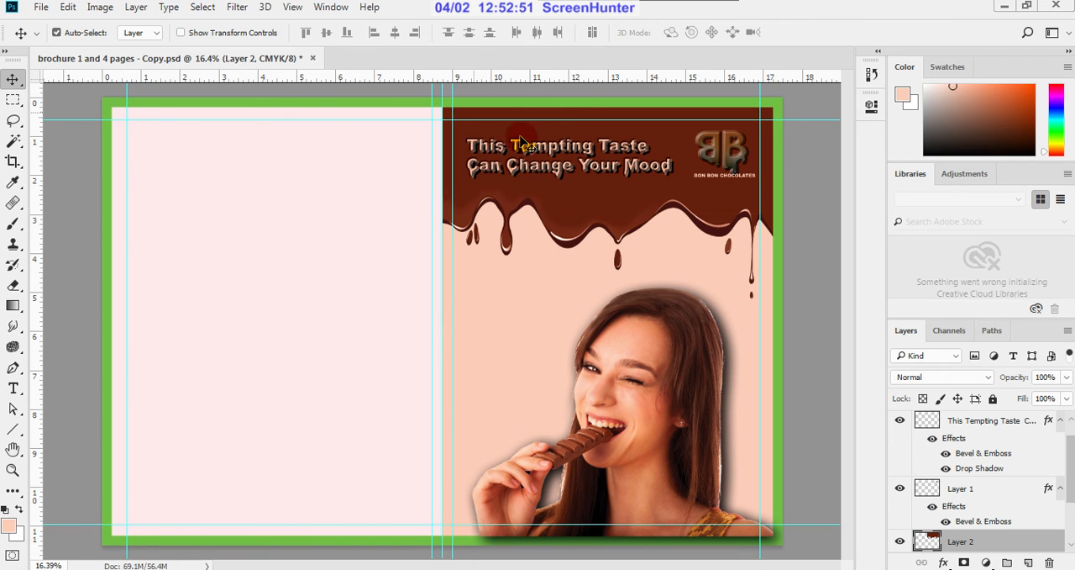
click(300, 8)
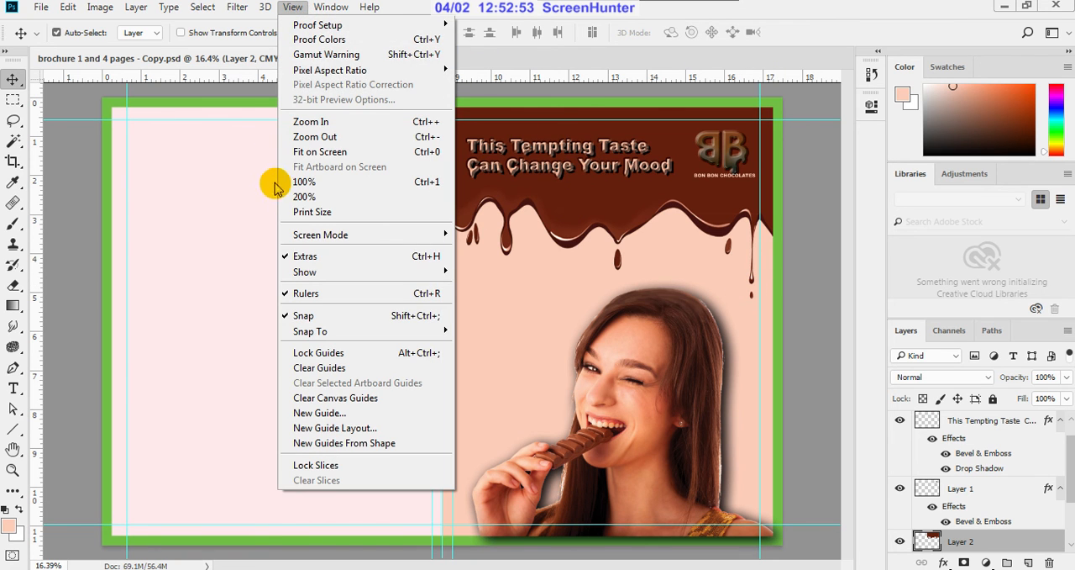
click(301, 210)
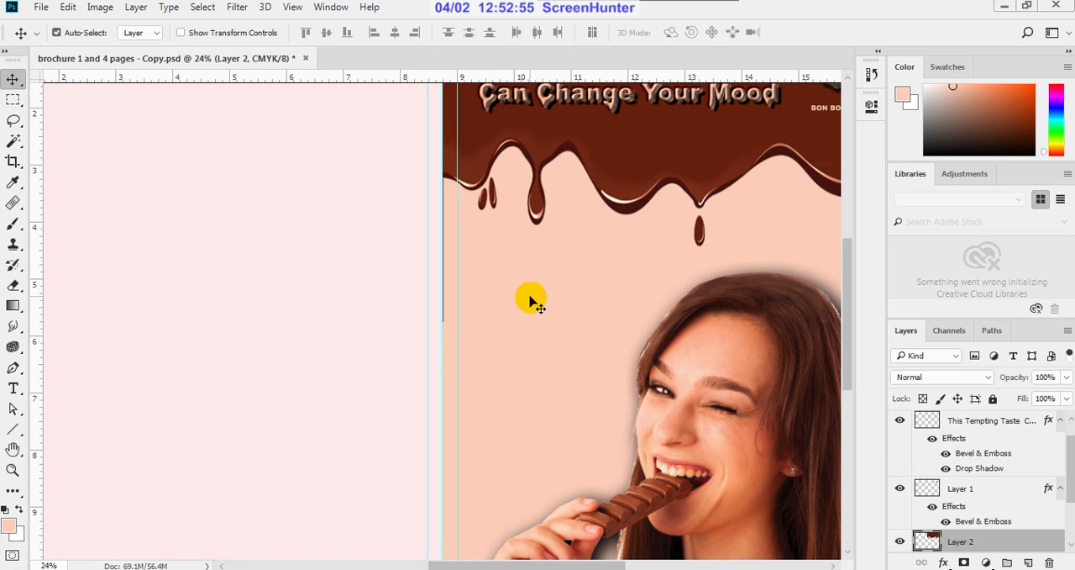
key(h)
drag(607, 295, 364, 401)
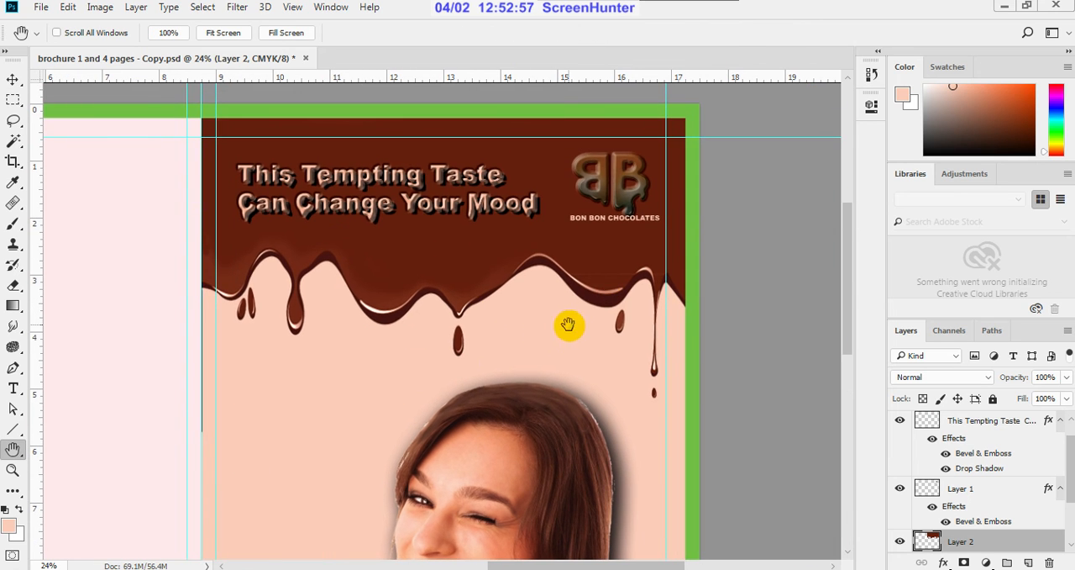
Step: Nudge the BON BON CHOCOLATES text slightly down and to the left, leaving a gap beneath the BB logo
click(12, 80)
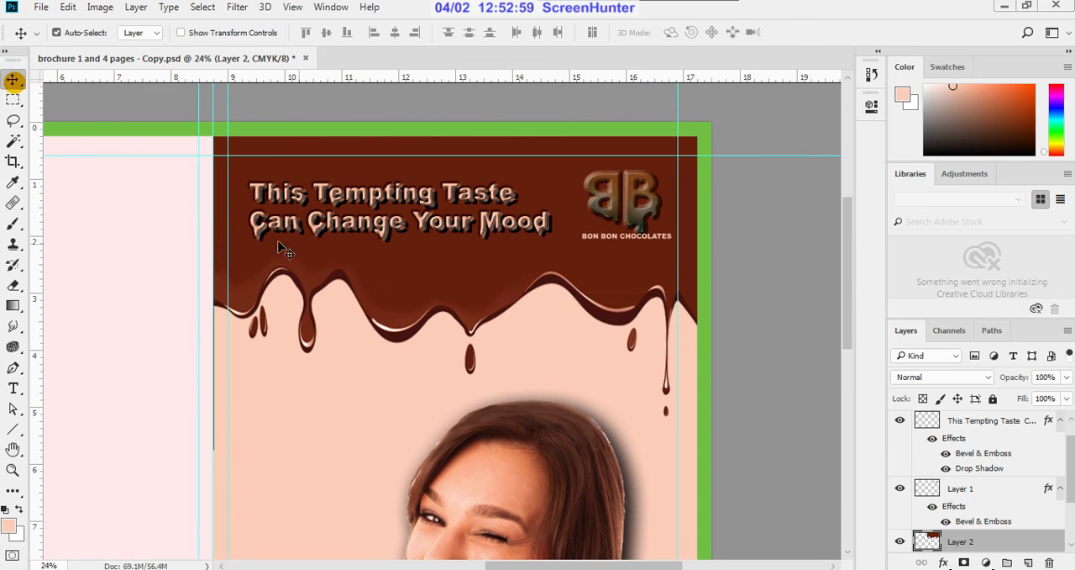
click(605, 240)
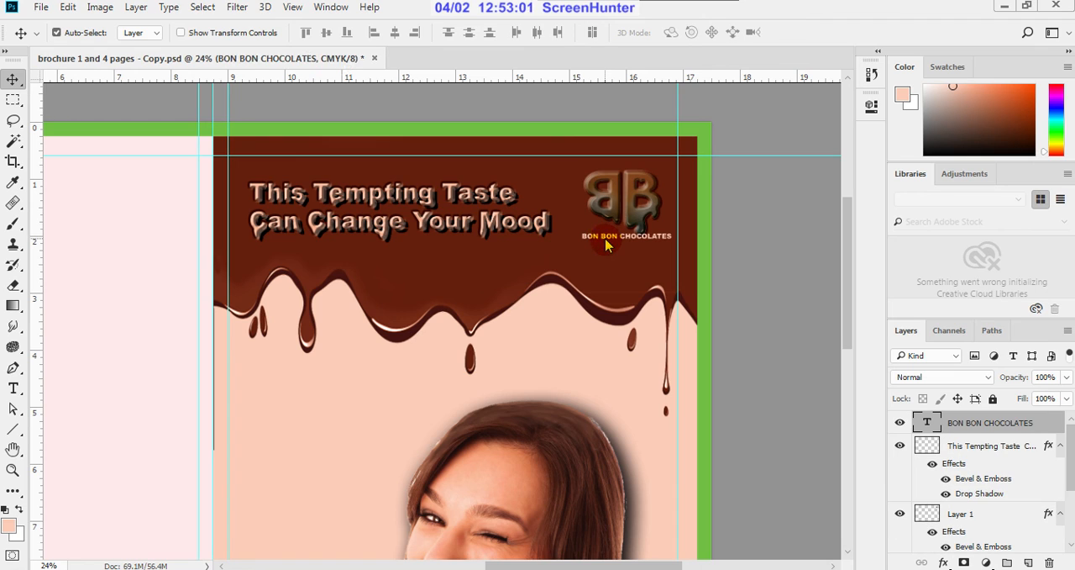
key(shift+Down)
key(shift+Down)
key(shift+Down)
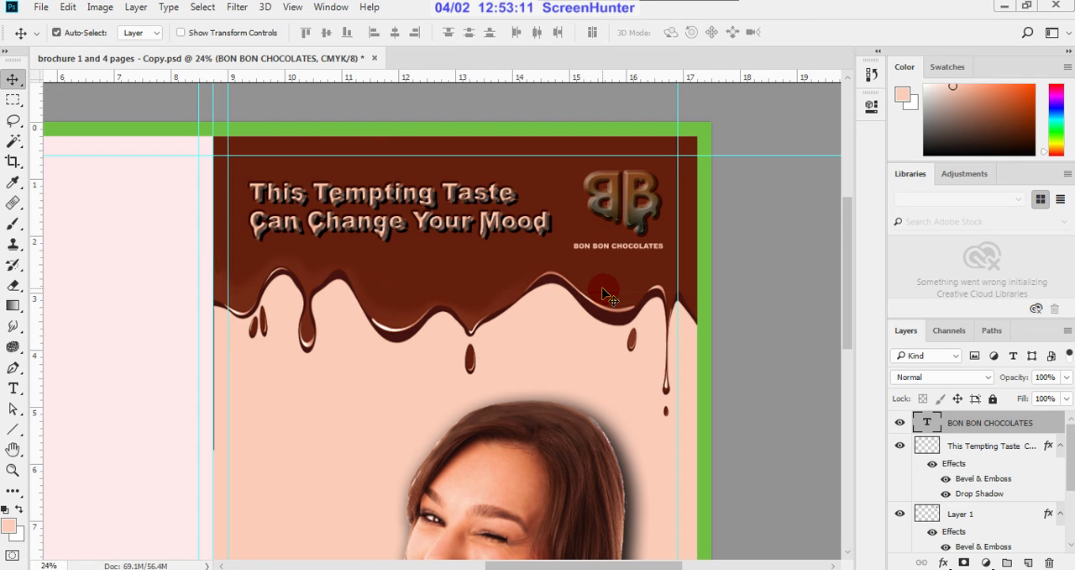
Step: Shift the headline "This Tempting Taste Can Change Your Mood" slightly up and to the left
click(450, 233)
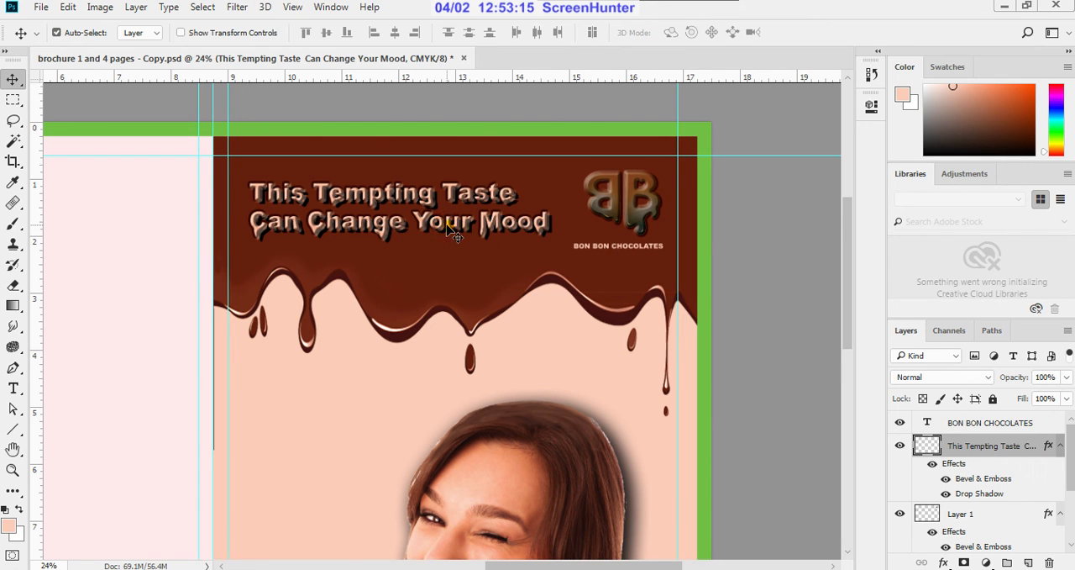
drag(448, 227, 439, 222)
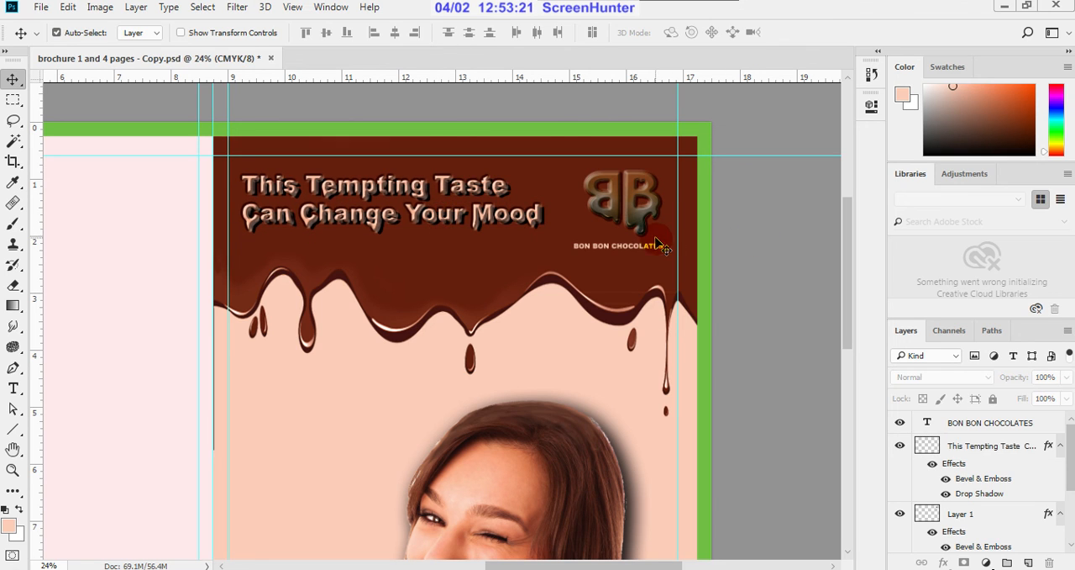
key(ctrl+0)
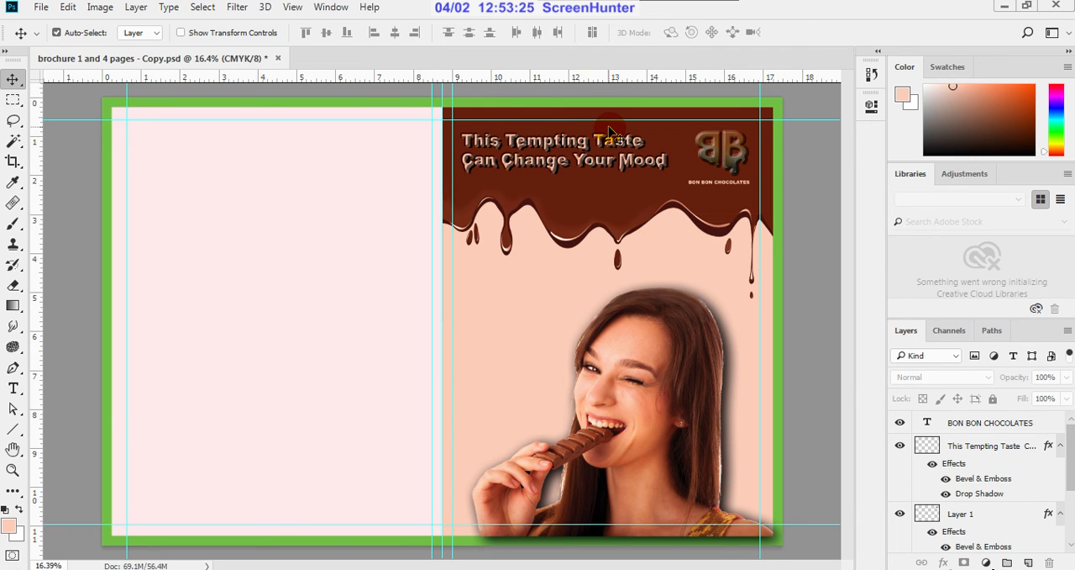
scroll(610, 131, up, 1)
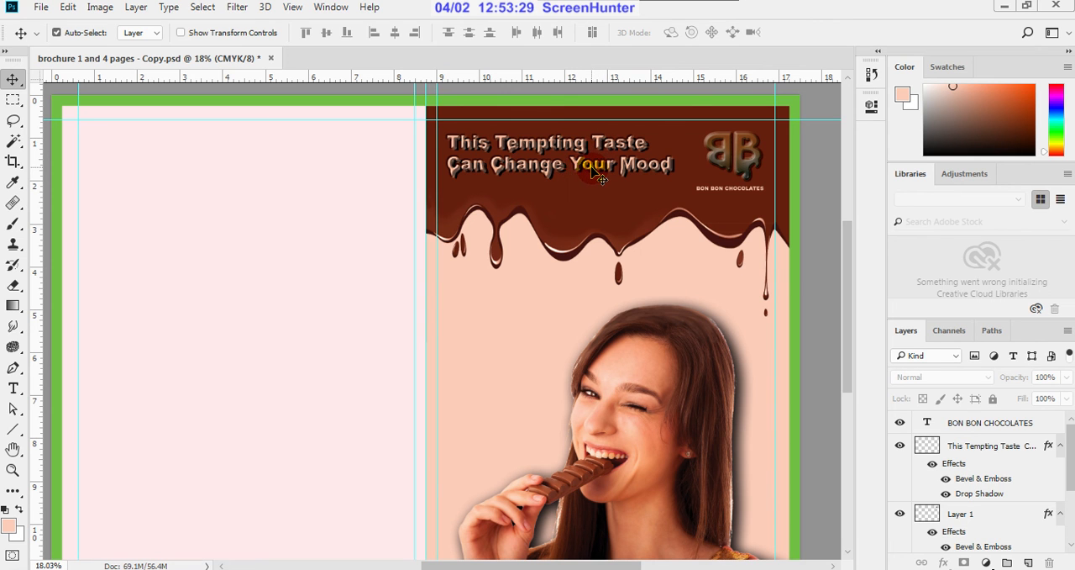
scroll(753, 169, up, 3)
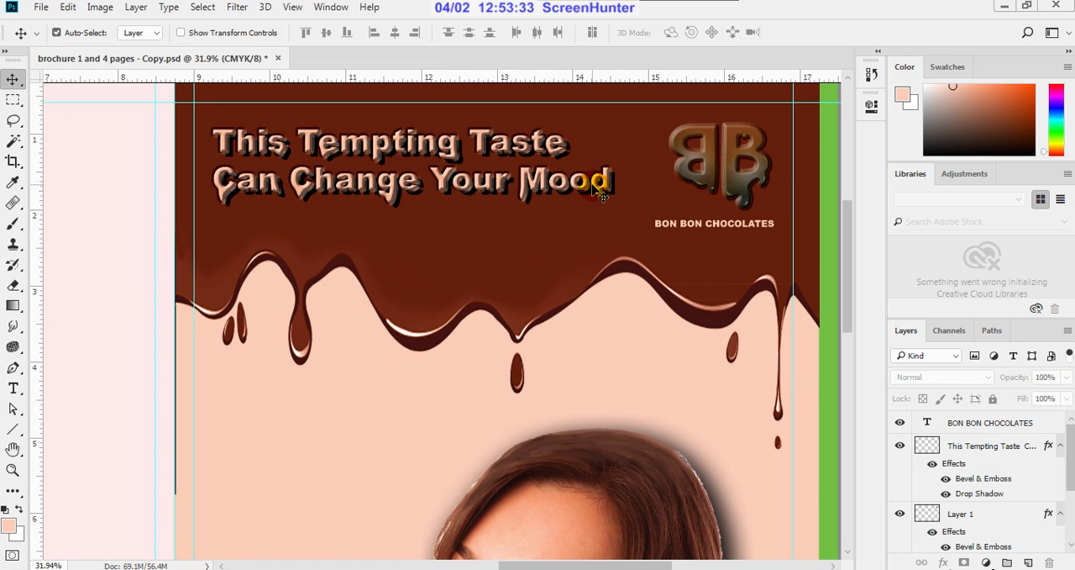
scroll(598, 188, down, 3)
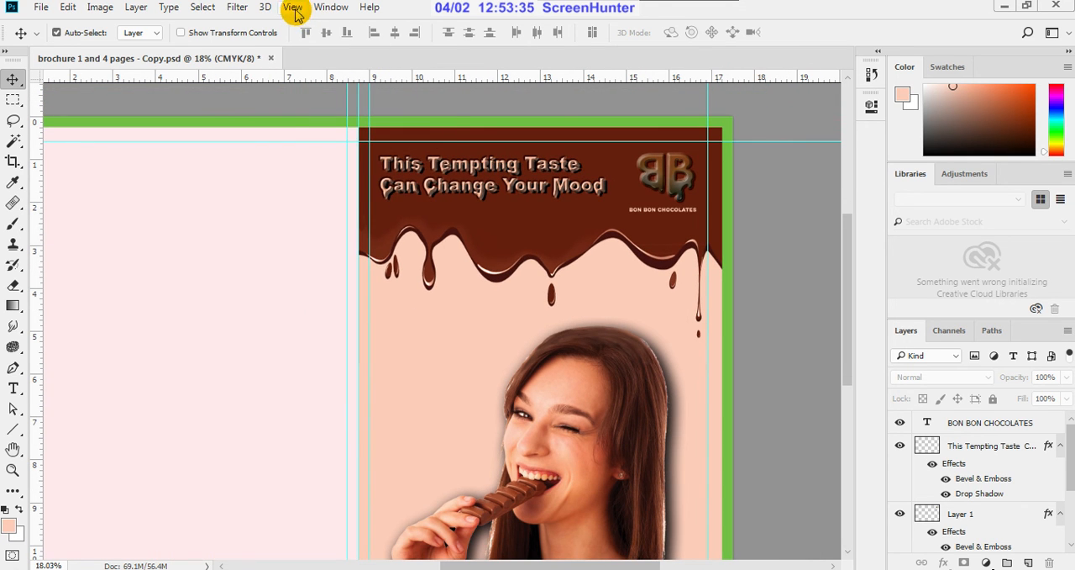
Step: Preview the cover at print size and save the brochure PSD with Maximize Compatibility enabled
click(294, 9)
click(306, 211)
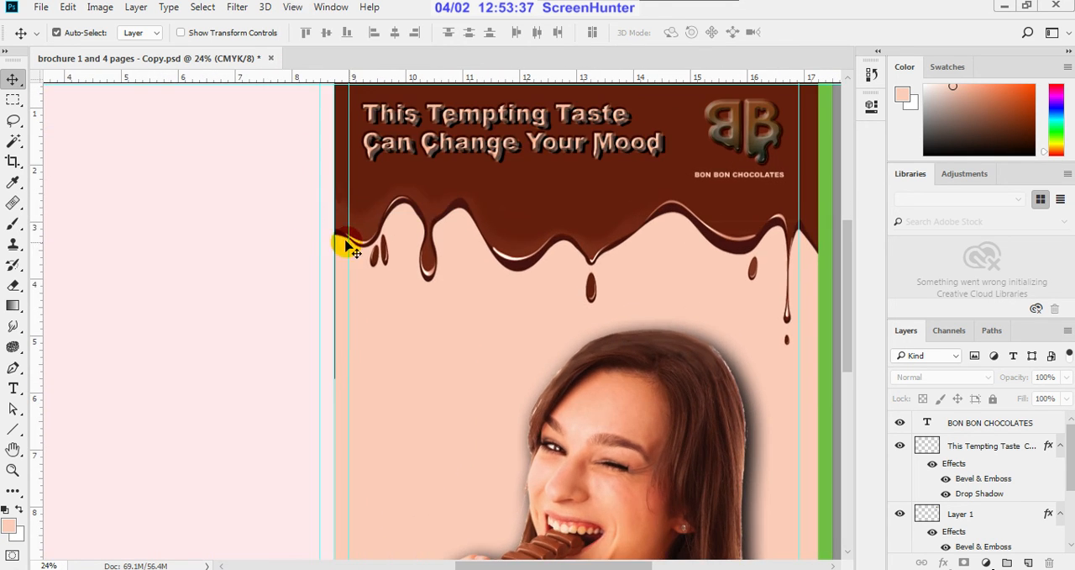
scroll(461, 304, down, 4)
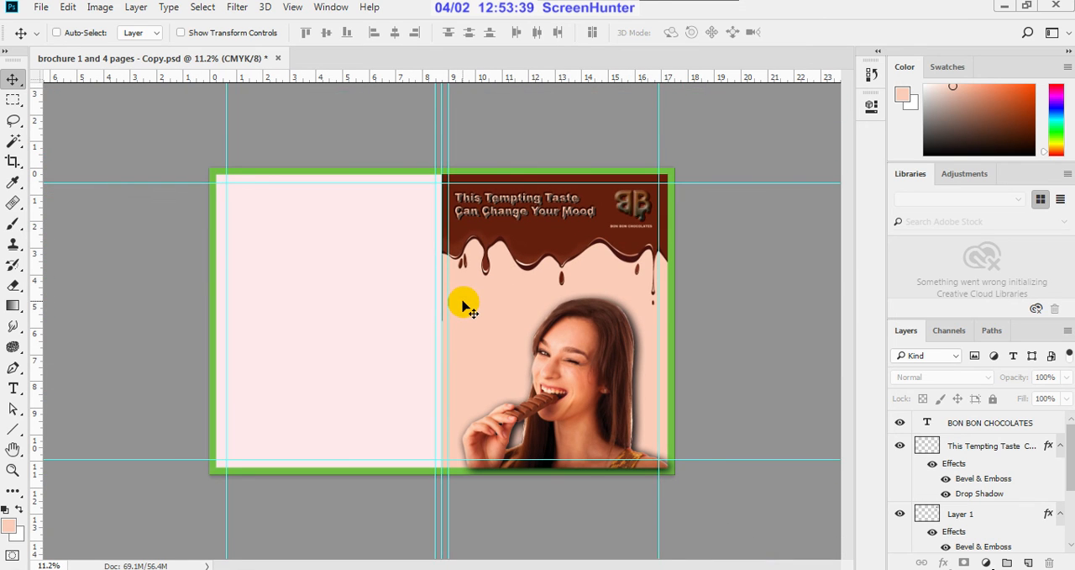
key(ctrl+s)
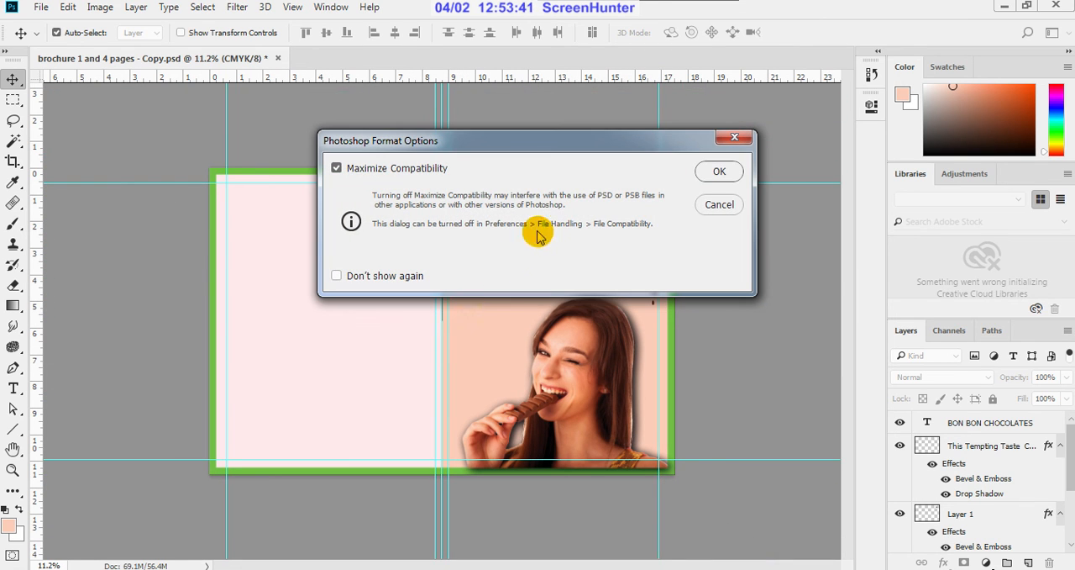
click(710, 173)
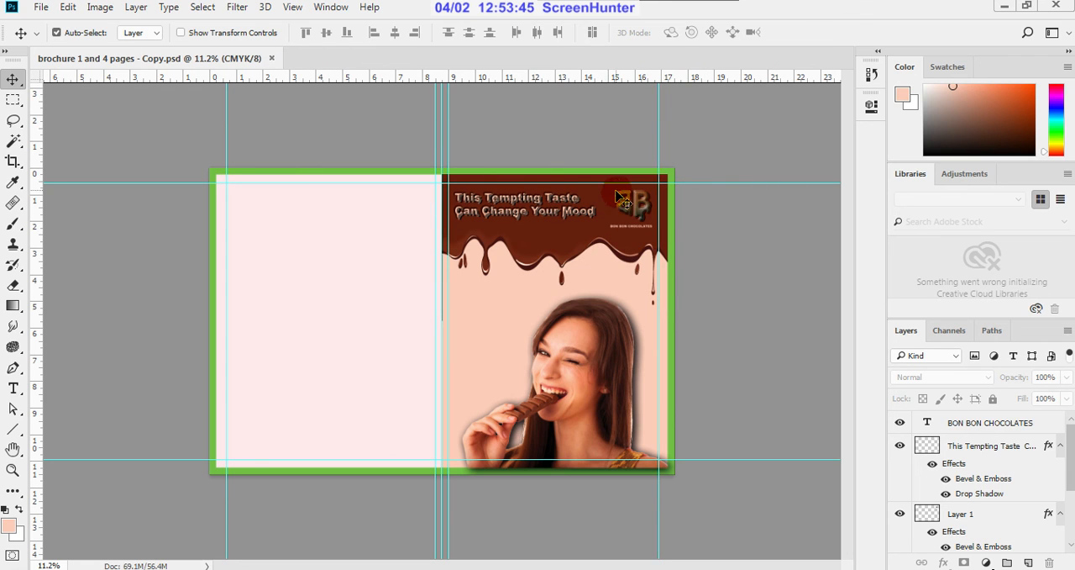
Step: Select the peach front-cover background area on Layer 0 with the Magic Wand
scroll(617, 200, up, 2)
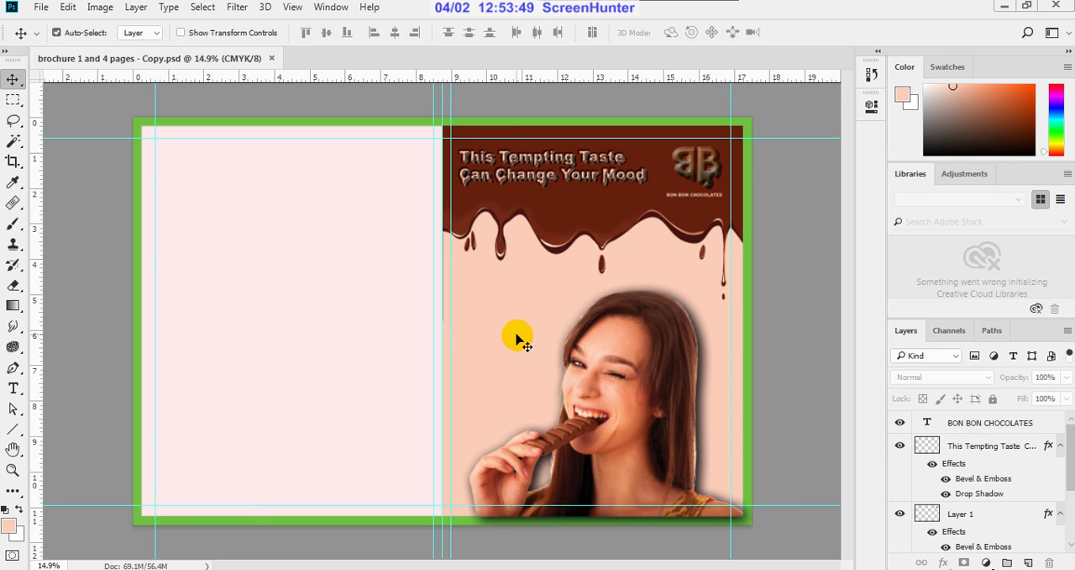
scroll(1033, 480, down, 4)
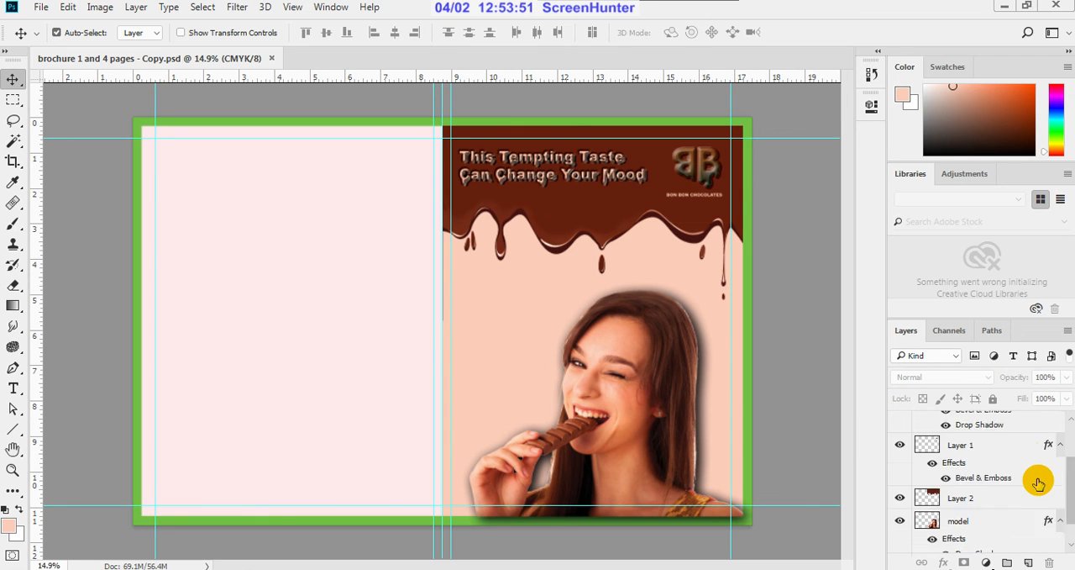
scroll(1038, 483, down, 1)
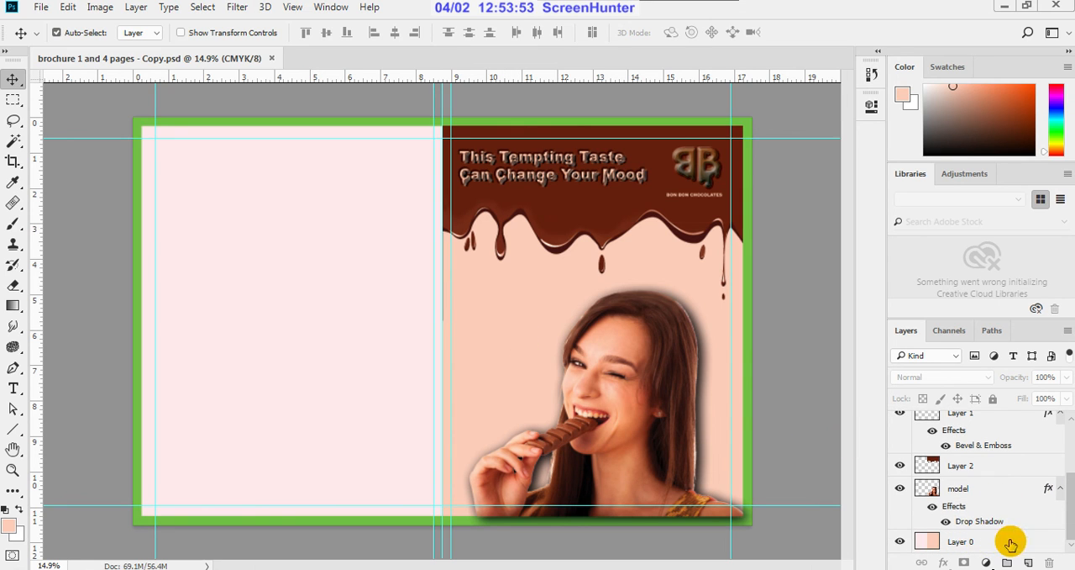
click(15, 143)
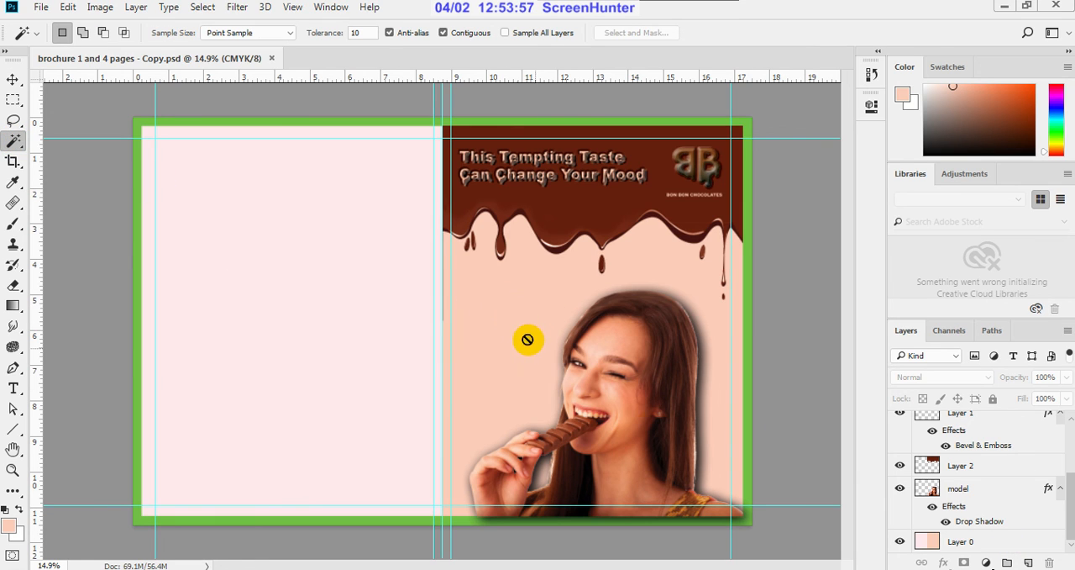
click(945, 542)
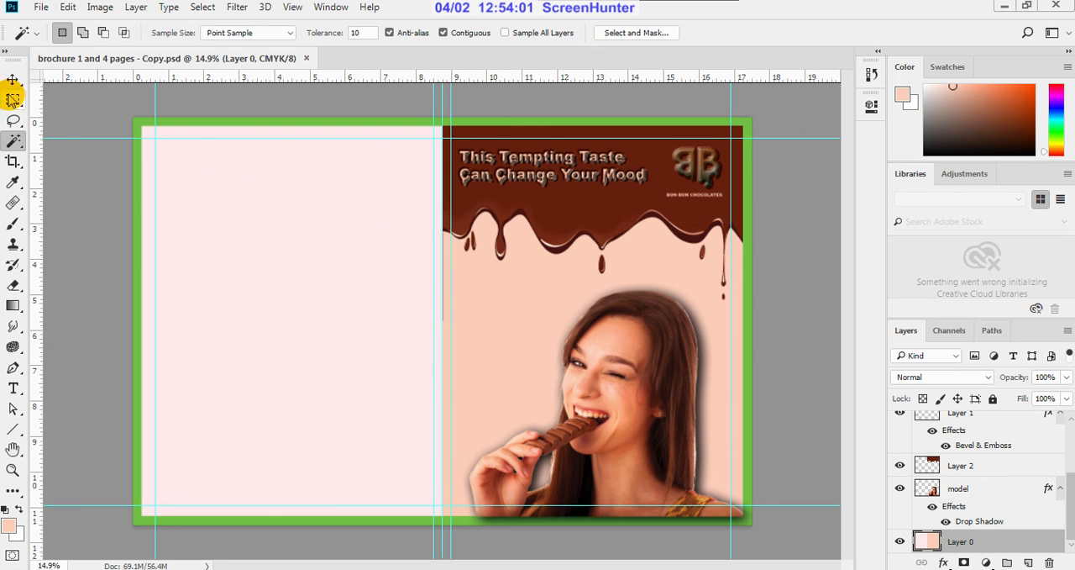
right_click(23, 147)
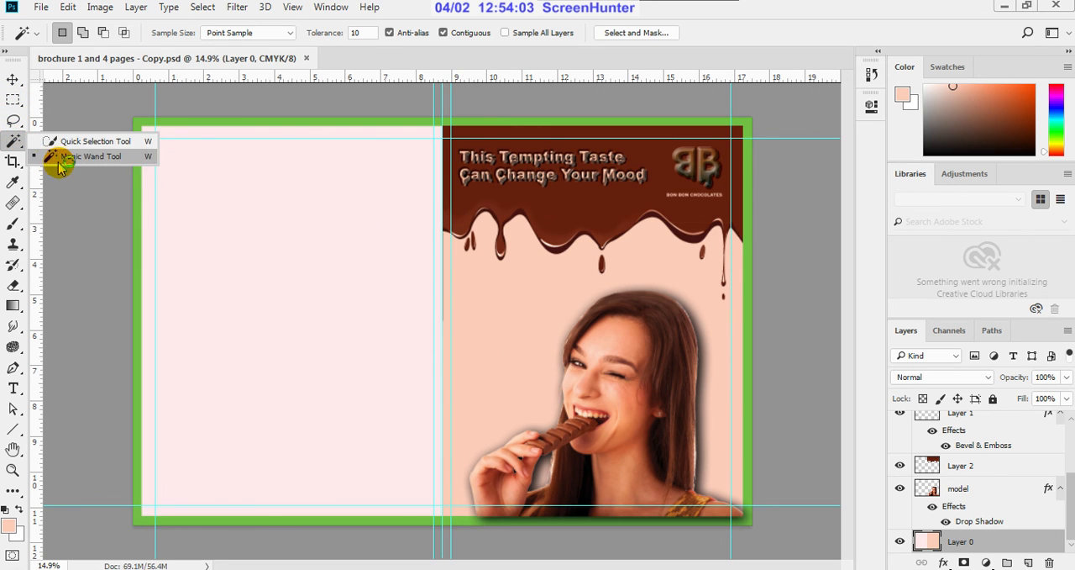
click(56, 156)
click(536, 312)
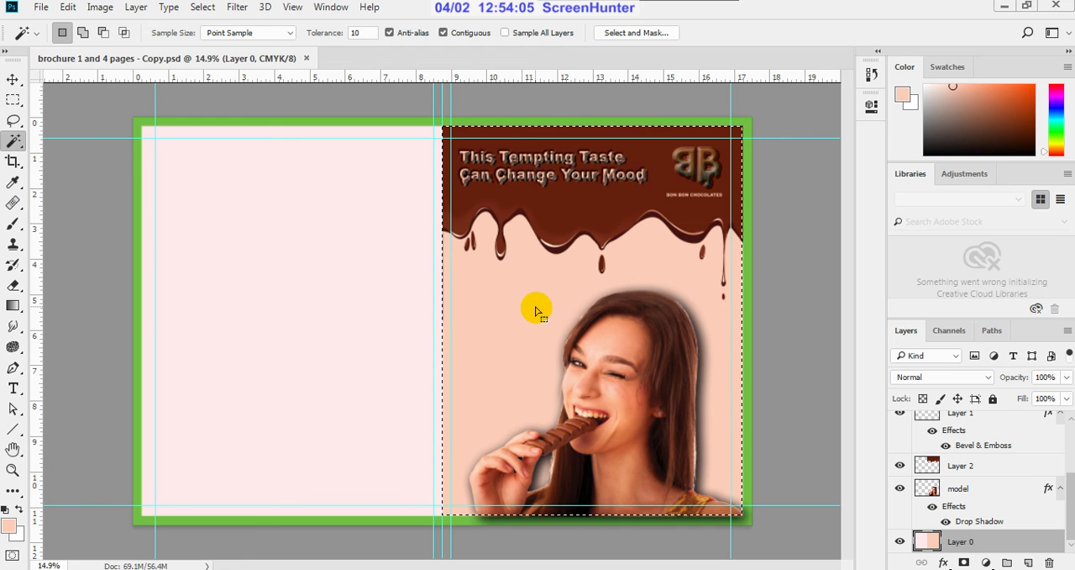
double_click(1054, 545)
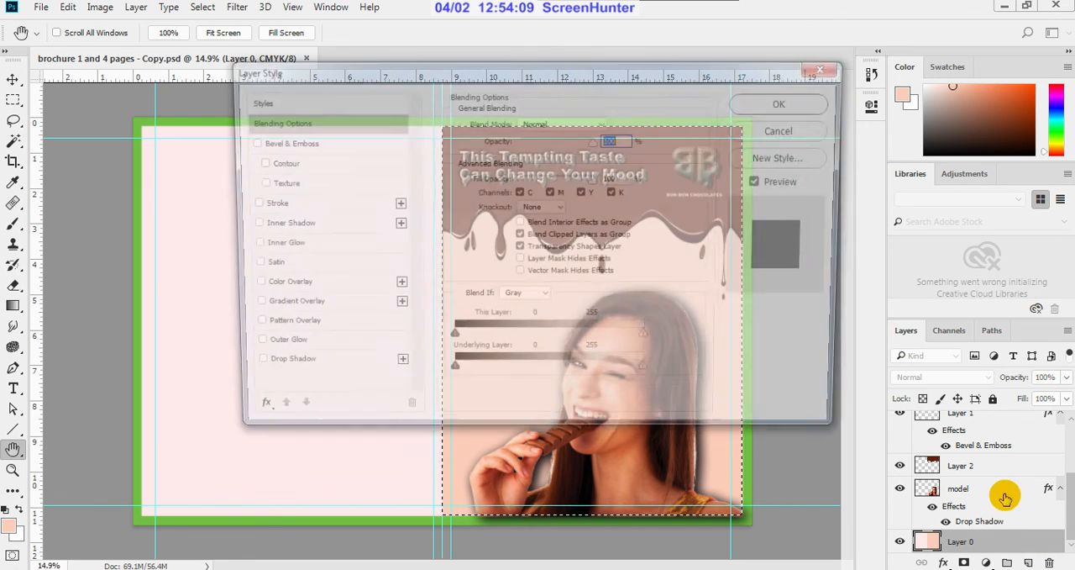
drag(688, 78, 1074, 170)
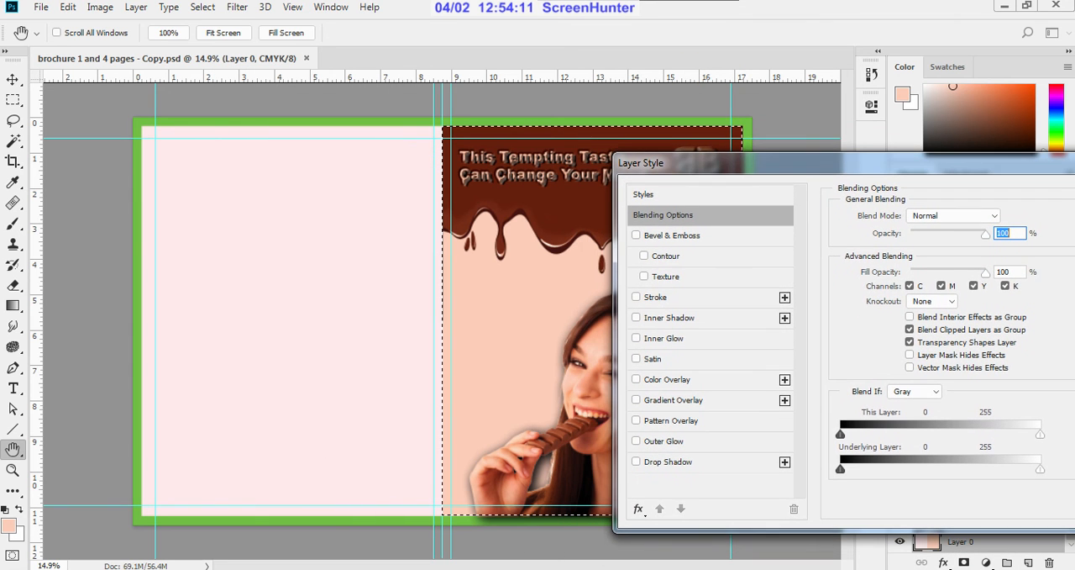
click(644, 276)
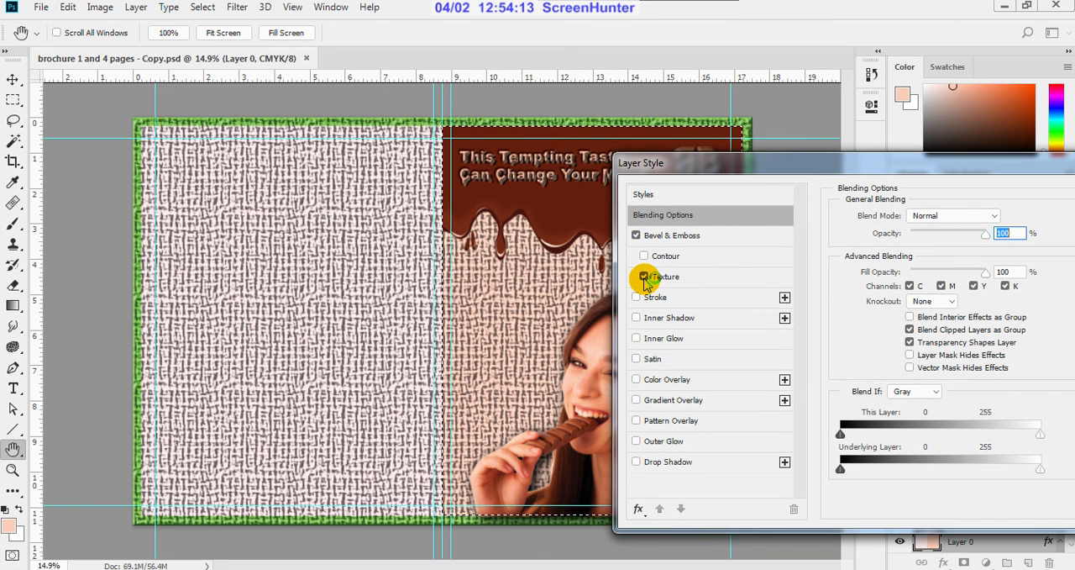
drag(786, 170, 611, 208)
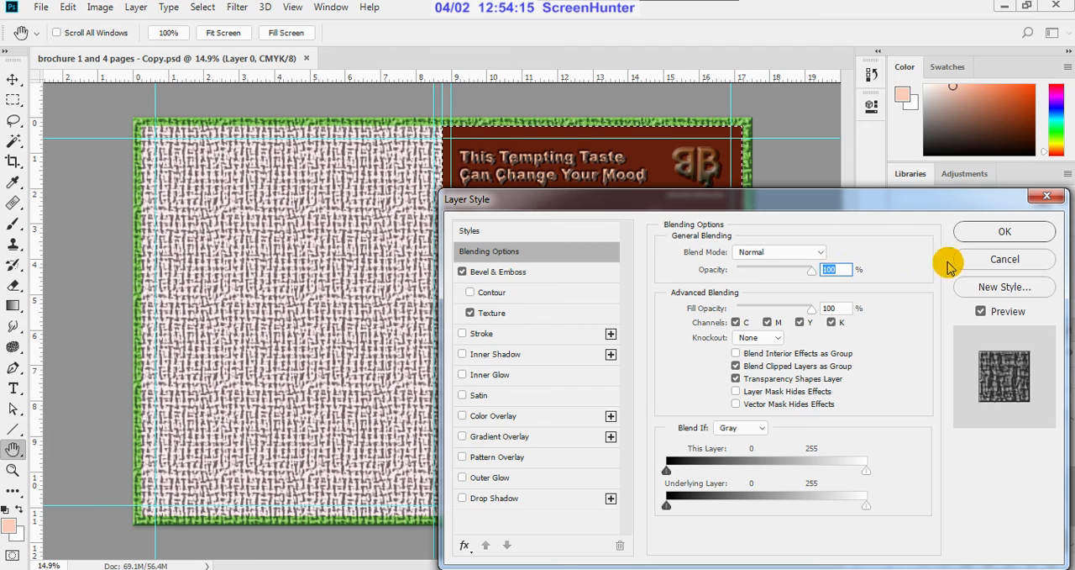
click(985, 261)
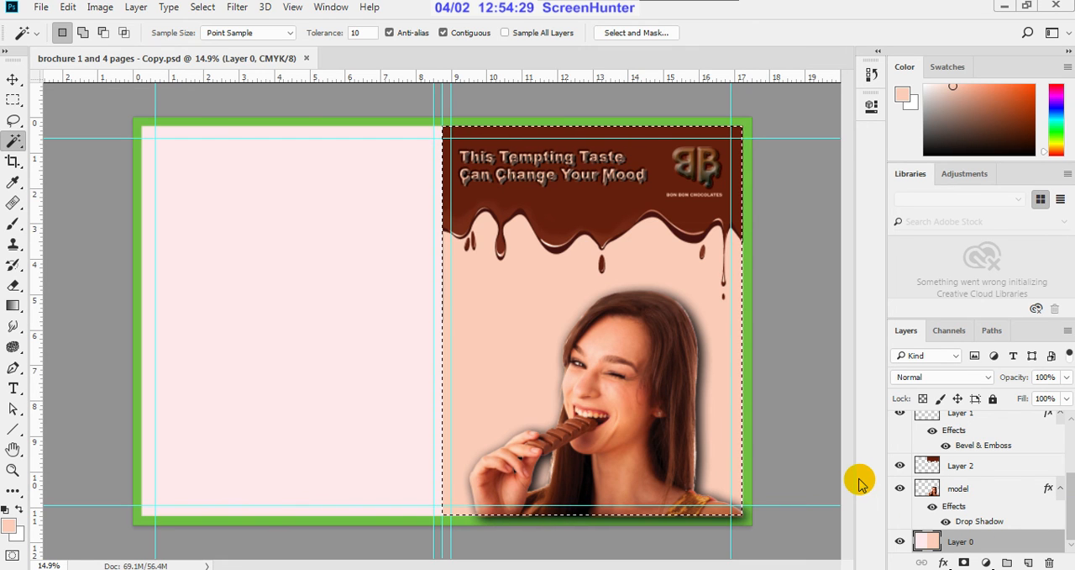
Step: Separate the selected peach front-cover background from Layer 0 onto its own new layer directly above it
key(Delete)
key(ctrl+d)
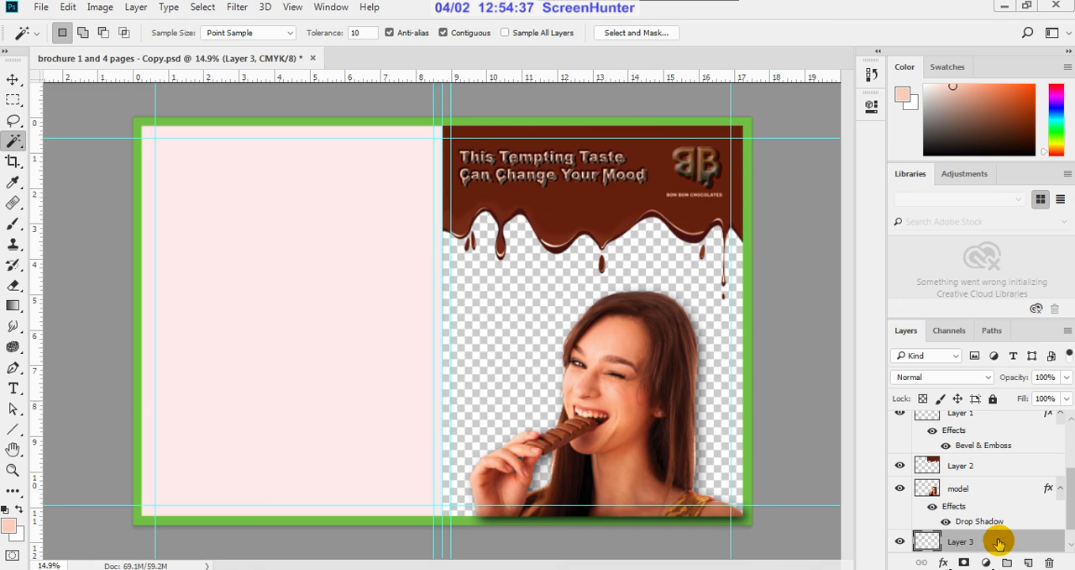
key(alt+BackSpace)
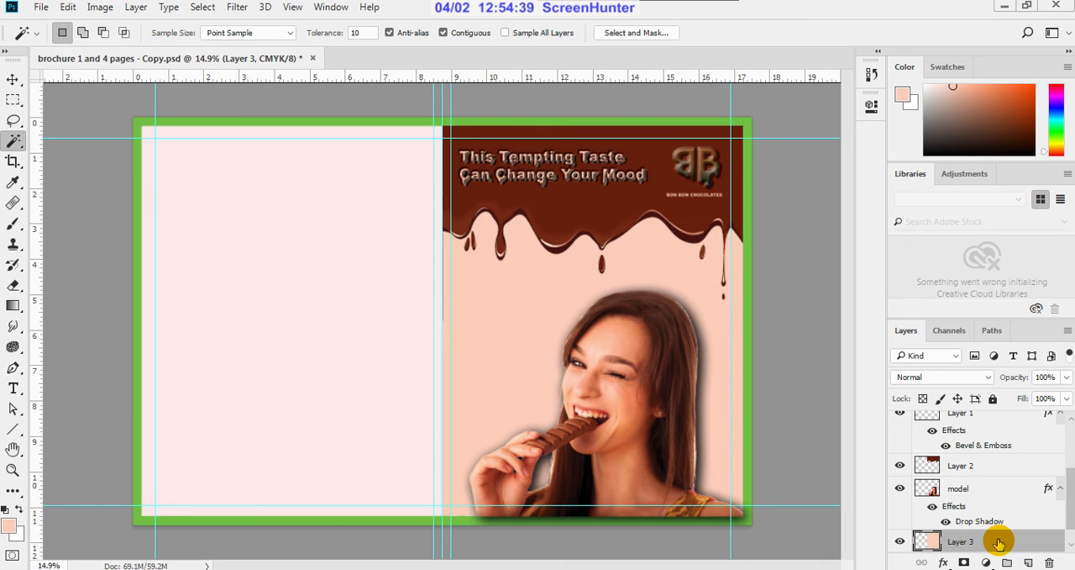
scroll(998, 544, down, 1)
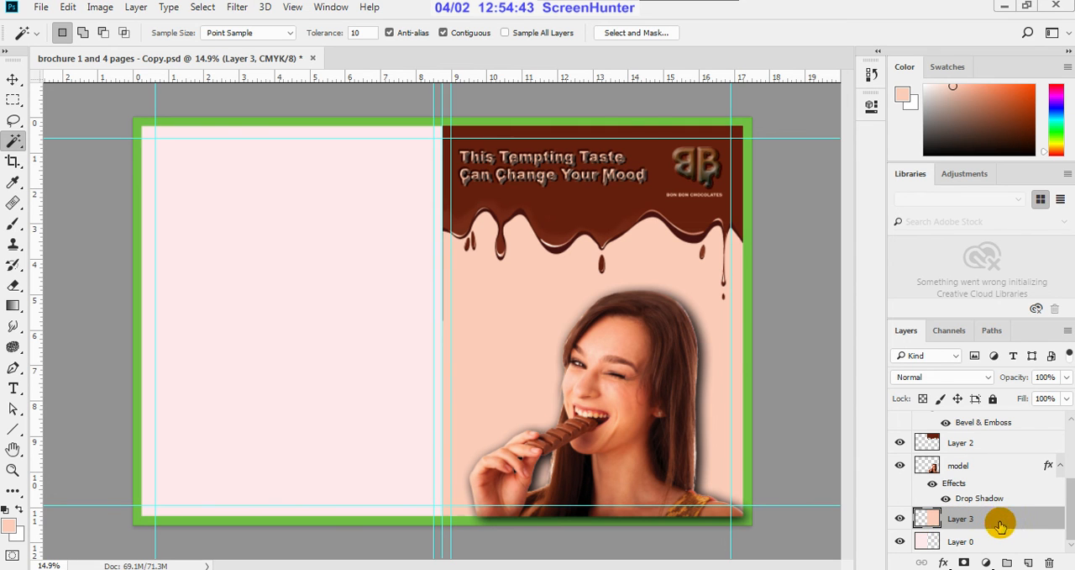
Step: Try a Bevel & Emboss texture on the separated peach background, sampling several patterns including the fine white one
double_click(1052, 521)
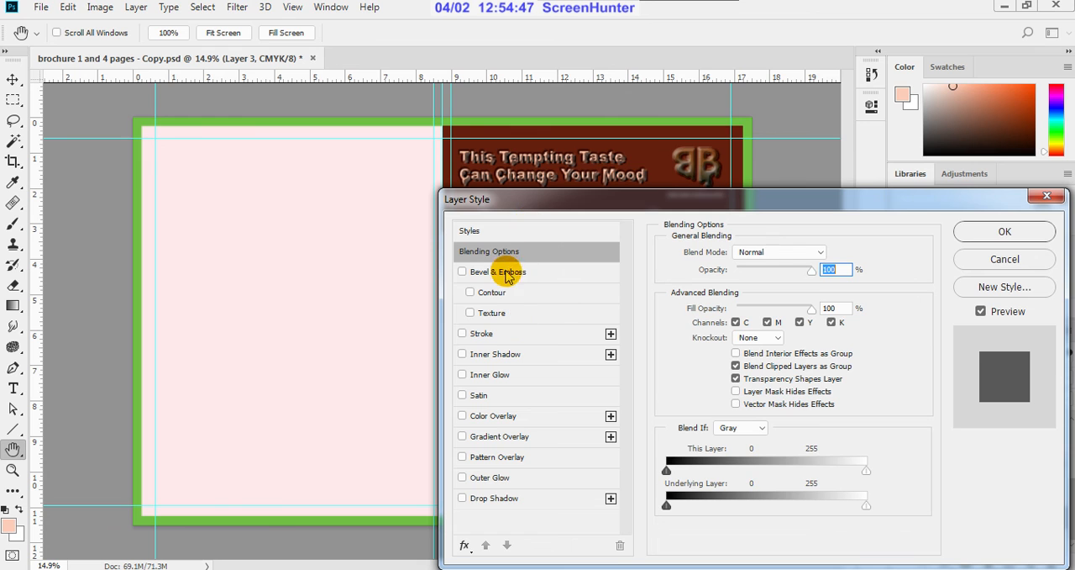
click(471, 313)
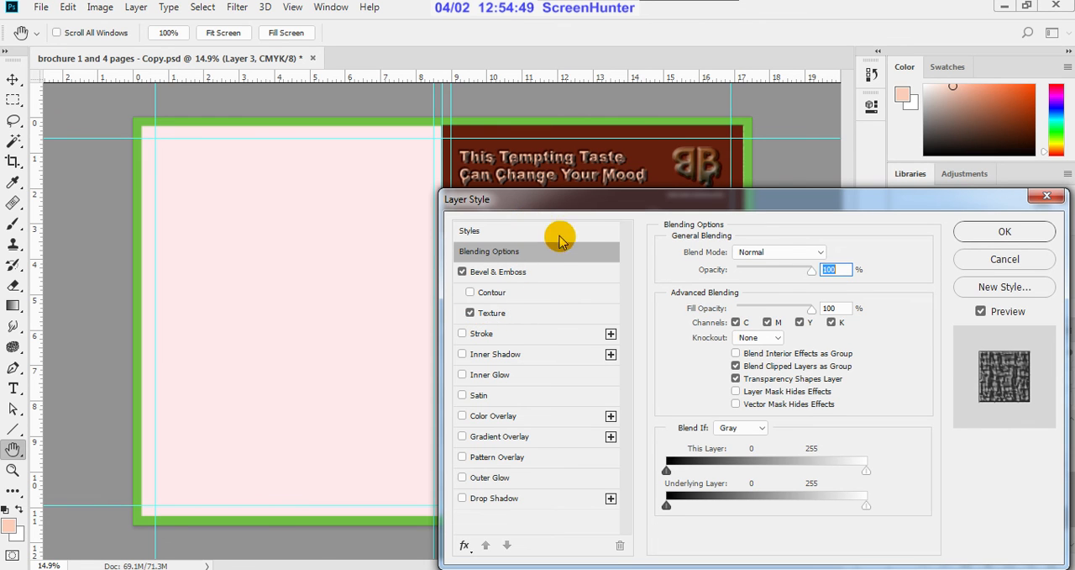
drag(571, 207, 778, 198)
click(733, 309)
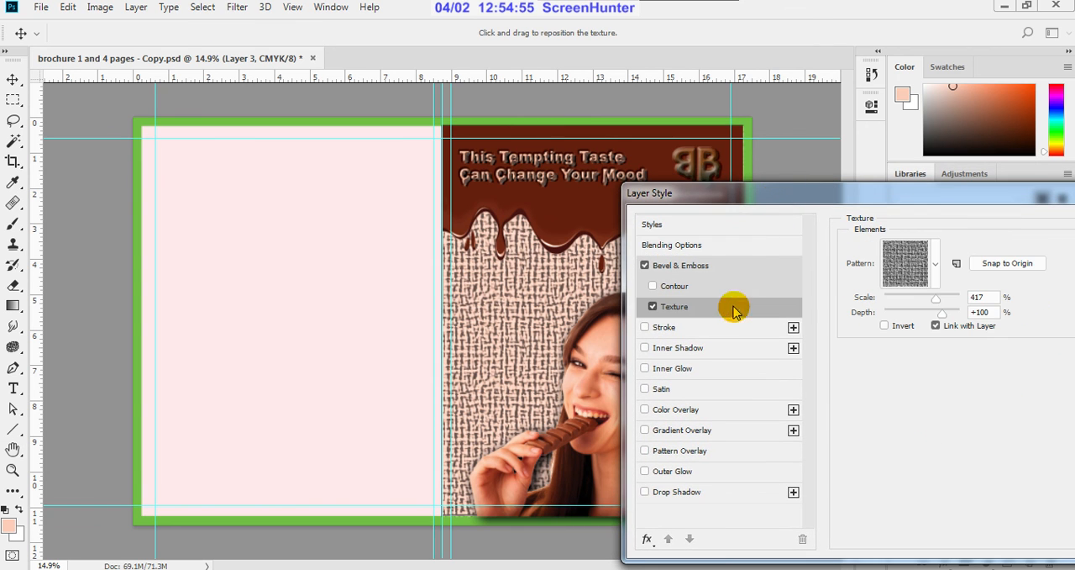
click(935, 266)
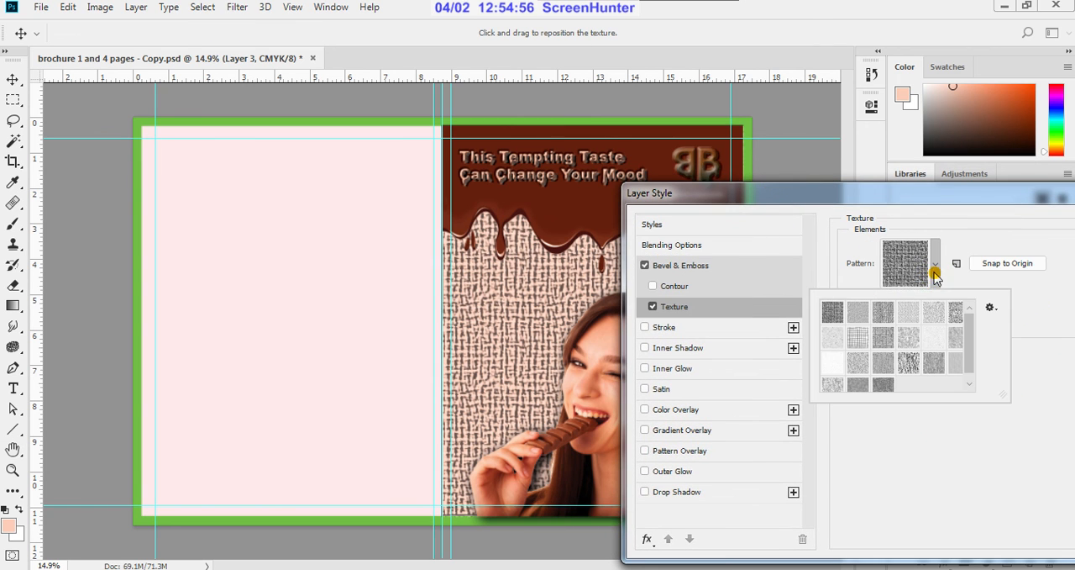
click(935, 316)
click(883, 316)
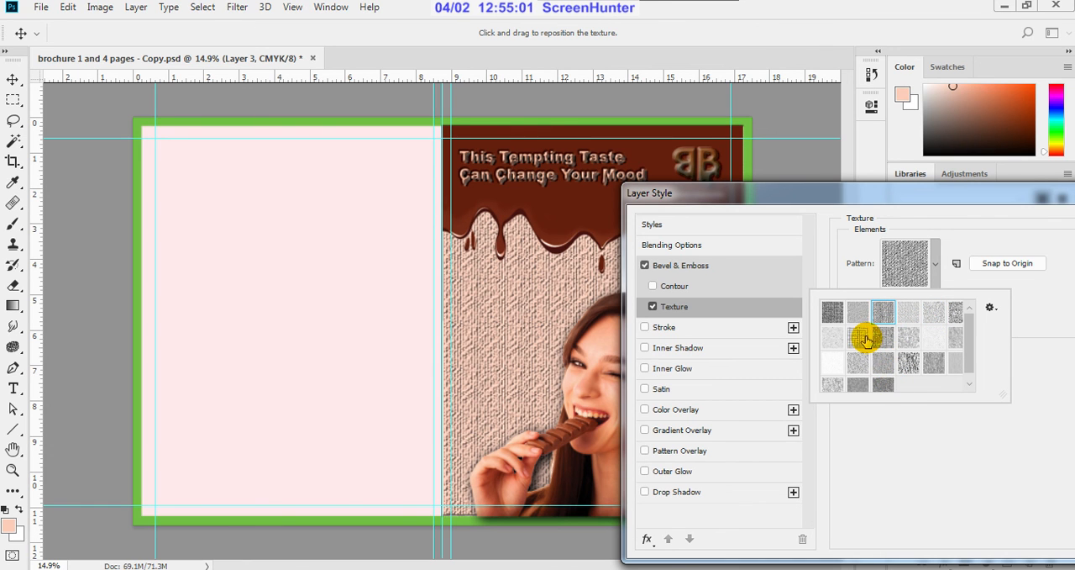
click(863, 337)
click(835, 364)
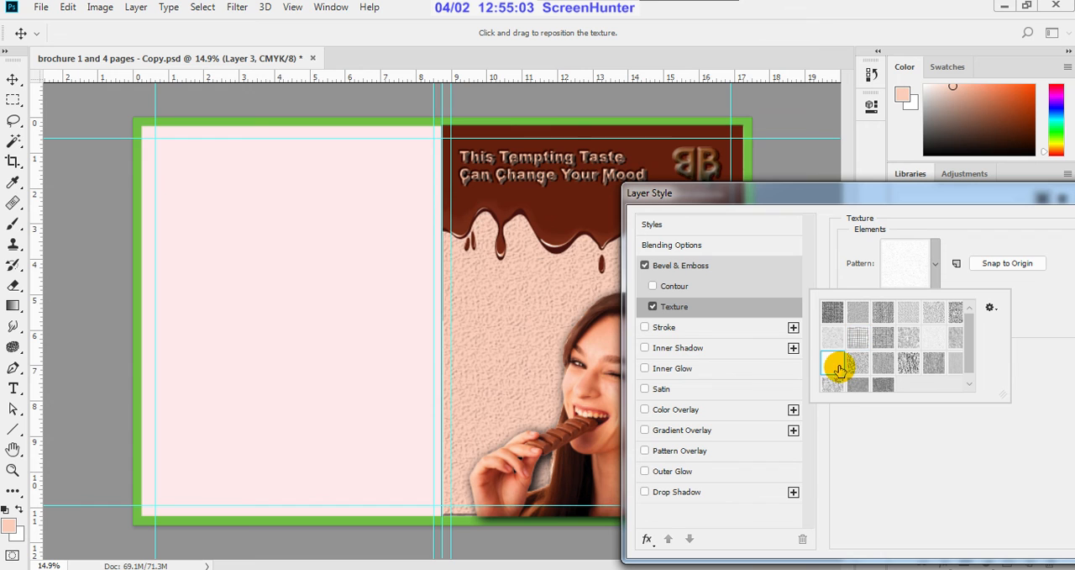
Step: Try a pebbled pattern from the Artist Surfaces set as the peach background's texture, and discard the layer style
click(991, 308)
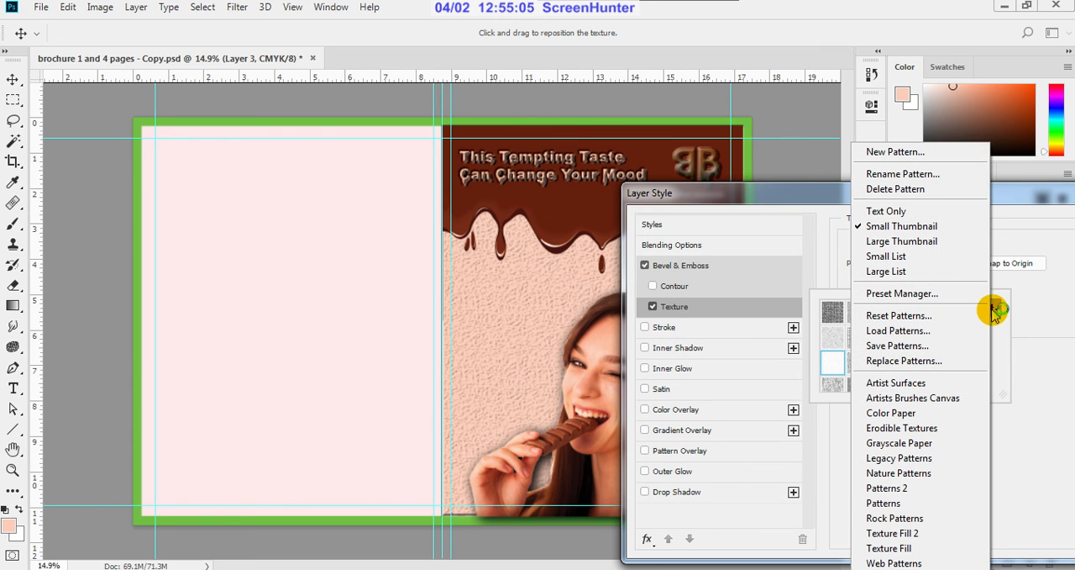
click(922, 382)
click(477, 230)
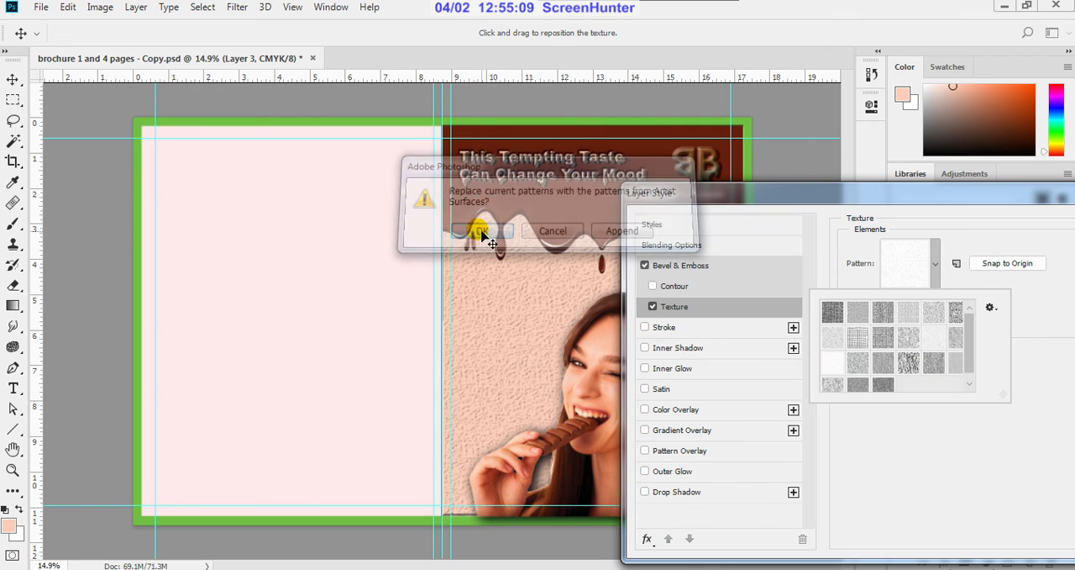
click(908, 311)
drag(943, 199, 691, 245)
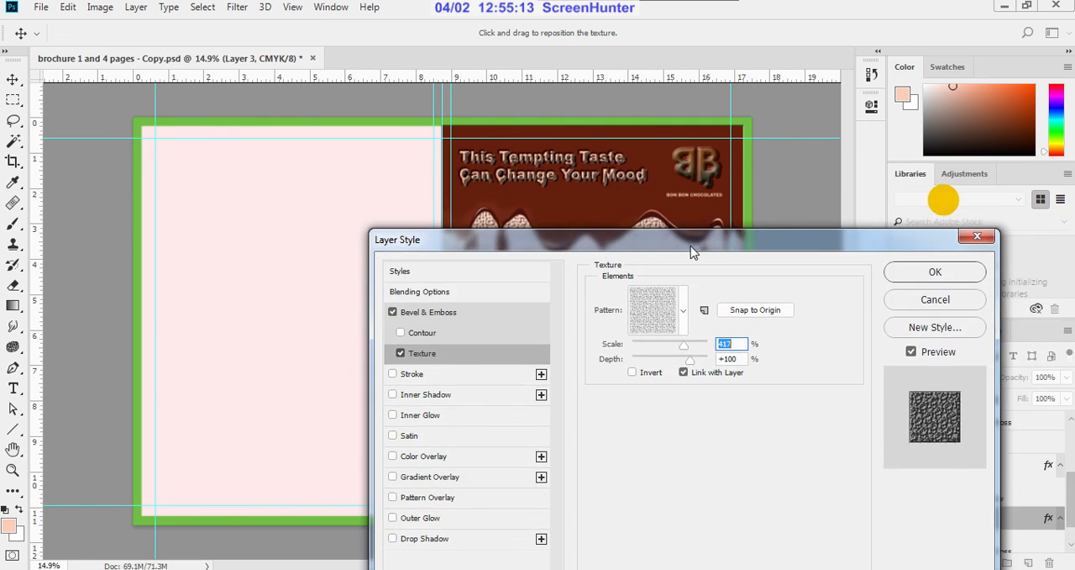
click(923, 304)
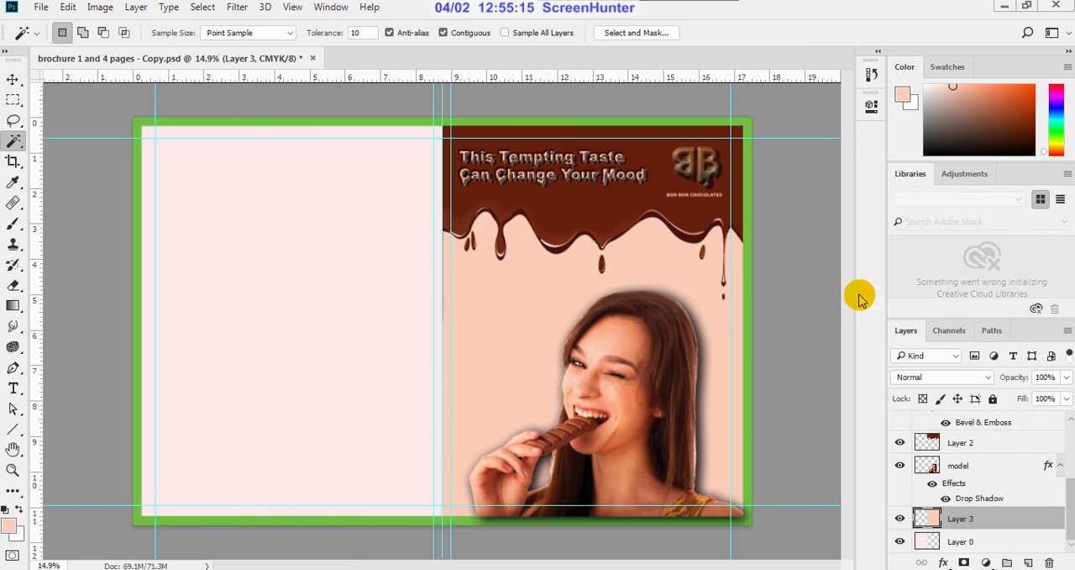
Step: Deselect the peach background layer, save the brochure PSD and view the whole cover spread
click(13, 79)
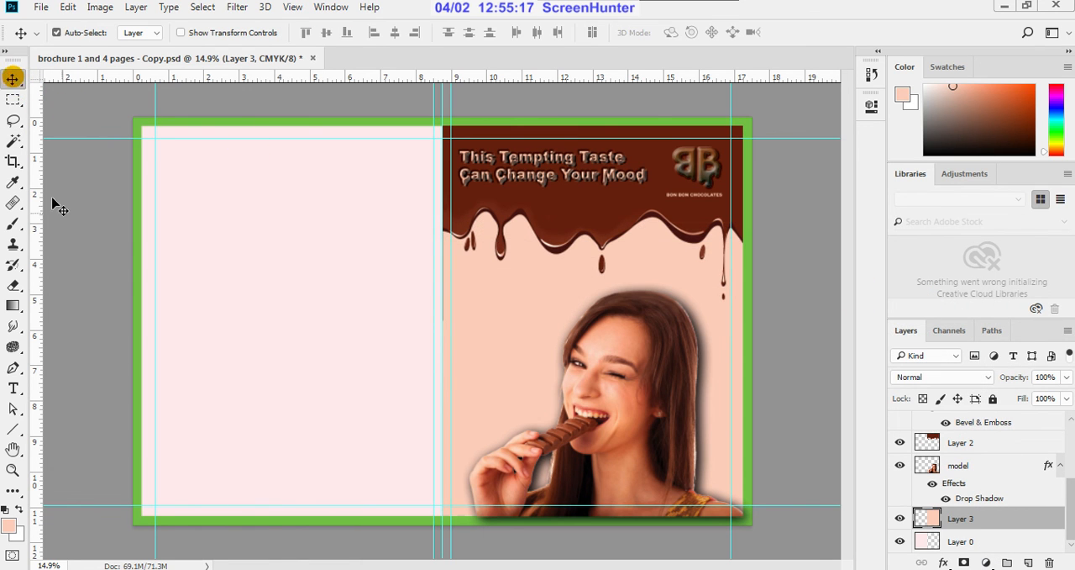
click(85, 258)
scroll(484, 333, down, 1)
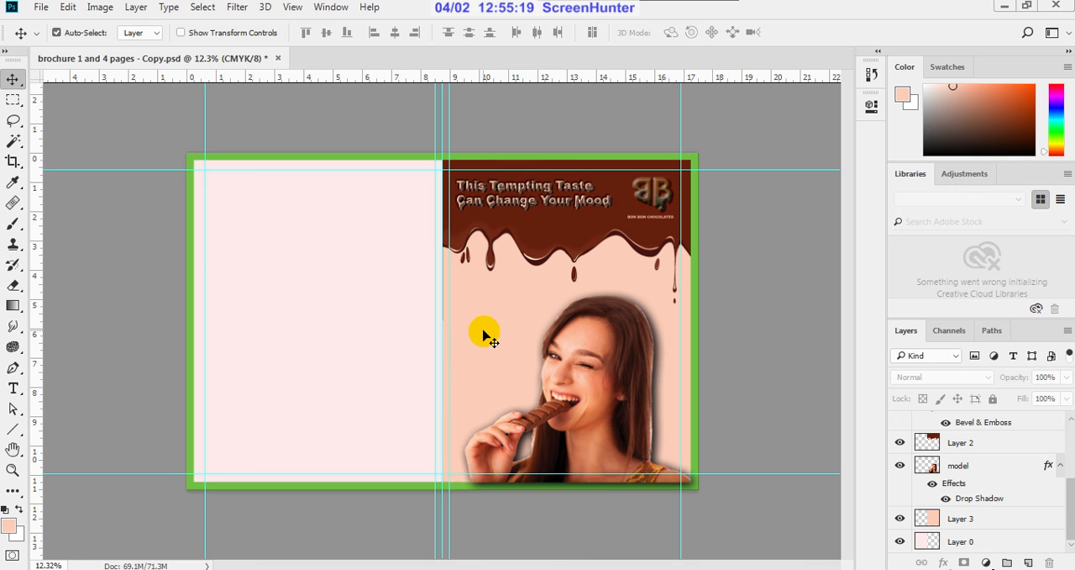
key(ctrl+s)
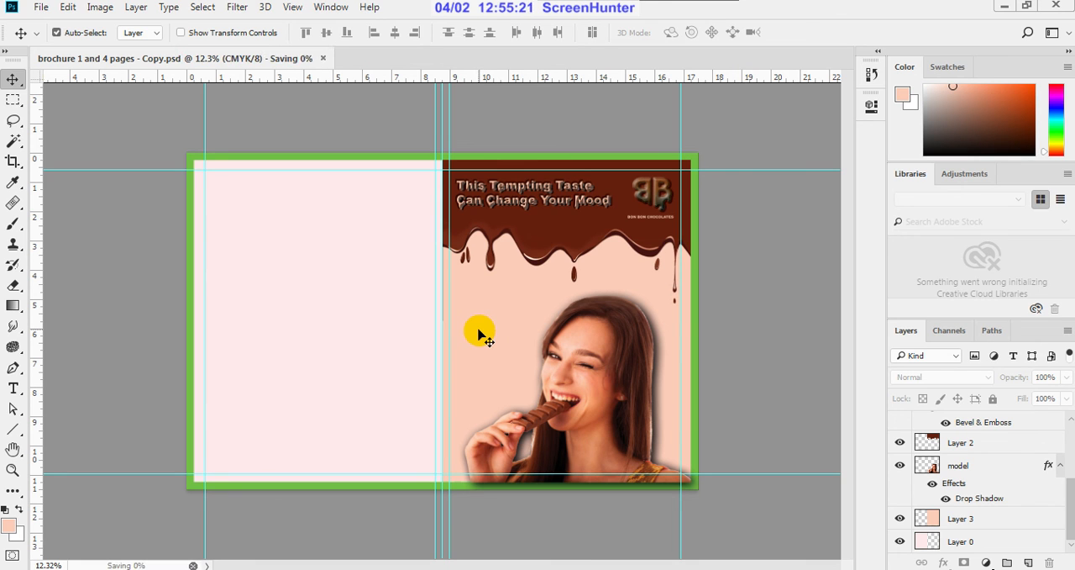
scroll(541, 324, up, 1)
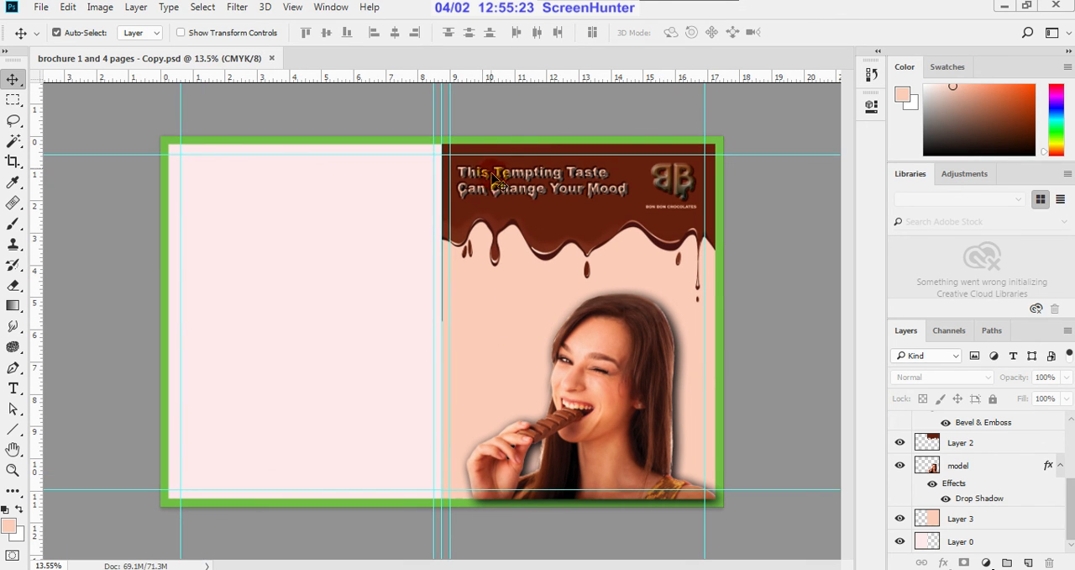
scroll(505, 139, up, 1)
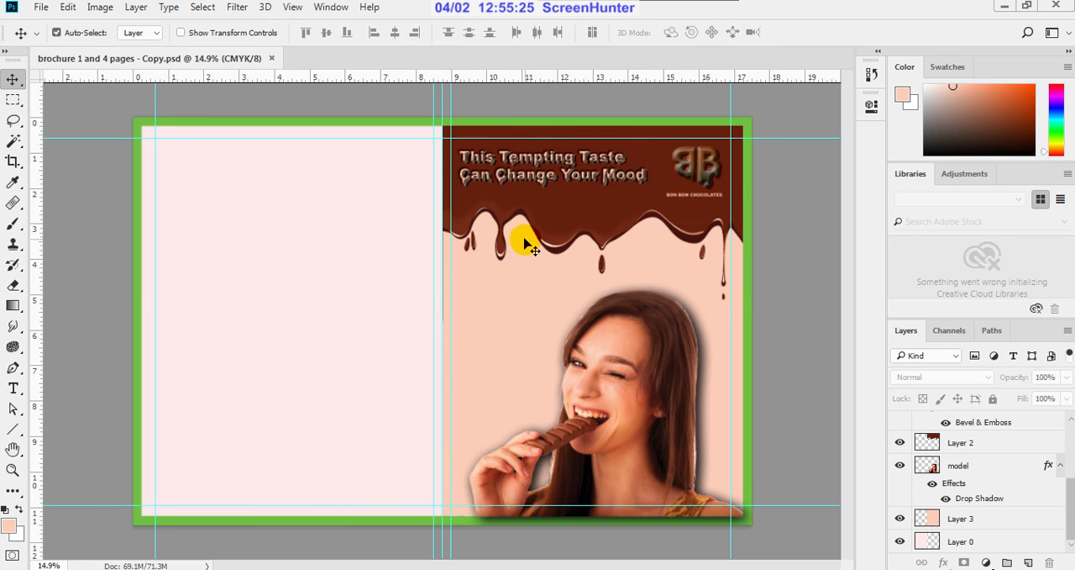